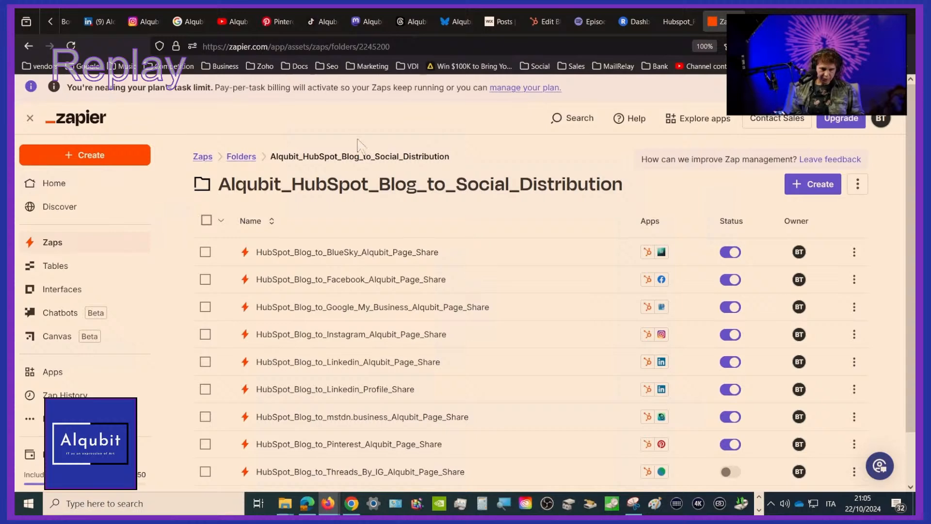
Review the Zaps in the Alqubit_HubSpot_Blog_to_Social_Distribution folder and those in the Alqubit_Wix_Blog_to Social_Distribution folder
scroll(387, 334, "down", 2)
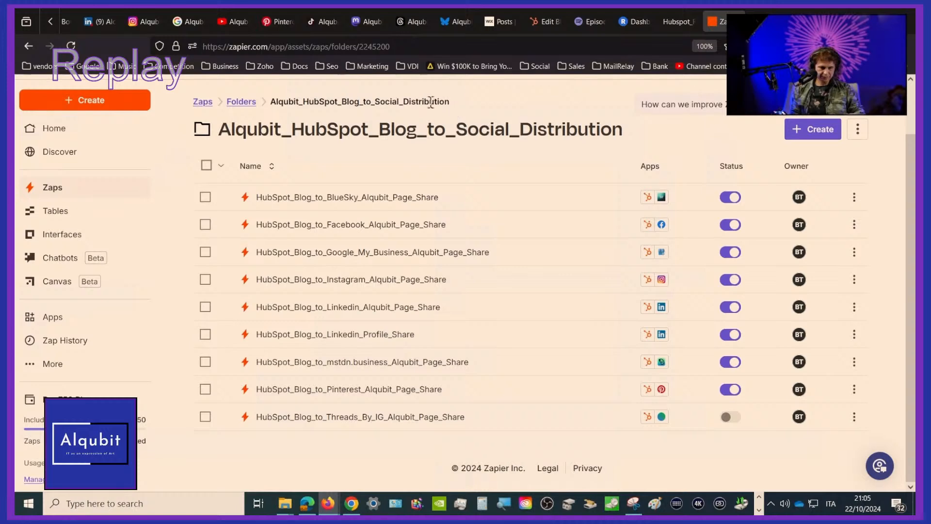
left_click(244, 102)
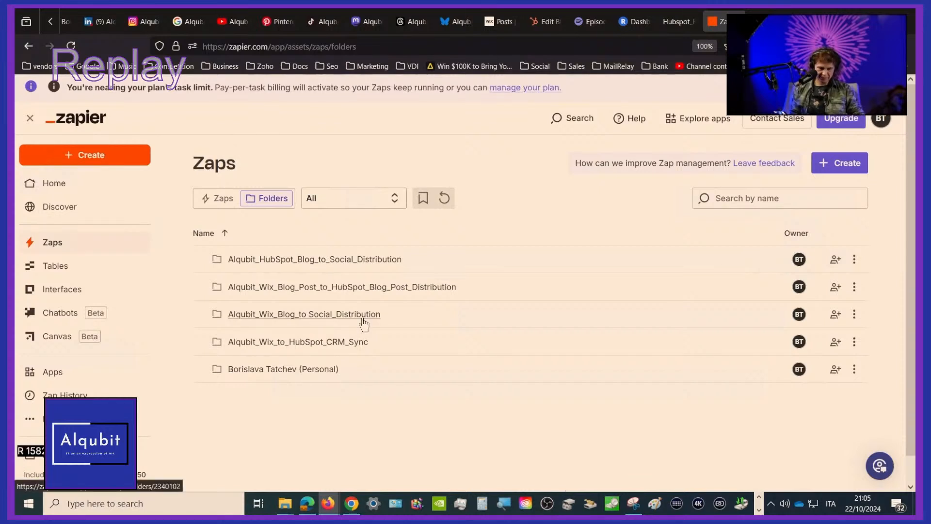
left_click(310, 319)
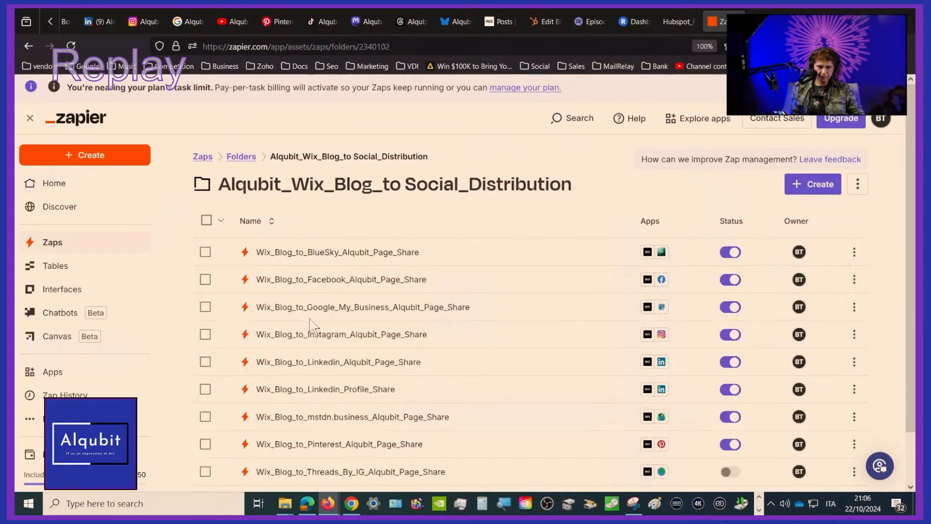
scroll(311, 325, "down", 2)
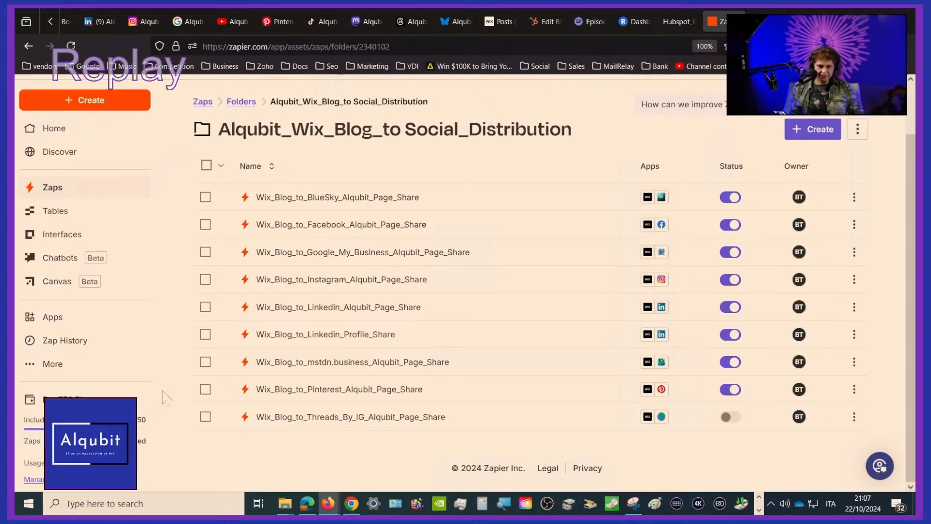
View the Hubspot_Remix.JPG diagram at full size, examine its video and blog post cards, and return it to the fitted view
left_click(675, 22)
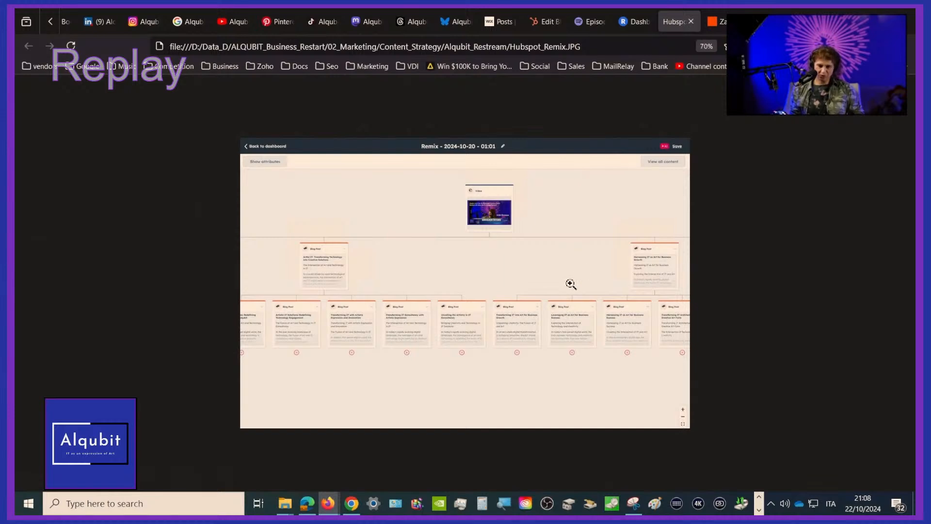
left_click(549, 212)
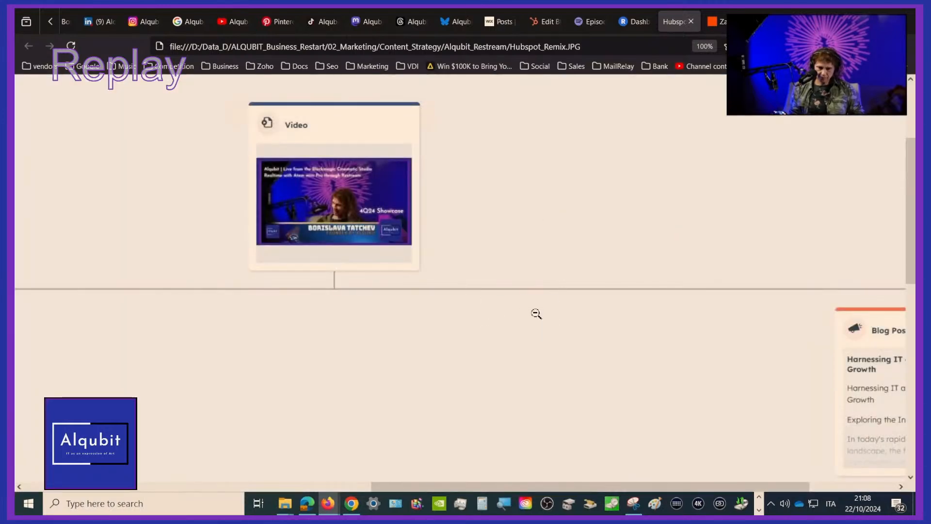
scroll(535, 314, "down", 5)
left_click(551, 160)
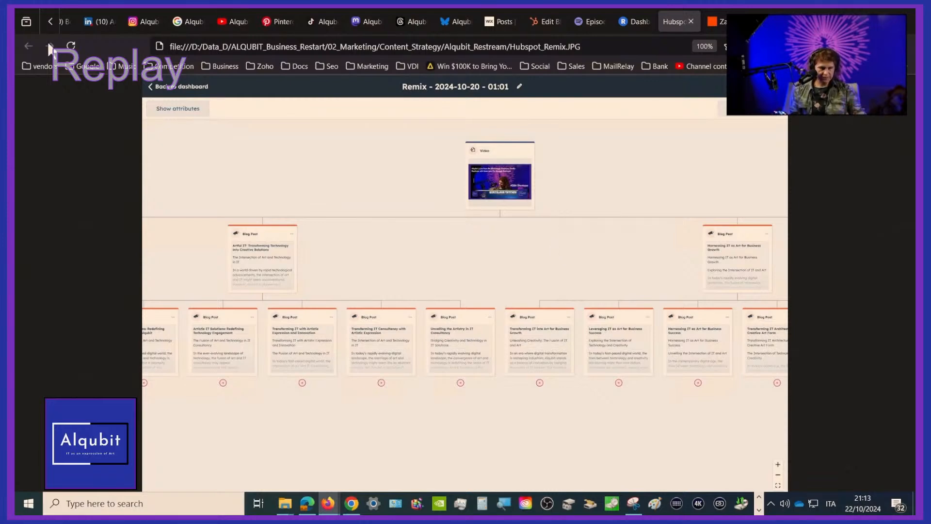
Switch to the HubSpot blog editor and examine the "Blending Art and Technology" post from its header through its opening text sections
left_click(48, 22)
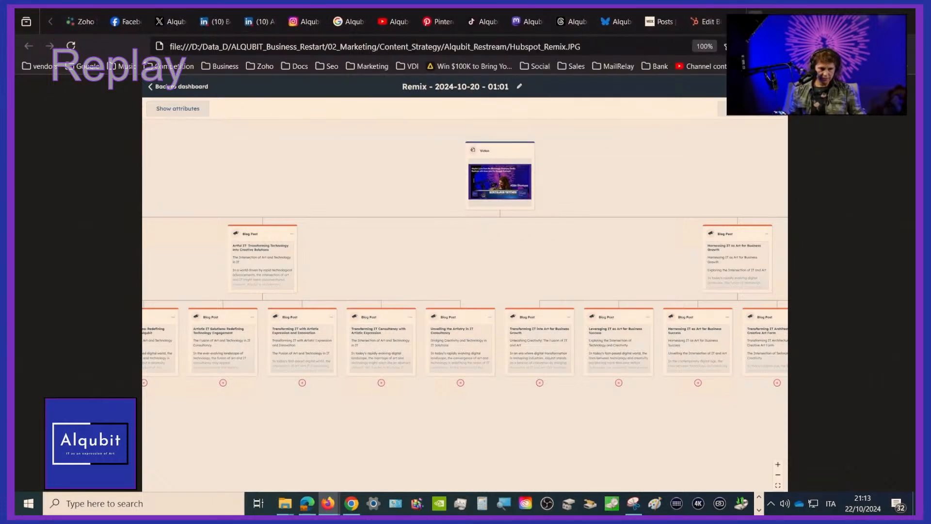
left_click(755, 21)
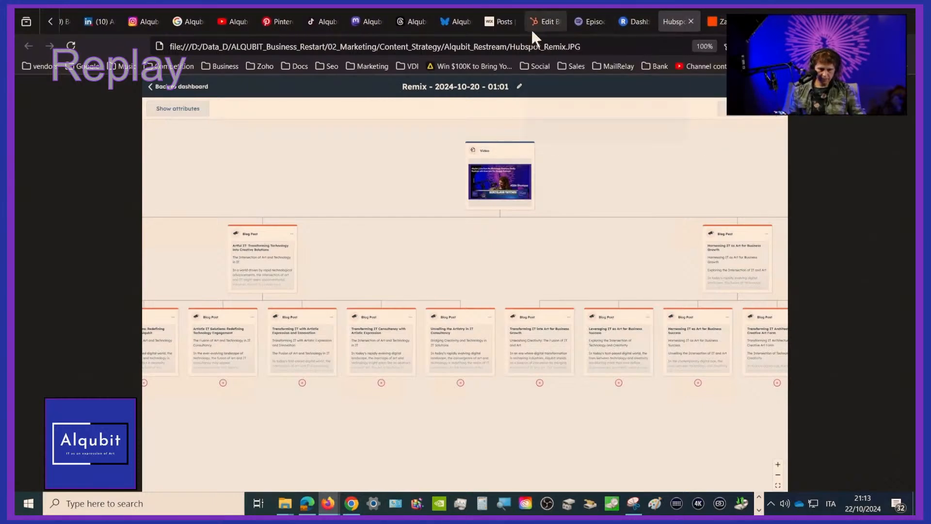
left_click(548, 22)
scroll(502, 239, "down", 2)
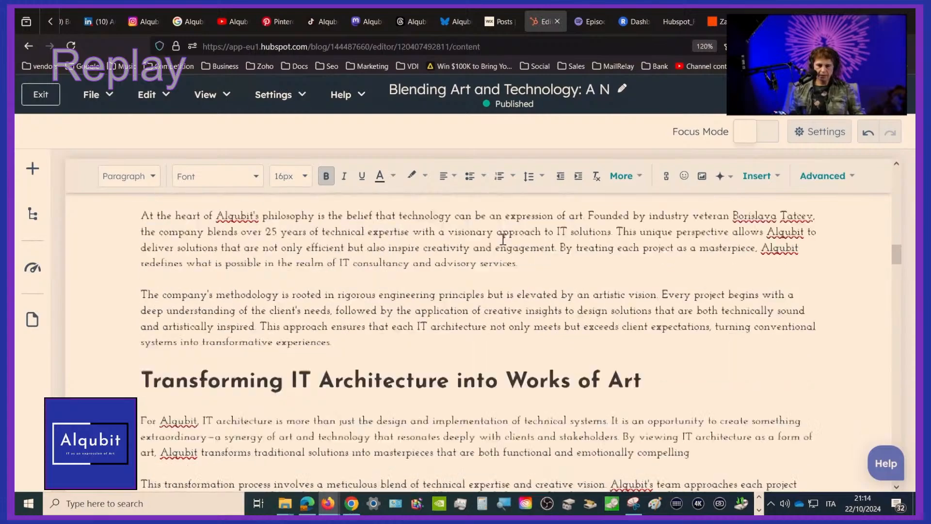
scroll(502, 239, "up", 5)
scroll(502, 239, "up", 5)
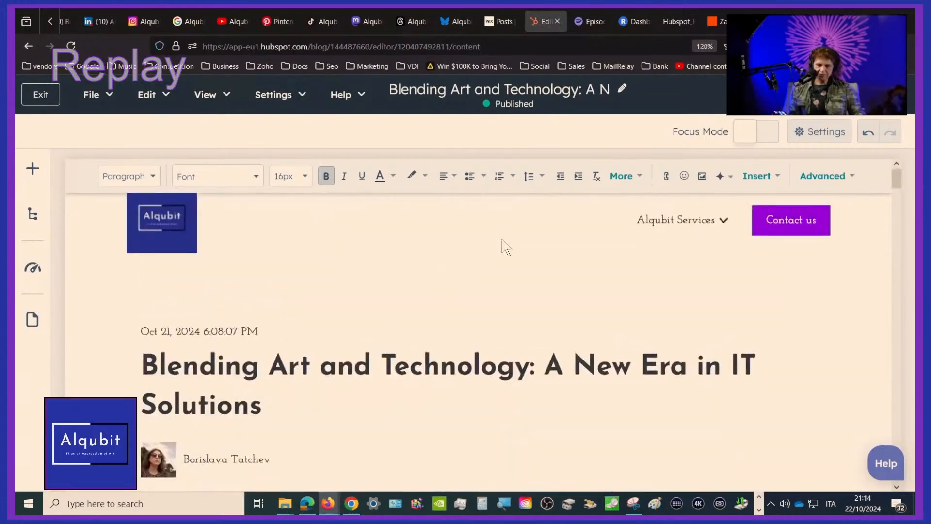
scroll(506, 248, "down", 3)
scroll(504, 246, "down", 4)
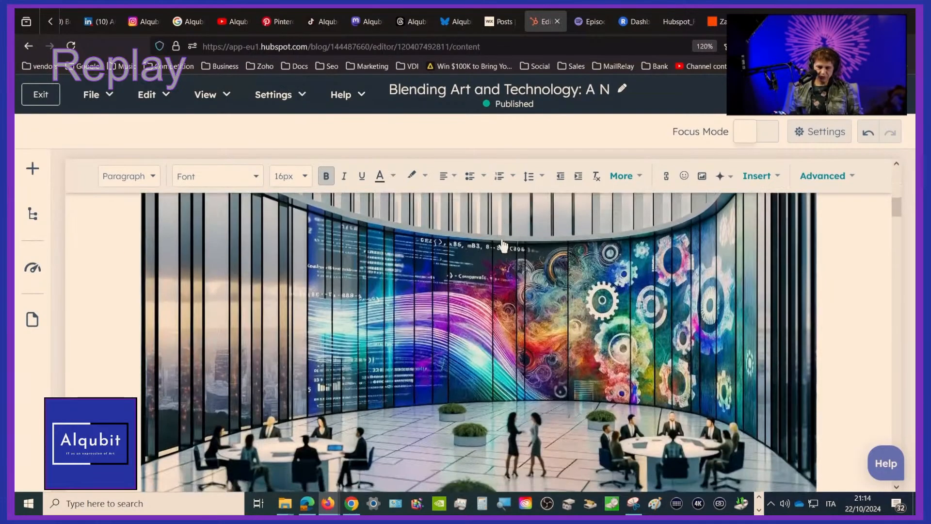
scroll(504, 245, "up", 3)
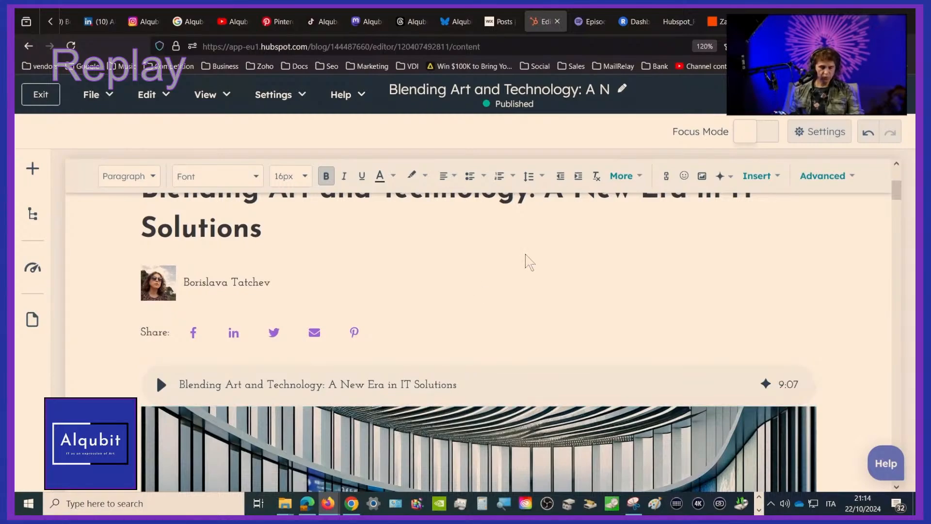
scroll(526, 260, "down", 5)
scroll(526, 260, "down", 6)
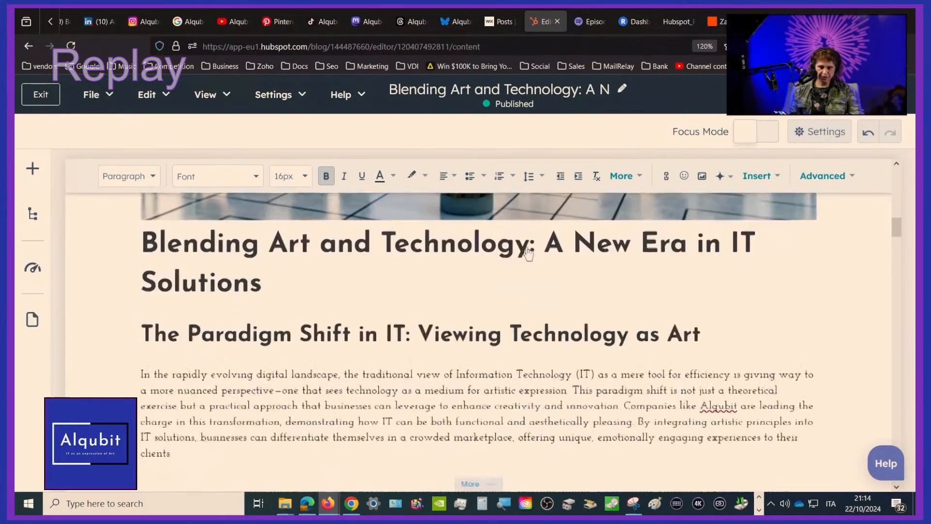
scroll(528, 247, "down", 10)
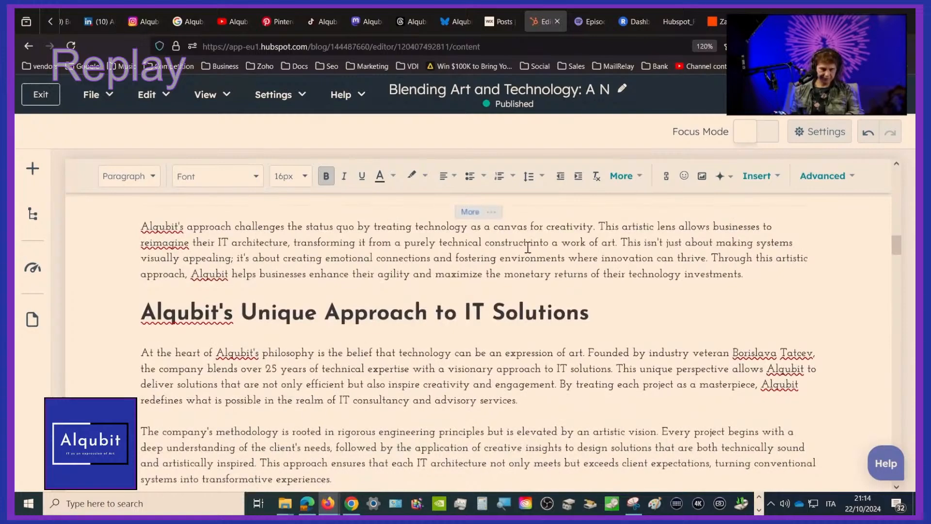
Examine the top of the blog post: title, author, share links, audio narration player and main image
scroll(527, 247, "up", 13)
scroll(528, 250, "up", 10)
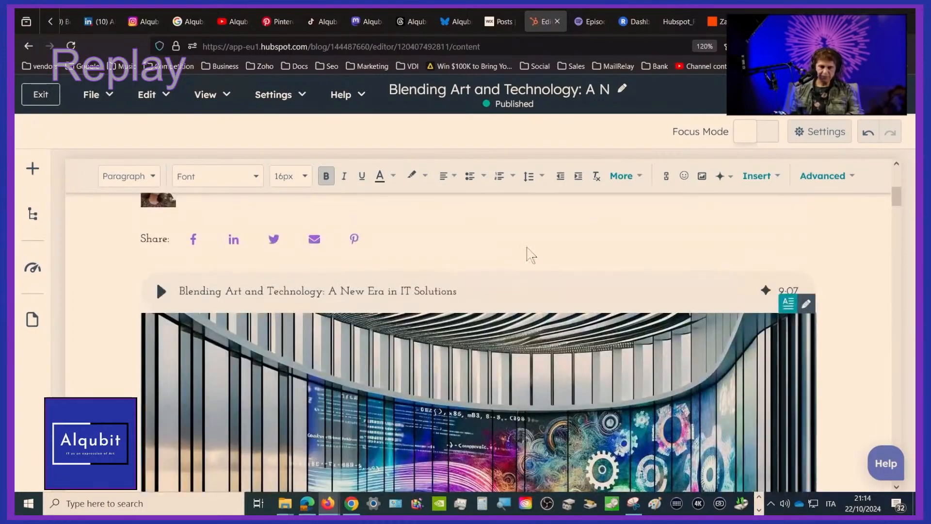
scroll(529, 252, "down", 3)
scroll(529, 252, "up", 3)
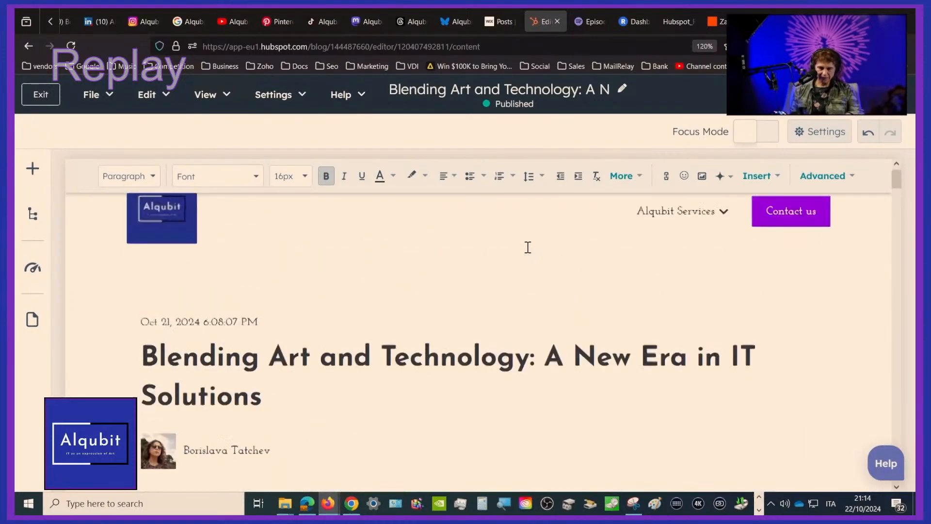
scroll(528, 252, "down", 6)
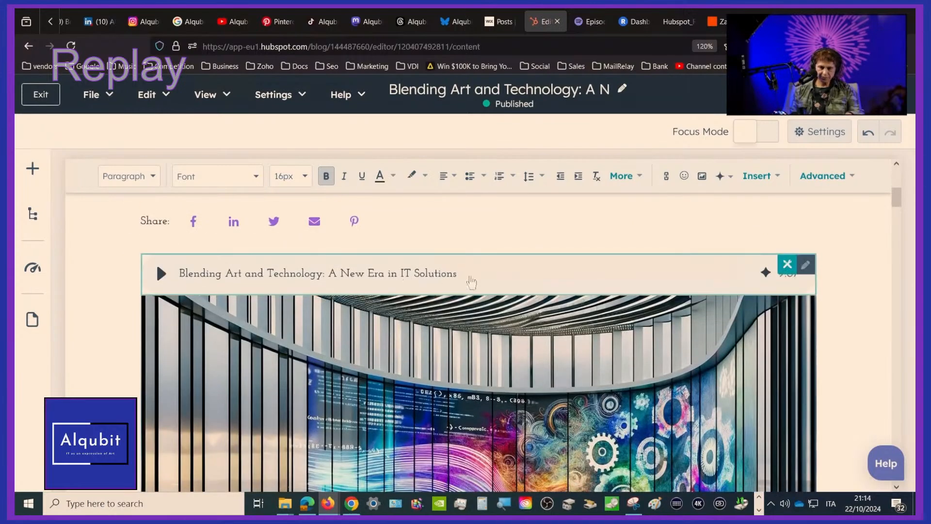
scroll(530, 285, "up", 6)
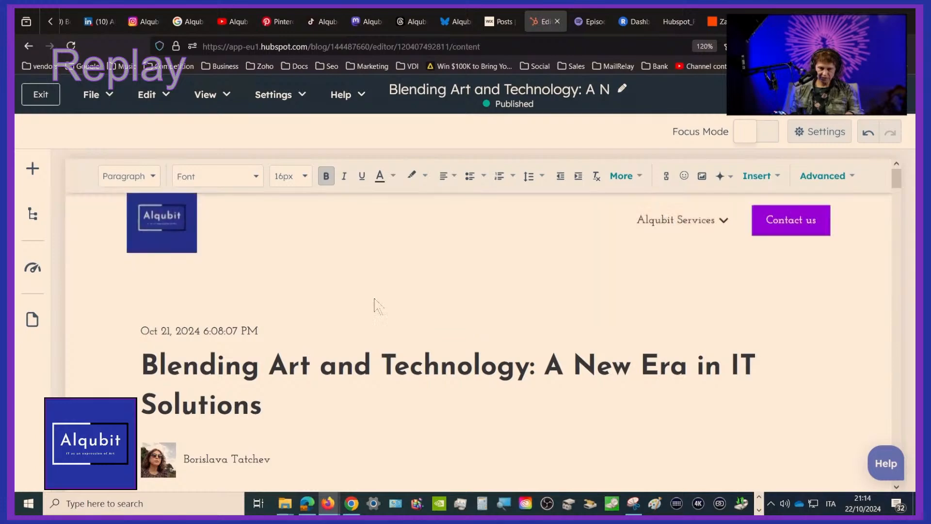
scroll(378, 323, "down", 5)
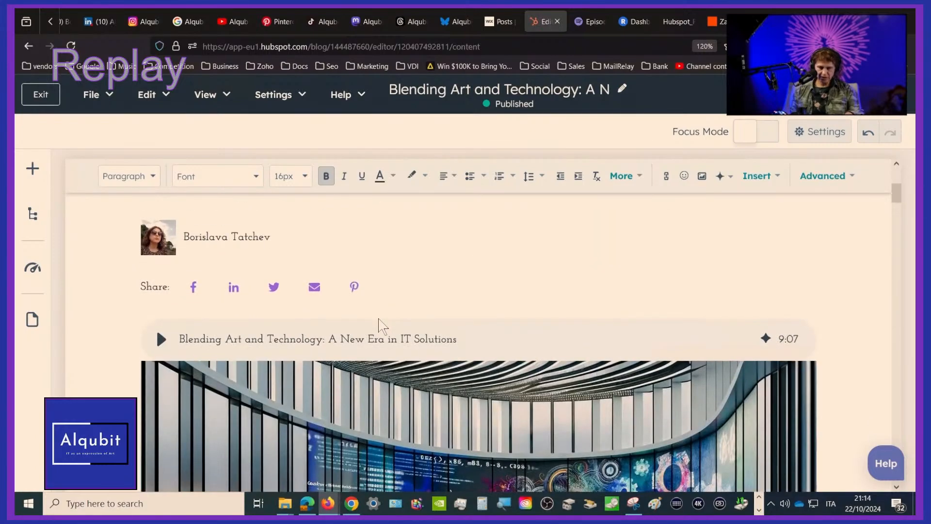
scroll(379, 326, "down", 3)
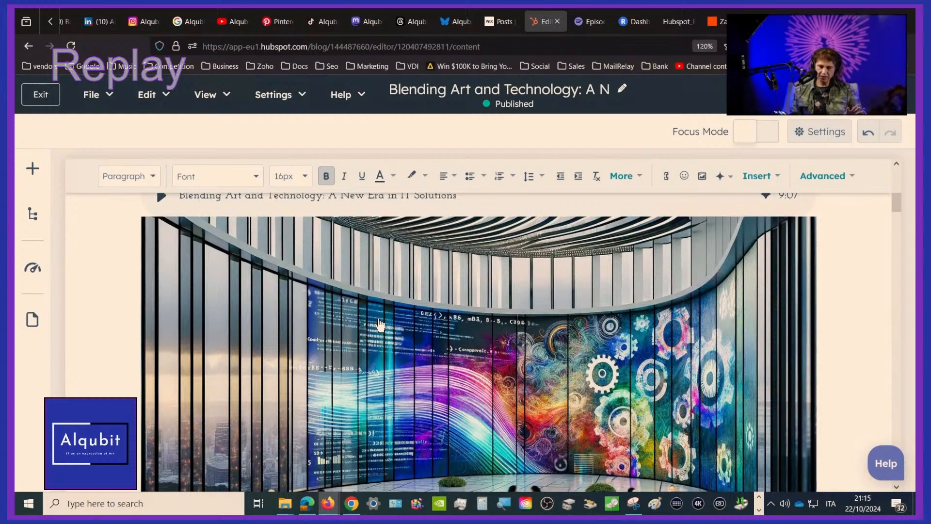
scroll(379, 324, "up", 5)
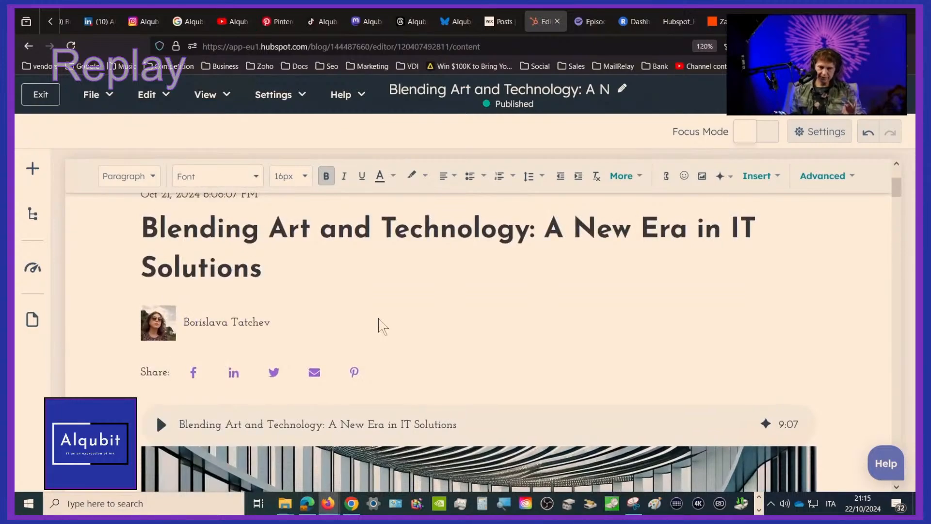
scroll(379, 324, "down", 5)
scroll(379, 324, "up", 8)
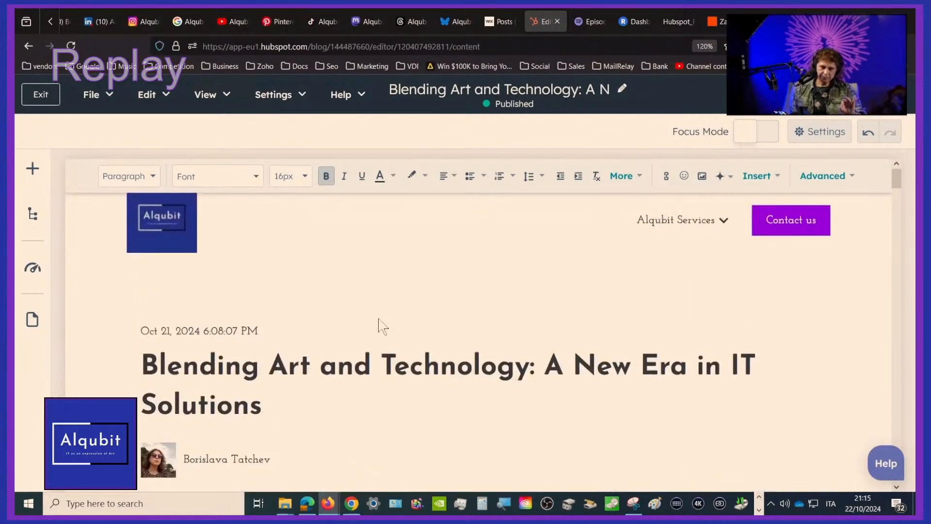
scroll(379, 324, "down", 4)
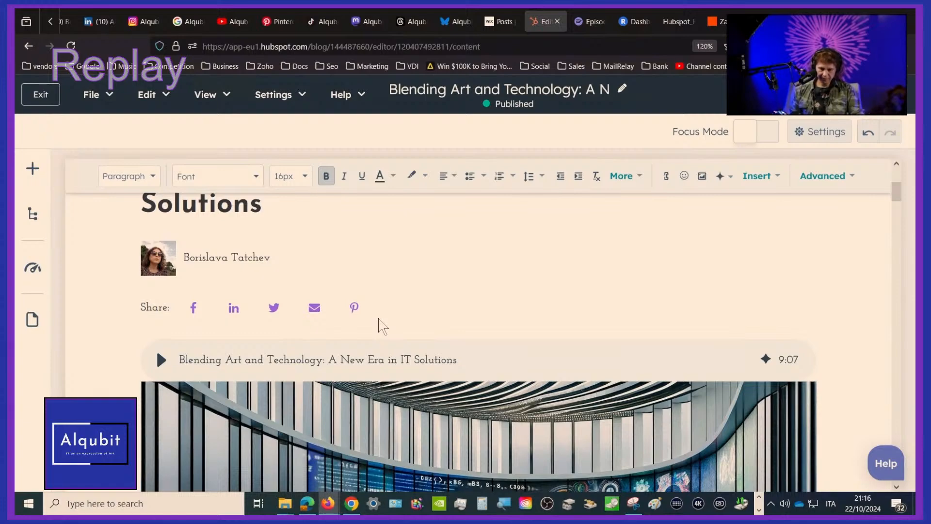
scroll(379, 319, "down", 3)
scroll(379, 325, "down", 2)
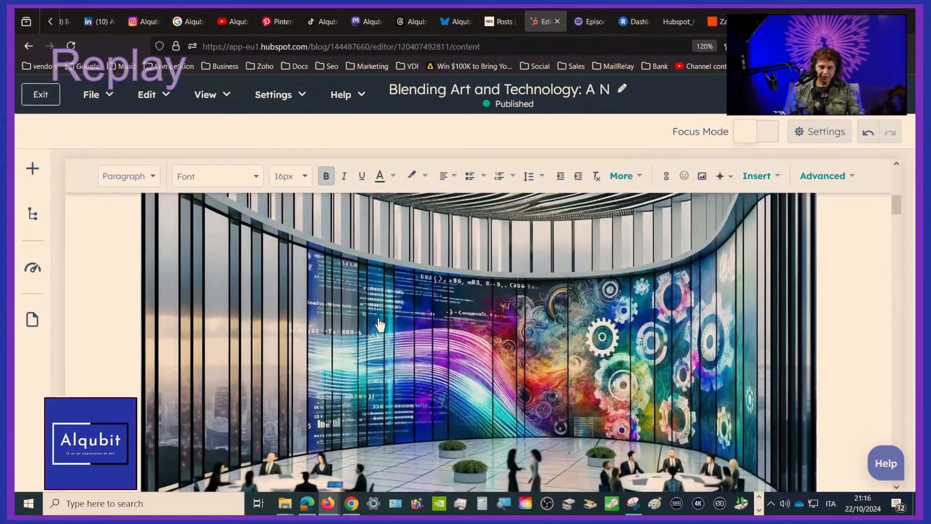
scroll(379, 324, "up", 7)
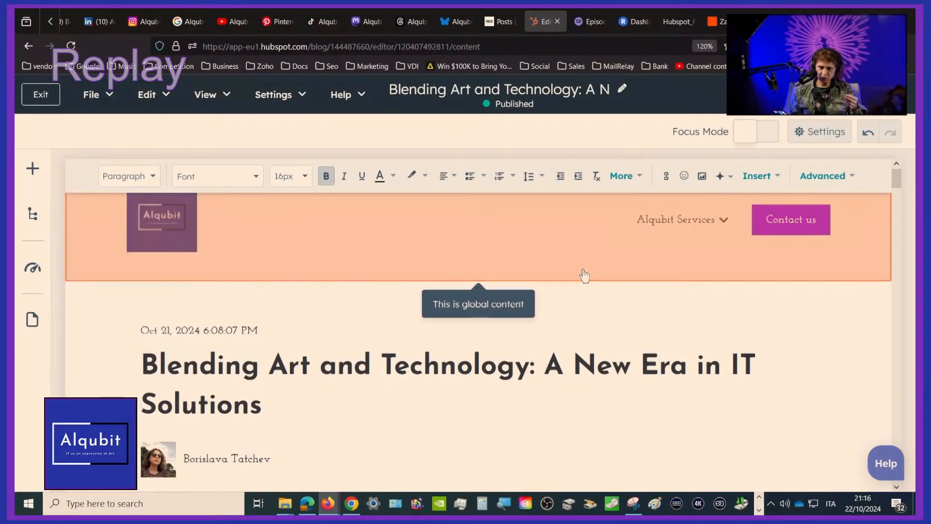
scroll(584, 275, "down", 4)
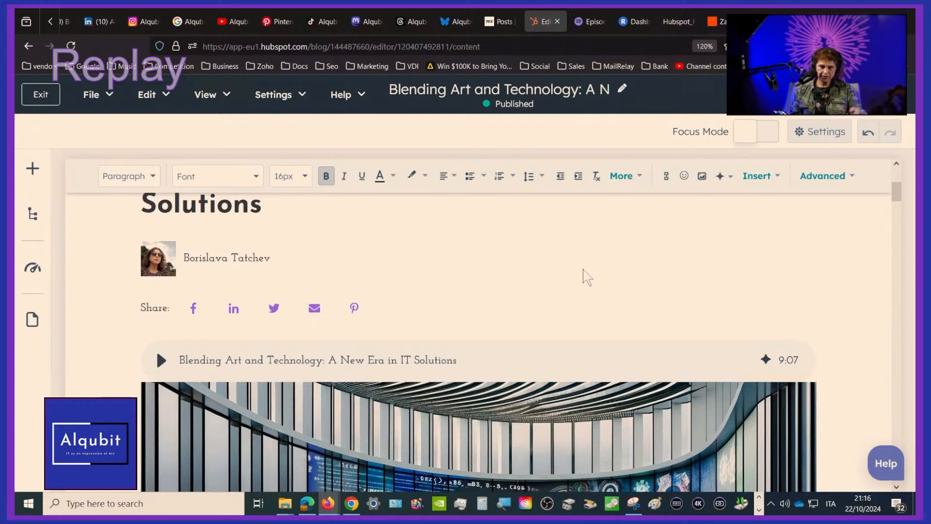
scroll(586, 274, "up", 2)
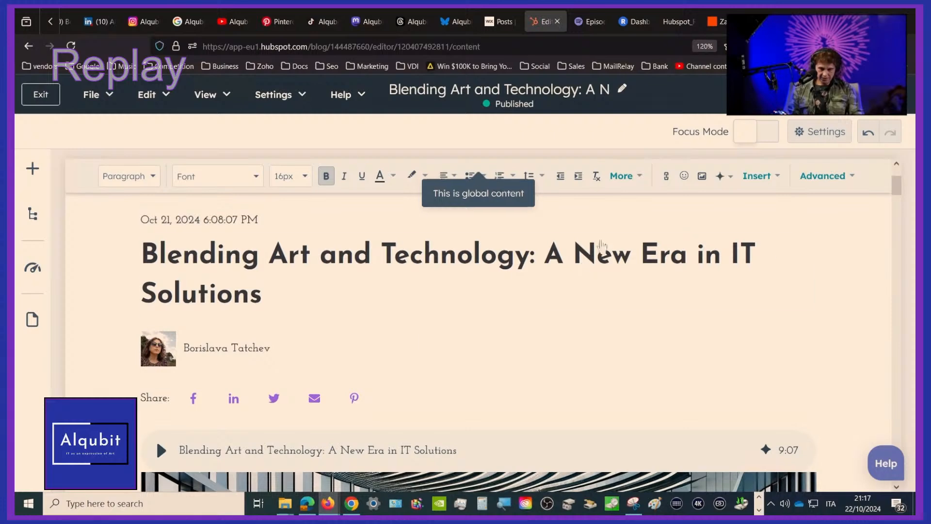
Check the Restream channel dashboard and the Hubspot_Remix.JPG diagram, and return to the HubSpot blog post editor
left_click(635, 22)
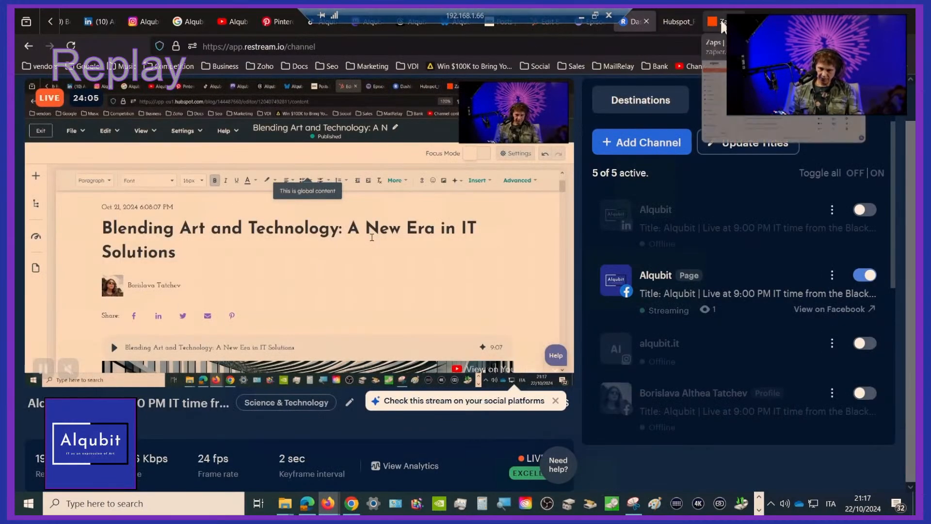
left_click(677, 19)
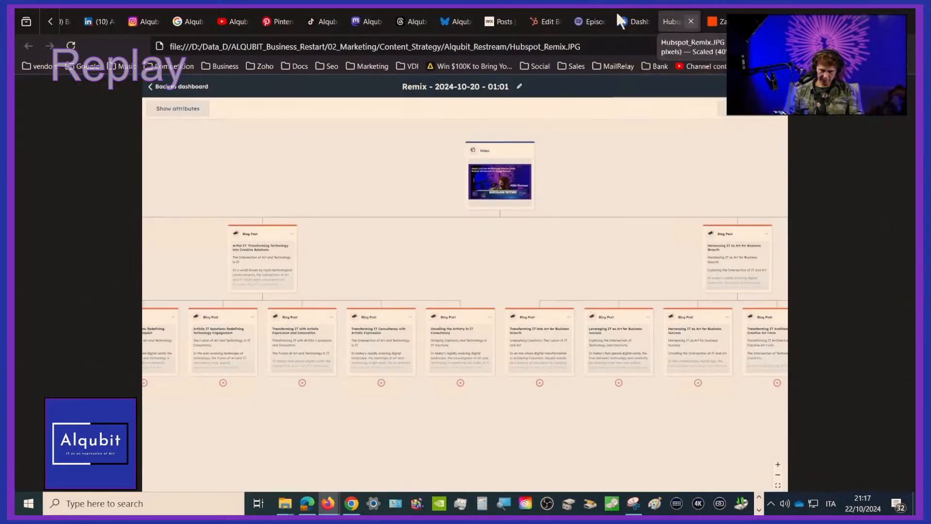
left_click(549, 20)
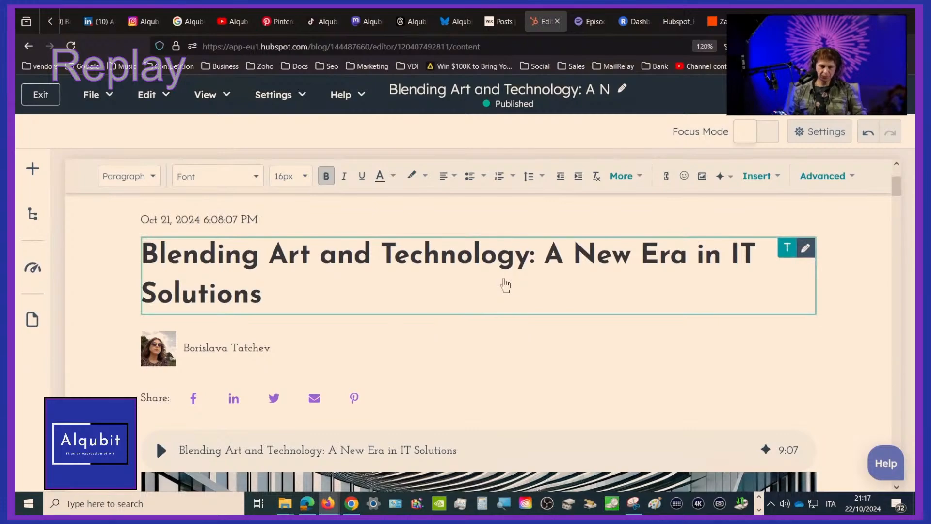
Look over the blog post's image and "The Paradigm Shift in IT" section, and open the post's settings
scroll(505, 285, "down", 3)
scroll(505, 285, "down", 5)
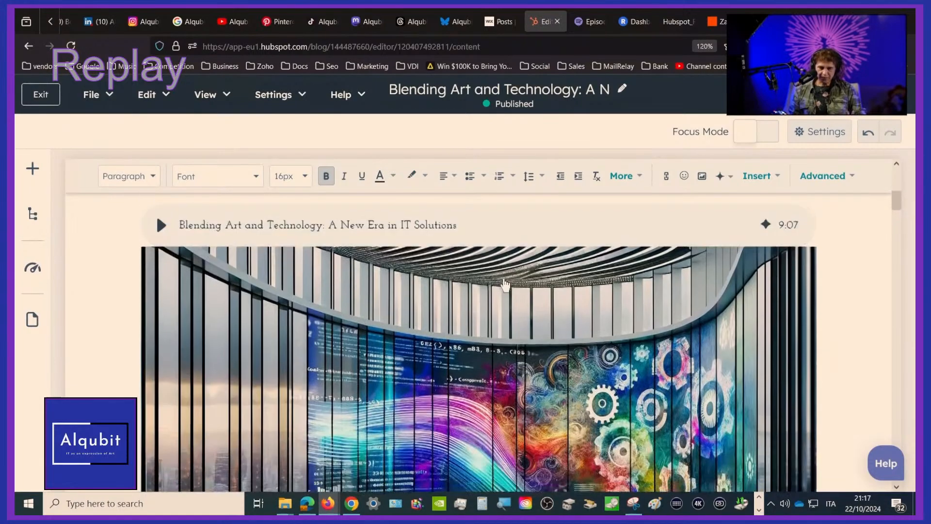
scroll(505, 285, "down", 5)
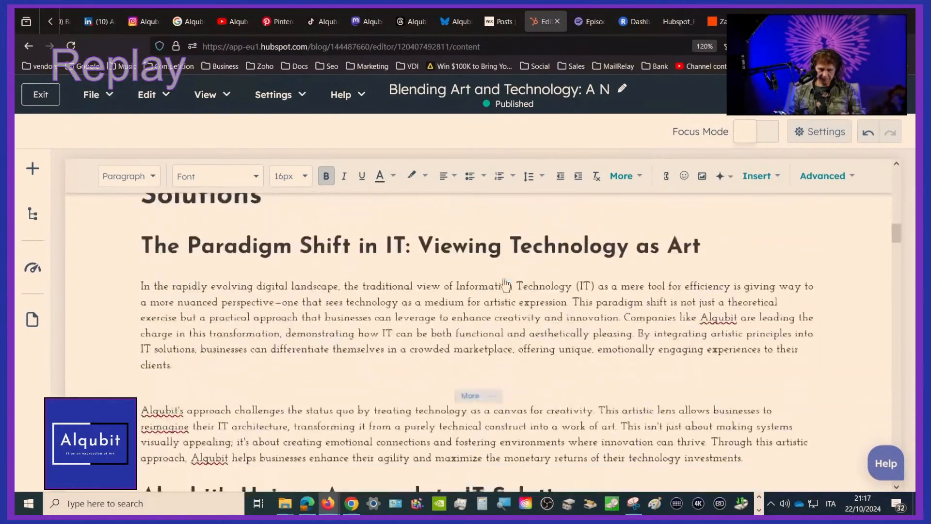
scroll(505, 285, "up", 2)
scroll(506, 279, "down", 1)
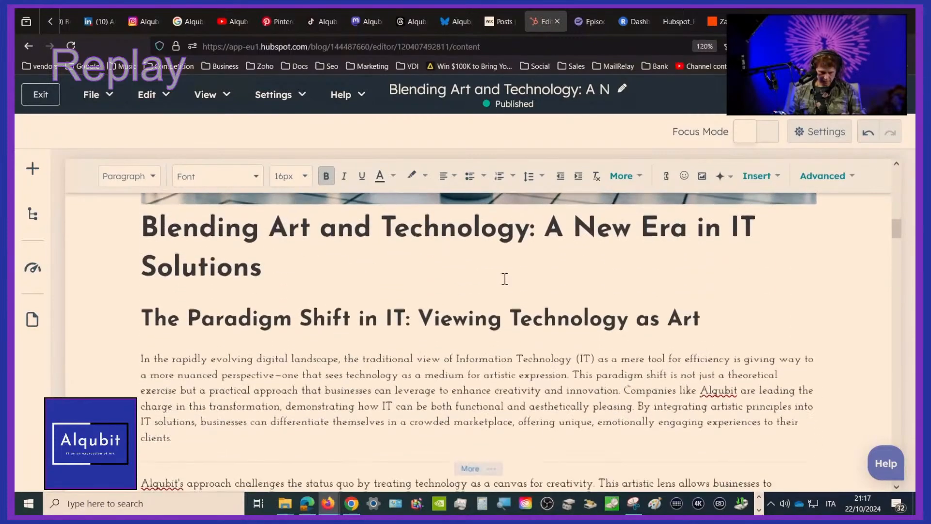
left_click(814, 128)
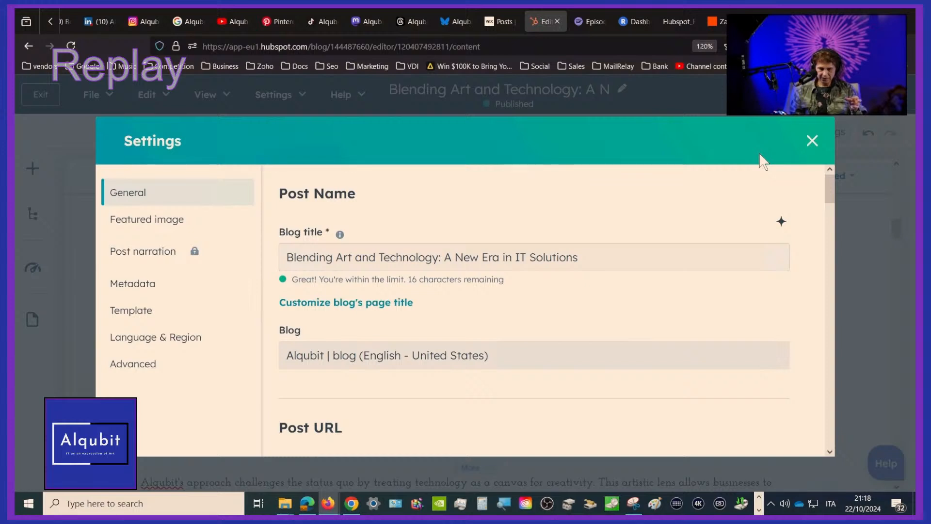
Examine the blog post's meta description and the neighbouring featured image, narration and template settings, and close the post settings
left_click(141, 293)
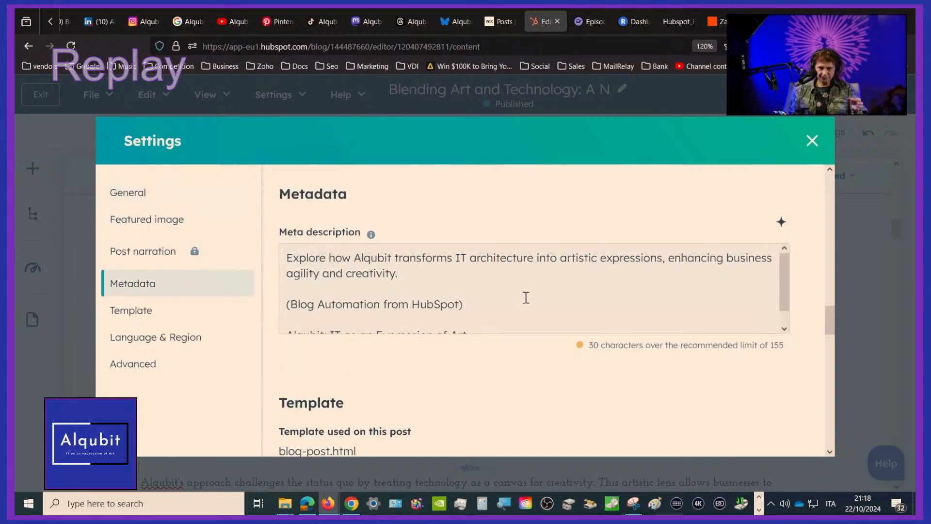
scroll(526, 298, "down", 1)
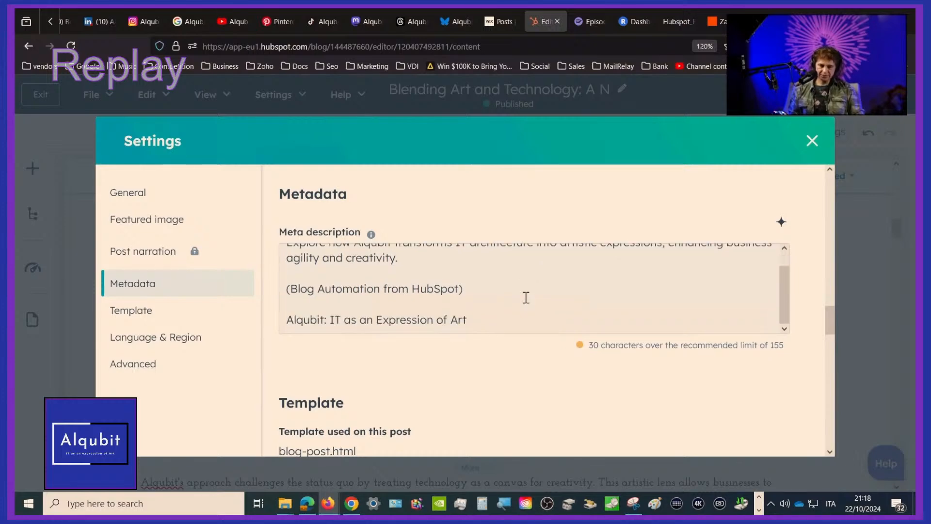
scroll(526, 297, "up", 1)
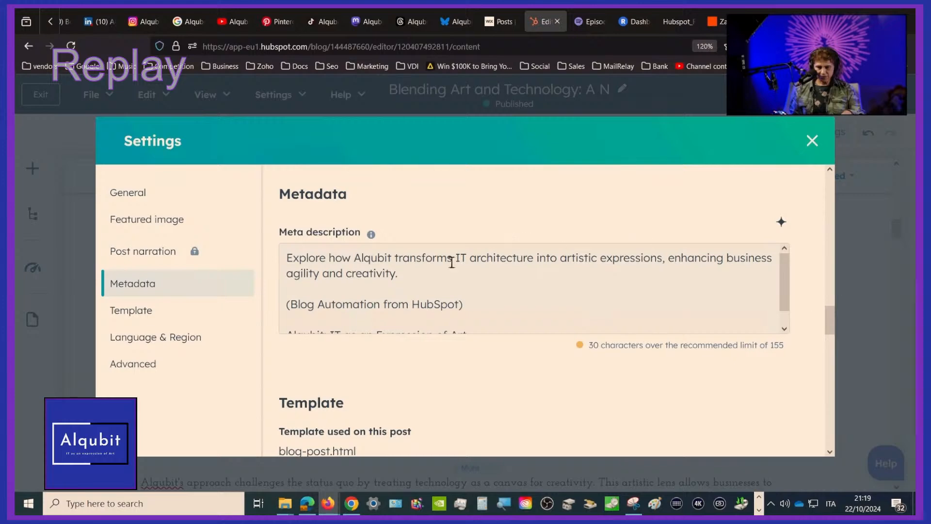
scroll(321, 278, "up", 5)
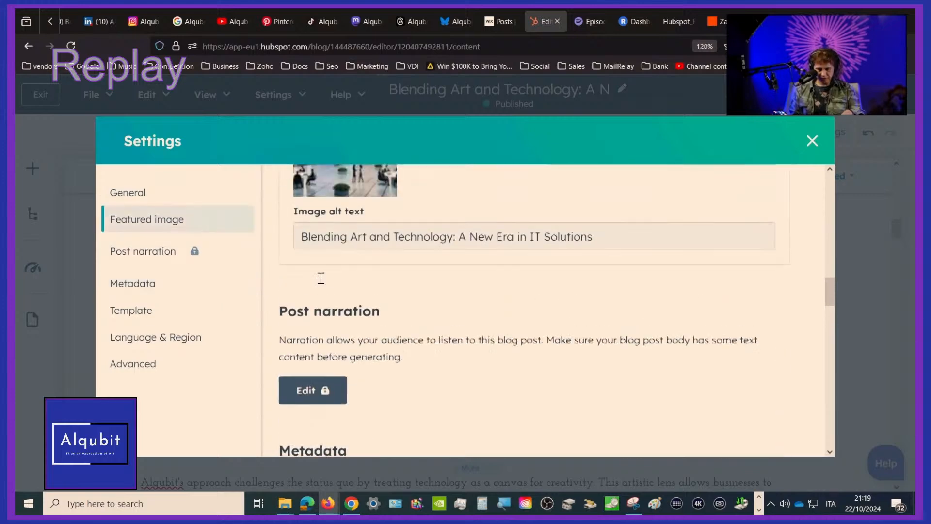
scroll(321, 278, "down", 7)
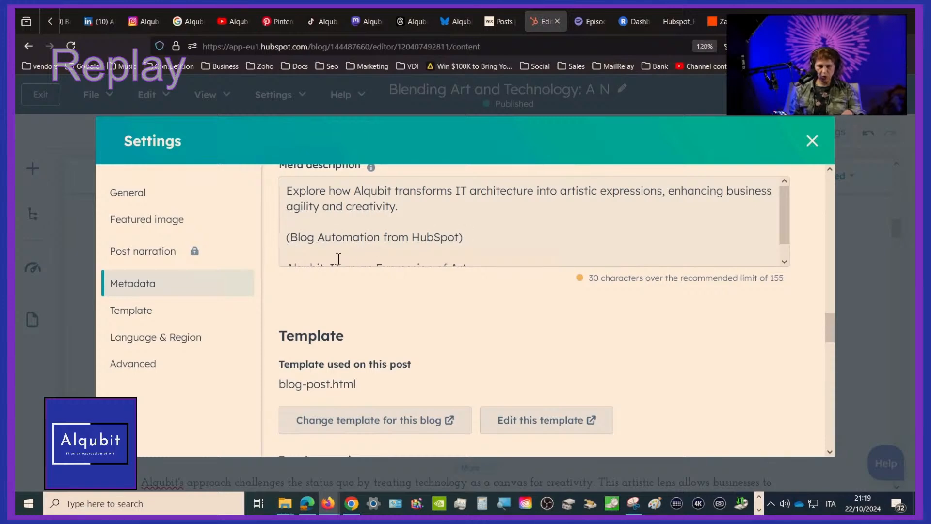
scroll(497, 247, "down", 1)
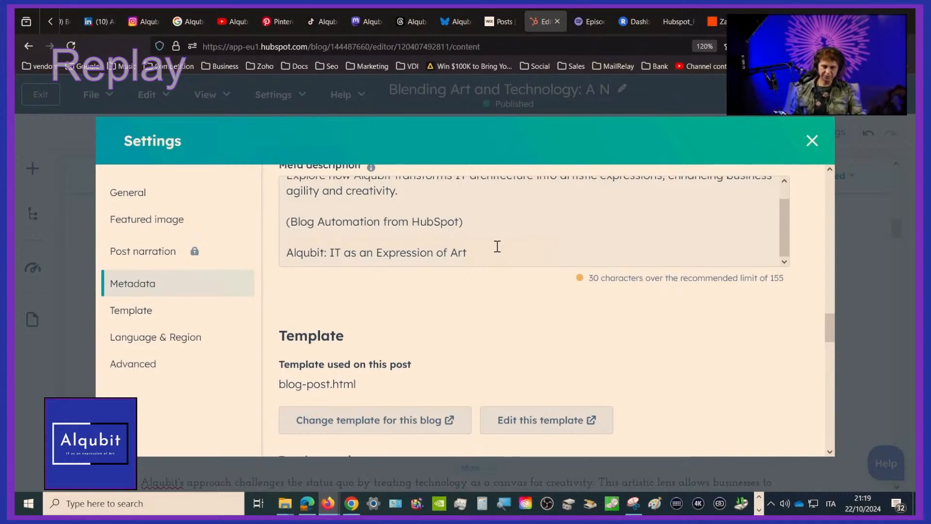
scroll(497, 246, "up", 1)
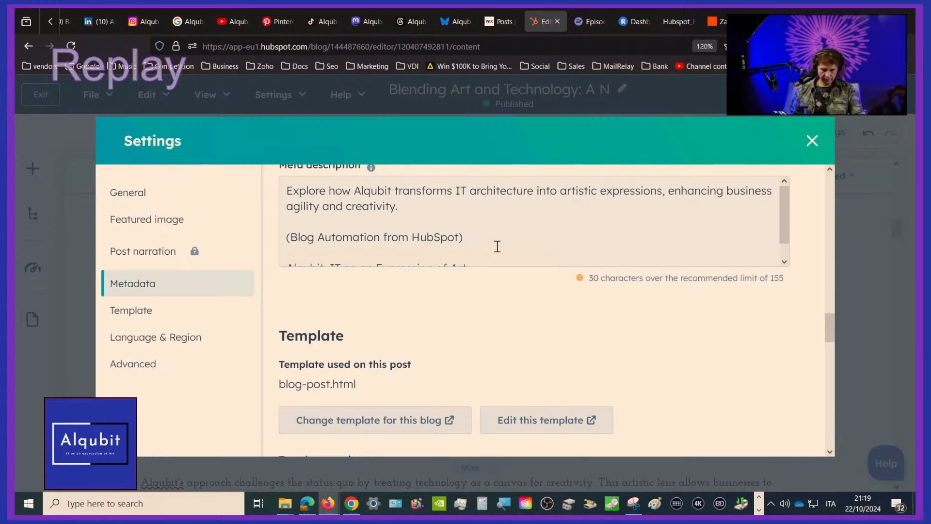
left_click(811, 141)
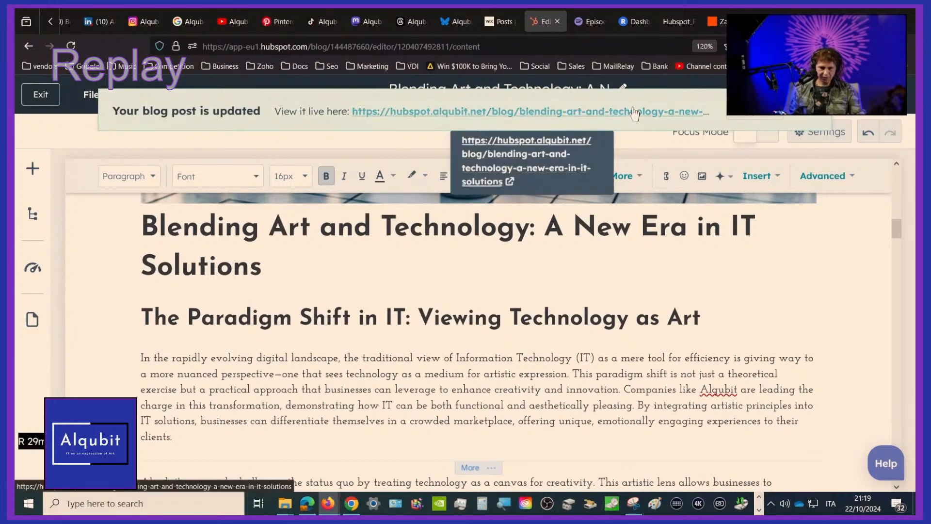
Open the live version of the blog post, dismiss the cookie notice and start the audio narration
left_click(635, 111)
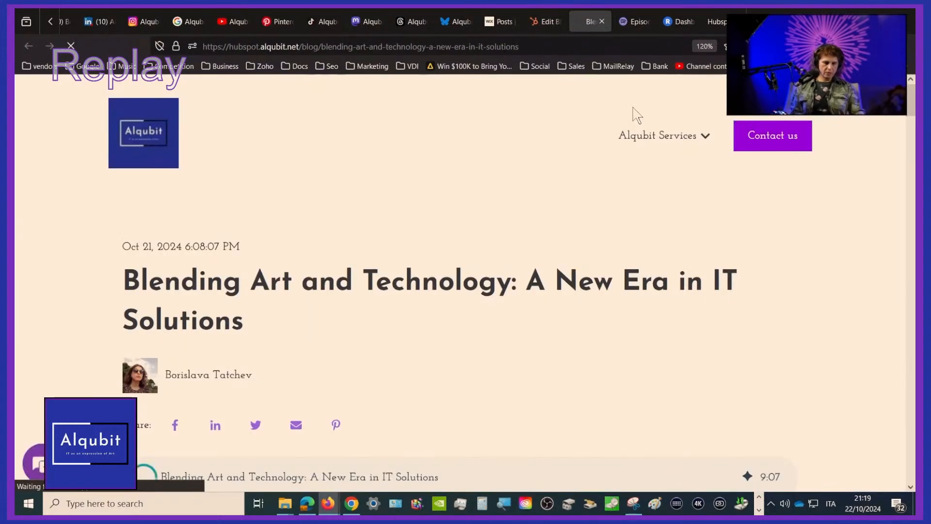
scroll(633, 108, "down", 5)
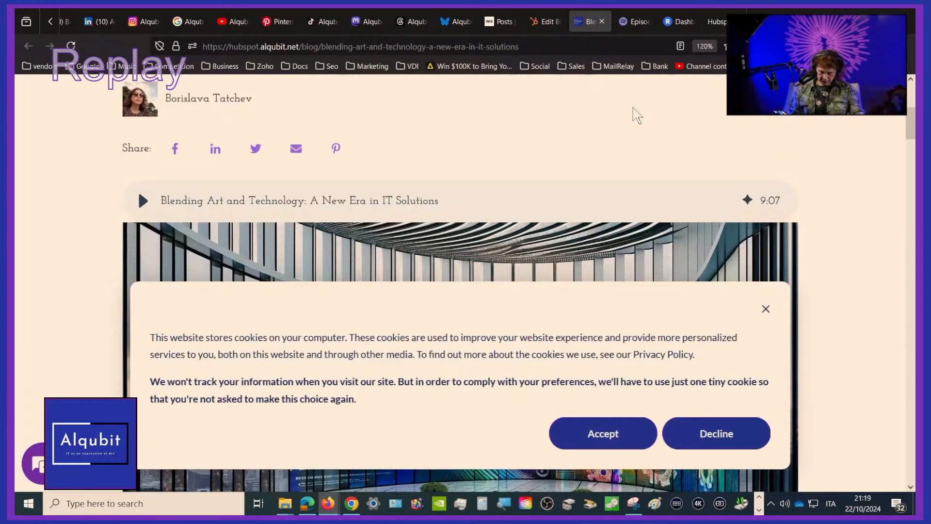
left_click(765, 308)
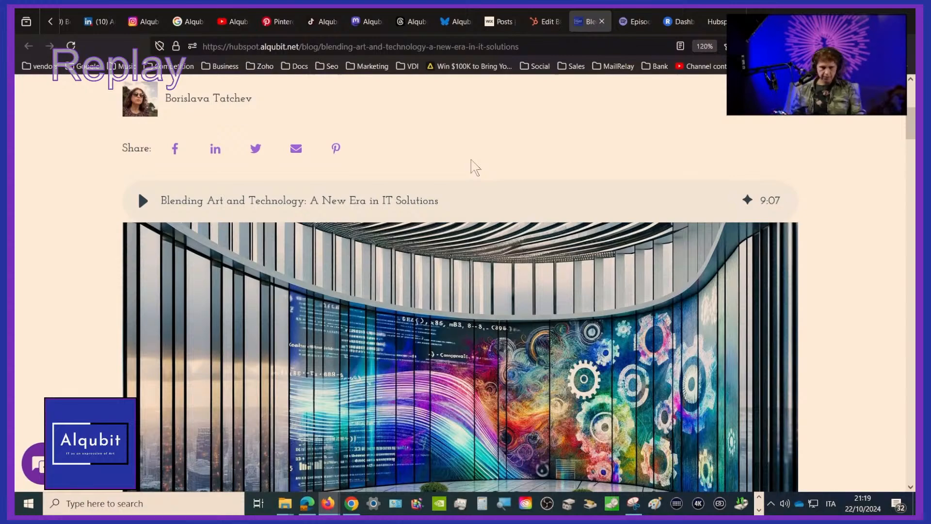
left_click(143, 207)
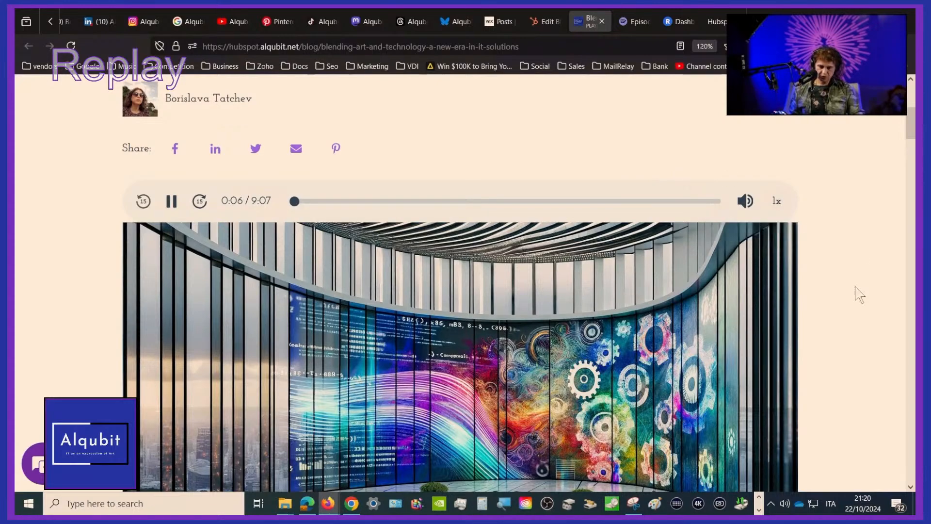
Look over the live post from its share links and main image through the "Transforming IT Architecture into Works of Art" section
scroll(856, 294, "down", 2)
scroll(856, 293, "up", 2)
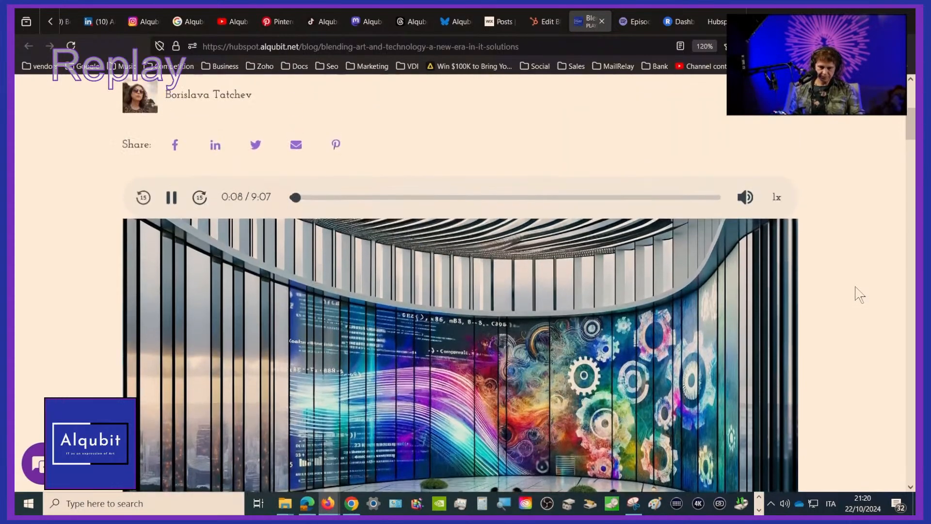
scroll(865, 250, "down", 8)
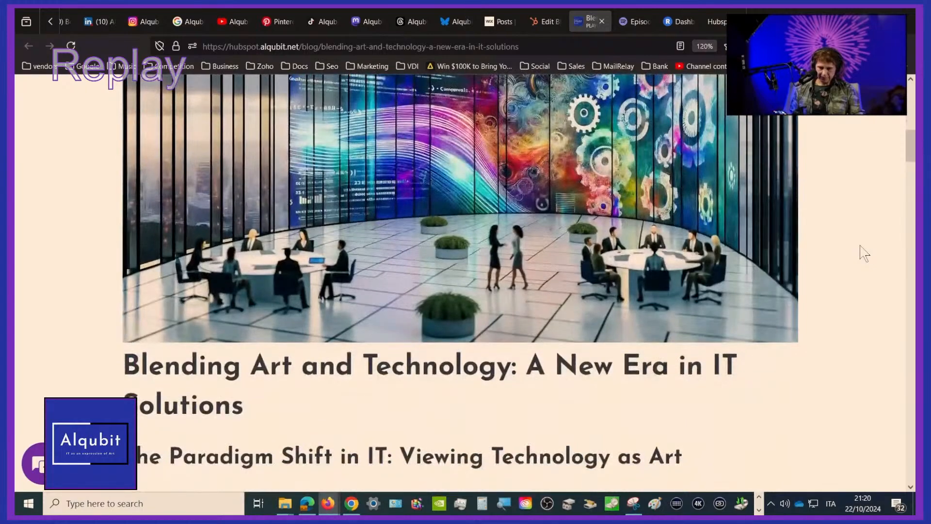
scroll(864, 253, "down", 1)
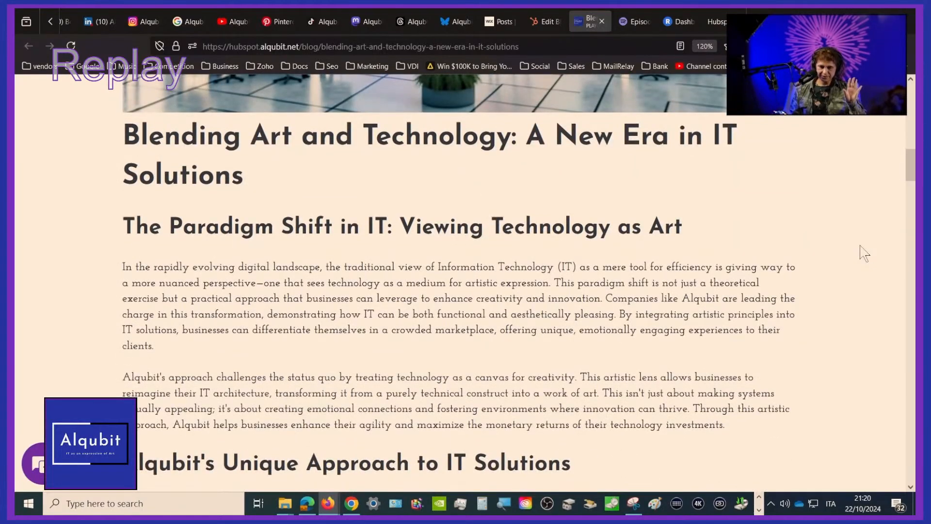
scroll(864, 253, "up", 2)
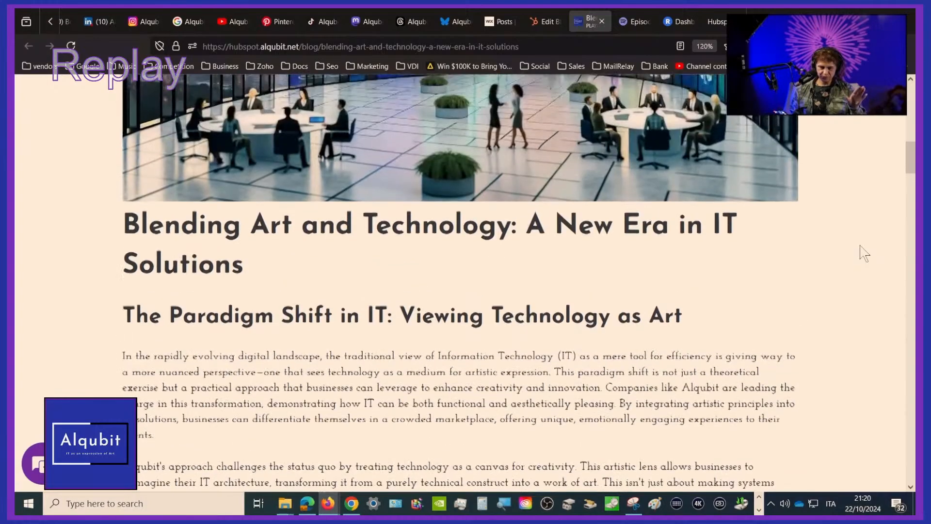
scroll(864, 253, "up", 10)
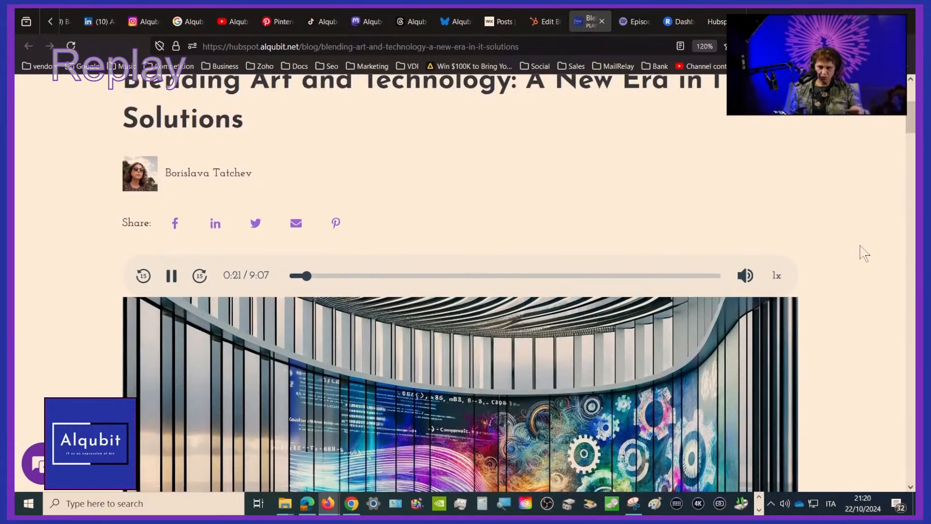
scroll(864, 253, "down", 2)
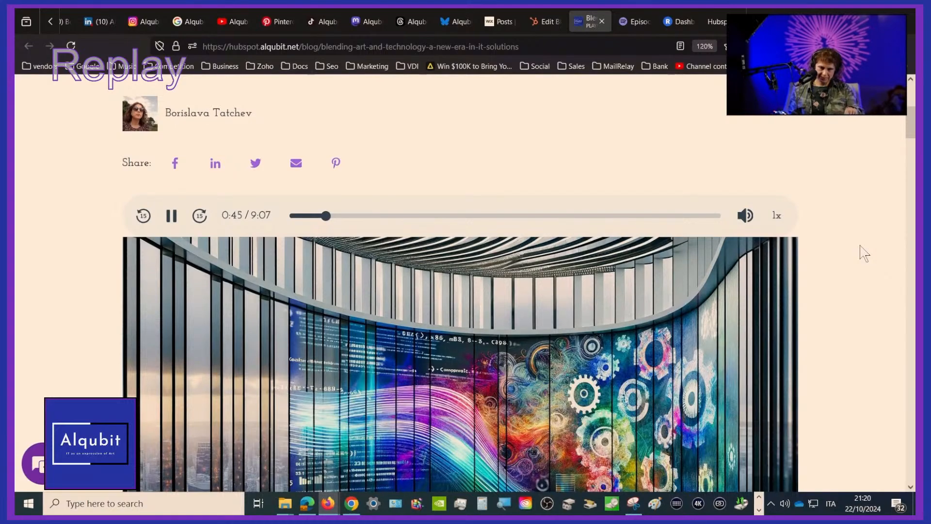
scroll(864, 253, "down", 2)
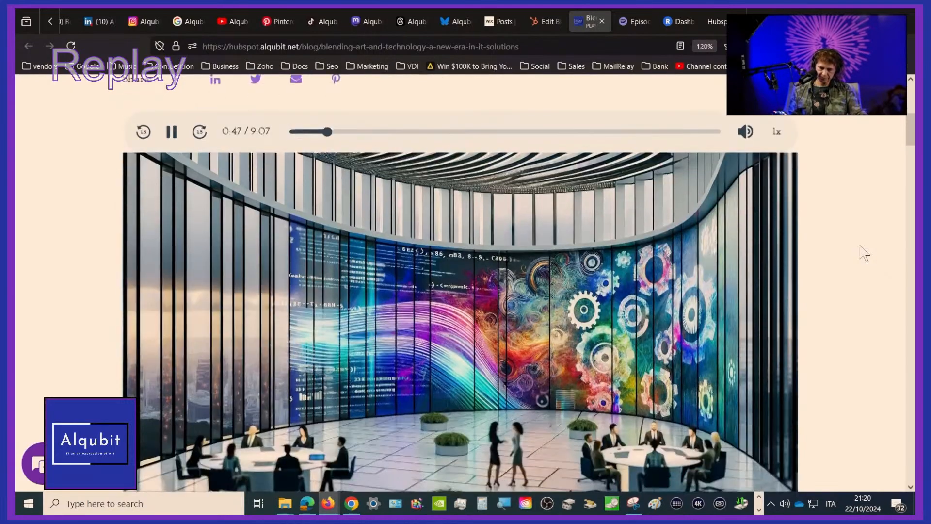
scroll(864, 253, "down", 6)
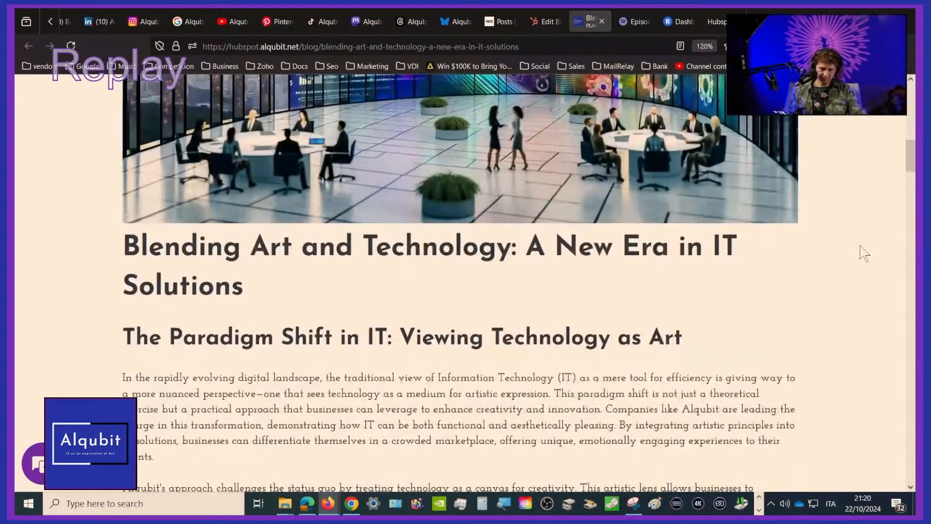
scroll(864, 253, "down", 3)
scroll(863, 253, "down", 13)
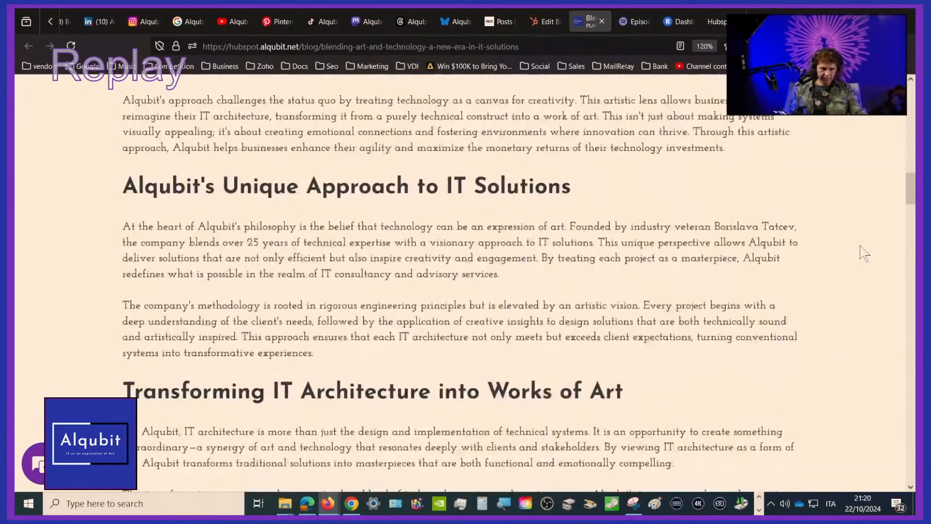
Pause and resume the post's audio narration, and lower its volume to a little under half
scroll(864, 253, "up", 20)
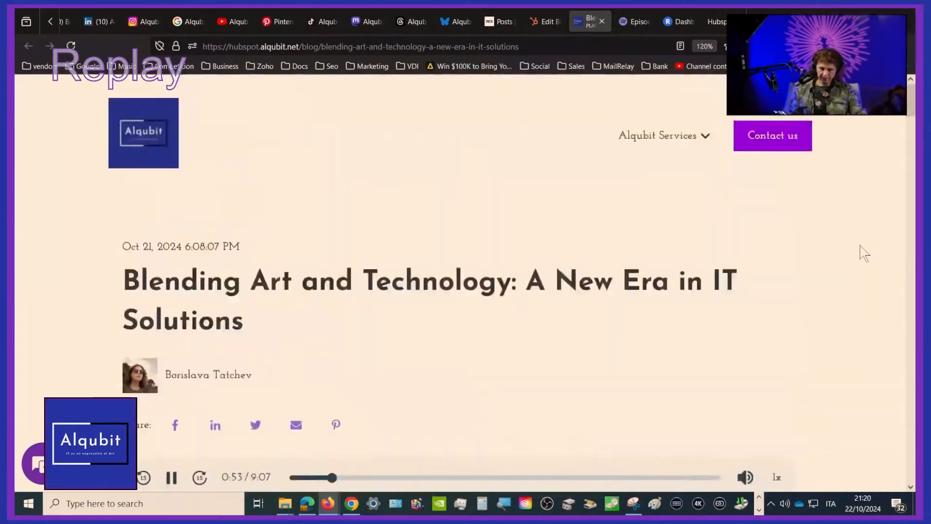
left_click(169, 485)
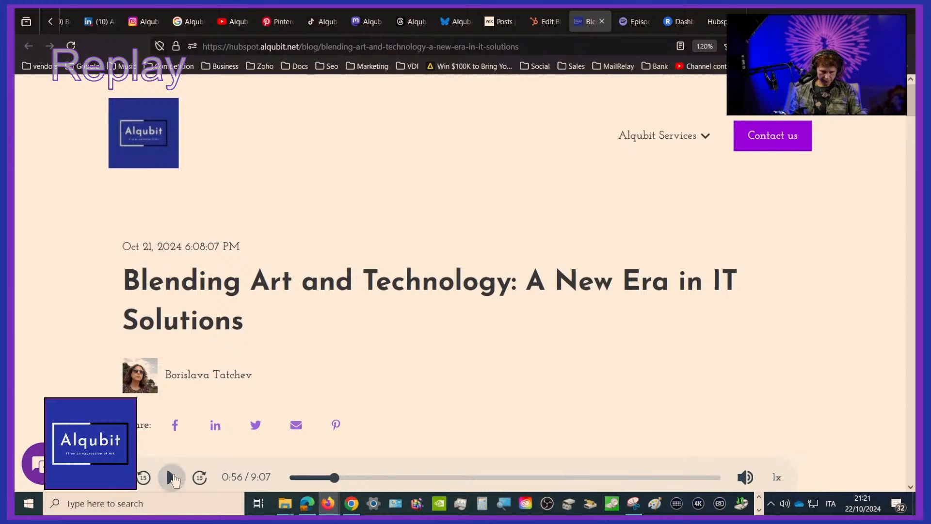
left_click(172, 477)
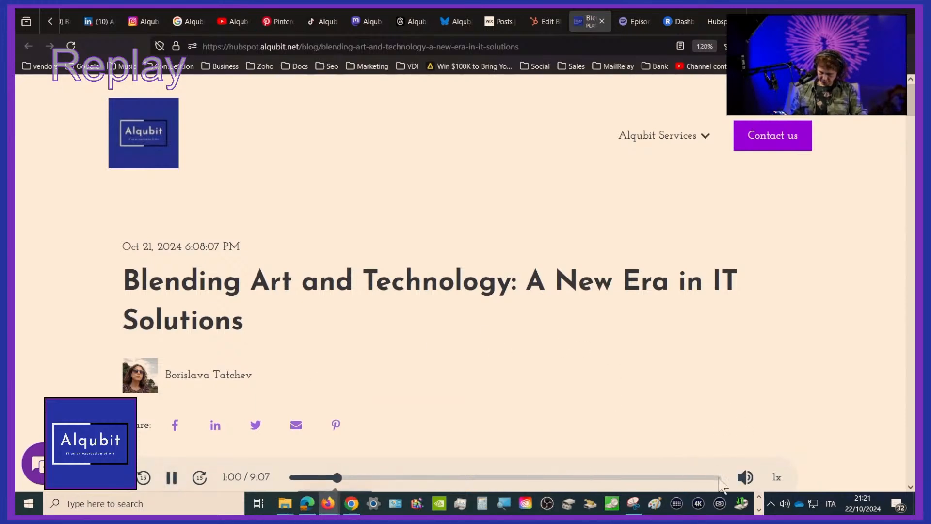
mouse_move(745, 480)
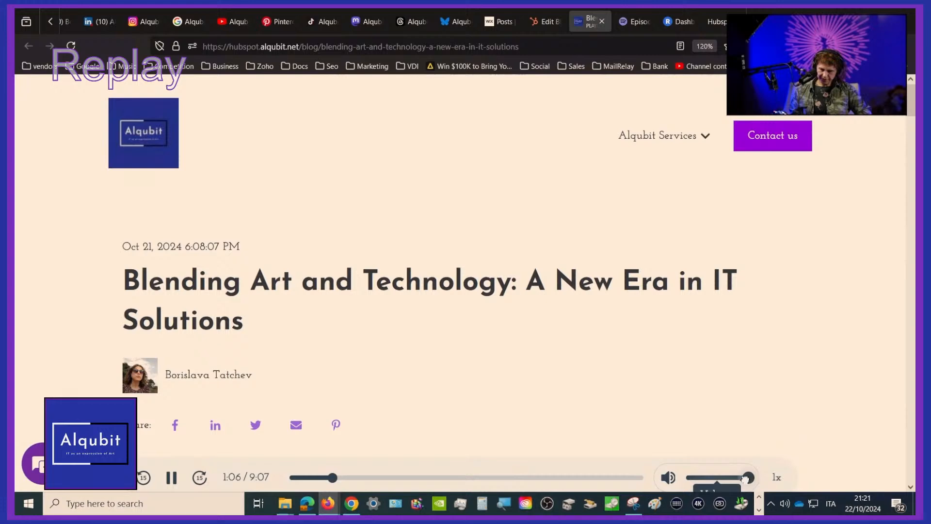
left_click_drag(745, 479, 710, 480)
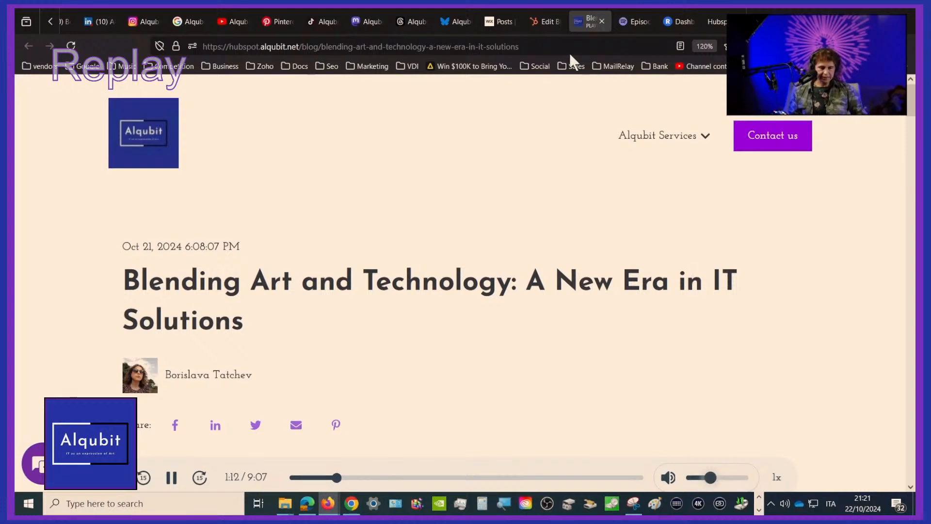
Switch to Alqubit's LinkedIn company page, reload it and look over its page posts, events and people highlights
left_click(102, 20)
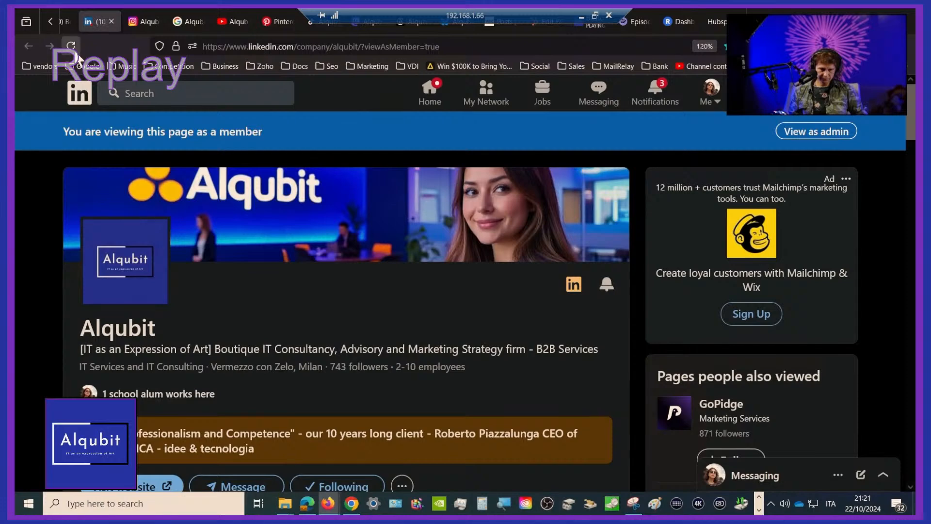
left_click(72, 47)
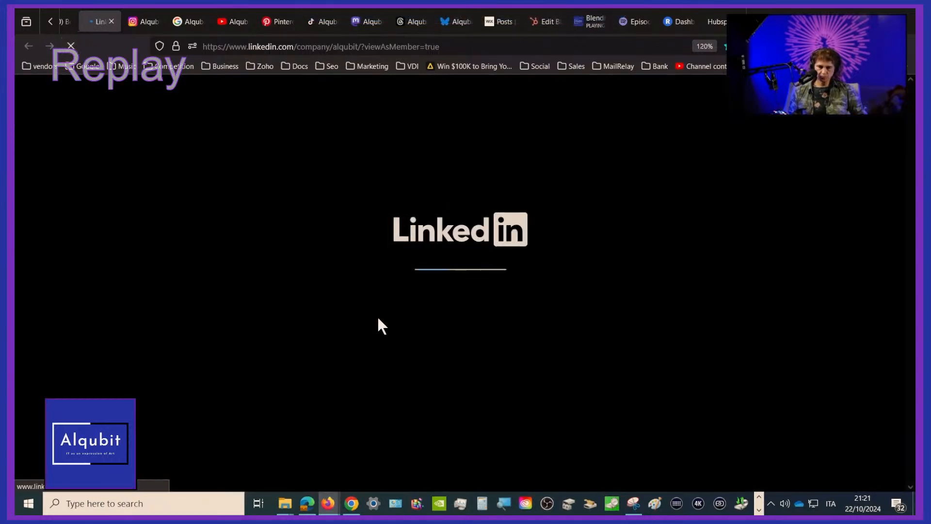
scroll(378, 319, "down", 6)
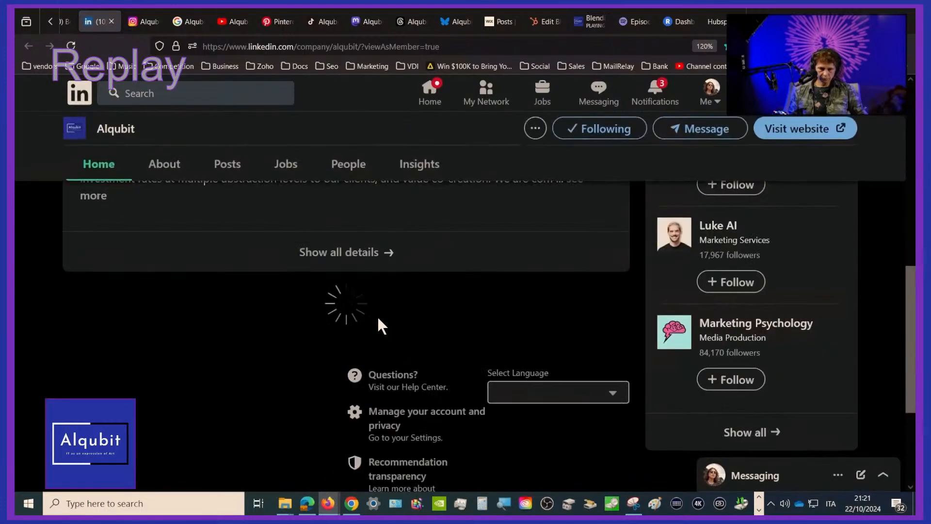
scroll(378, 318, "down", 3)
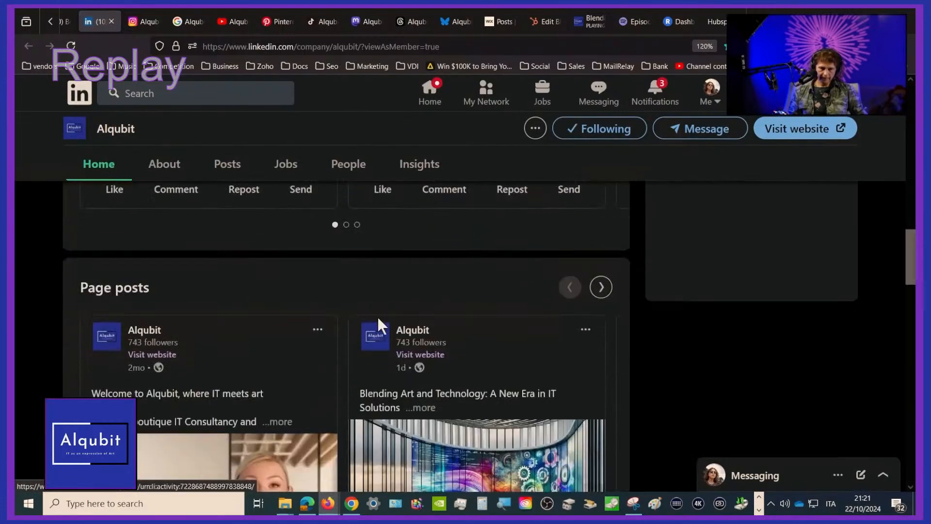
scroll(379, 323, "down", 5)
scroll(379, 324, "down", 5)
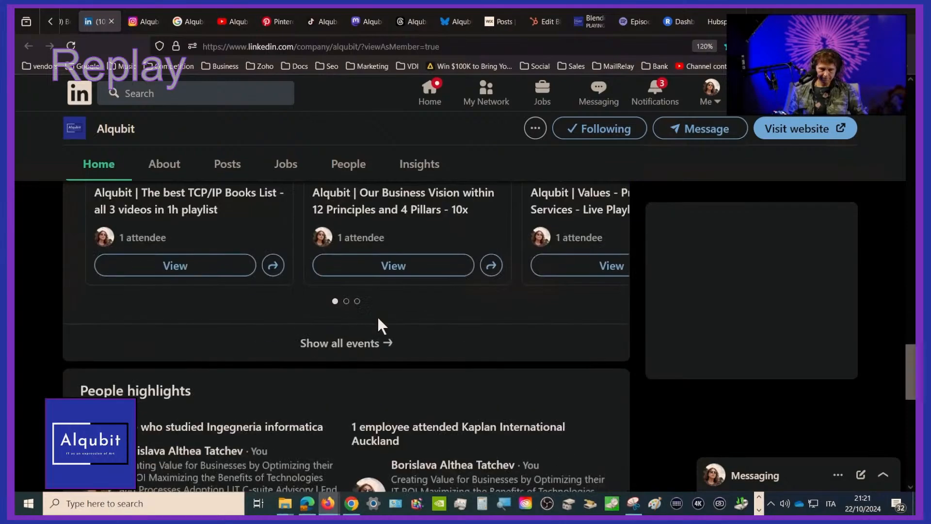
scroll(378, 323, "down", 5)
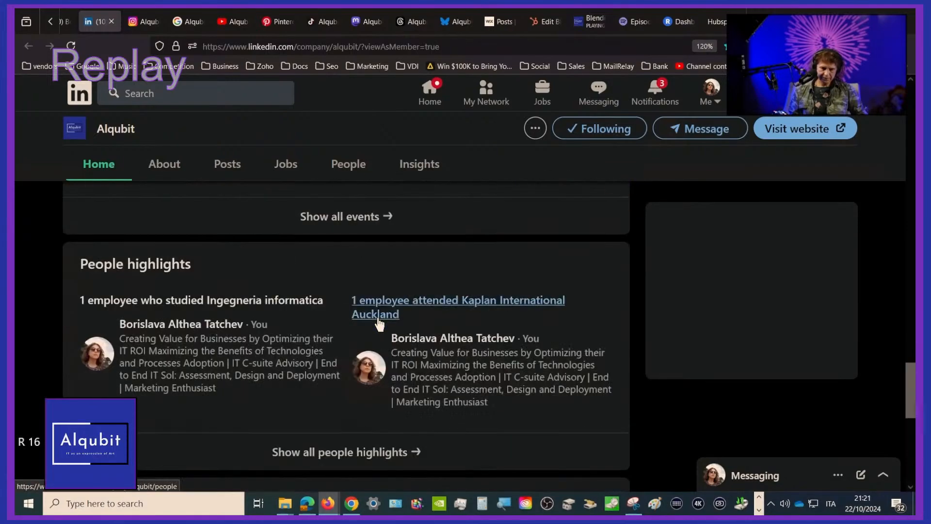
Show the Alqubit company page's posts on LinkedIn and look through the blog podcast and Blackmagic video entries
scroll(379, 323, "up", 5)
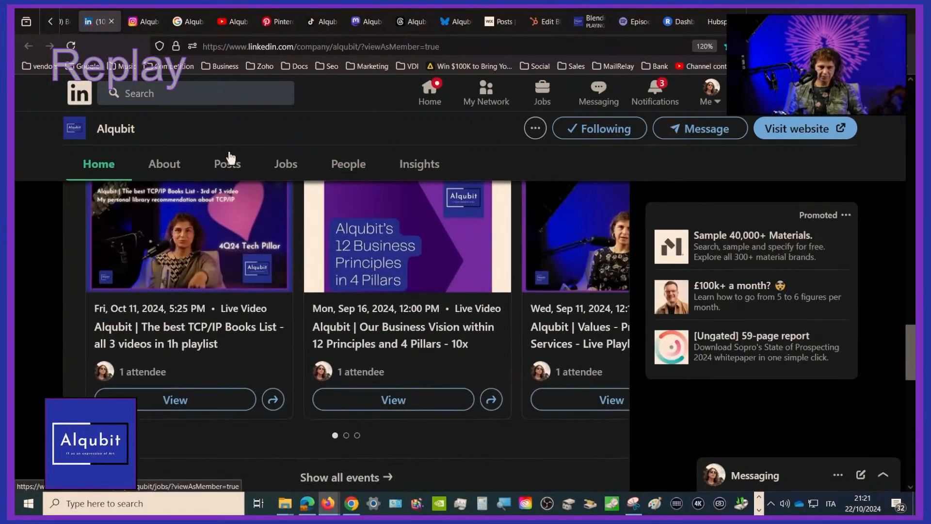
left_click(230, 165)
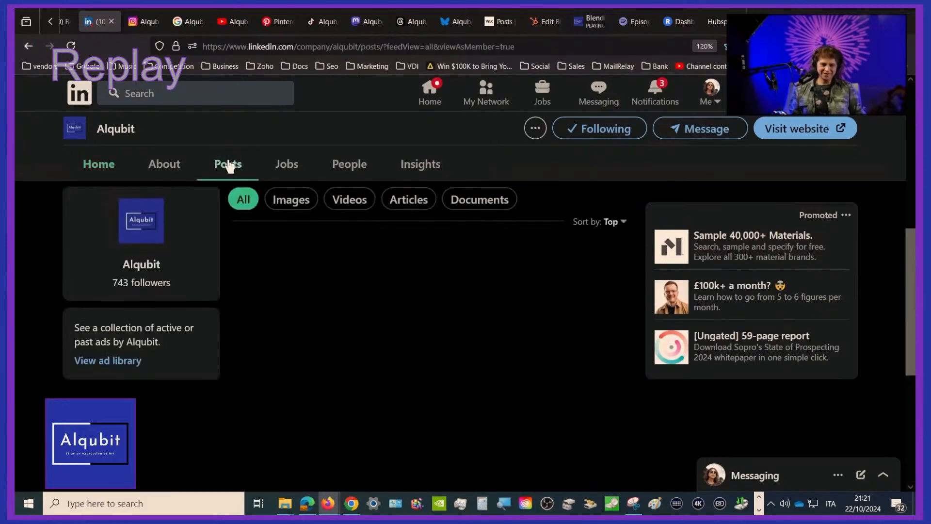
scroll(531, 326, "down", 10)
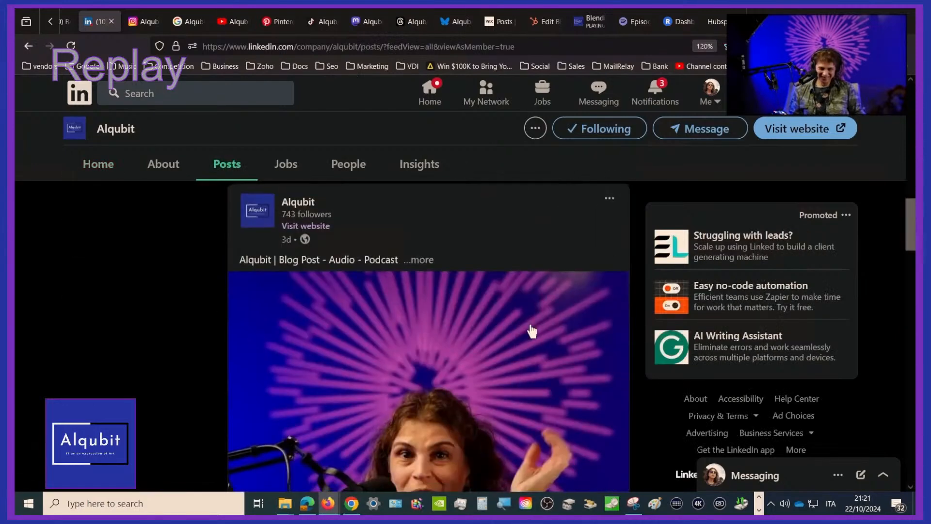
scroll(531, 329, "down", 5)
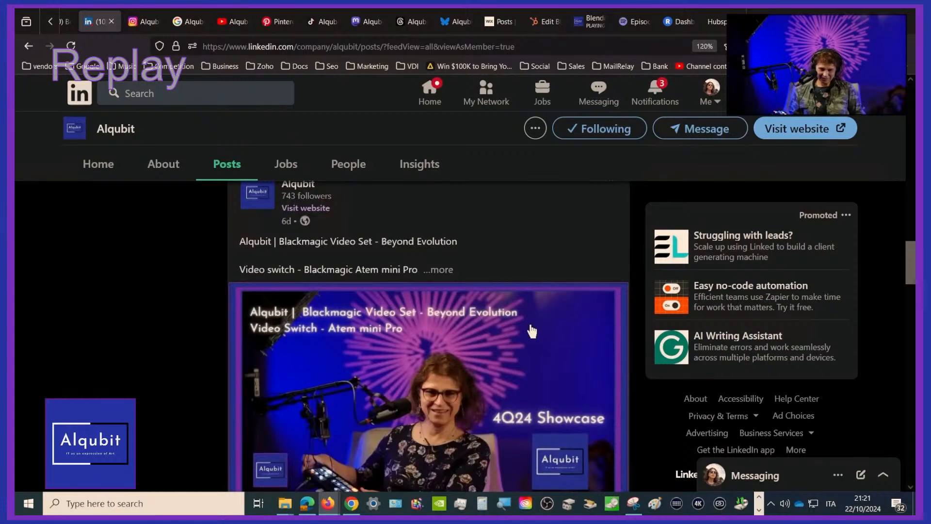
scroll(531, 330, "up", 15)
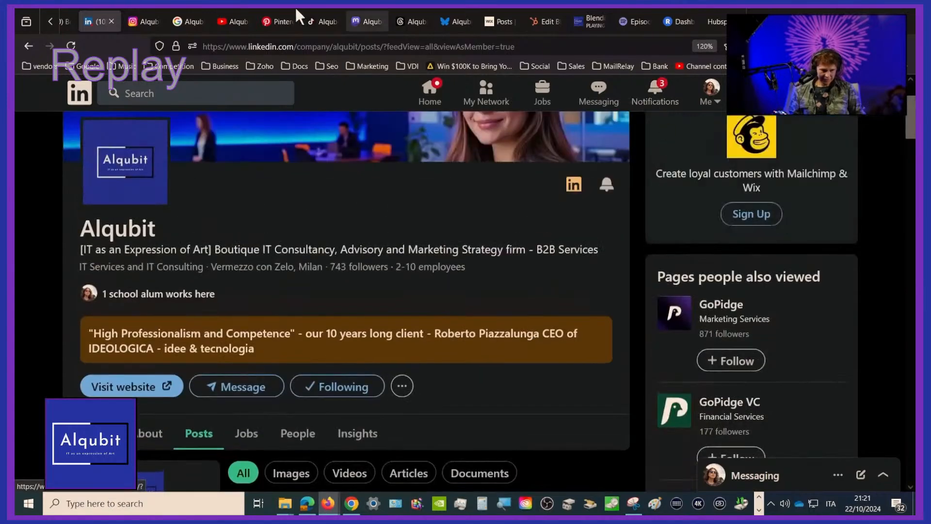
scroll(51, 16, "up", 3)
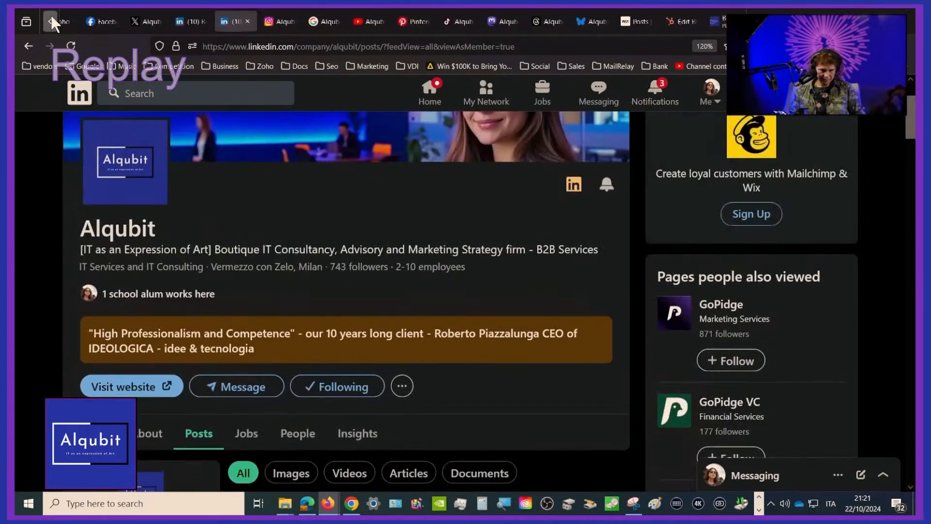
Switch to the founder's personal LinkedIn profile, reload it and look over its resources, featured items and recent activity
left_click(223, 23)
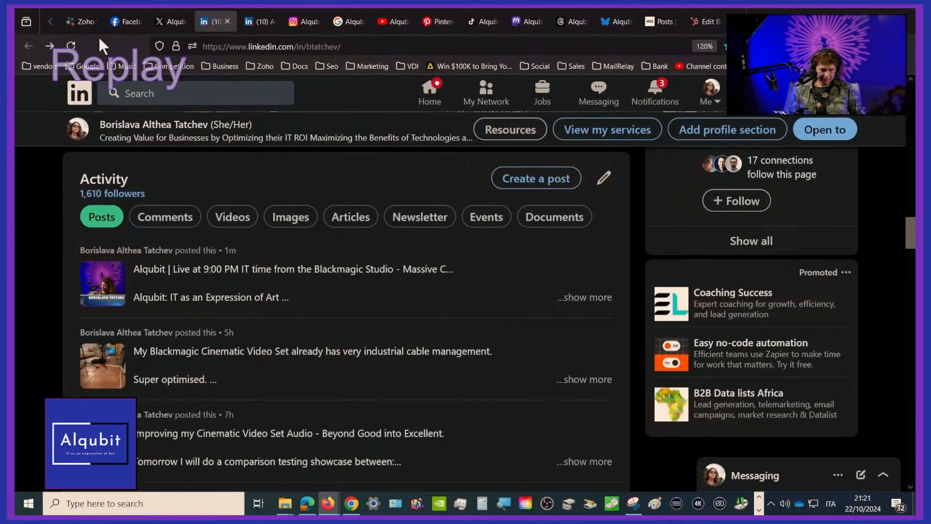
left_click(71, 47)
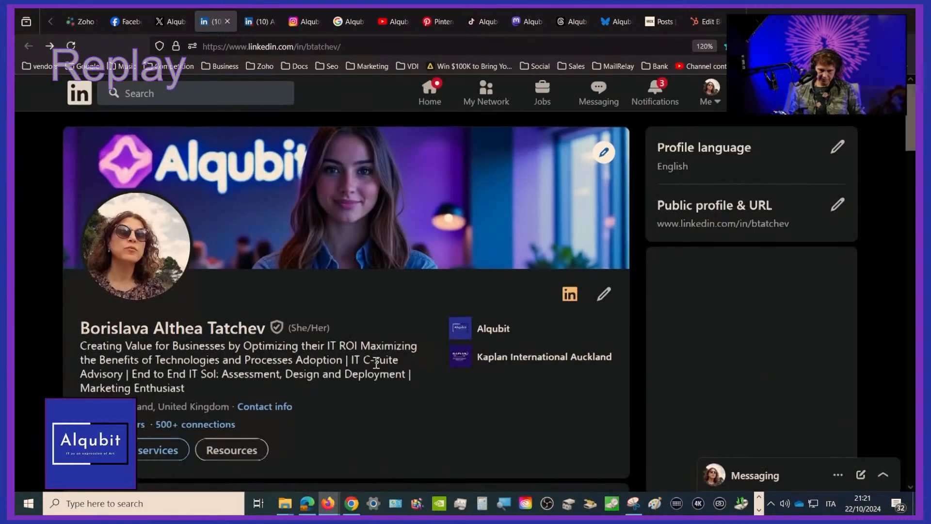
scroll(376, 363, "down", 4)
scroll(377, 363, "down", 4)
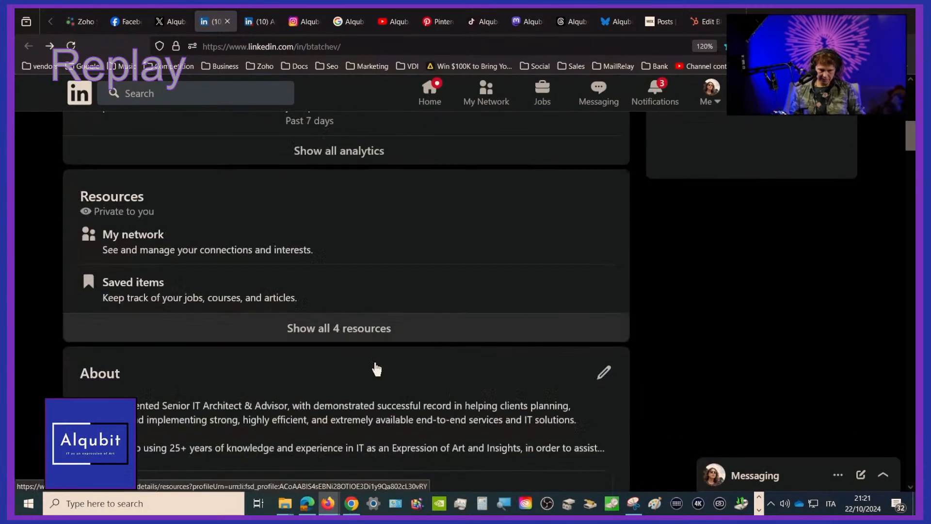
scroll(377, 367, "down", 10)
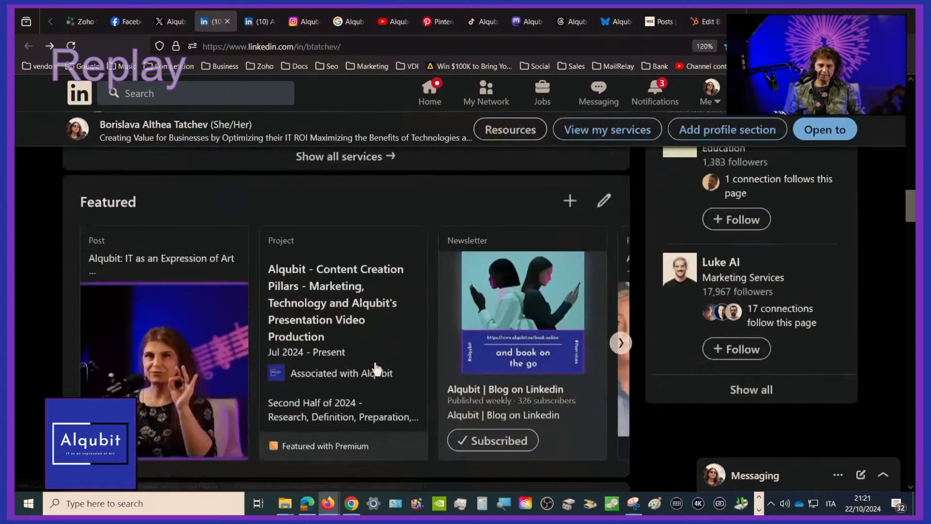
scroll(377, 367, "down", 8)
scroll(377, 368, "up", 3)
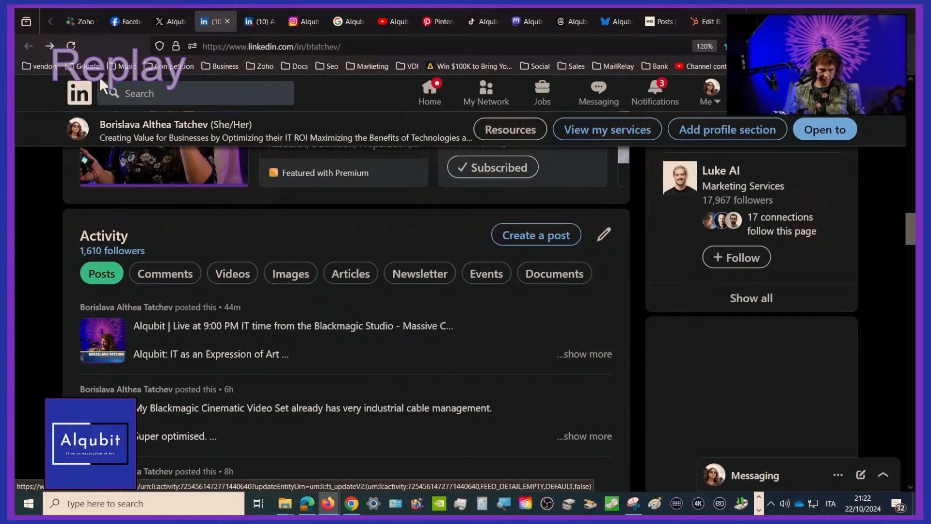
Reload the personal profile, show all posts from its activity section and look through the recent ones
left_click(71, 39)
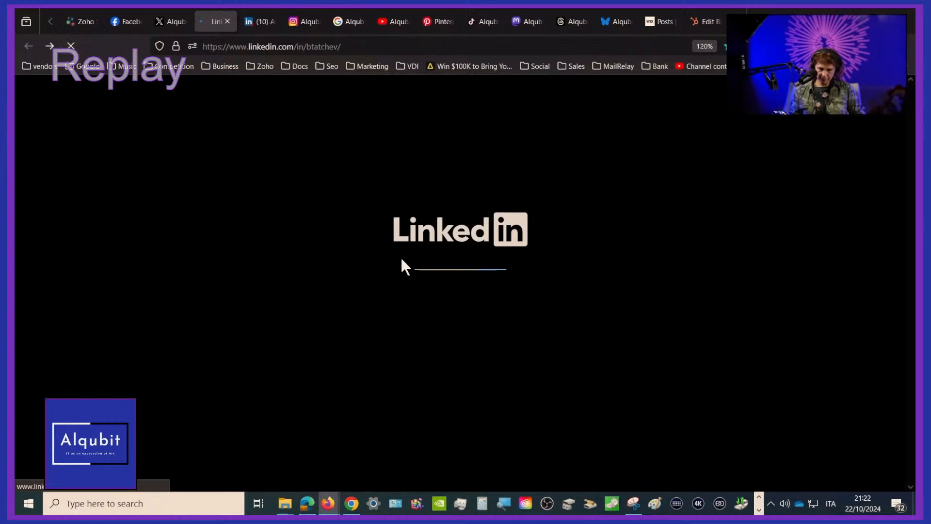
scroll(402, 264, "down", 5)
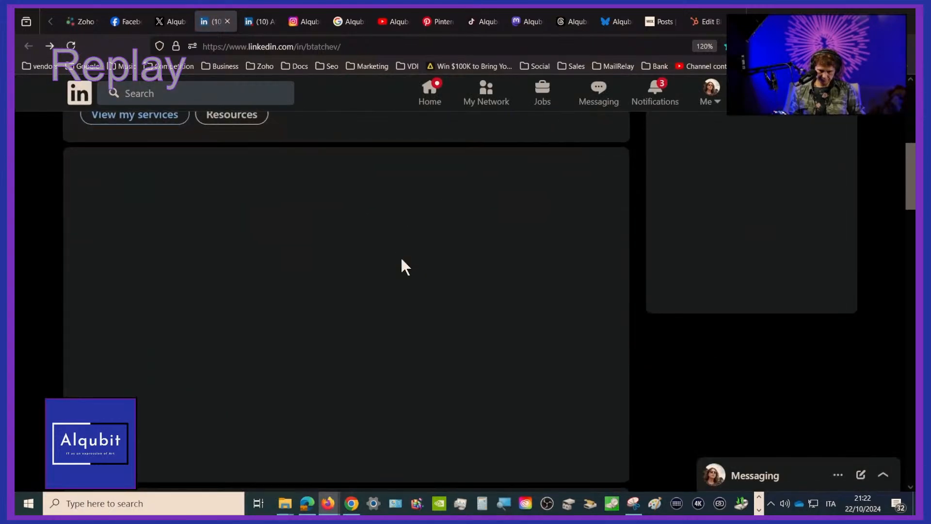
scroll(401, 260, "down", 4)
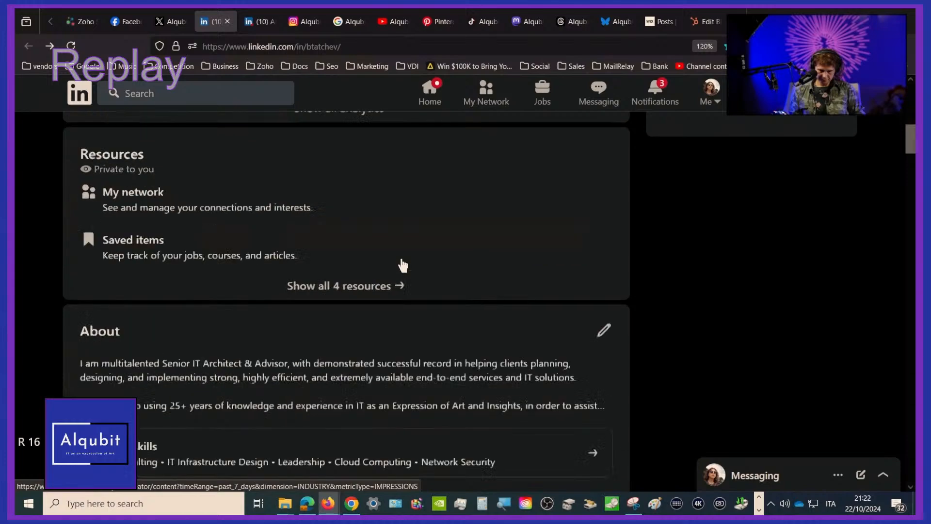
scroll(402, 265, "down", 10)
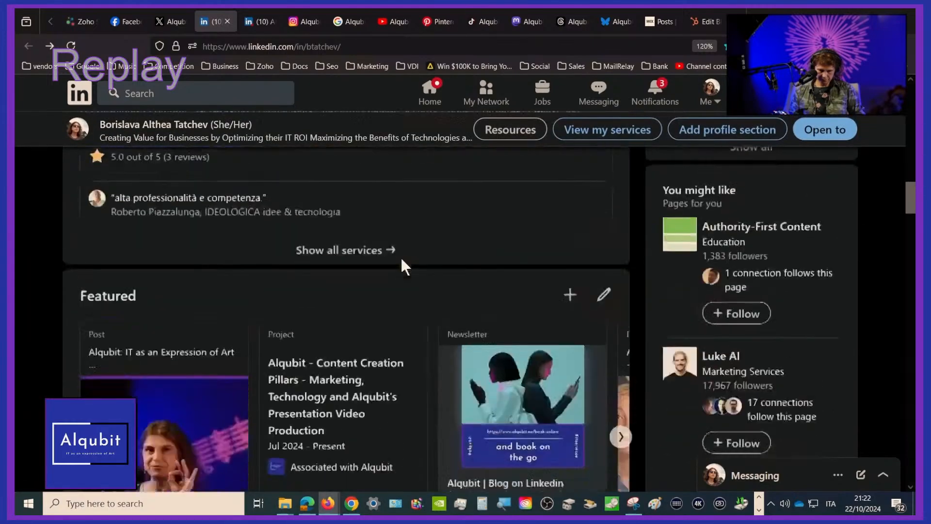
scroll(402, 265, "down", 5)
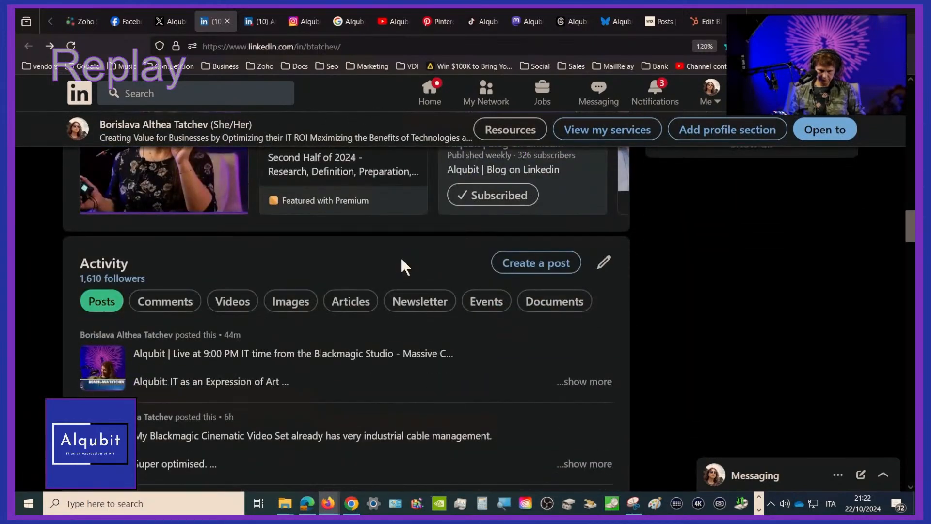
scroll(402, 265, "down", 3)
scroll(401, 266, "up", 1)
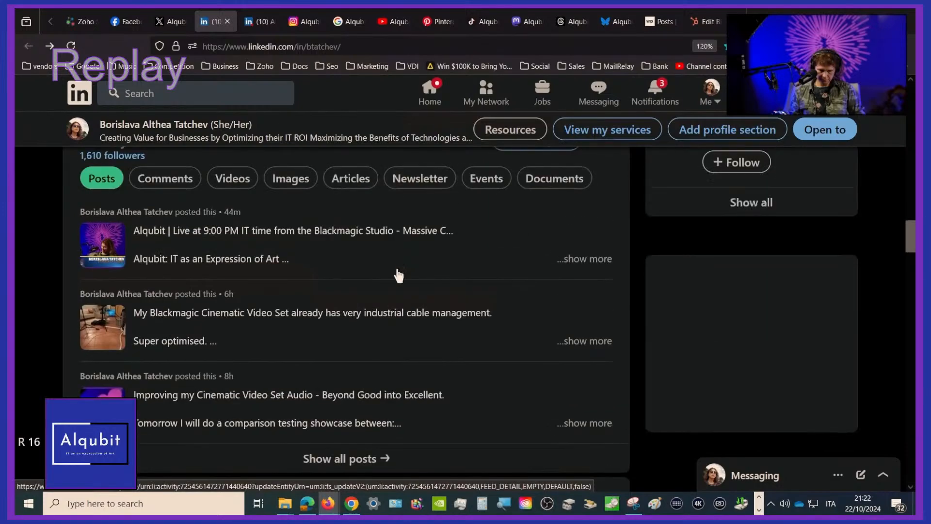
left_click(353, 464)
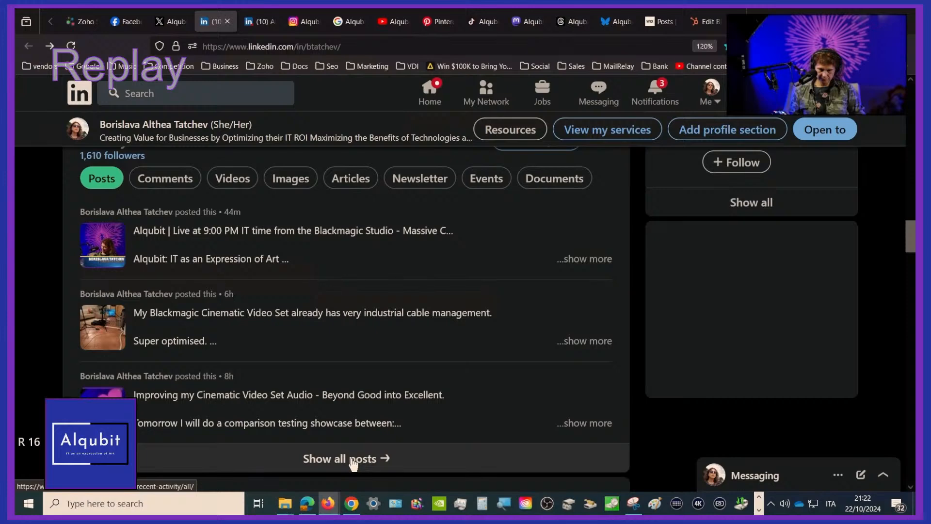
left_click(352, 459)
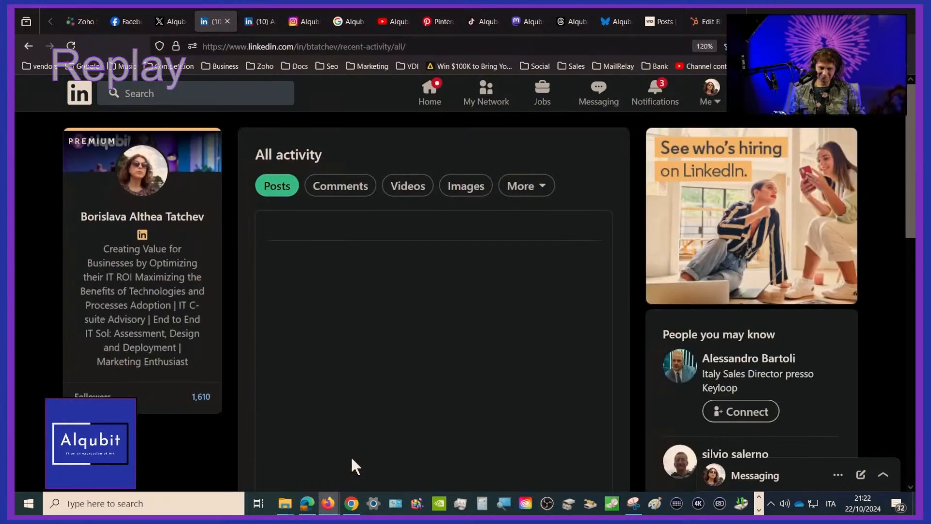
scroll(353, 464, "down", 12)
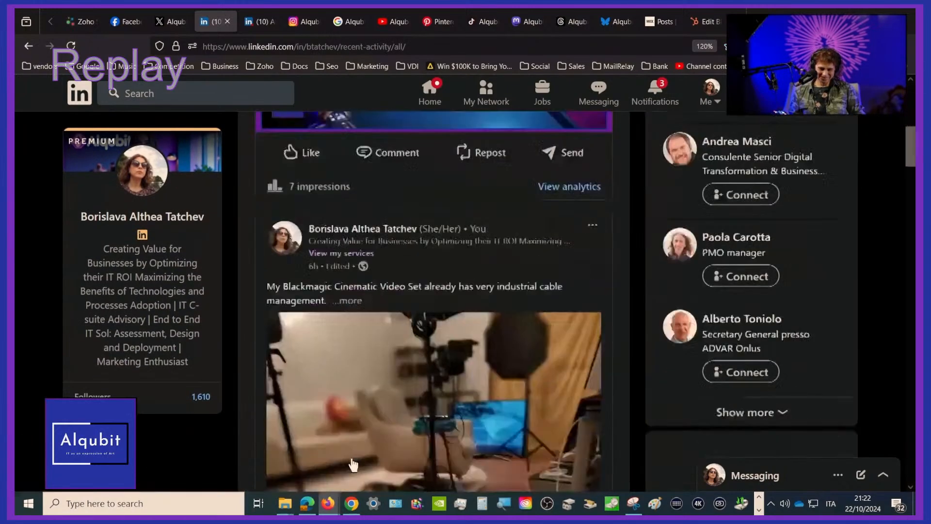
scroll(353, 464, "up", 12)
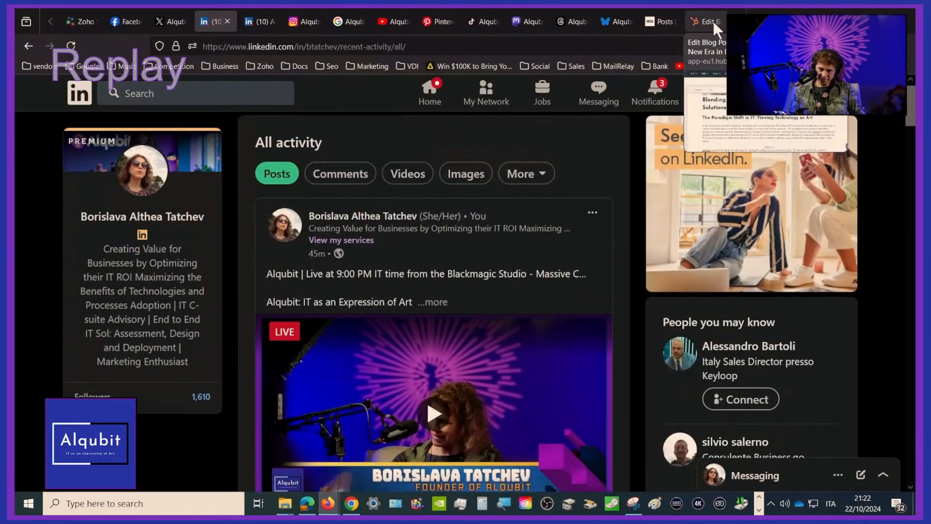
Return to the live "Blending Art and Technology" blog post and pause its audio narration
left_click(705, 21)
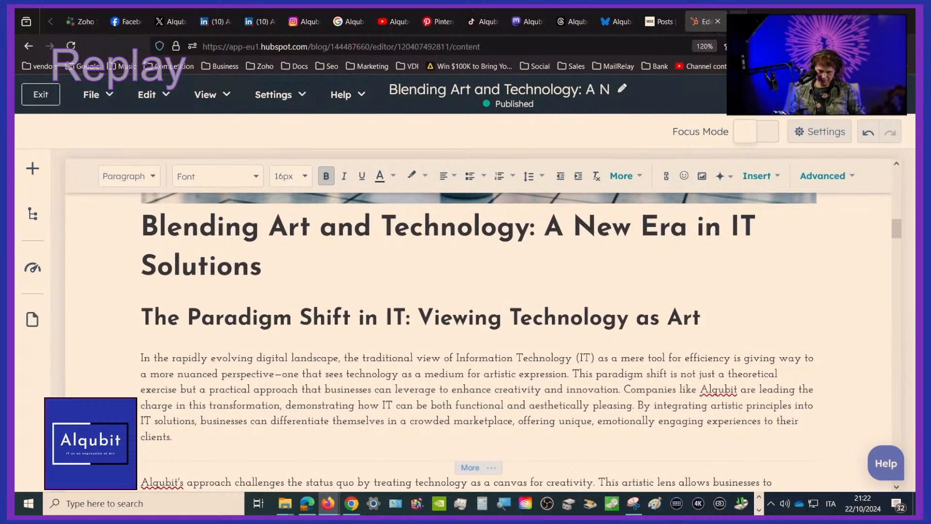
scroll(711, 23, "down", 2)
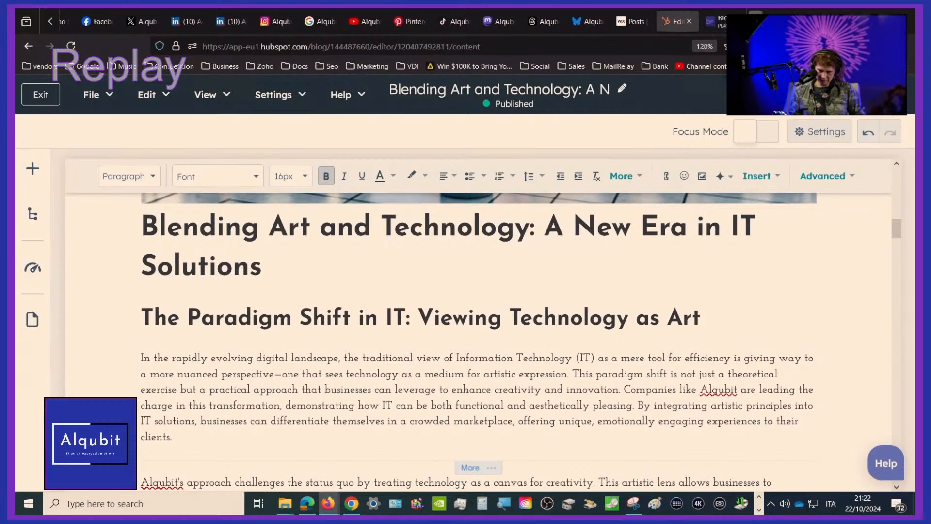
left_click(682, 21)
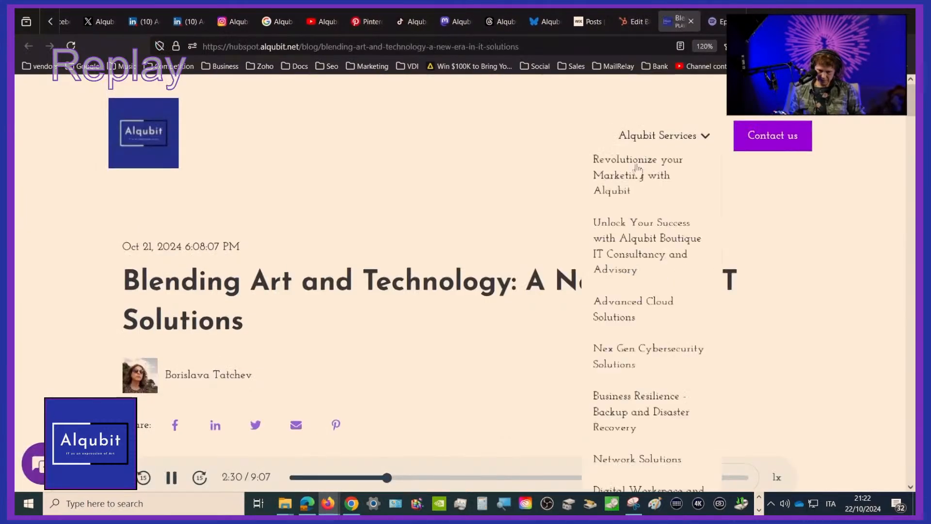
scroll(529, 286, "down", 5)
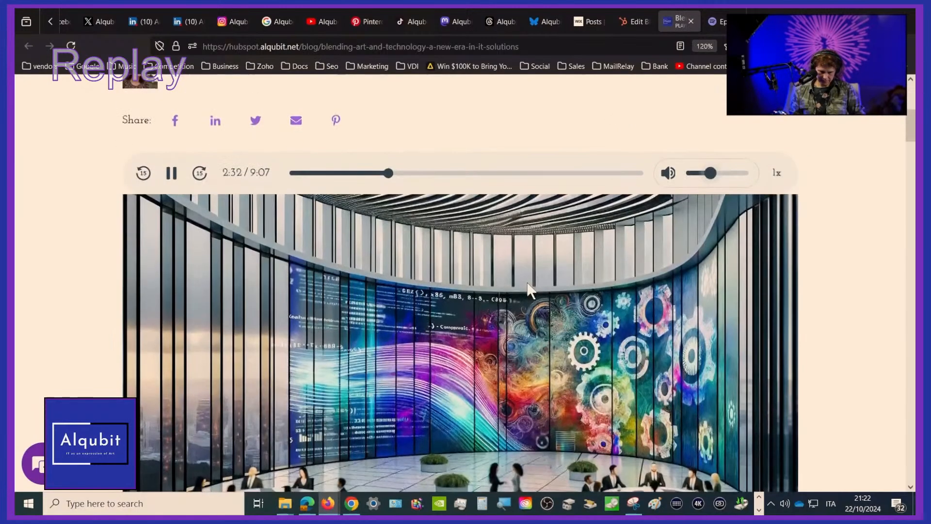
left_click(172, 173)
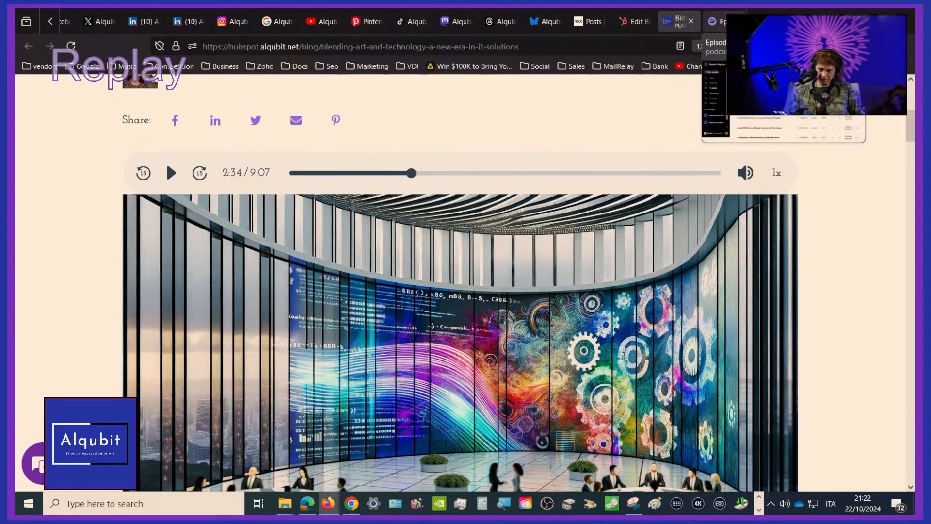
Switch to Zapier and open the Alqubit_HubSpot_Blog_to_Social_Distribution folder from the list of Zap folders
left_click(754, 21)
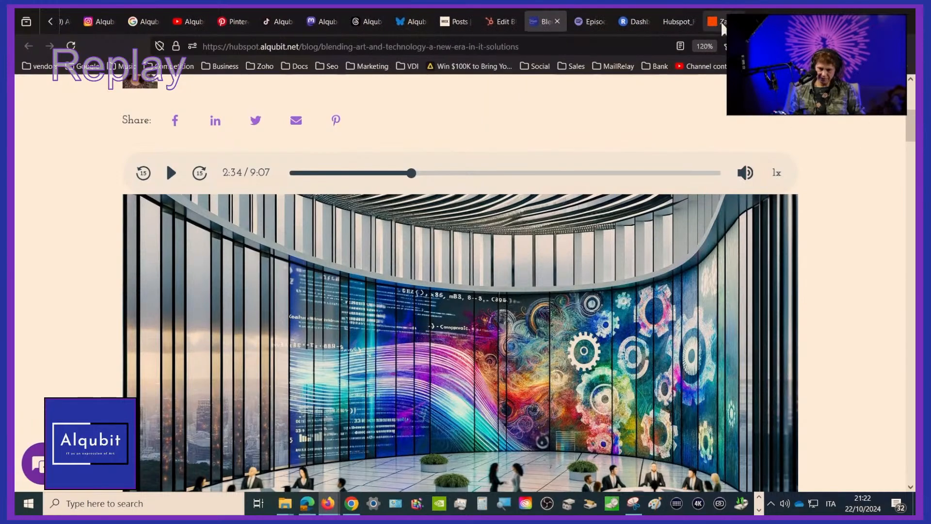
left_click(722, 29)
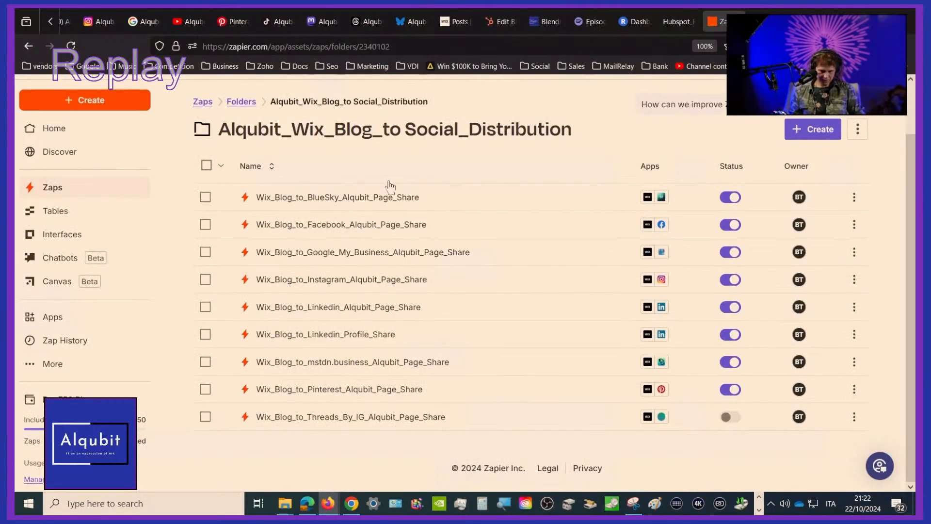
left_click(240, 102)
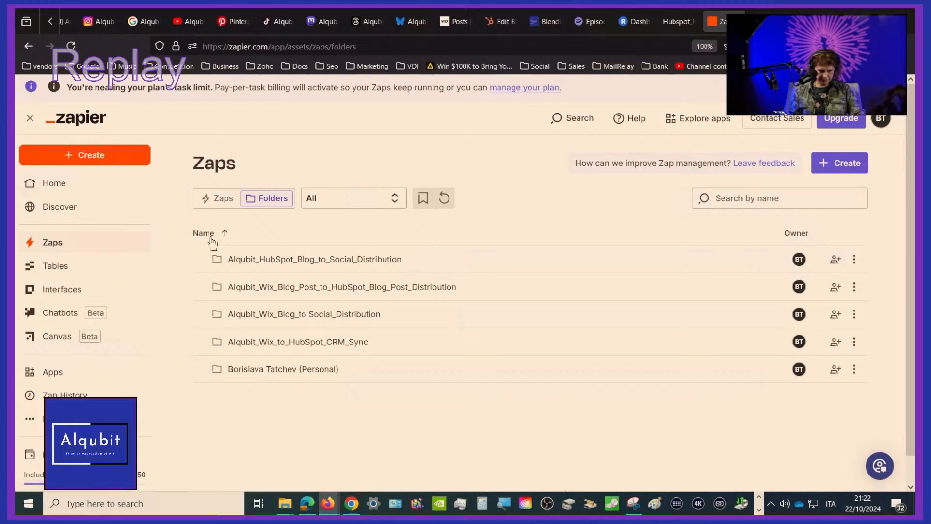
left_click(268, 260)
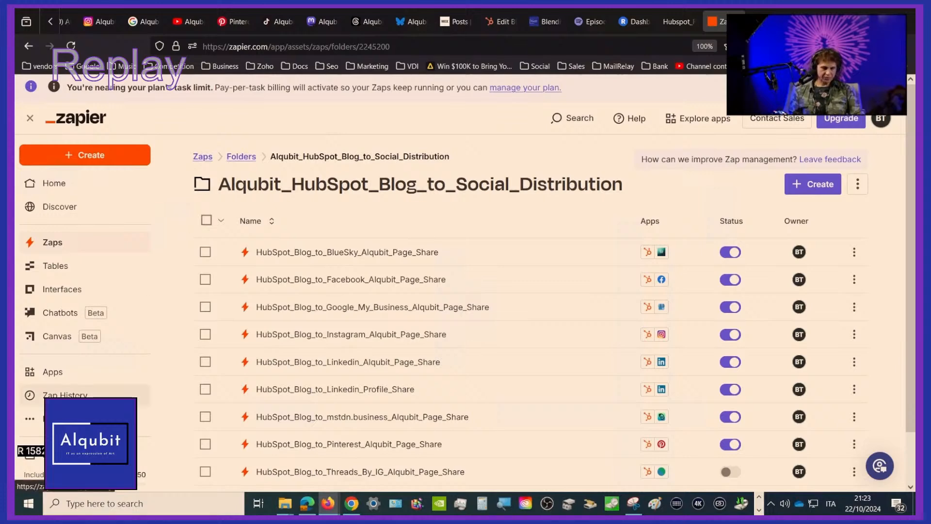
Open the Zap history, reload it and review the past 30 days' HubSpot blog sharing runs
left_click(65, 394)
scroll(475, 295, "down", 3)
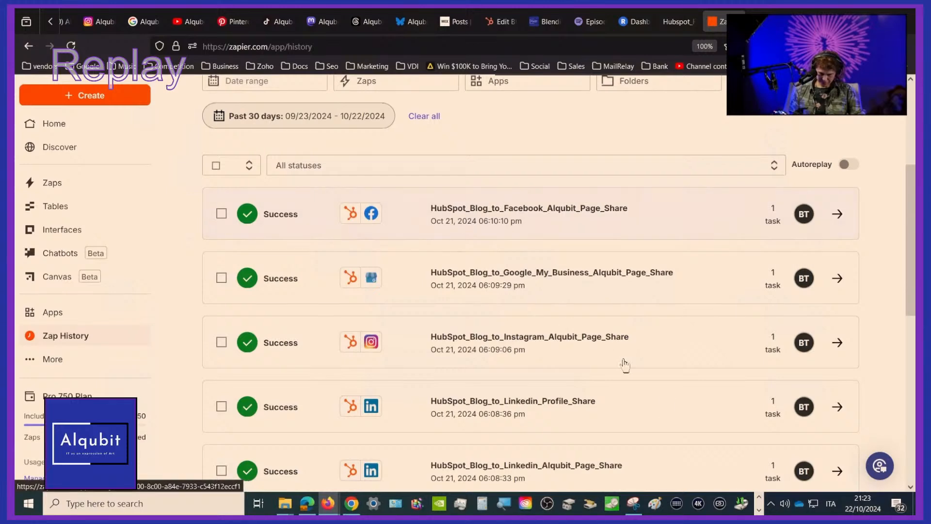
left_click(71, 46)
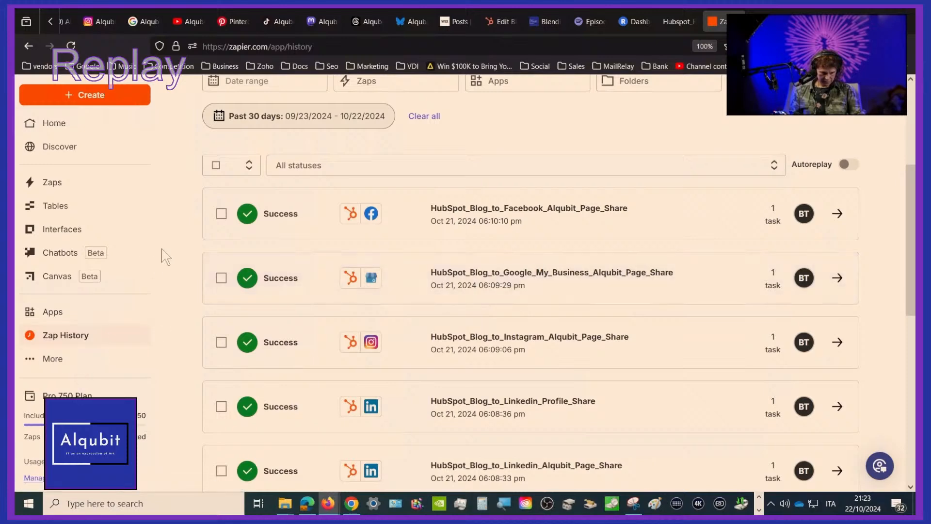
scroll(167, 257, "down", 2)
scroll(167, 257, "up", 5)
scroll(167, 257, "down", 1)
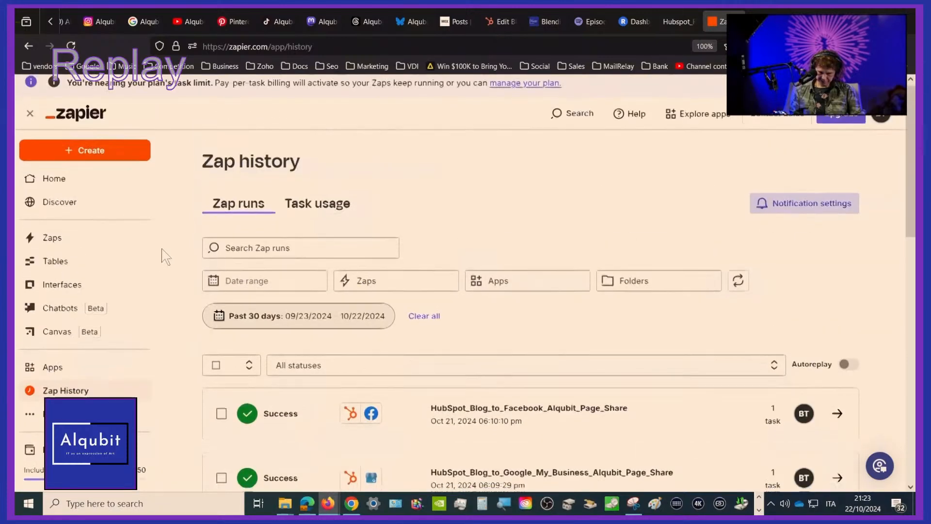
scroll(166, 257, "down", 3)
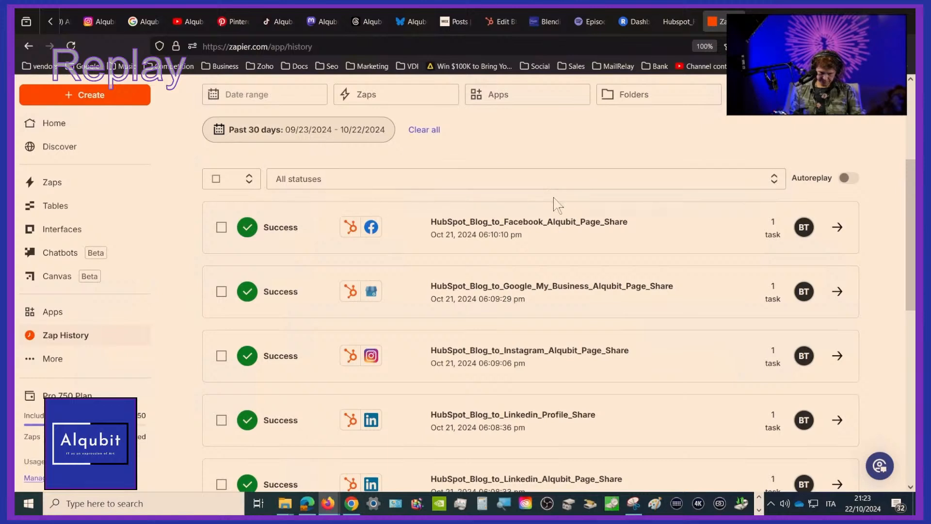
Return to the "Blending Art and Technology" post in the HubSpot editor, open its updated live page and dismiss the cookie notice
left_click(669, 28)
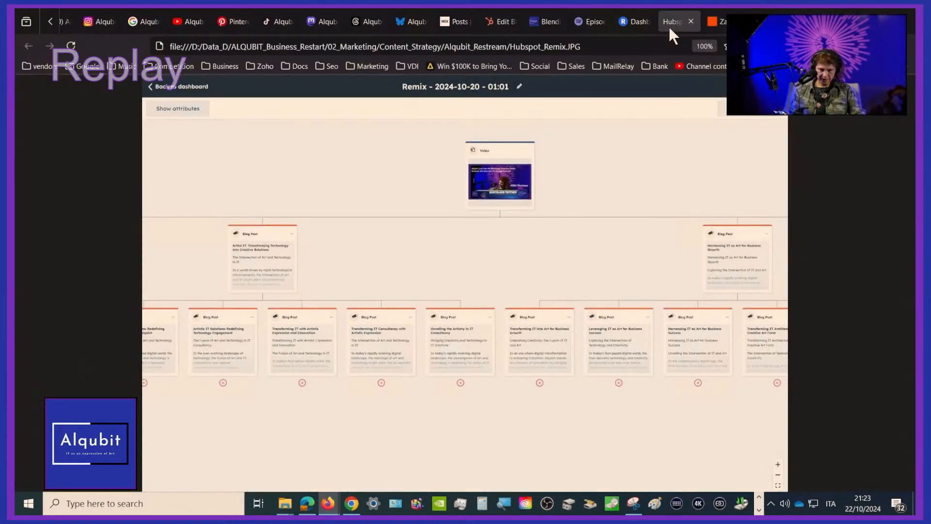
left_click(507, 21)
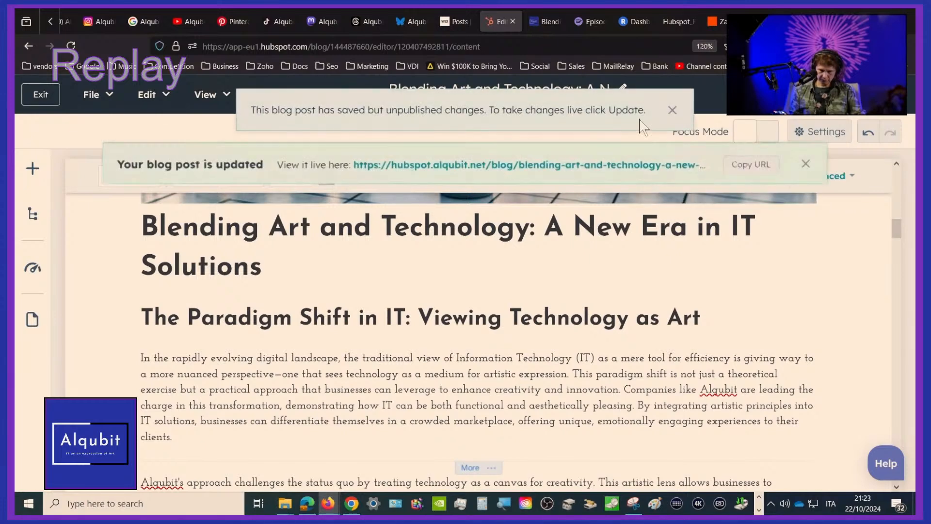
left_click(588, 166)
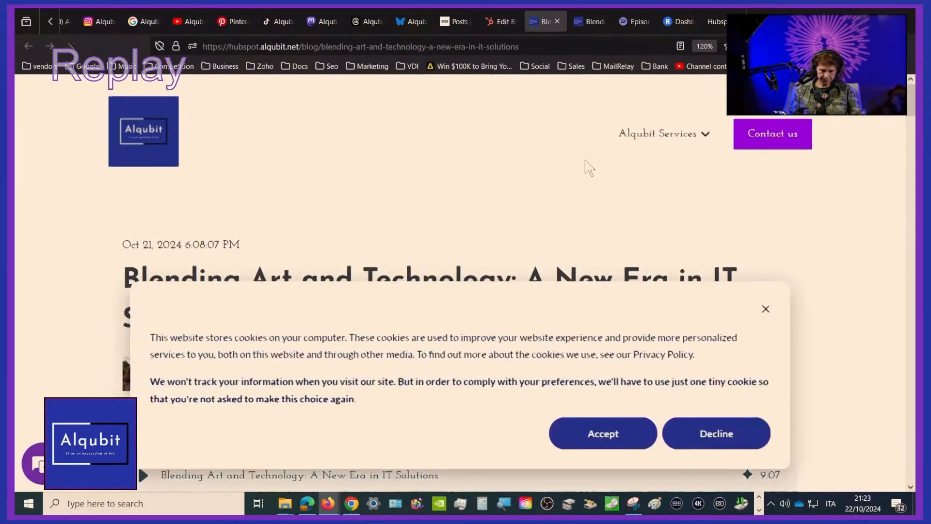
scroll(587, 166, "down", 10)
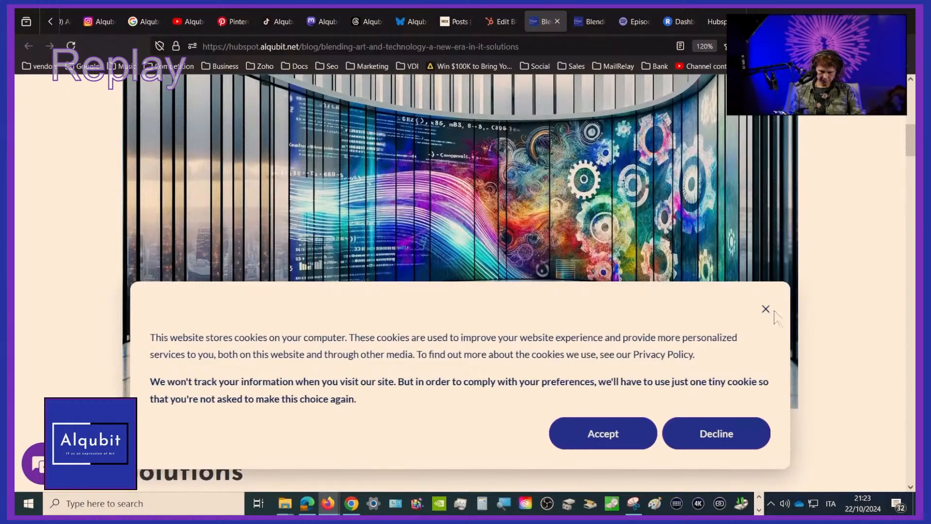
left_click(765, 309)
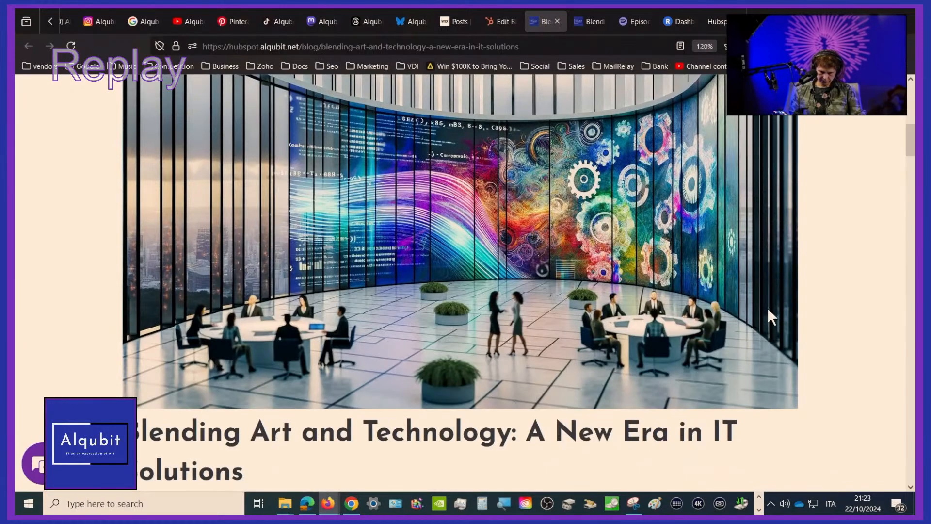
scroll(200, 233, "up", 10)
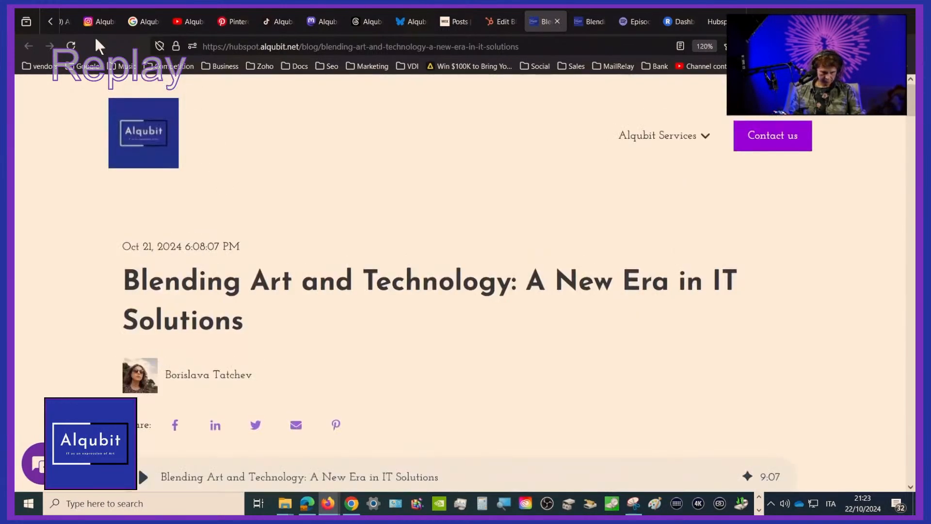
Close both live copies of the blog post and exit its HubSpot editor to the blog posts list
left_click(557, 21)
left_click(534, 19)
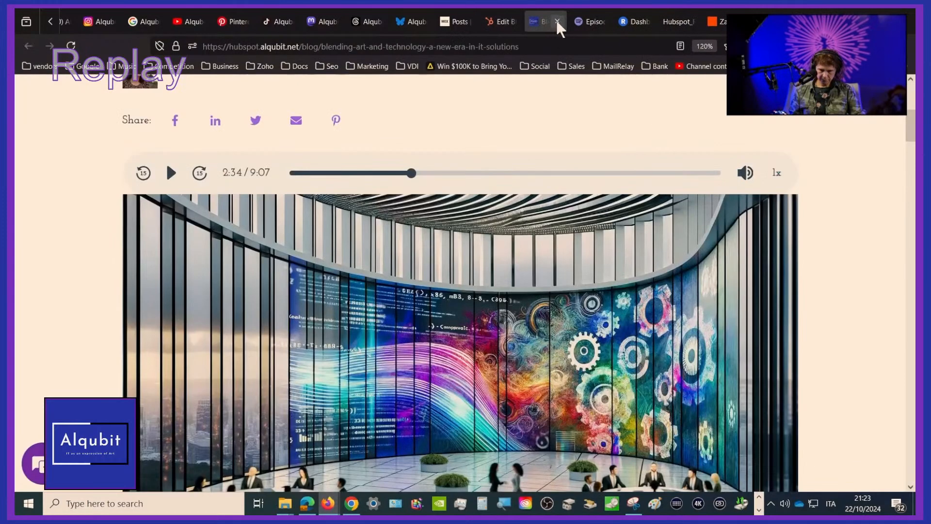
left_click(558, 21)
left_click(497, 20)
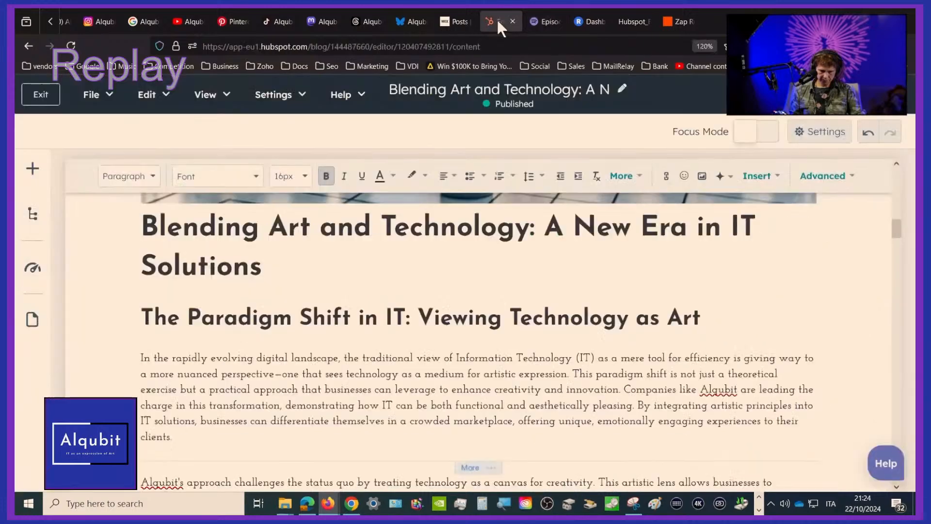
left_click(29, 87)
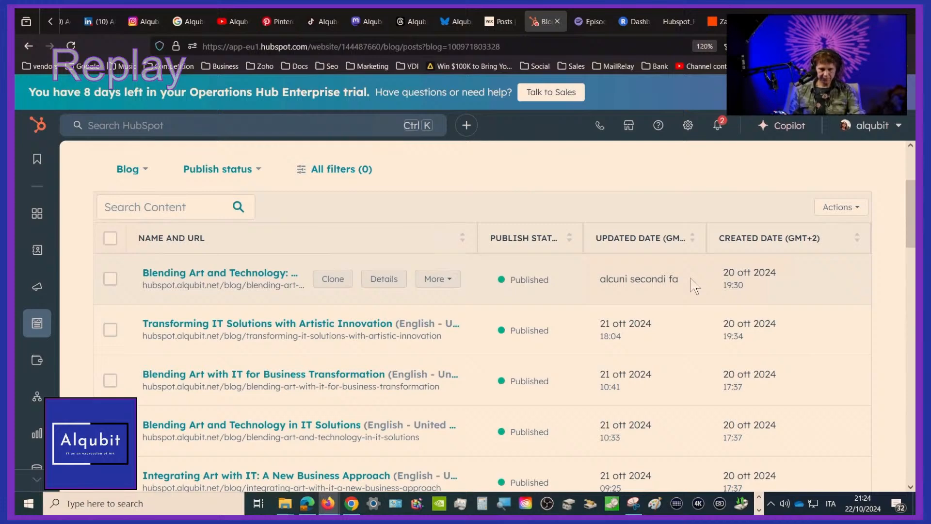
Look through the publish statuses and update dates in the HubSpot blog posts list
scroll(694, 286, "down", 3)
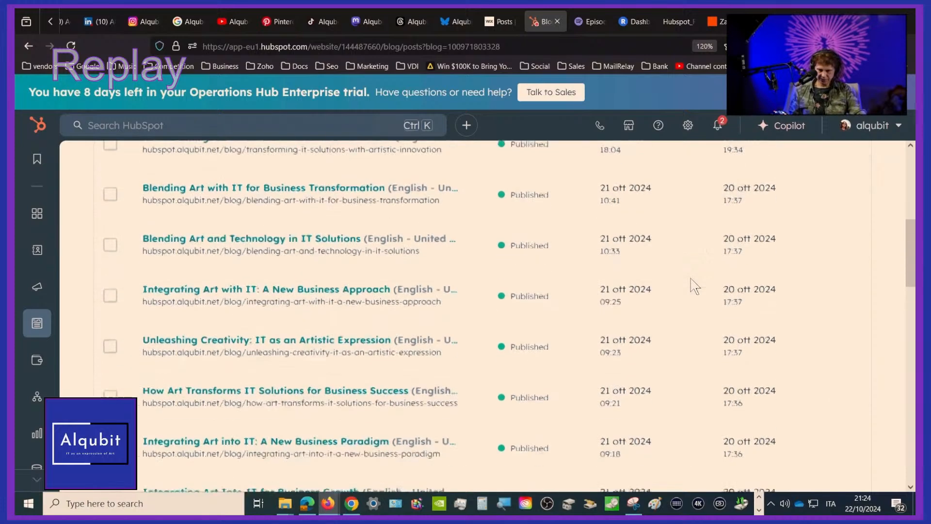
scroll(695, 286, "up", 3)
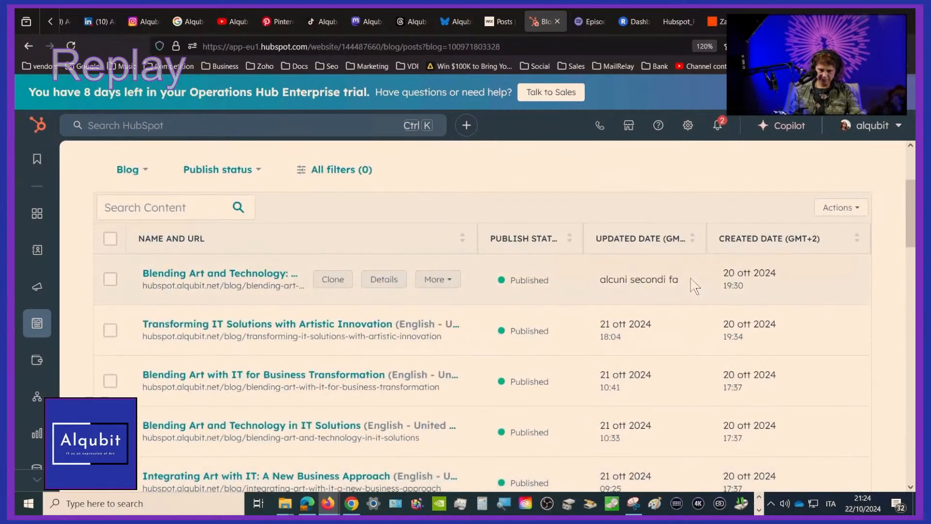
scroll(695, 286, "down", 1)
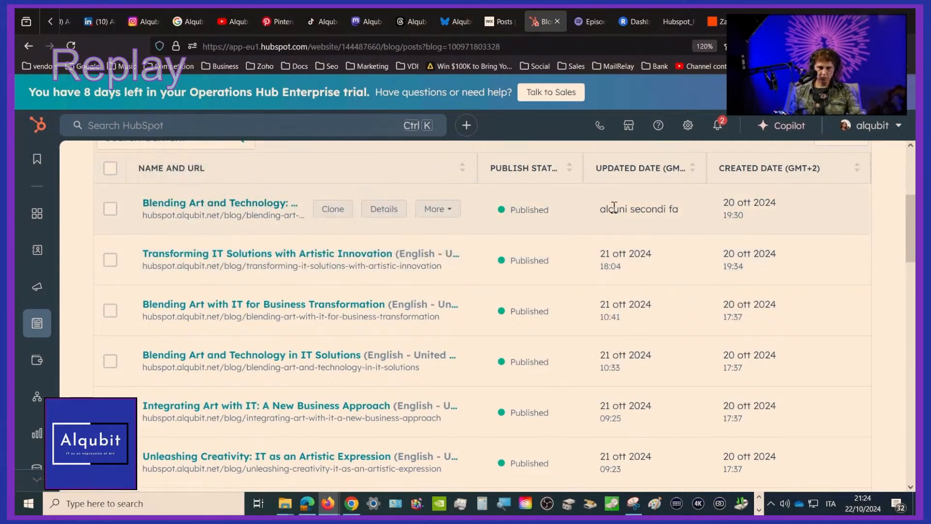
scroll(616, 208, "down", 5)
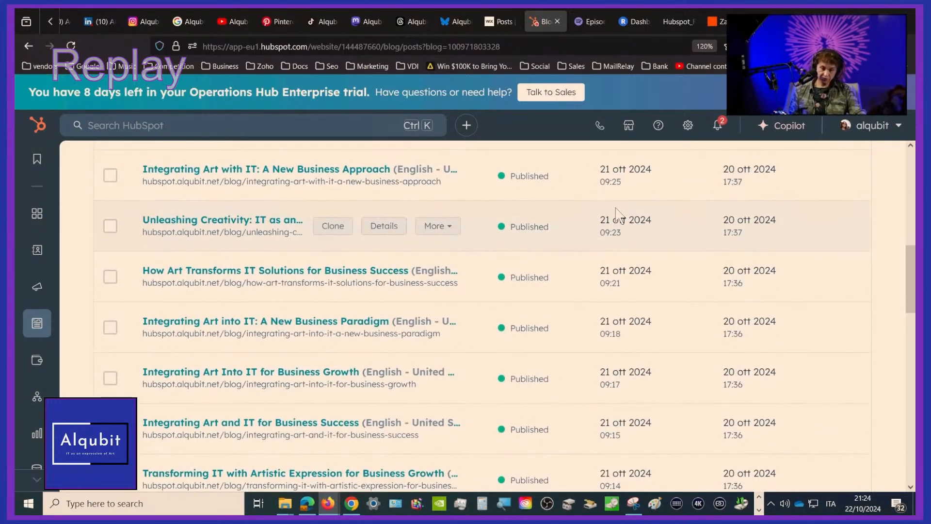
scroll(616, 213, "down", 2)
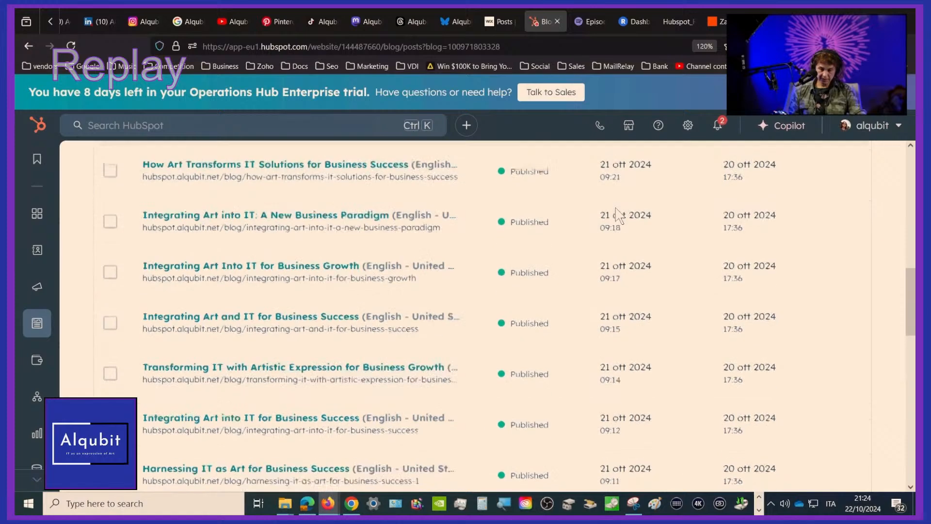
scroll(617, 214, "up", 1)
Switch to Zapier, reload the Zap history and check for new blog sharing runs
left_click(720, 19)
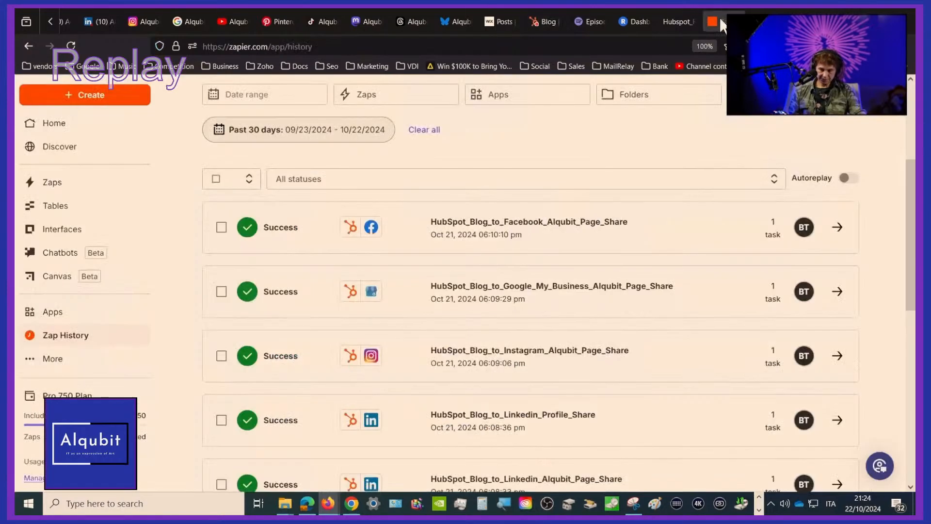
left_click(72, 44)
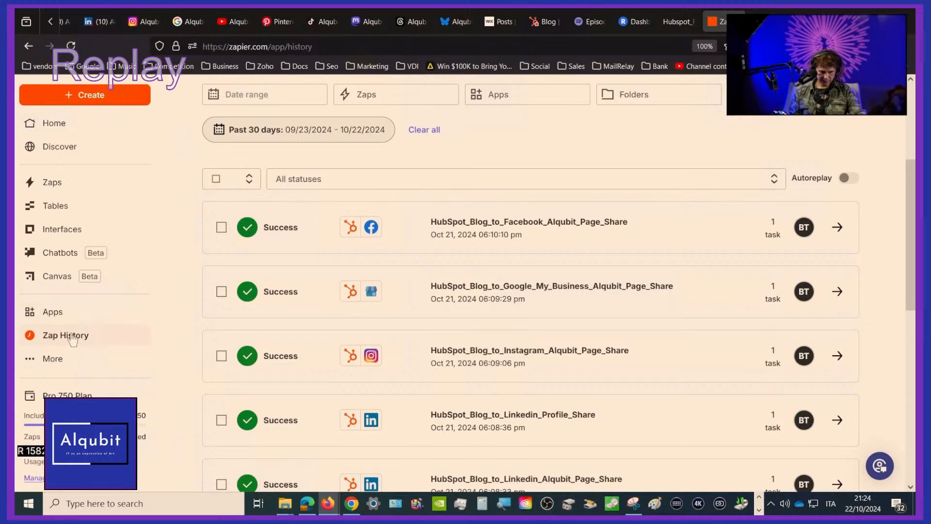
scroll(72, 338, "up", 4)
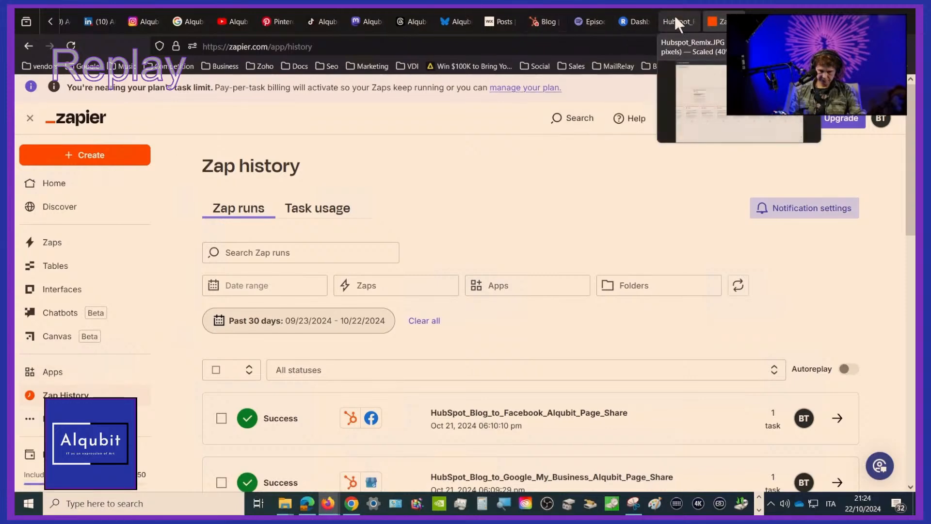
Return to the HubSpot blog posts list, go to page 2 and look through its posts
left_click(540, 23)
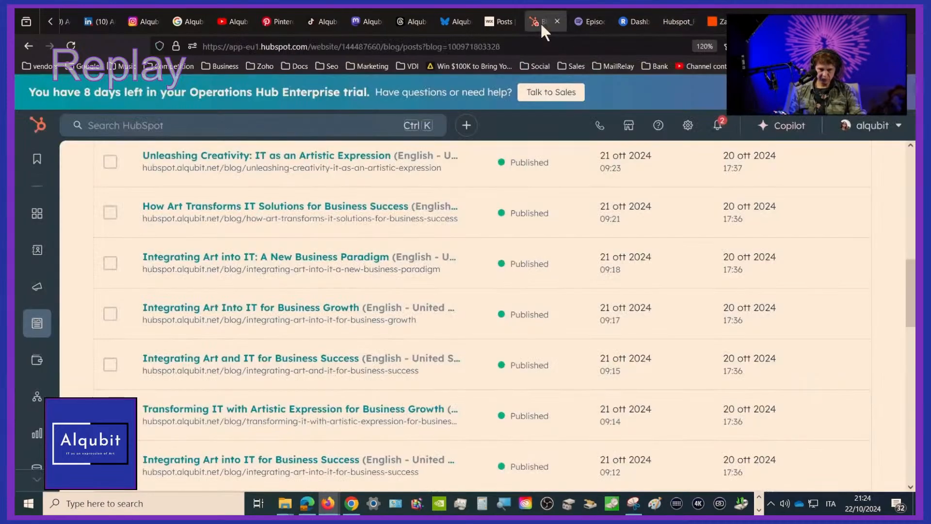
scroll(411, 373, "down", 10)
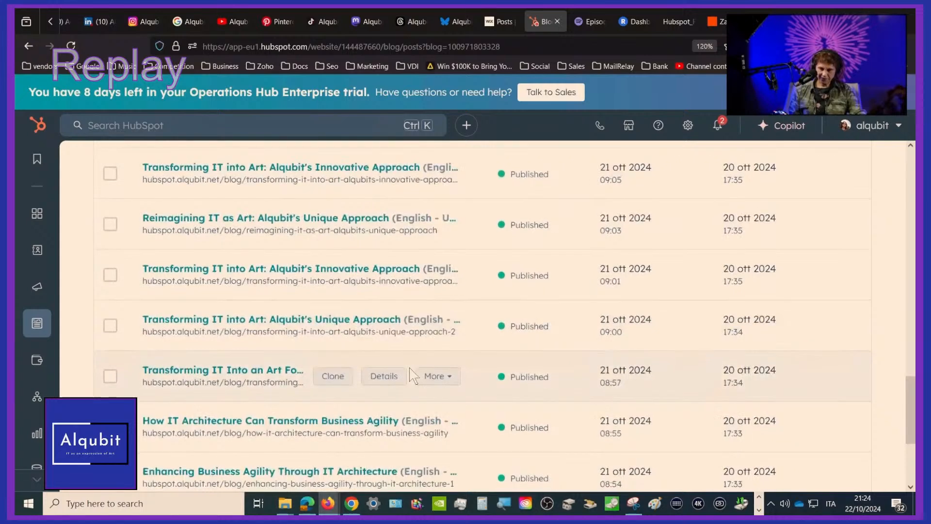
scroll(411, 376, "down", 3)
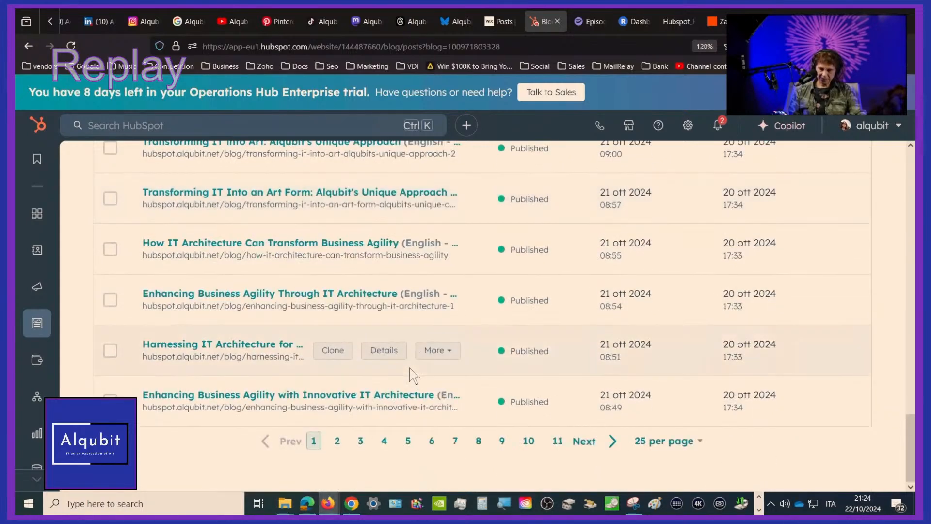
left_click(336, 441)
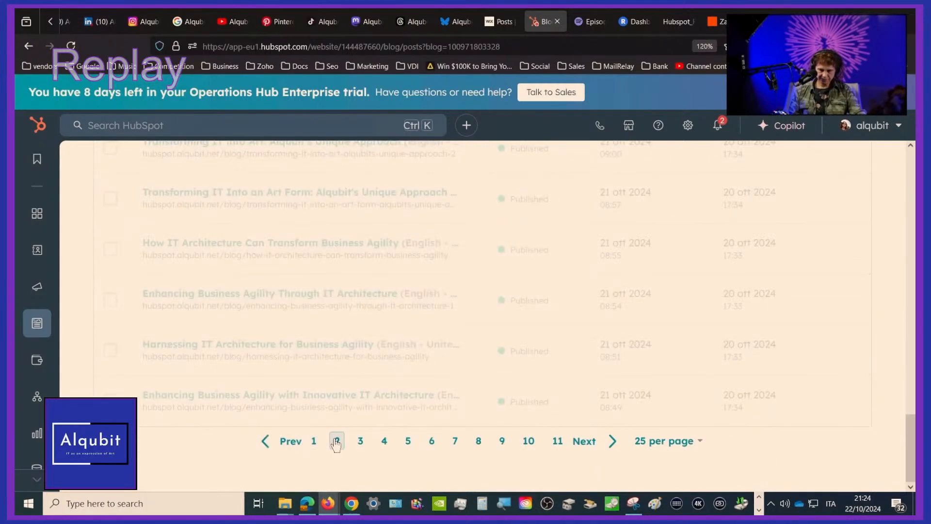
scroll(334, 443, "up", 3)
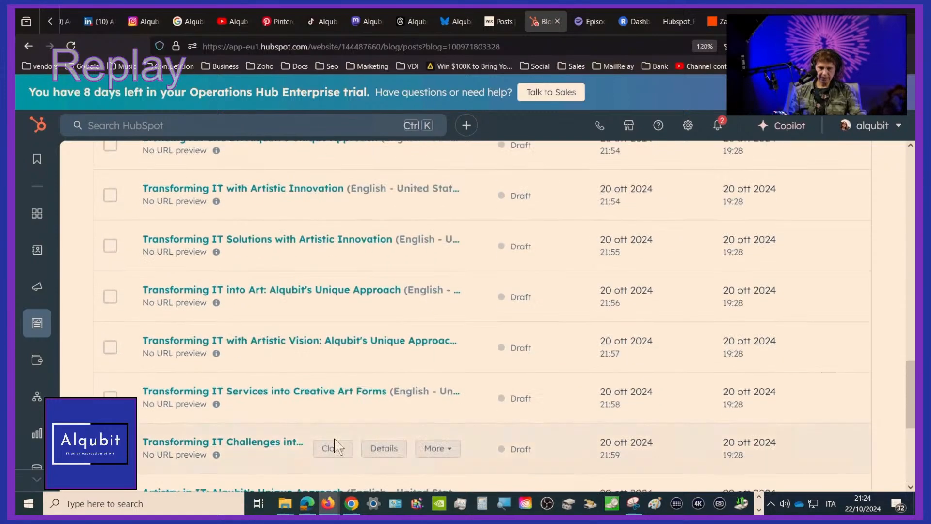
scroll(336, 444, "up", 10)
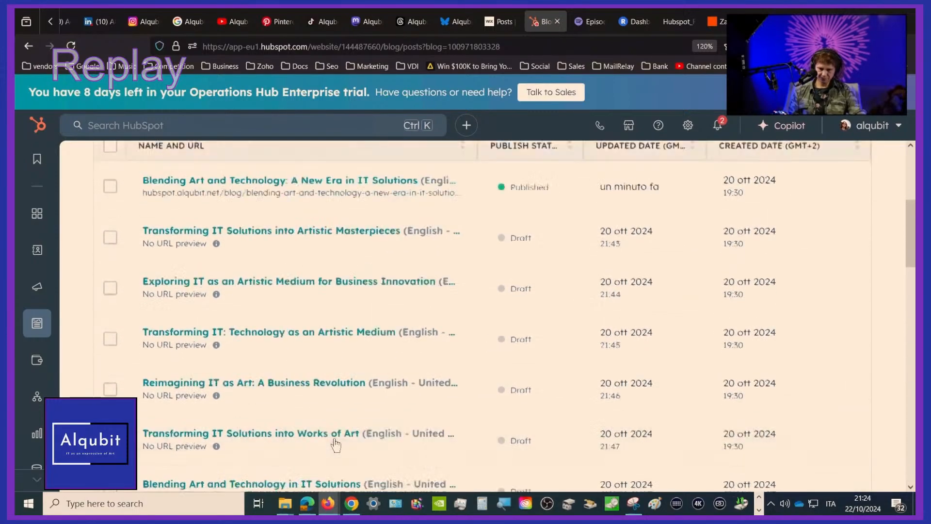
scroll(335, 443, "up", 5)
scroll(340, 437, "down", 1)
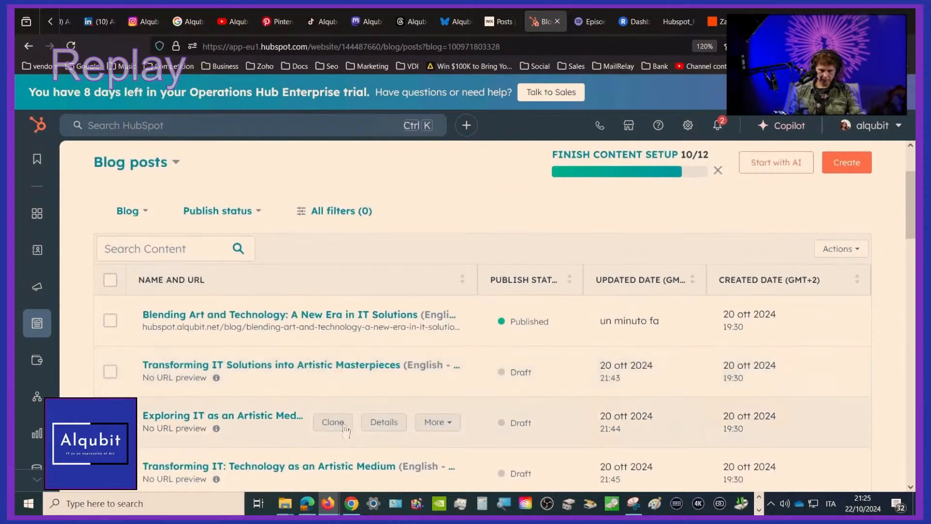
Open the draft "Transforming IT Solutions into Artistic Masterpieces" in the editor and look over its audio narration and featured image
left_click(270, 365)
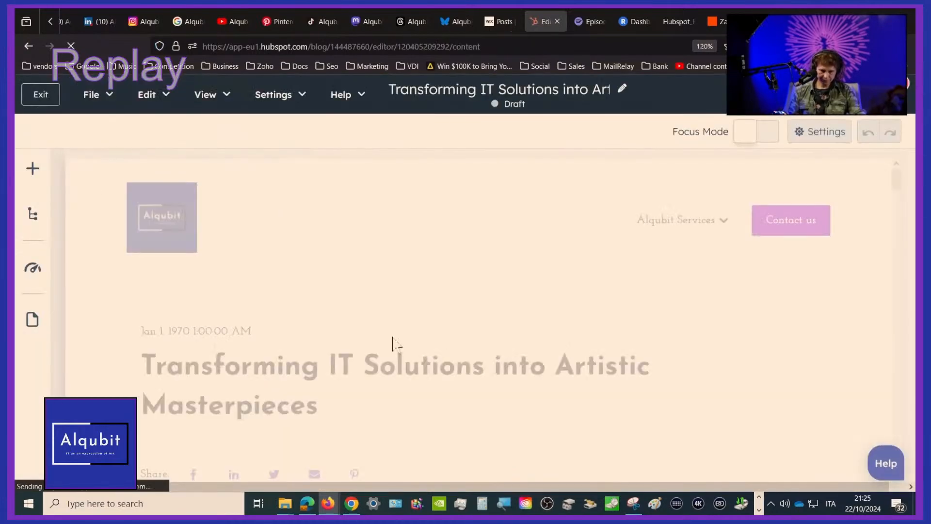
scroll(582, 349, "down", 2)
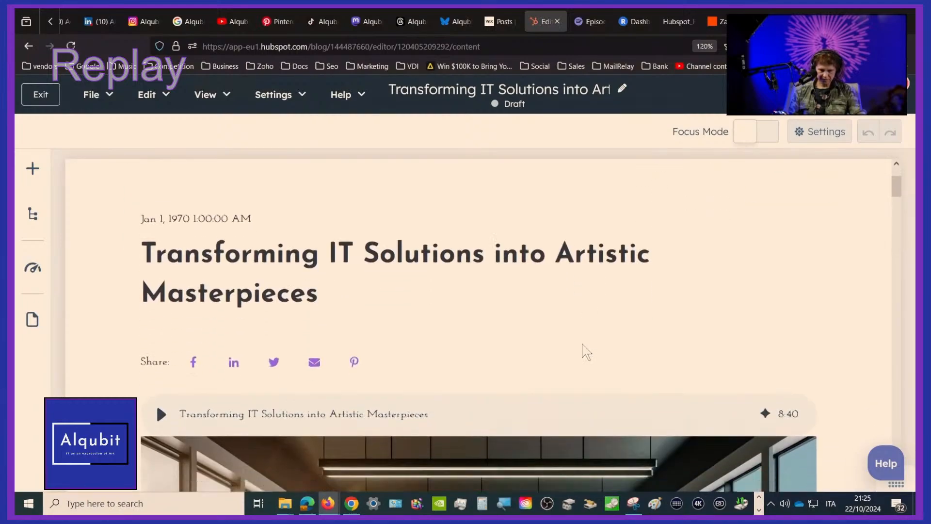
scroll(585, 350, "down", 1)
scroll(584, 350, "down", 10)
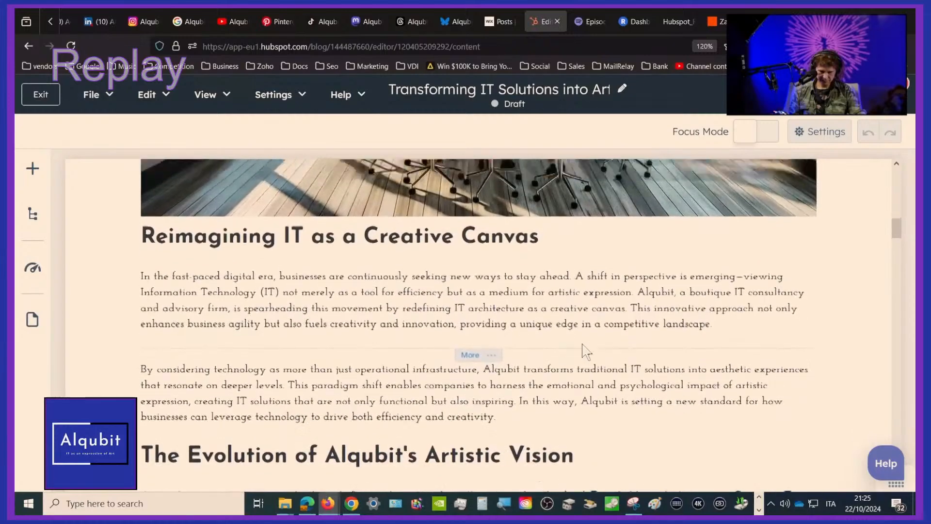
scroll(582, 344, "up", 3)
scroll(582, 344, "up", 3)
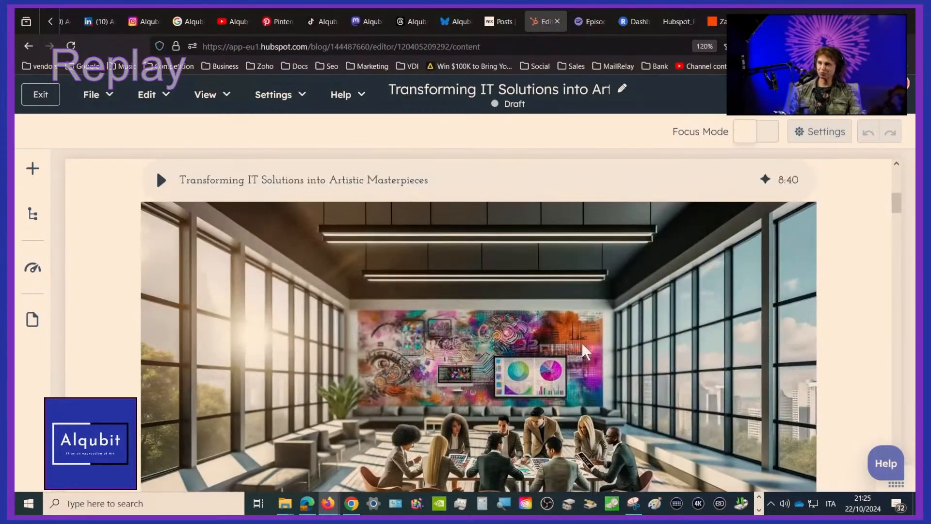
Read the draft's sections "Reimagining IT as a Creative Canvas" and "The Evolution of Alqubit's Artistic Vision"
scroll(581, 344, "down", 1)
scroll(581, 343, "down", 5)
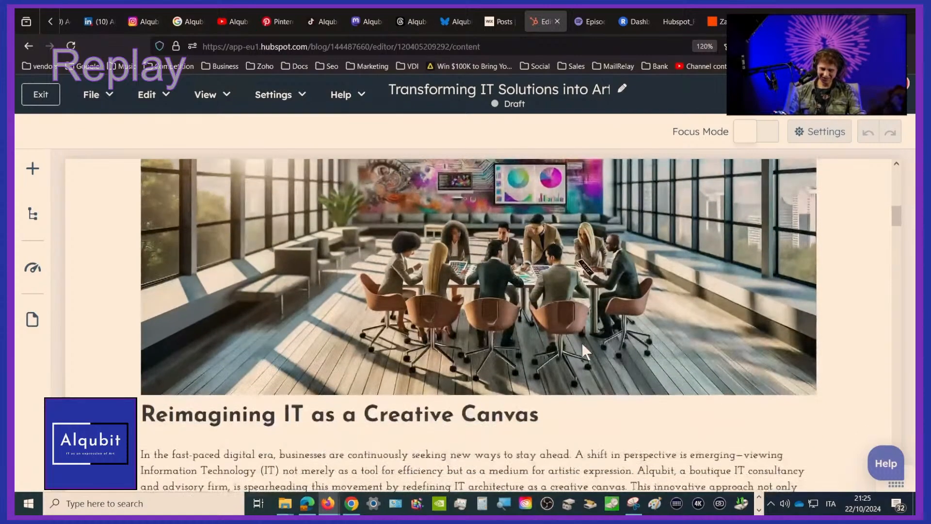
scroll(583, 347, "down", 3)
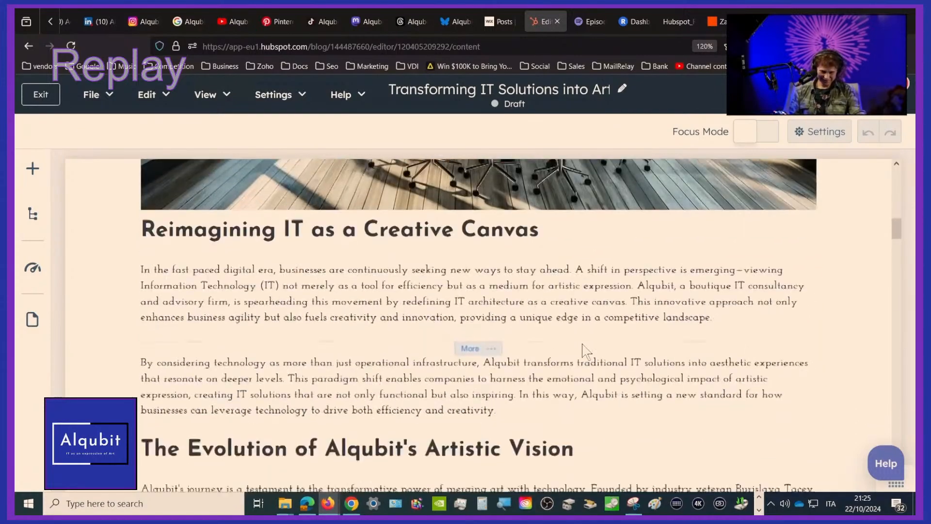
scroll(583, 347, "down", 4)
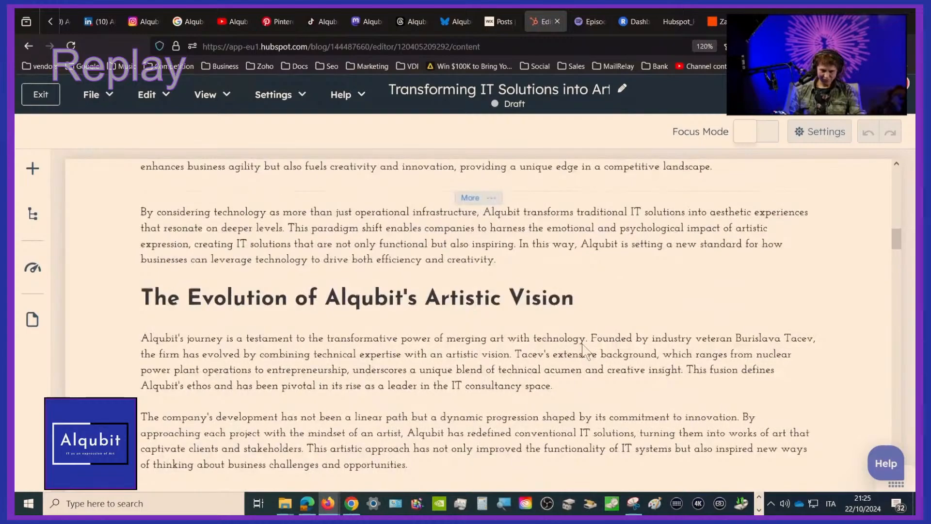
scroll(583, 347, "down", 4)
scroll(584, 348, "up", 4)
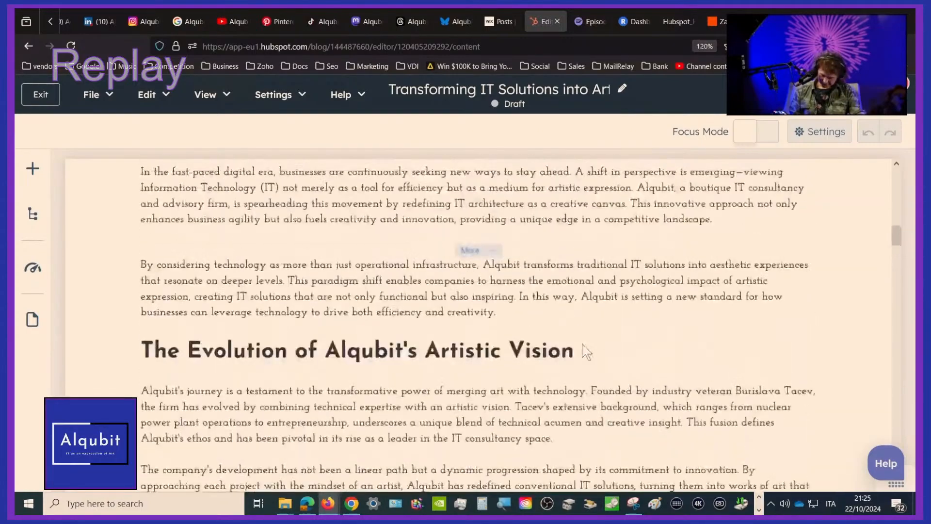
scroll(583, 348, "up", 5)
scroll(584, 350, "down", 2)
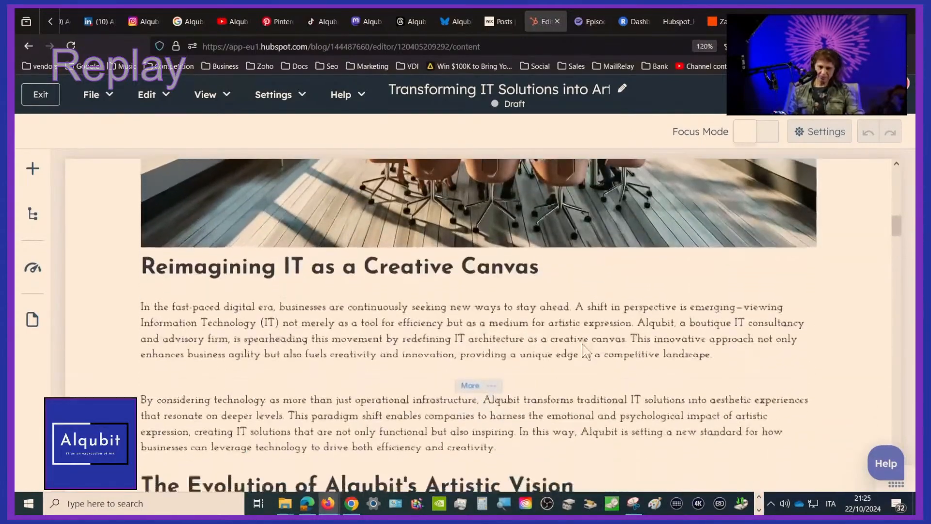
scroll(585, 350, "down", 1)
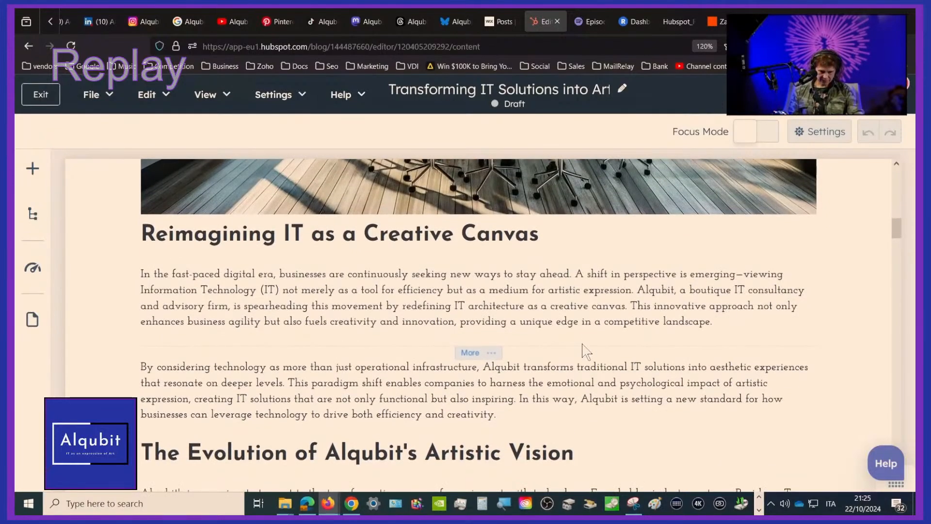
scroll(583, 350, "down", 2)
scroll(584, 350, "down", 4)
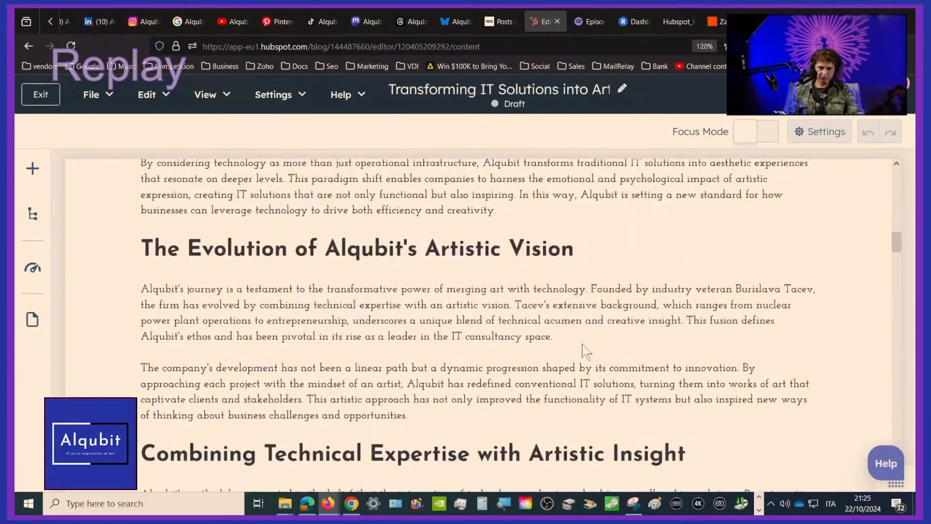
Correct the founder's name throughout the first paragraph of "The Evolution of Alqubit's Artistic Vision": "o" as the first name's second letter, "tch" in the surname
scroll(583, 350, "down", 2)
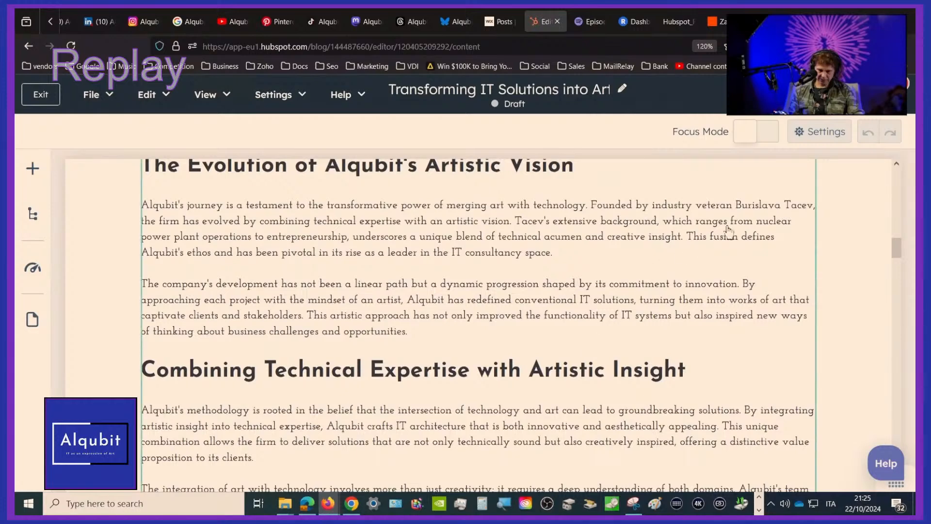
left_click(743, 206)
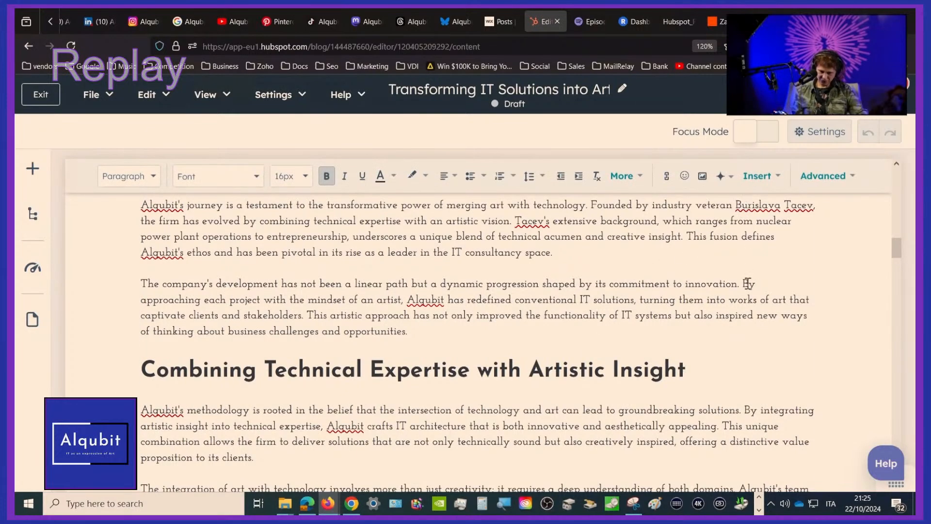
key("Delete")
type("o")
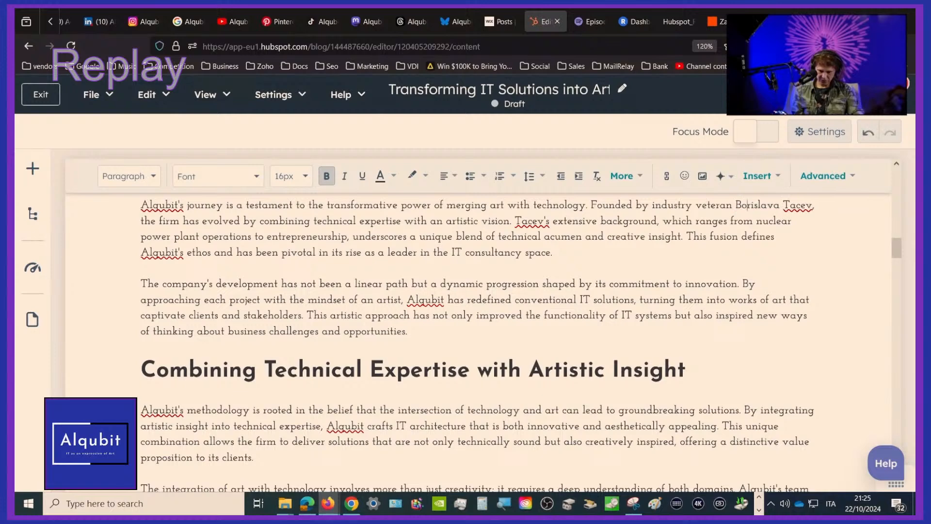
key("Right")
key("Right")
key("Right")
key("Right")
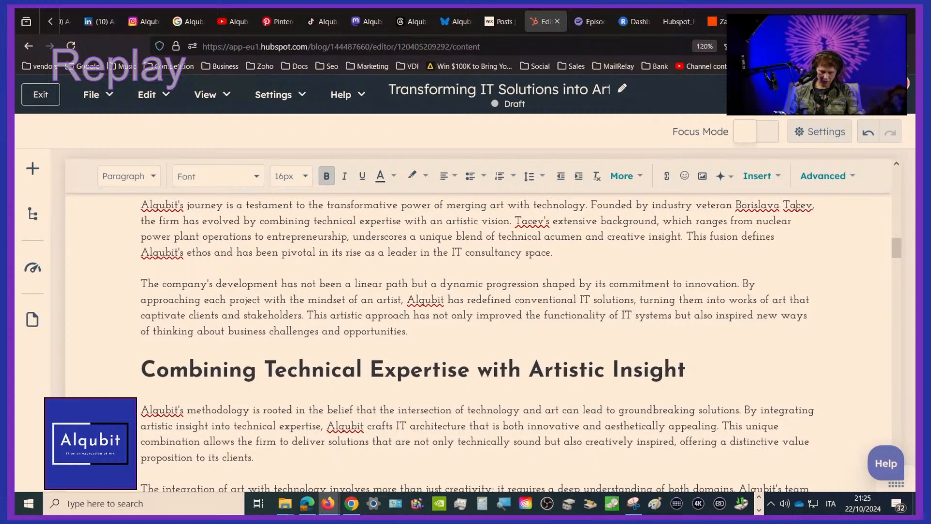
type("t")
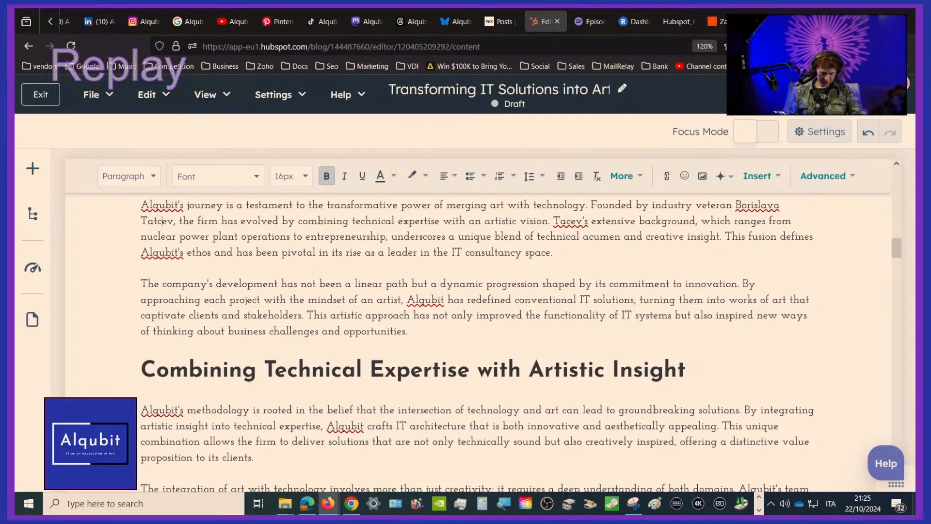
type("h")
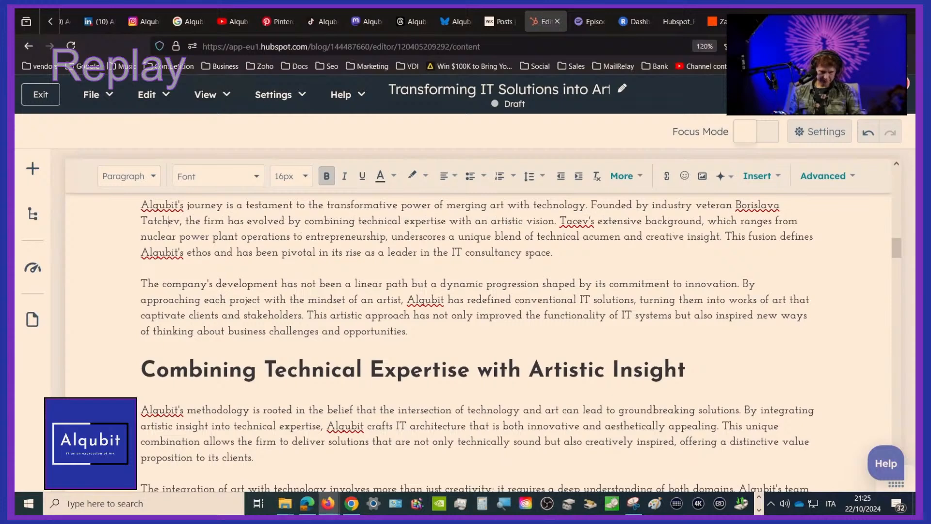
left_click(573, 224)
type("tc")
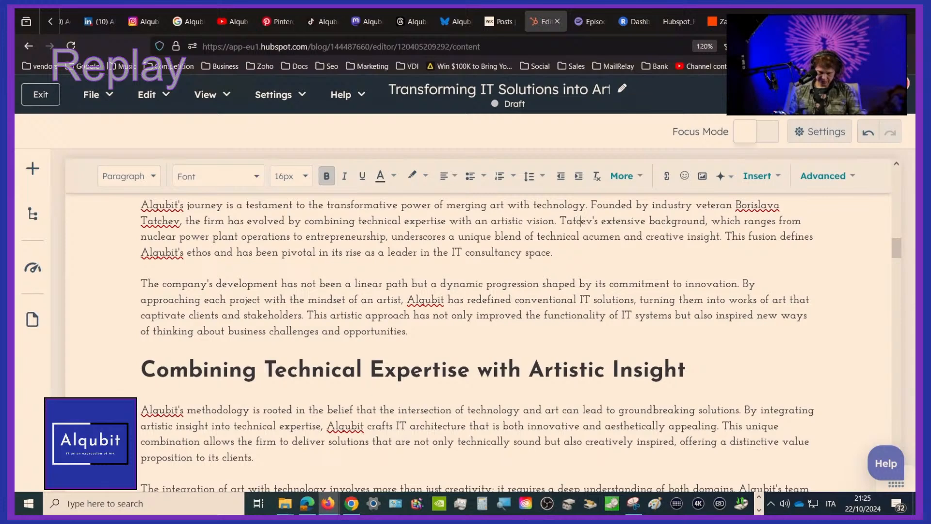
type("h")
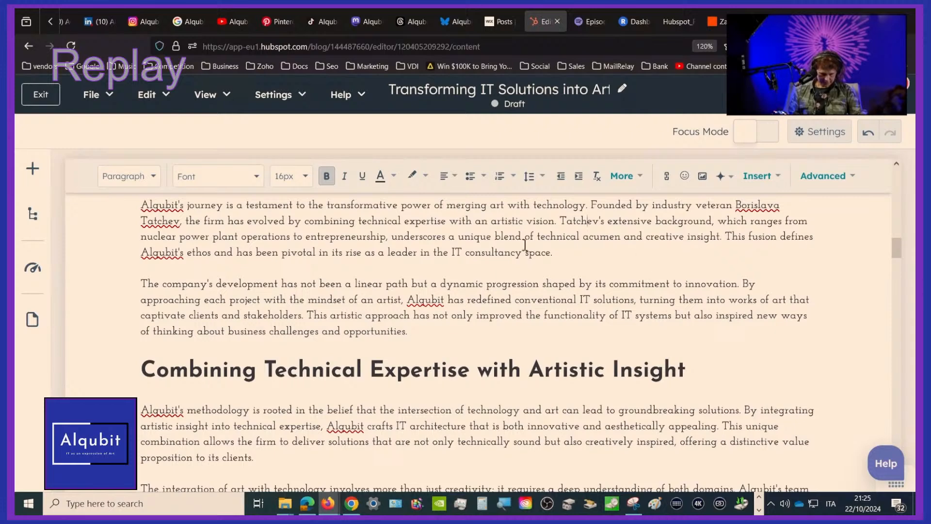
Make the same first-name and surname spelling corrections for the founder in the first paragraph of "Overcoming Challenges with an Artistic Mindset"
scroll(226, 276, "down", 1)
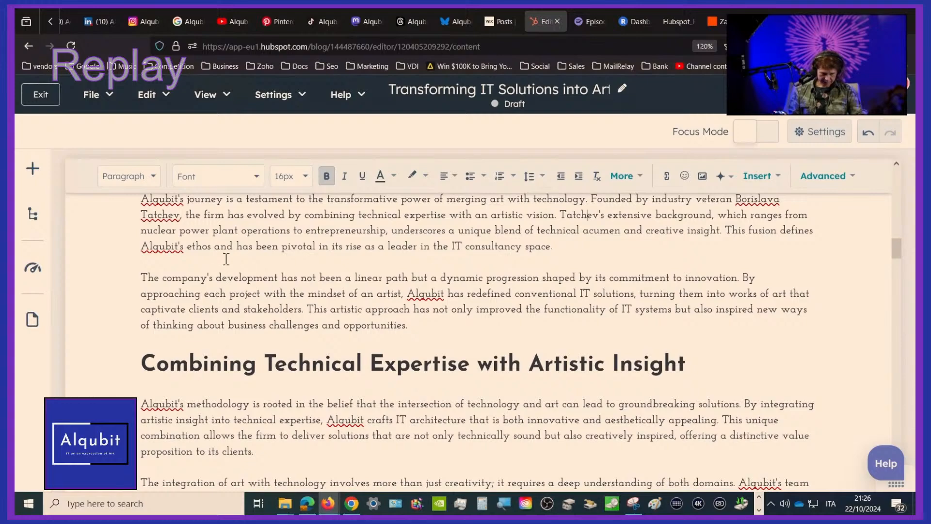
scroll(528, 337, "down", 1)
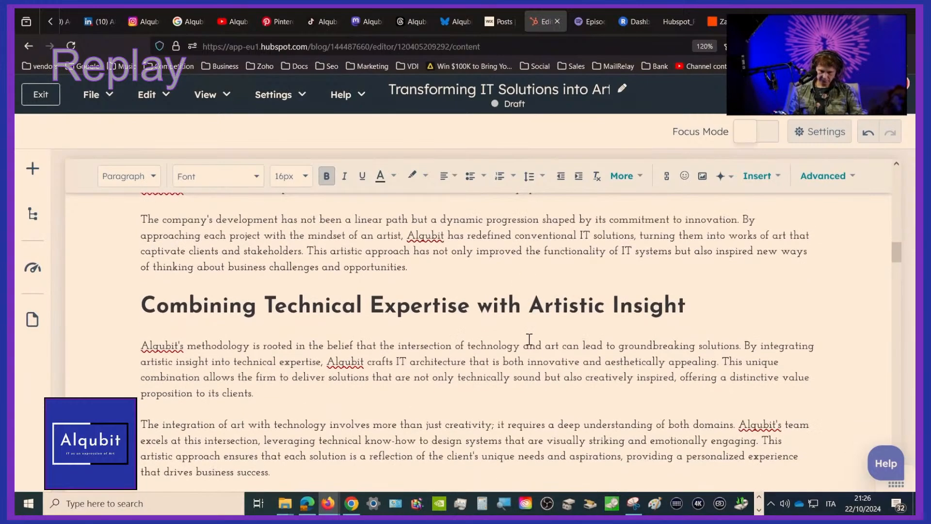
scroll(529, 339, "down", 2)
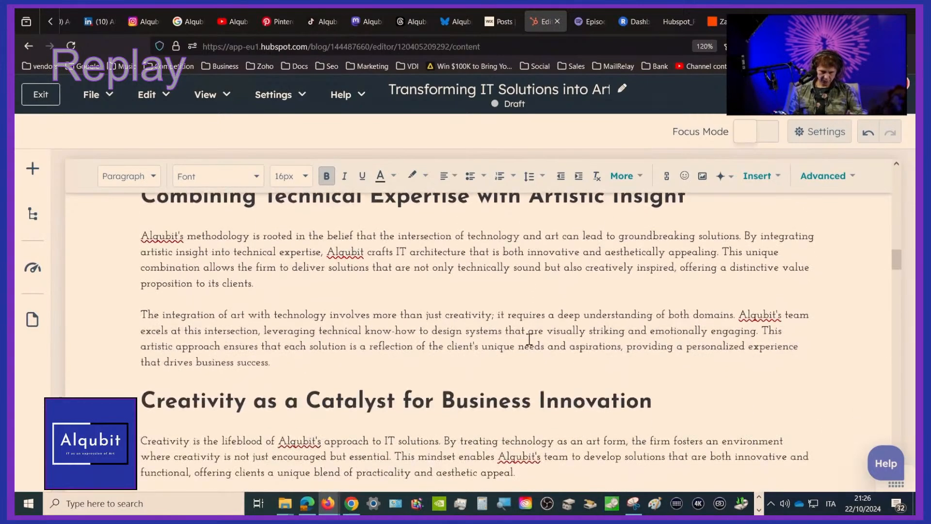
scroll(529, 339, "down", 3)
scroll(528, 339, "down", 2)
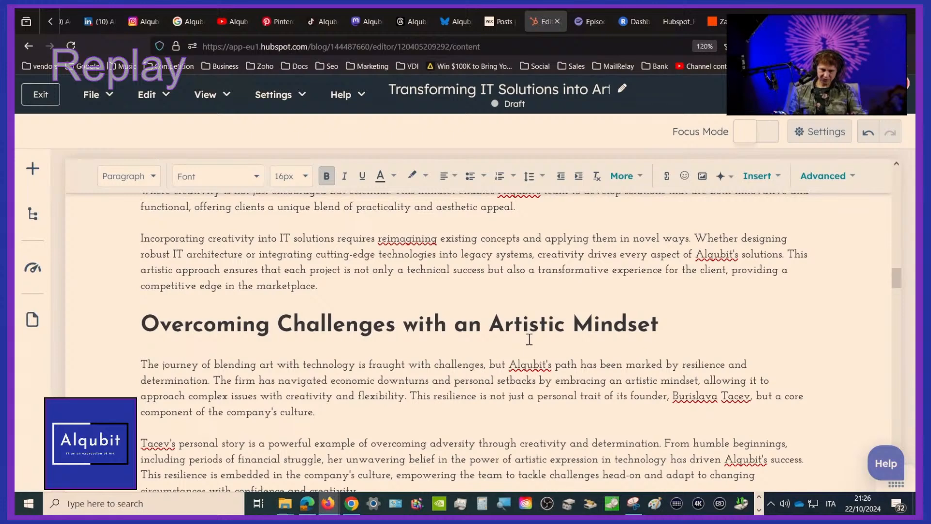
scroll(529, 339, "down", 2)
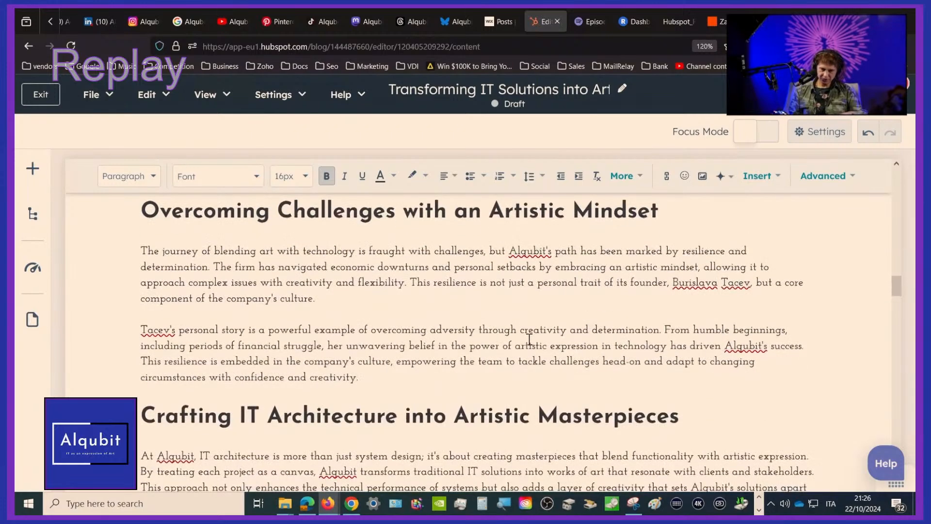
left_click(679, 283)
key("Delete")
type("o")
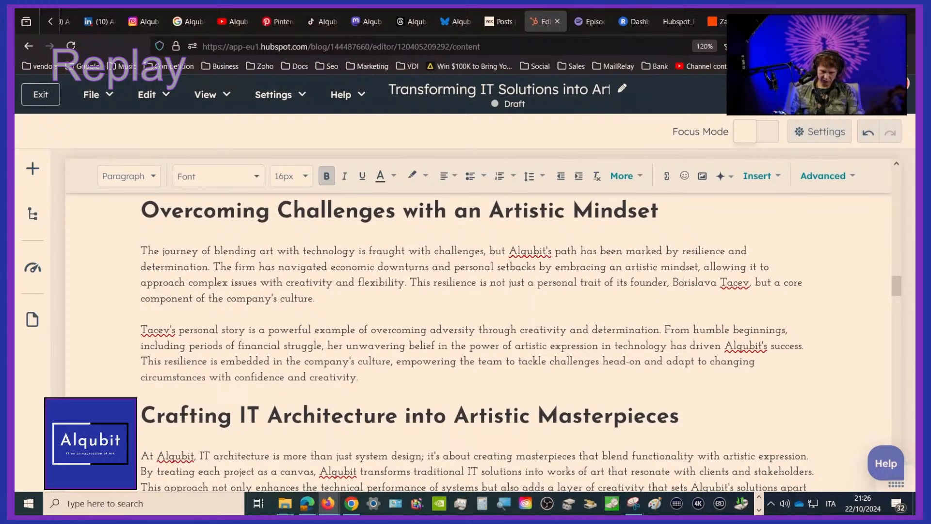
key("Right")
key("Right")
key("Right")
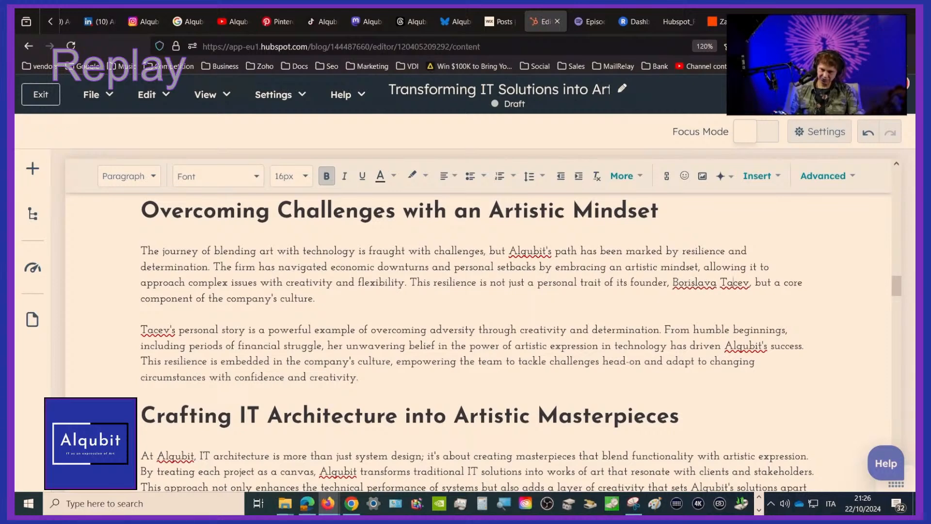
type("t")
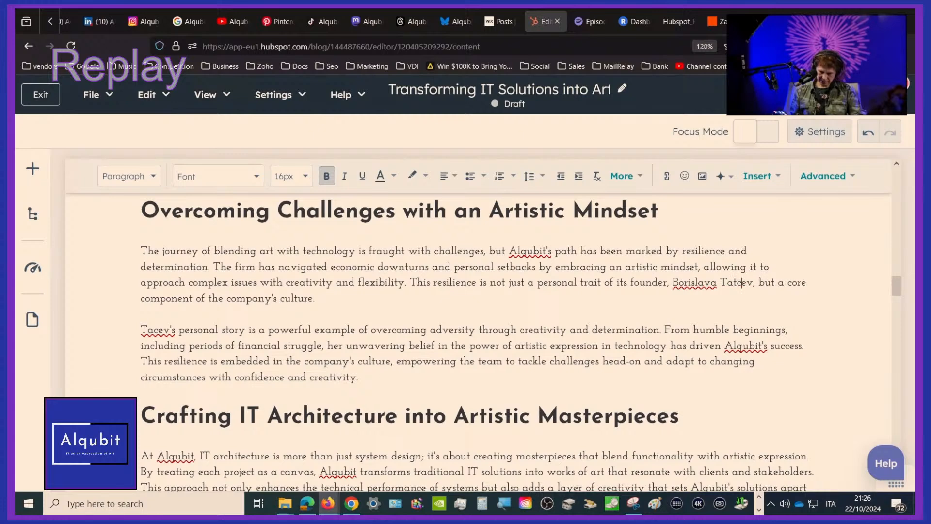
type("h")
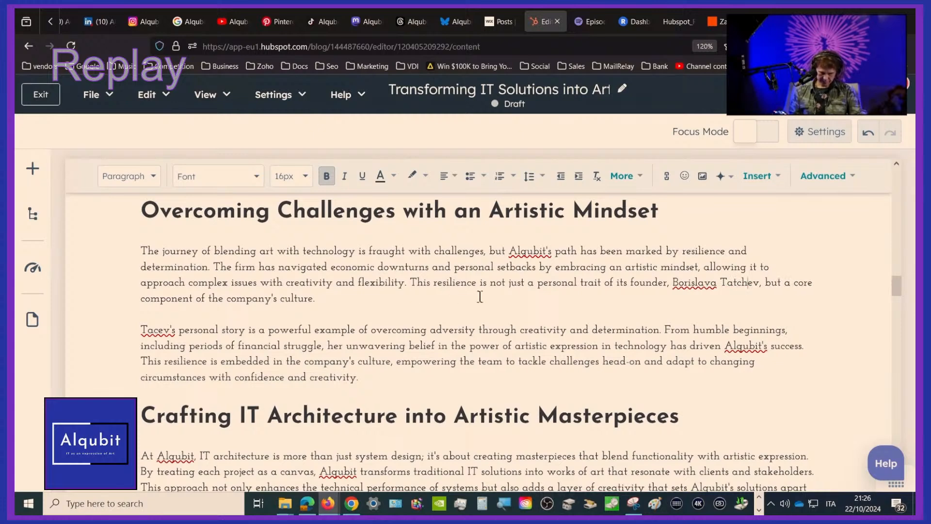
Correct the founder's surname to the "tch" spelling at the start of the second "Overcoming Challenges with an Artistic Mindset" paragraph
scroll(700, 304, "down", 1)
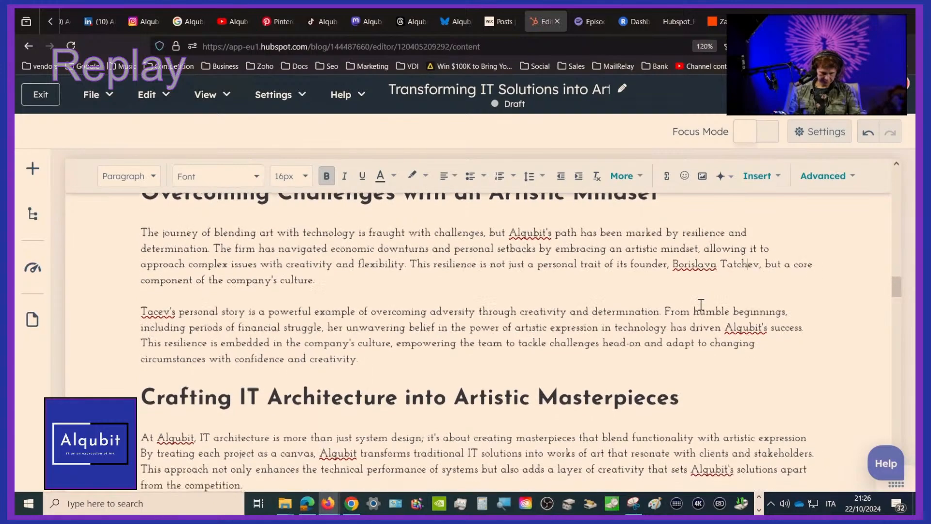
scroll(701, 304, "down", 1)
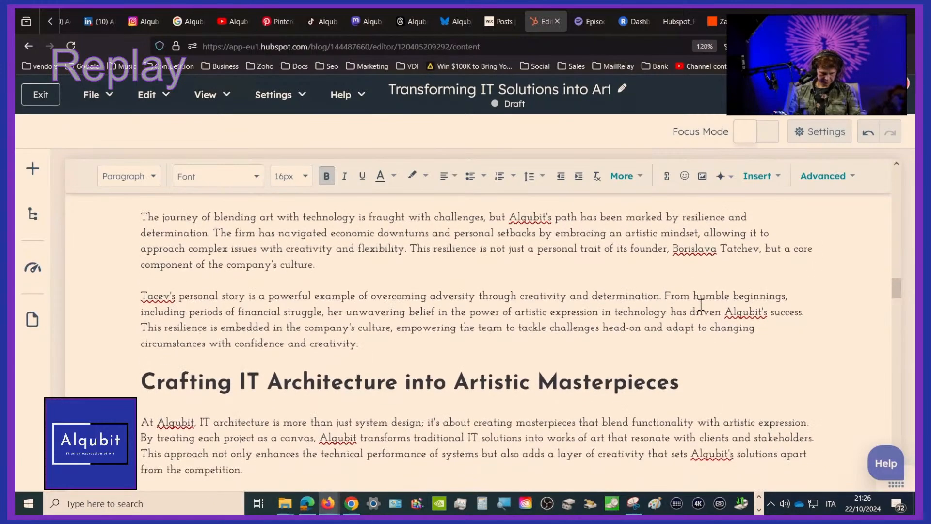
left_click(152, 294)
type("t")
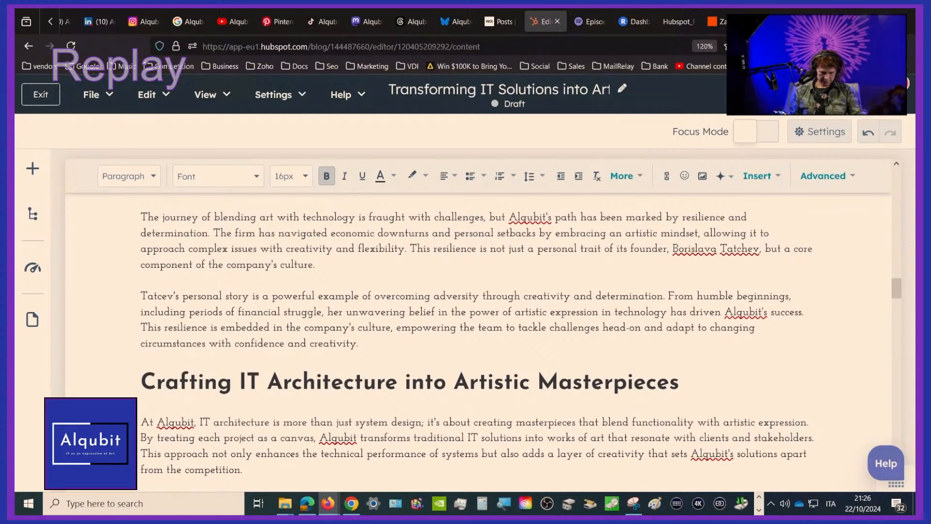
key("Right")
type("h")
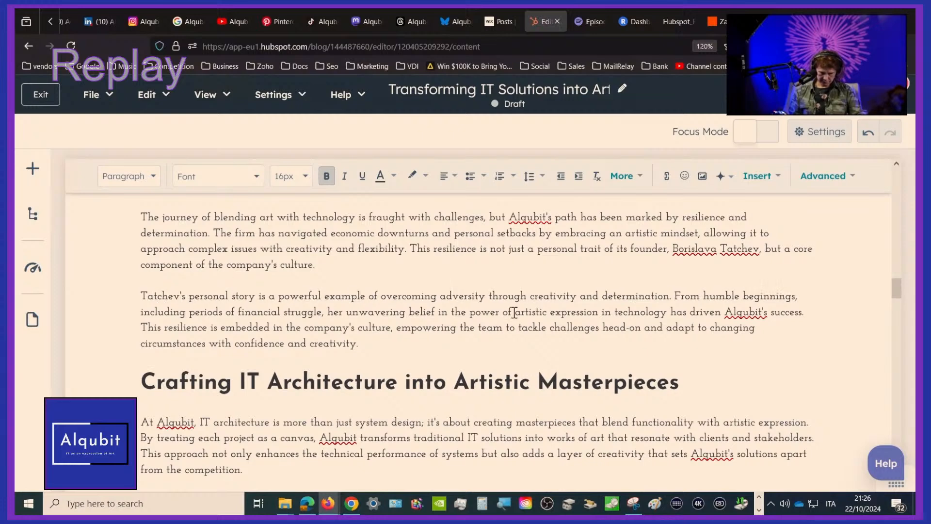
Read the founder's personal story paragraph and the section "Crafting IT Architecture into Artistic Masterpieces"
scroll(514, 312, "down", 2)
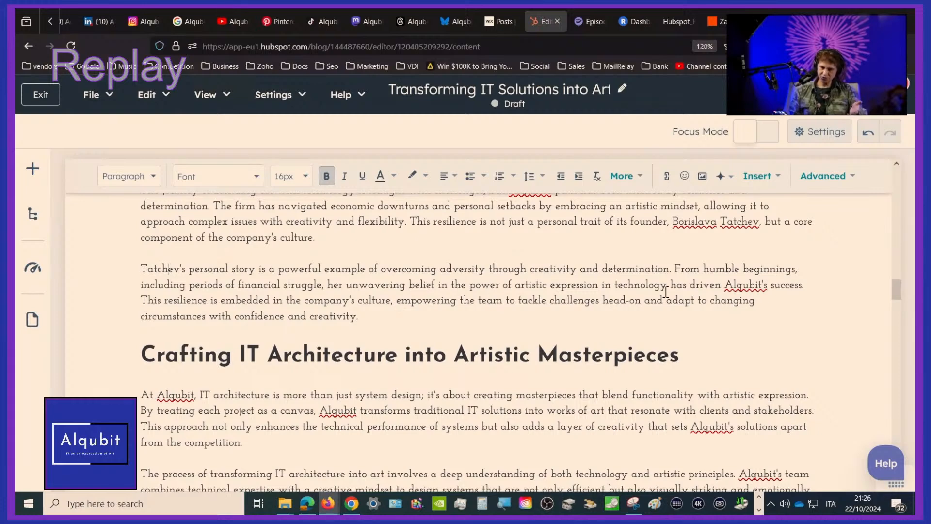
scroll(750, 294, "down", 1)
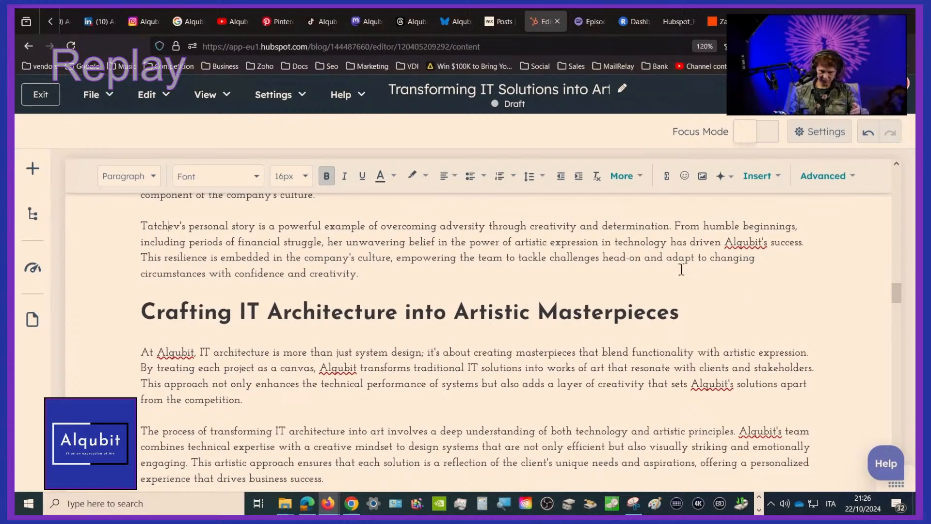
scroll(320, 383, "down", 2)
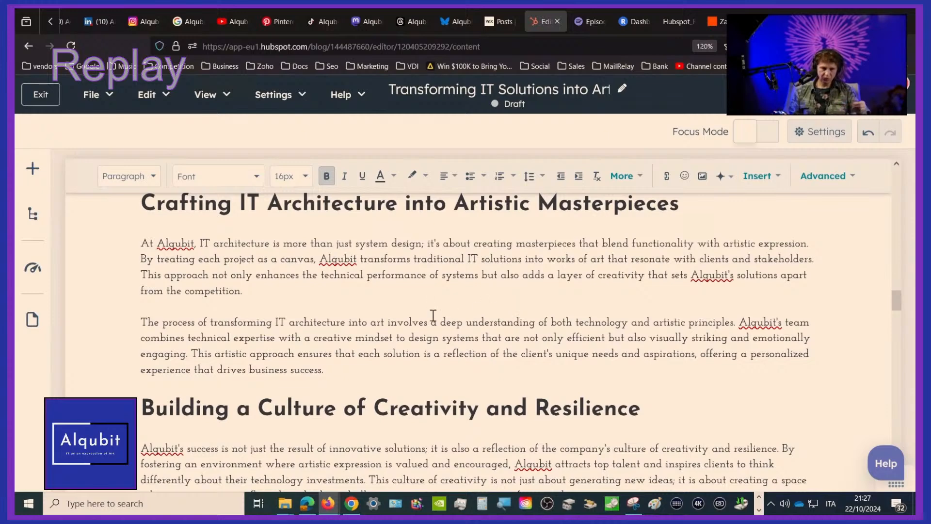
scroll(433, 315, "down", 3)
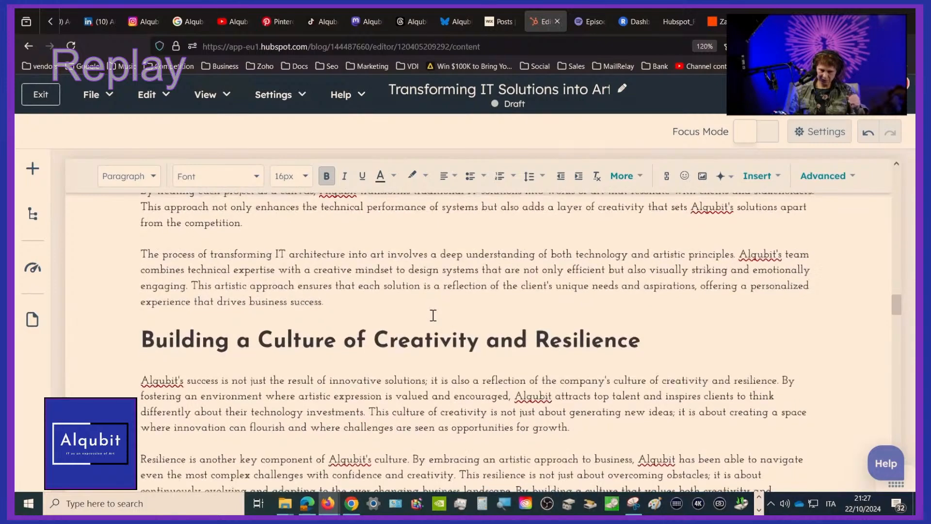
scroll(433, 315, "up", 1)
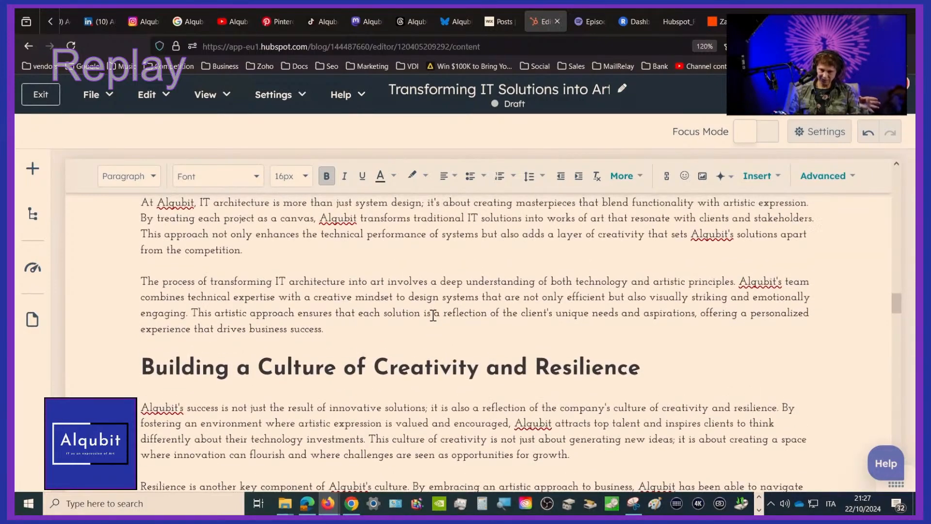
scroll(432, 315, "up", 1)
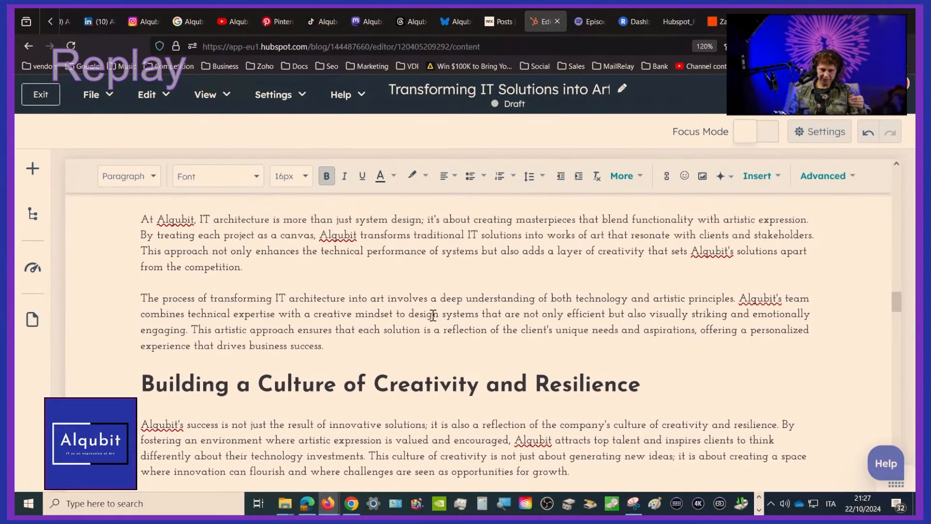
Read the section "Building a Culture of Creativity and Resilience" and look over "The Future of Artistic IT Solutions in Business"
scroll(433, 315, "down", 5)
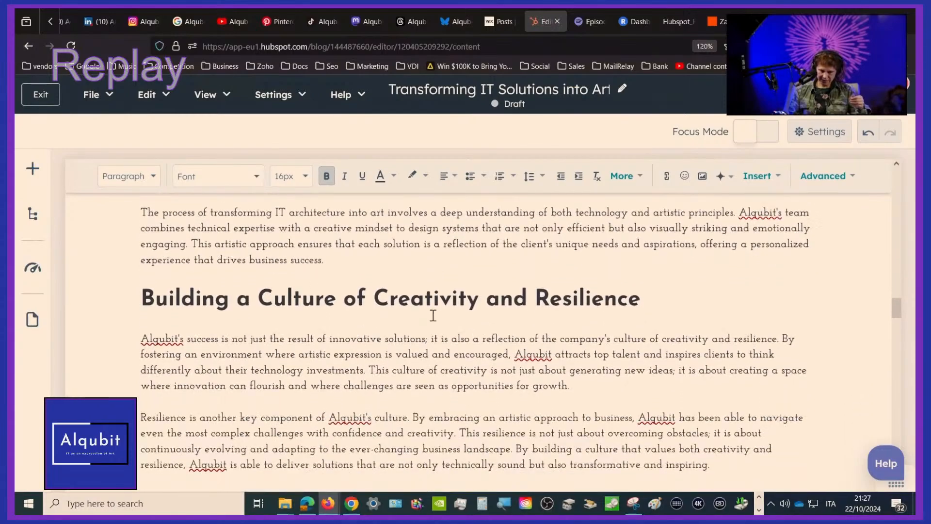
scroll(433, 316, "down", 4)
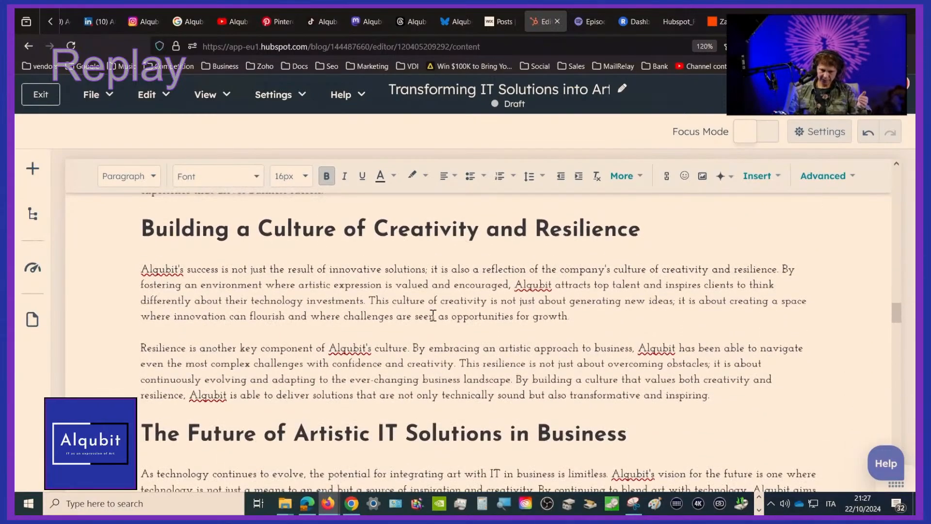
scroll(433, 316, "up", 1)
scroll(433, 315, "up", 3)
scroll(433, 315, "down", 1)
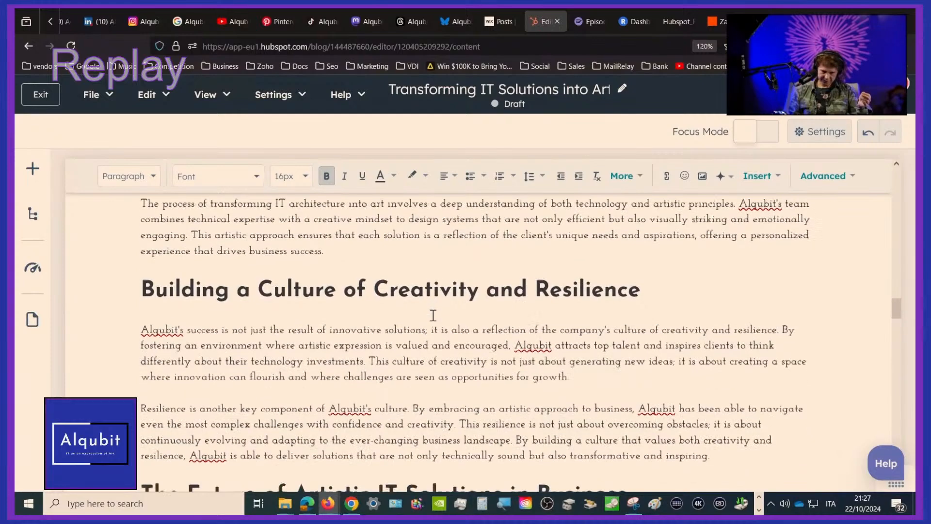
scroll(433, 315, "down", 3)
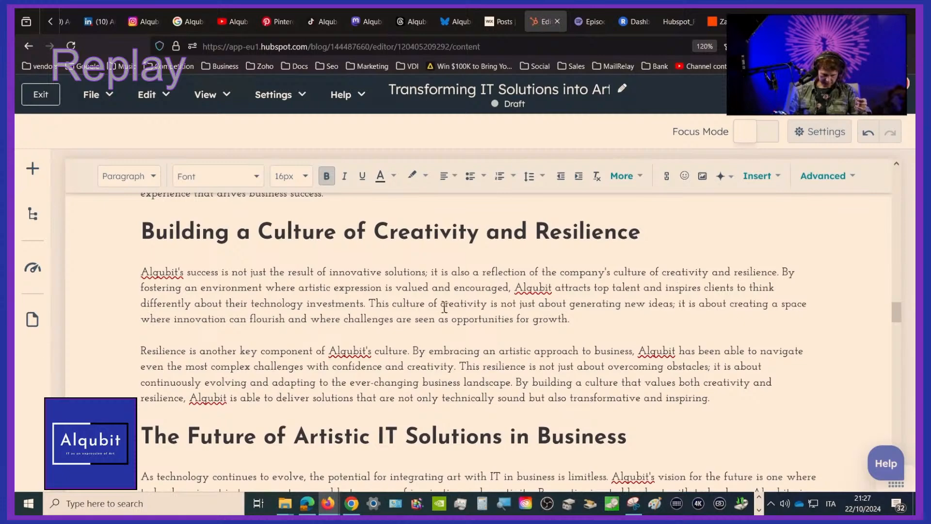
scroll(685, 335, "down", 1)
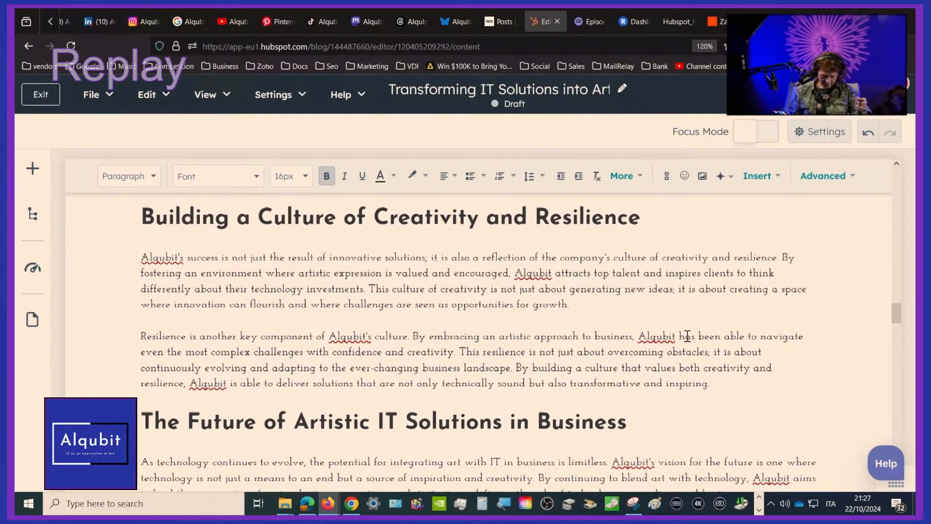
scroll(687, 334, "down", 2)
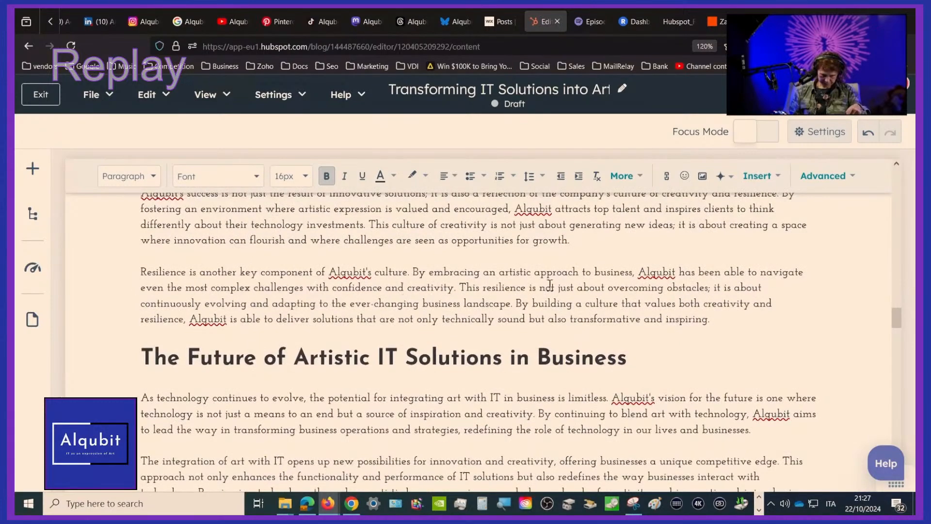
scroll(739, 285, "down", 3)
scroll(740, 286, "up", 2)
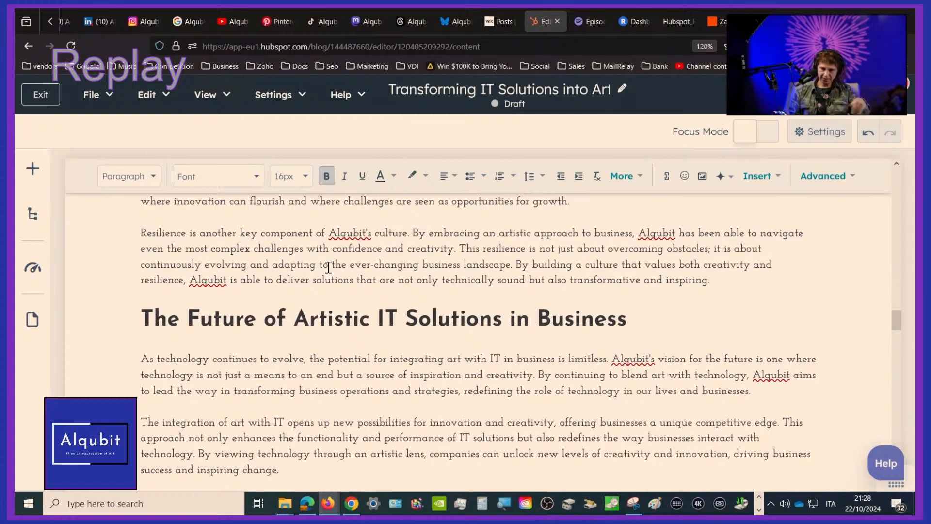
scroll(328, 268, "down", 1)
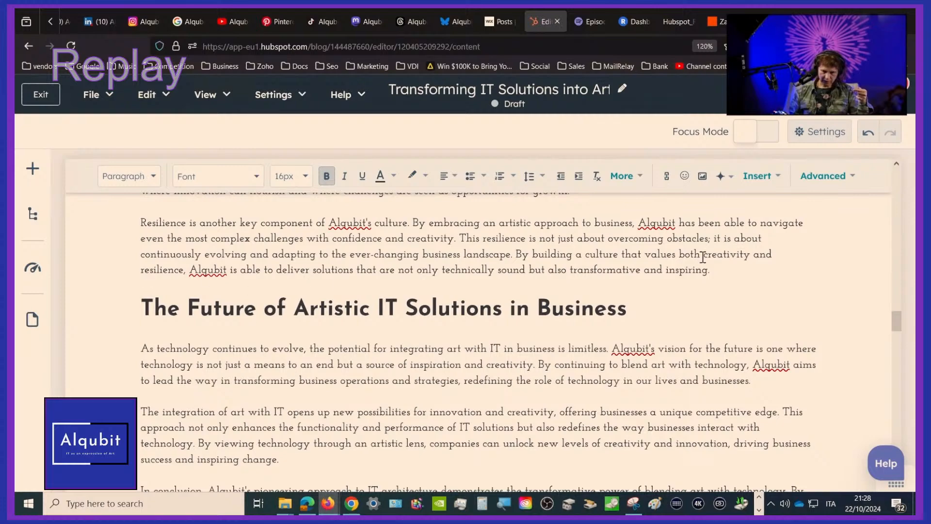
Read the section "The Future of Artistic IT Solutions in Business" through to its concluding paragraph
scroll(702, 260, "down", 3)
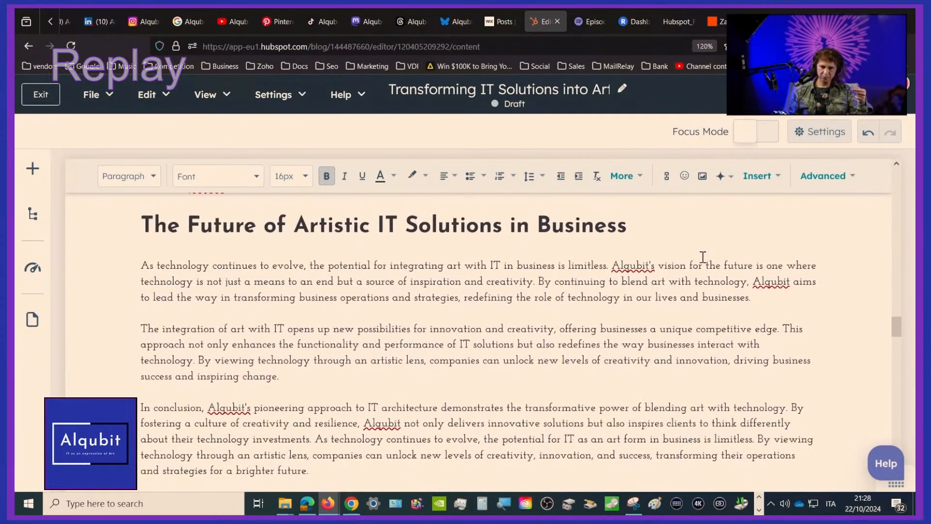
scroll(702, 257, "down", 1)
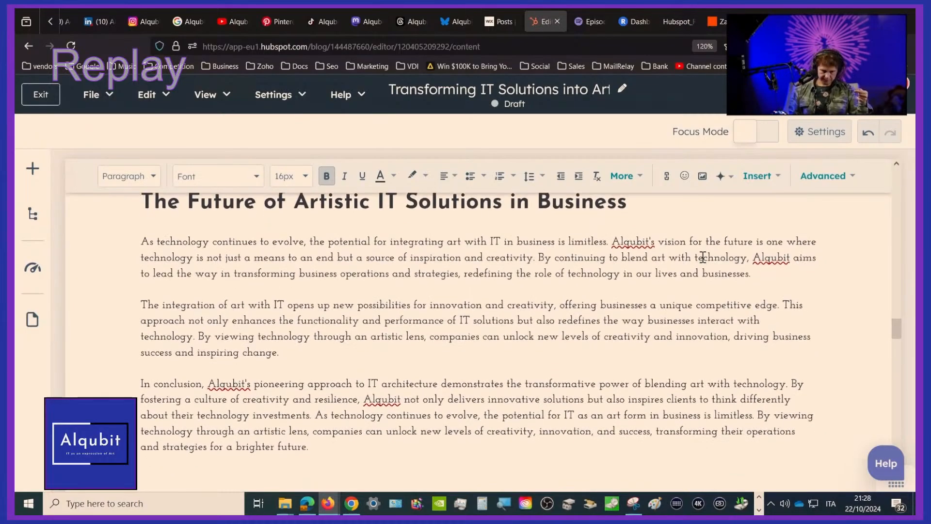
scroll(388, 399, "down", 3)
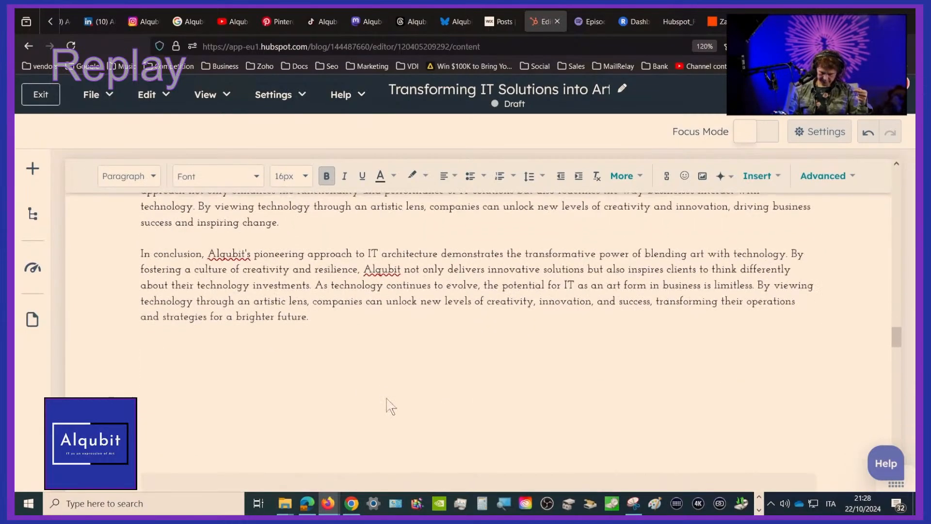
scroll(388, 399, "up", 10)
scroll(388, 399, "up", 15)
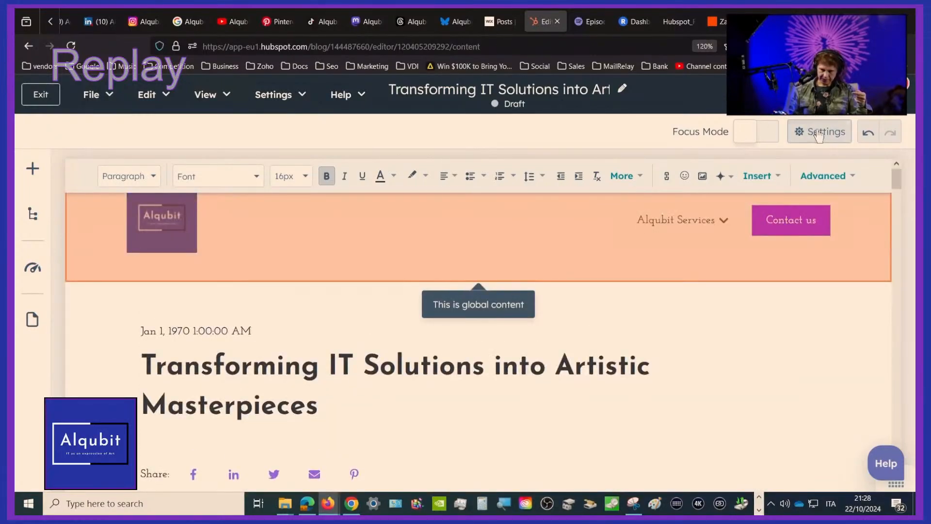
Copy the blog title "Transforming IT Solutions into Artistic Masterpieces" from the post settings into the featured image's alt text
left_click(820, 132)
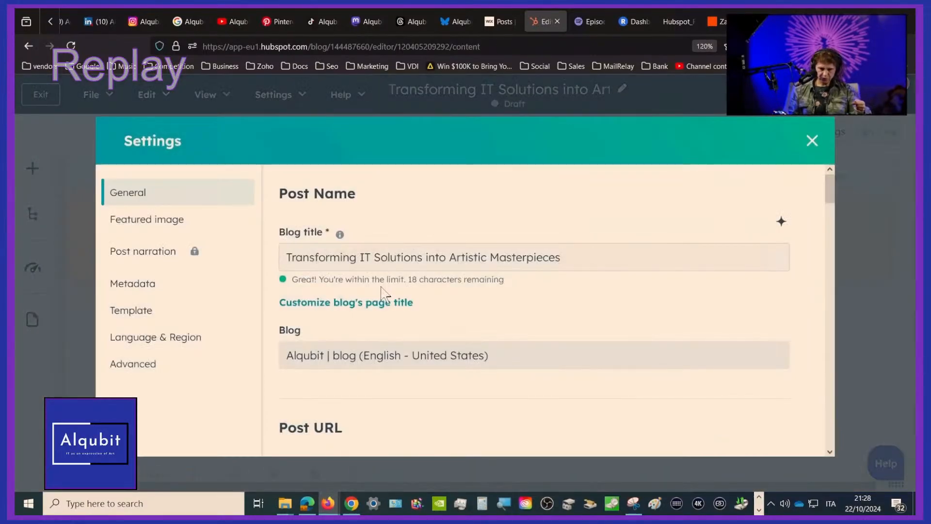
left_click(621, 257)
key("ctrl+a")
key("ctrl+c")
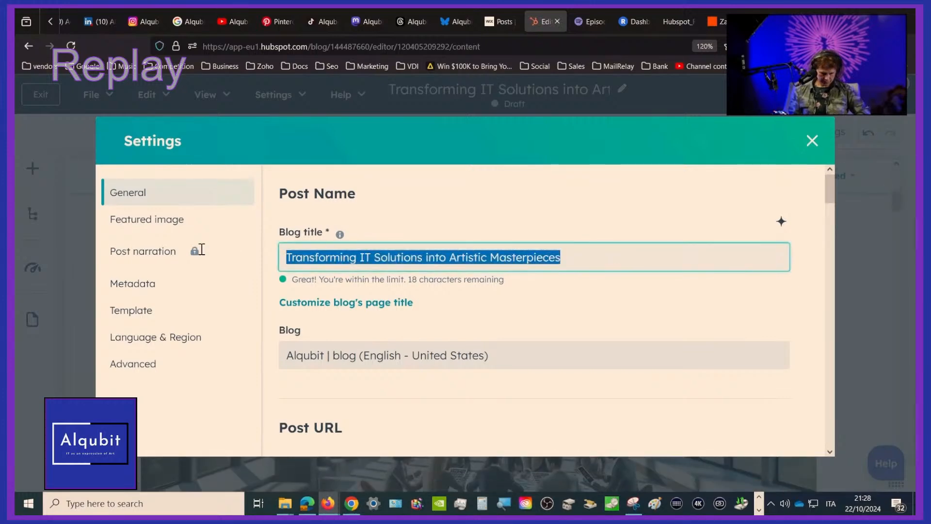
left_click(173, 222)
scroll(466, 311, "down", 4)
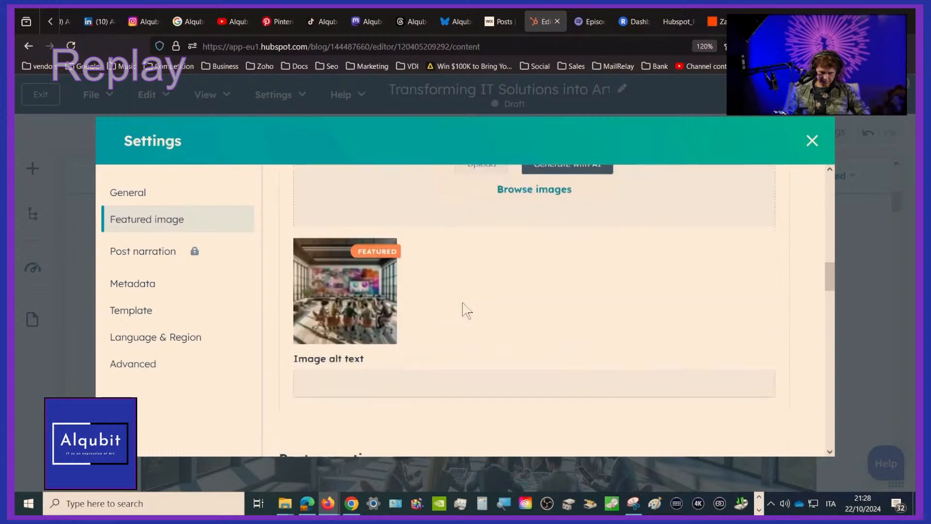
left_click(450, 344)
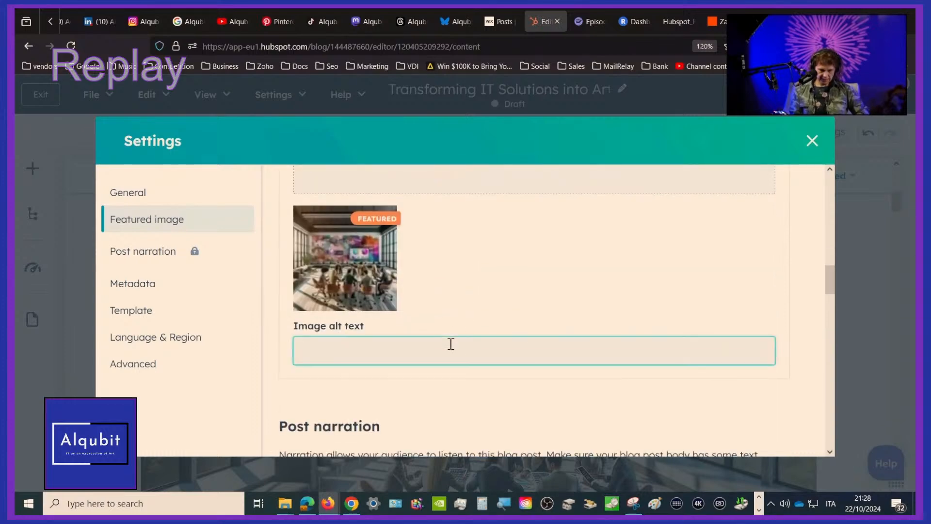
key("ctrl+v")
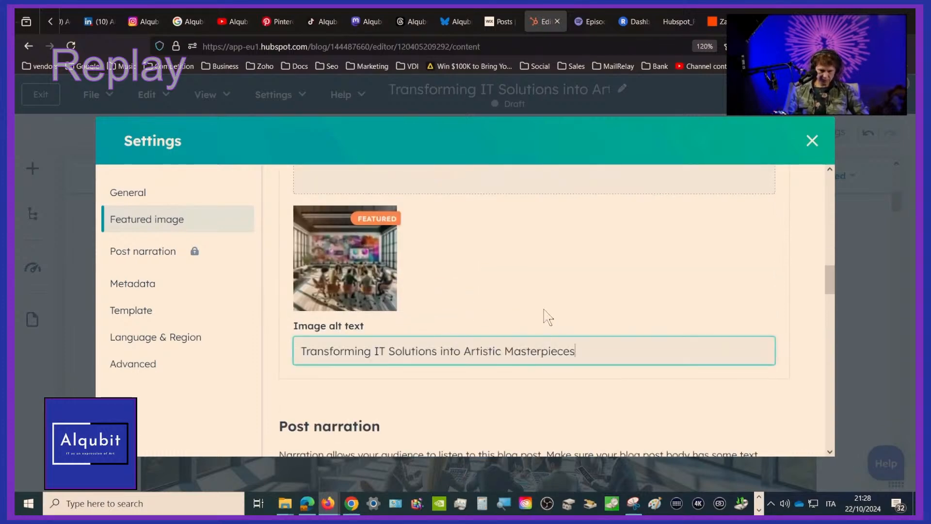
Add the line "(HubSpot Plog Automation)" below the existing meta description, separated by a blank line
scroll(548, 318, "down", 5)
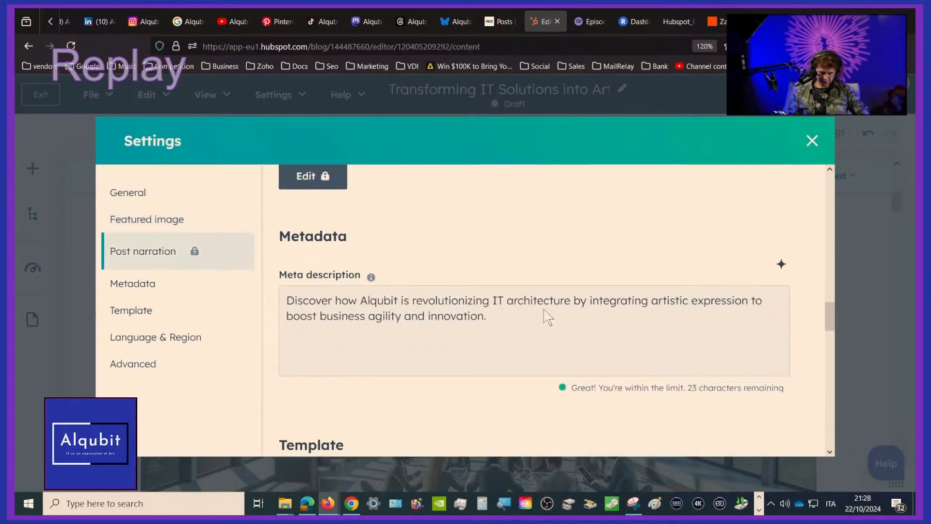
left_click(541, 317)
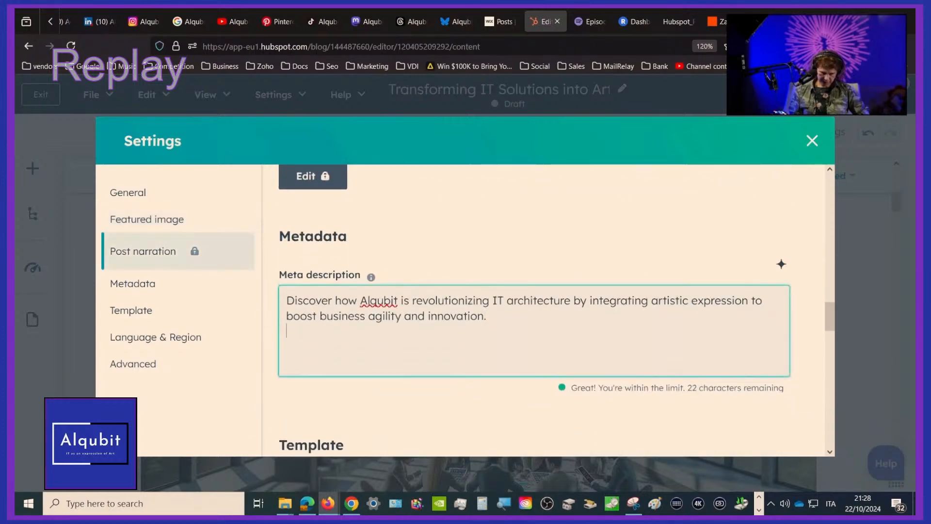
key("Return")
type("(")
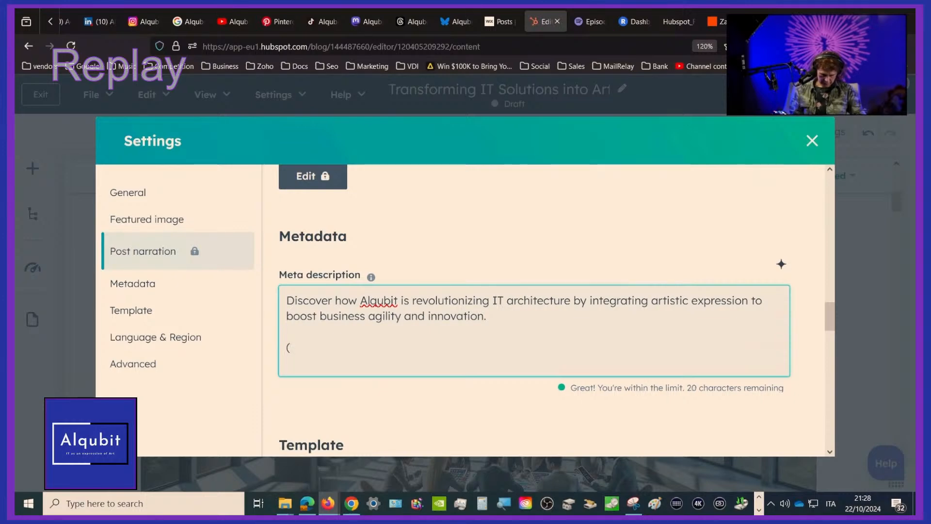
type("Hubs")
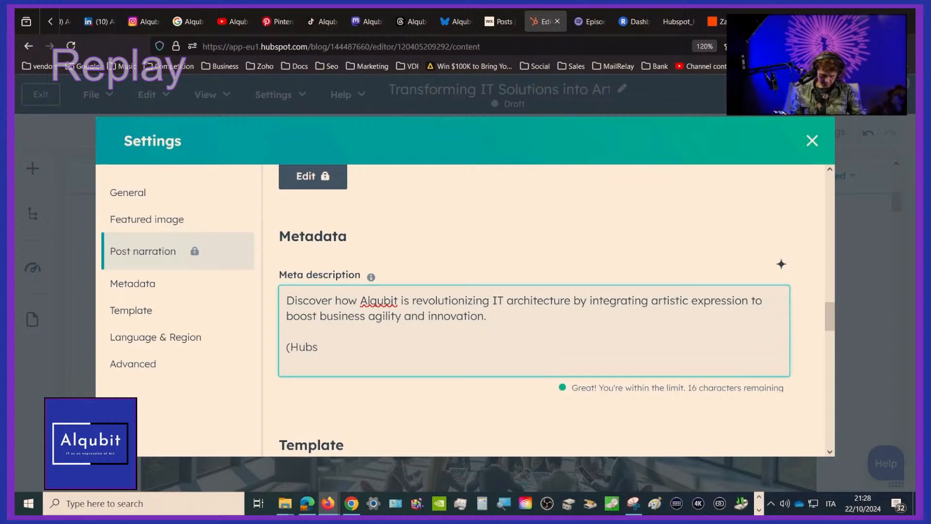
type("pot")
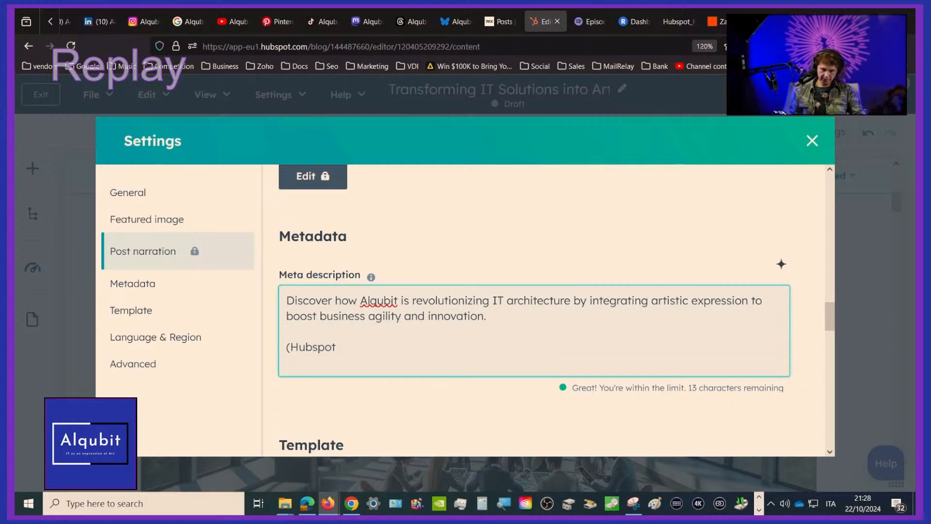
key("Delete")
type("Spot")
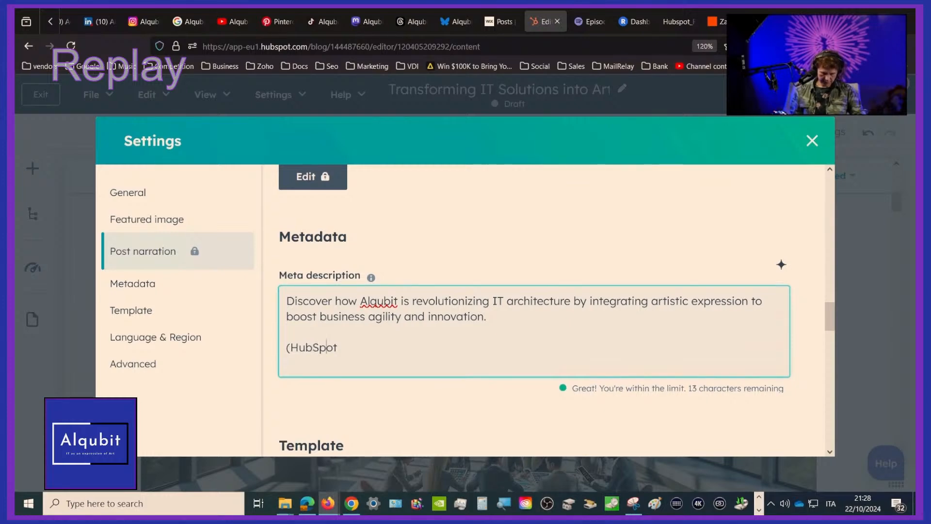
type(" Plog ")
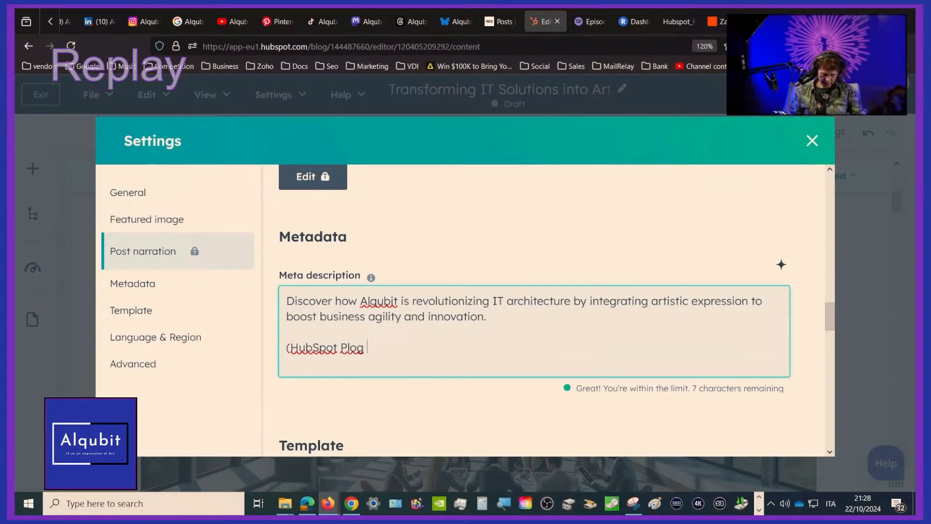
type("Autom")
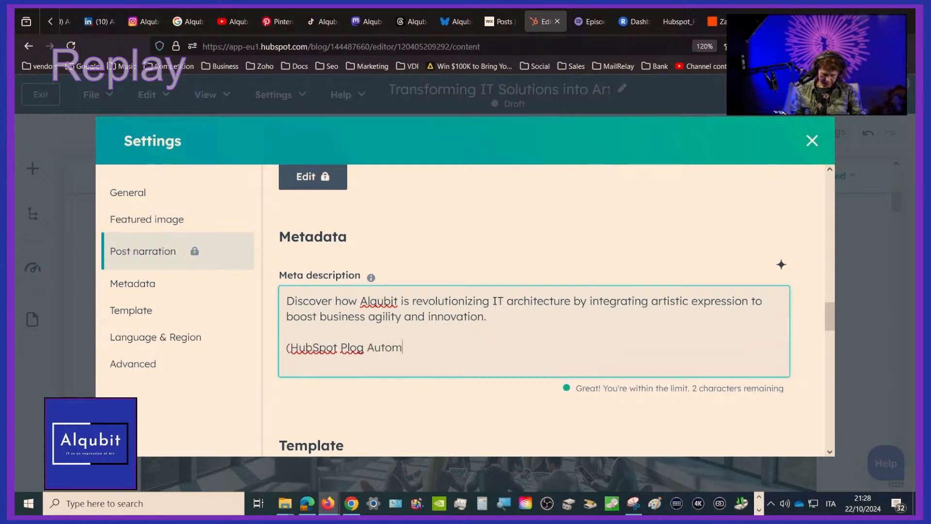
type("ation")
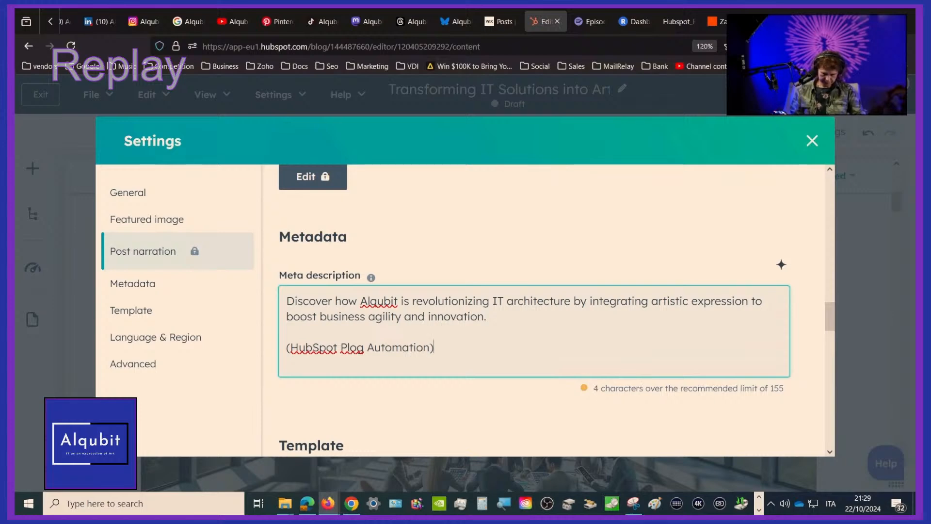
Append the tagline "Alqubit: IT as an Expression of Art" to the meta description after a blank line and check the text
key("Return")
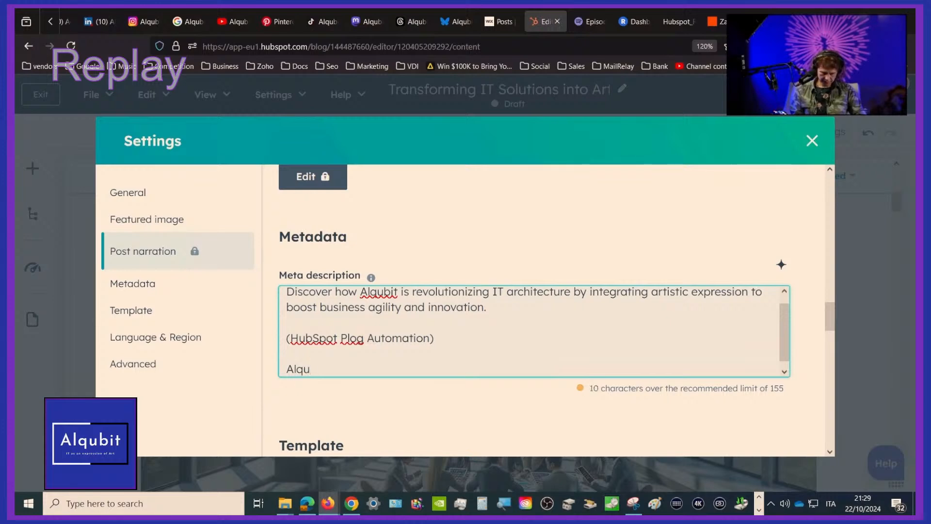
type("Alqubit: IT as an Expression of Art")
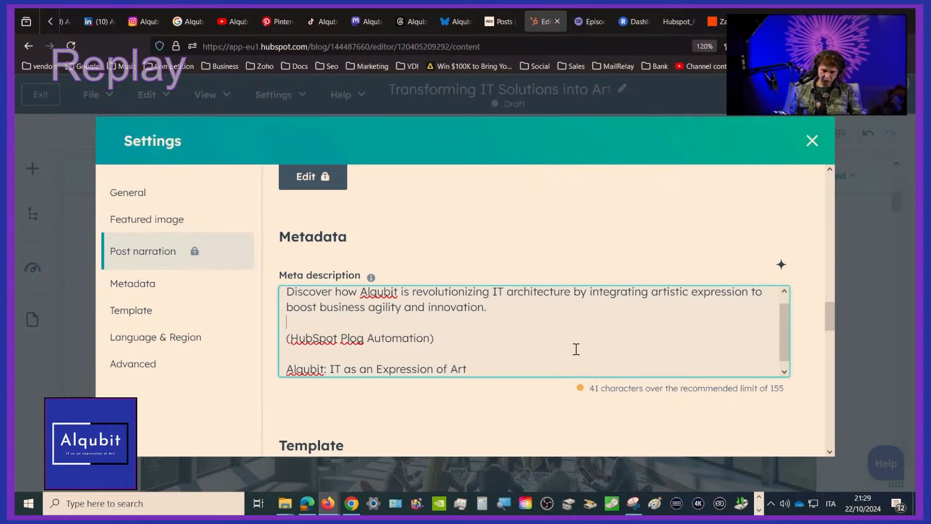
key("Up")
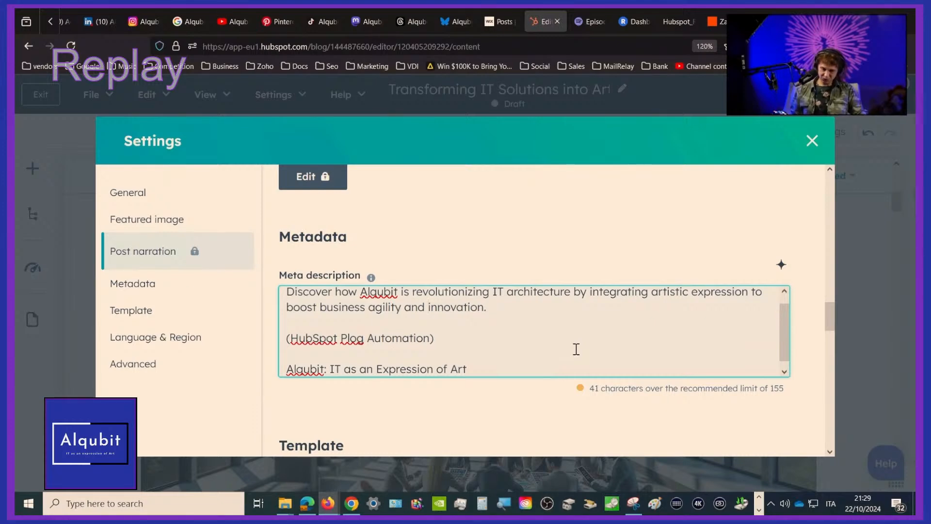
key("Up")
key("Down")
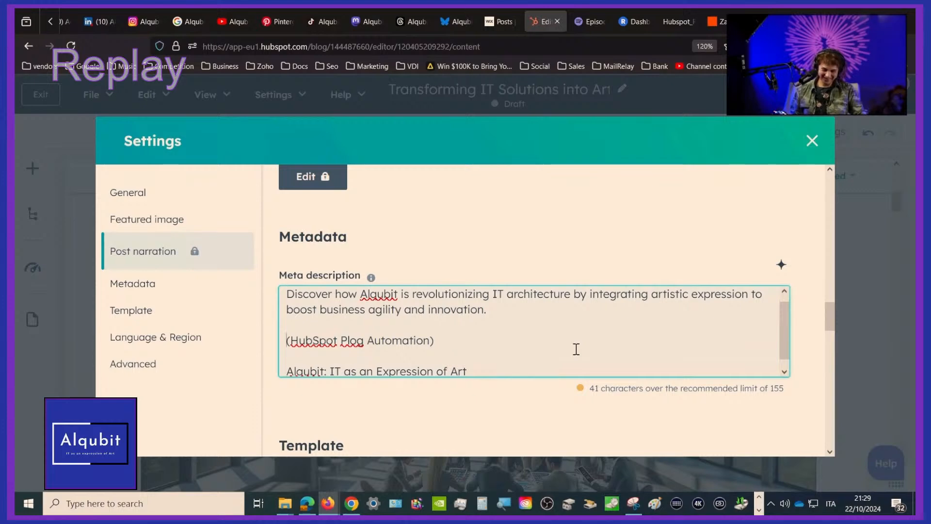
key("Down")
key("Down")
scroll(630, 341, "up", 1)
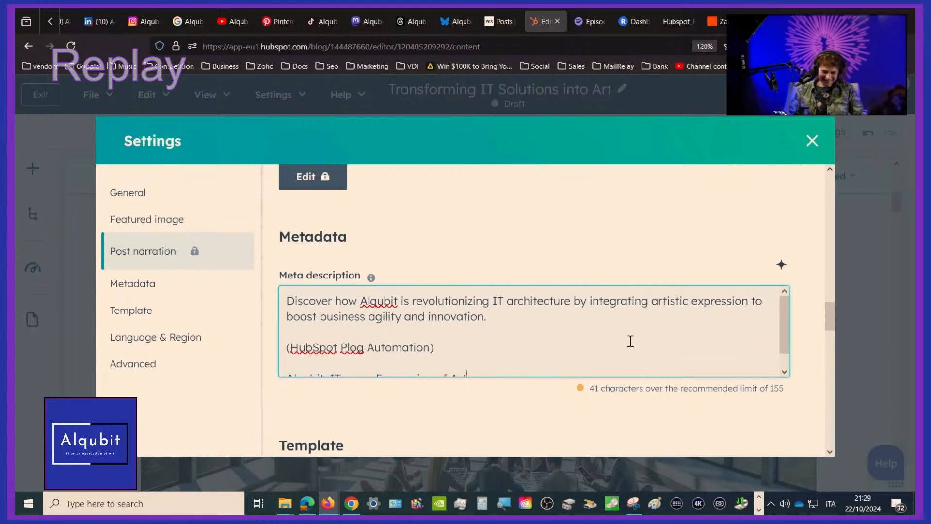
Assign the founder as the blog post's author in the general settings
left_click(156, 195)
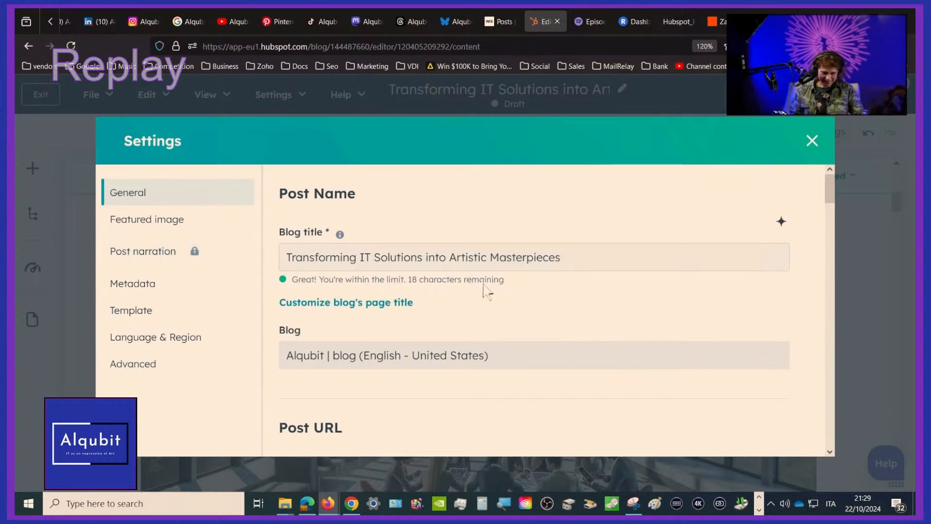
scroll(485, 299, "down", 6)
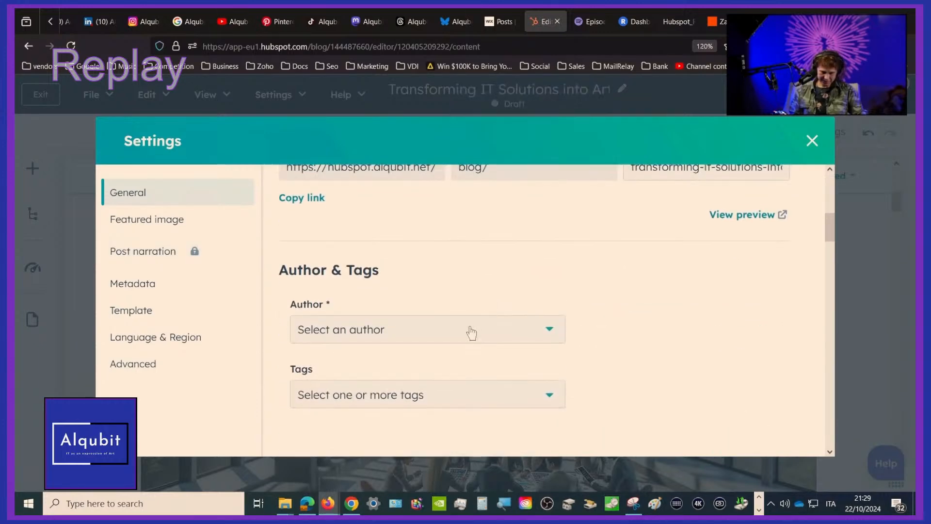
left_click(471, 330)
left_click(404, 416)
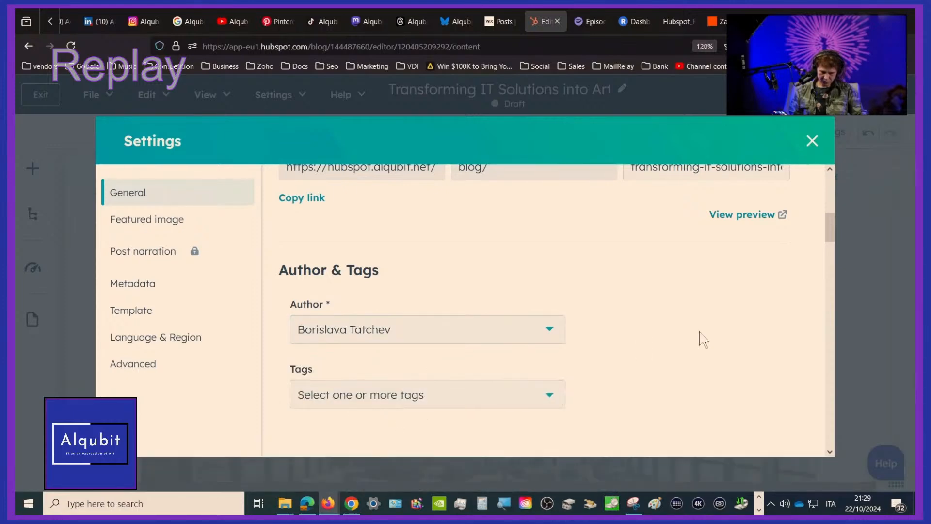
Tag the blog post with #BrandingStrategy, #ContentCreation and #ITServices
scroll(700, 337, "down", 3)
left_click(482, 240)
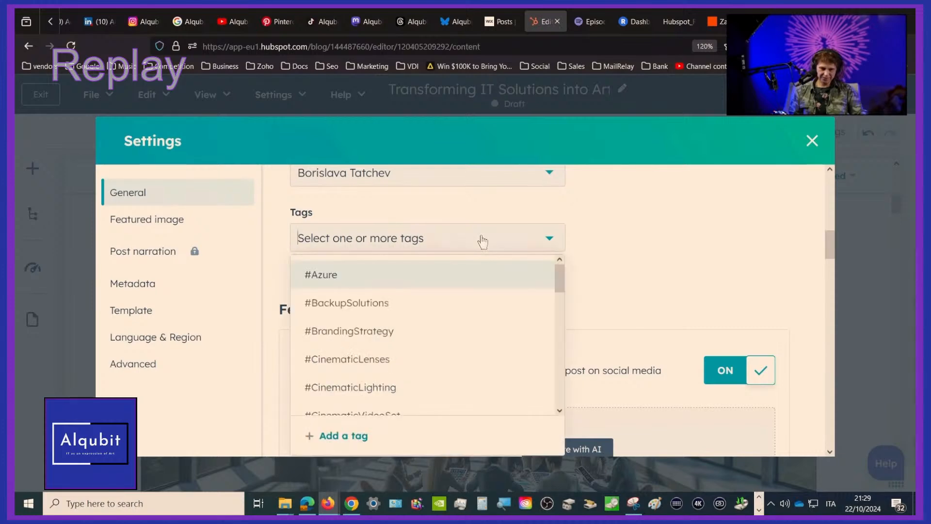
left_click(411, 330)
scroll(399, 371, "down", 1)
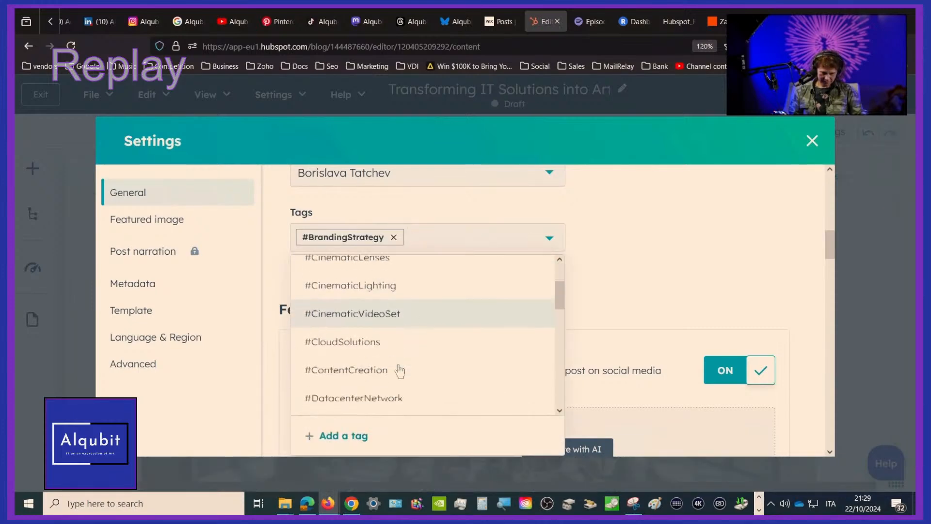
left_click(388, 361)
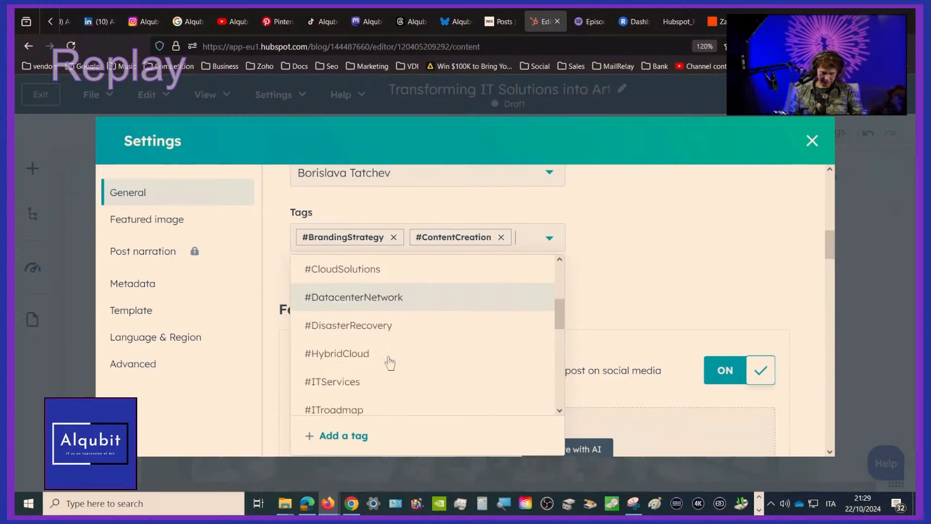
left_click(370, 381)
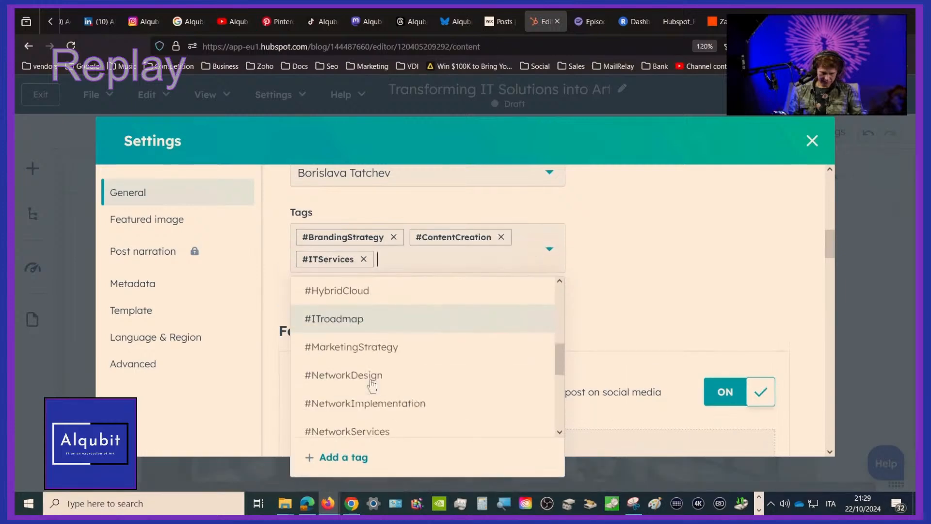
Add the tags #ITroadmap, #MarketingStrategy and #alqubit to the post, removing the mistakenly added #HybridCloud tag
left_click(356, 320)
left_click(394, 319)
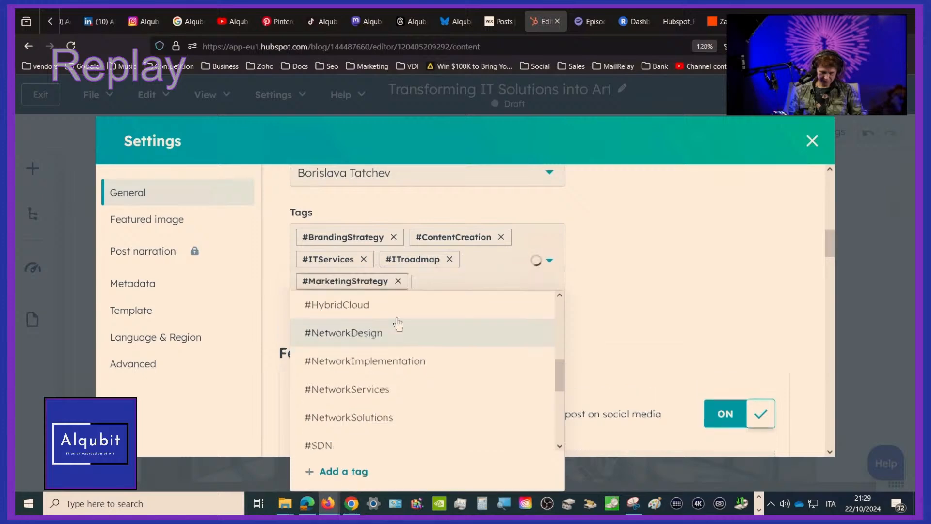
left_click(396, 314)
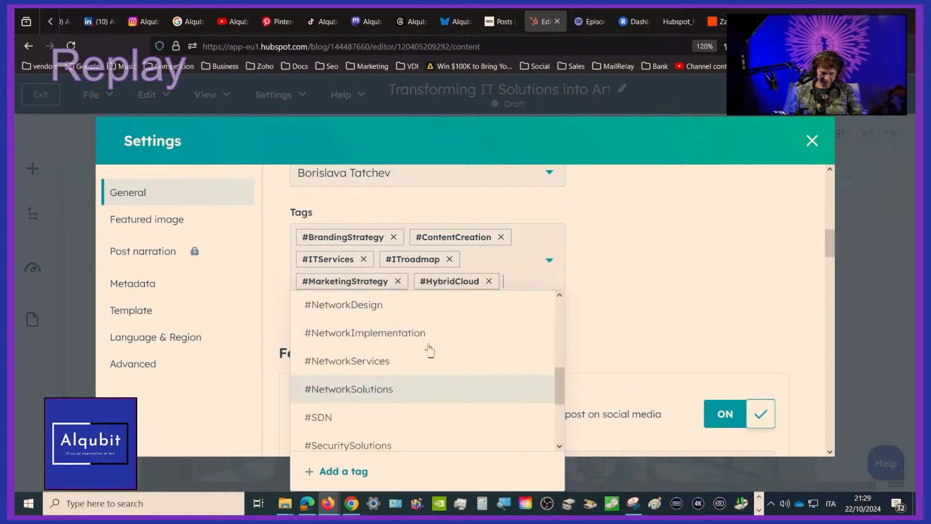
left_click(489, 281)
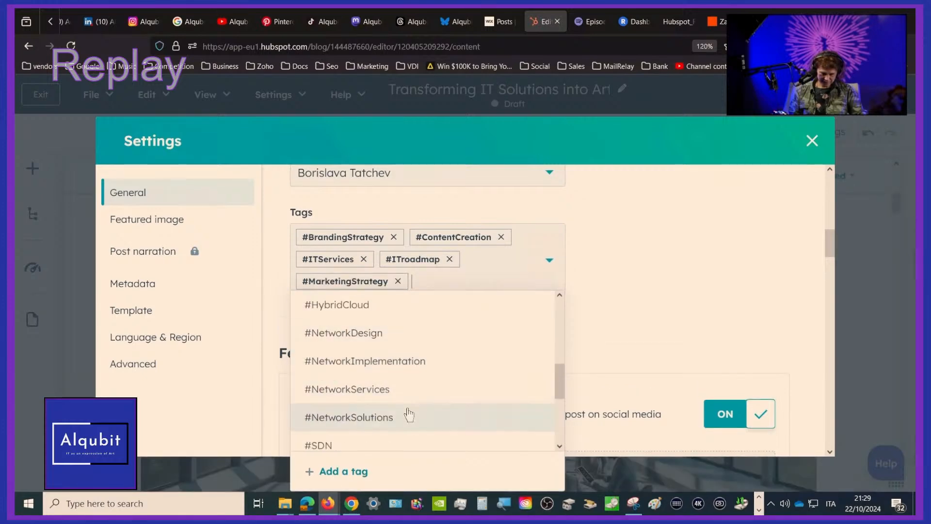
scroll(407, 412, "down", 3)
left_click(380, 379)
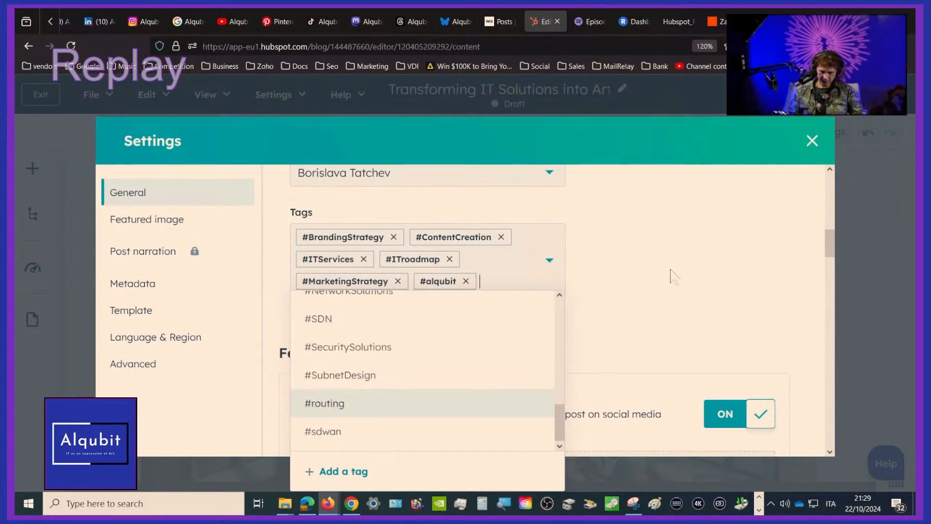
left_click(743, 256)
scroll(743, 255, "down", 8)
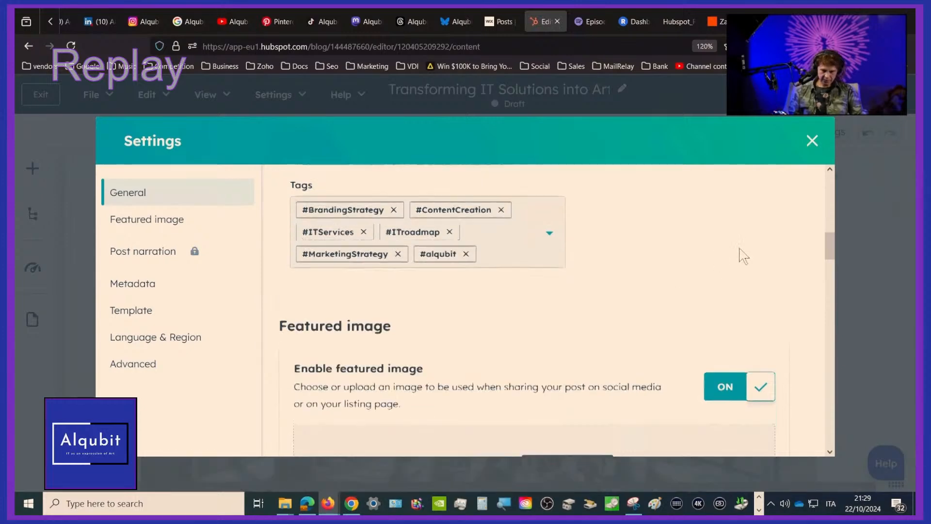
Check the blog post's tags and featured image settings and try to edit its post narration
scroll(743, 256, "down", 4)
scroll(743, 256, "up", 10)
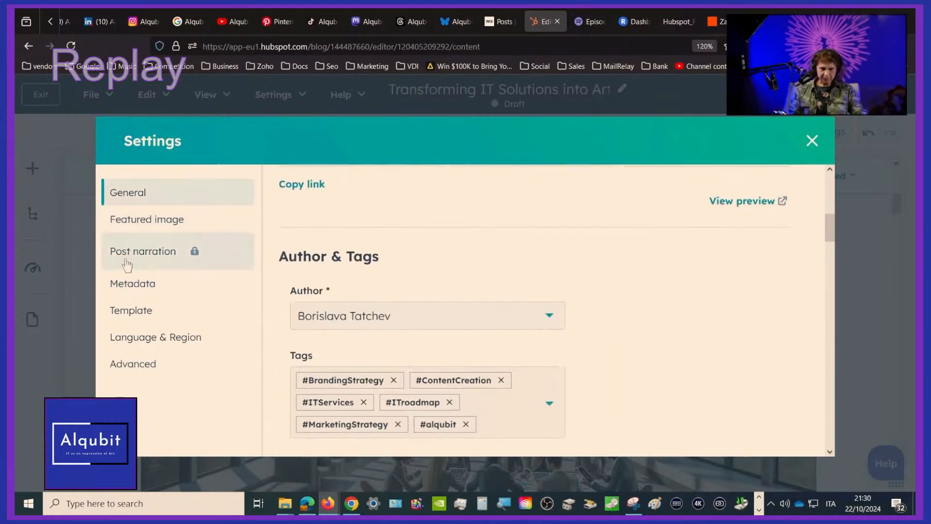
left_click(126, 263)
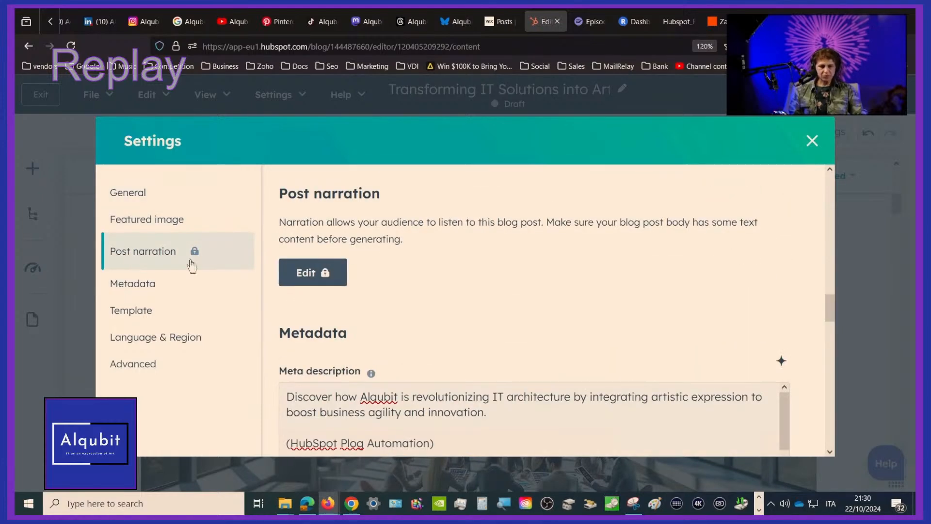
left_click(323, 279)
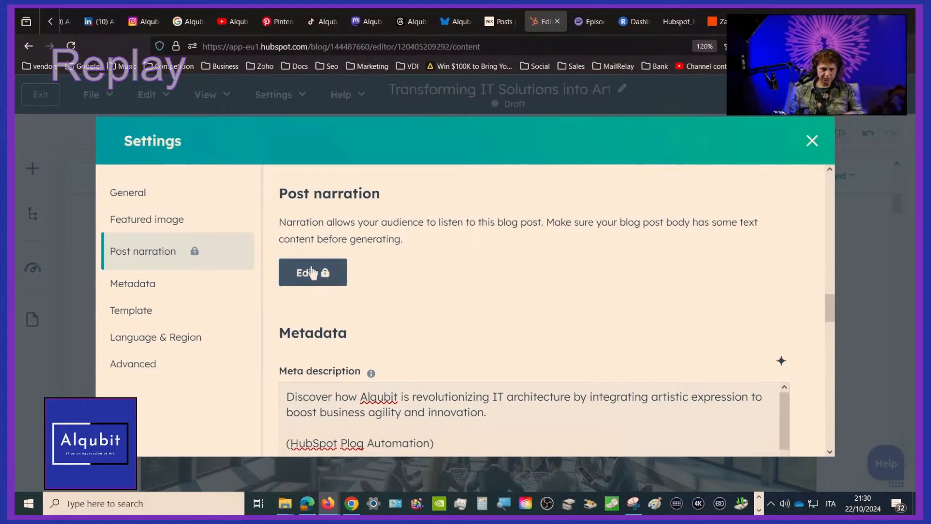
left_click(811, 141)
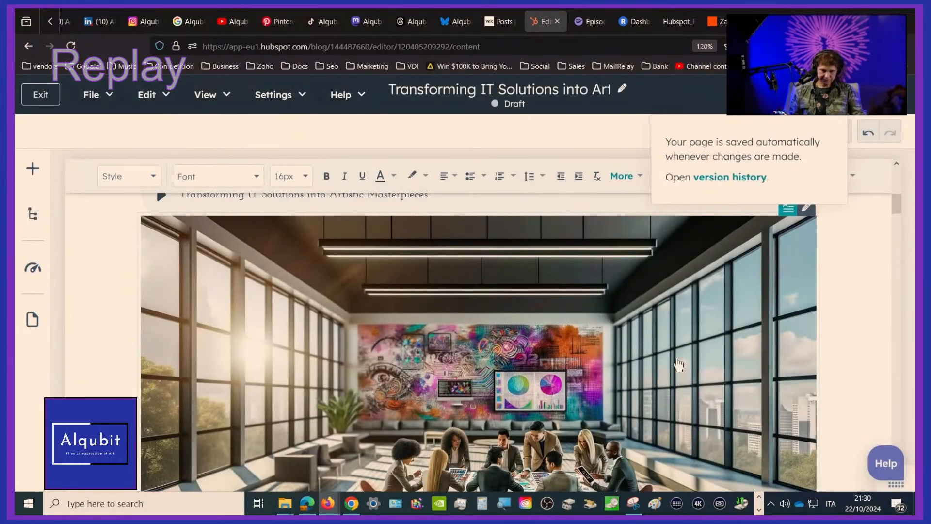
Look over the post's title, image and body text in the editor and publish the blog post
scroll(678, 364, "down", 4)
scroll(677, 363, "up", 8)
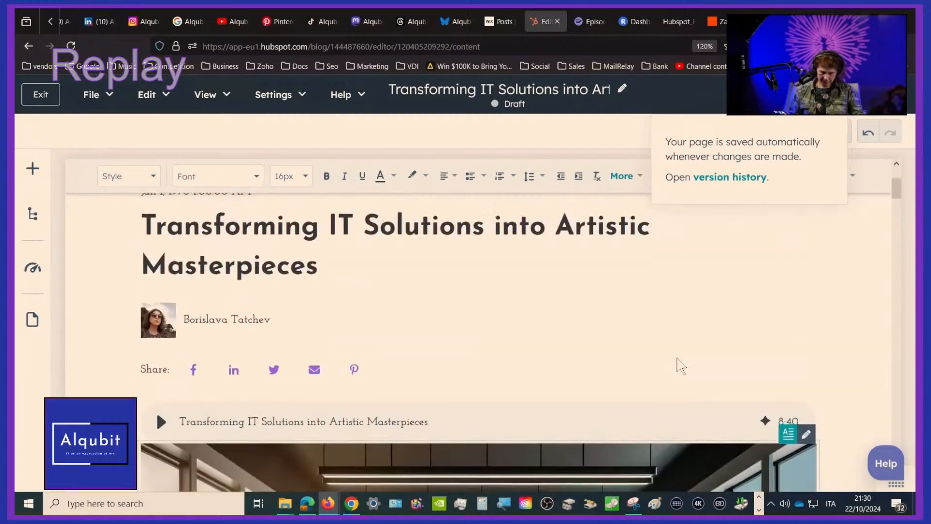
scroll(678, 364, "down", 11)
scroll(678, 365, "down", 10)
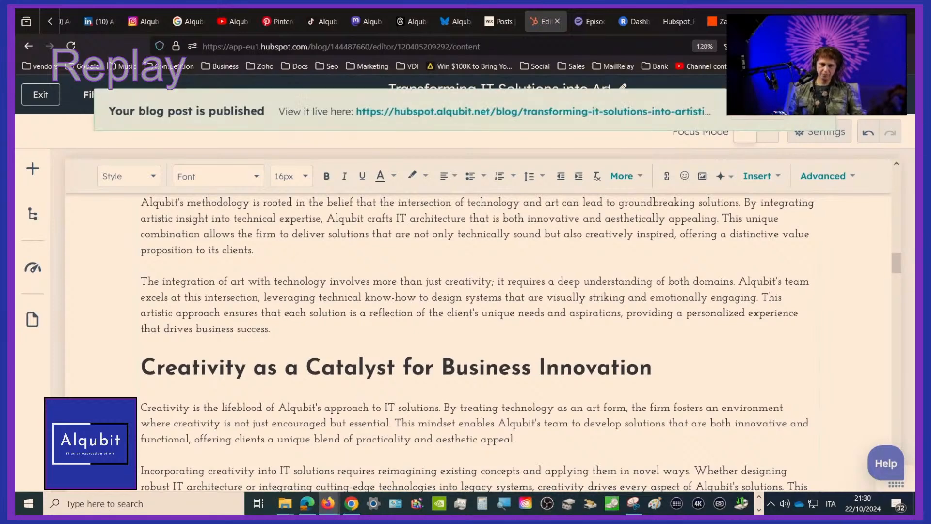
Open the published post's live page, dismiss the cookie notice and read through the article
left_click(648, 112)
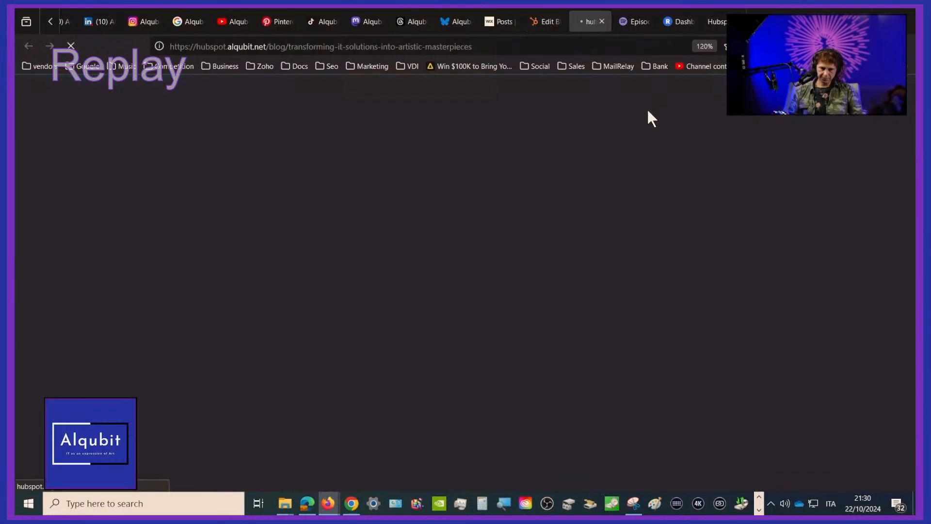
scroll(567, 286, "down", 5)
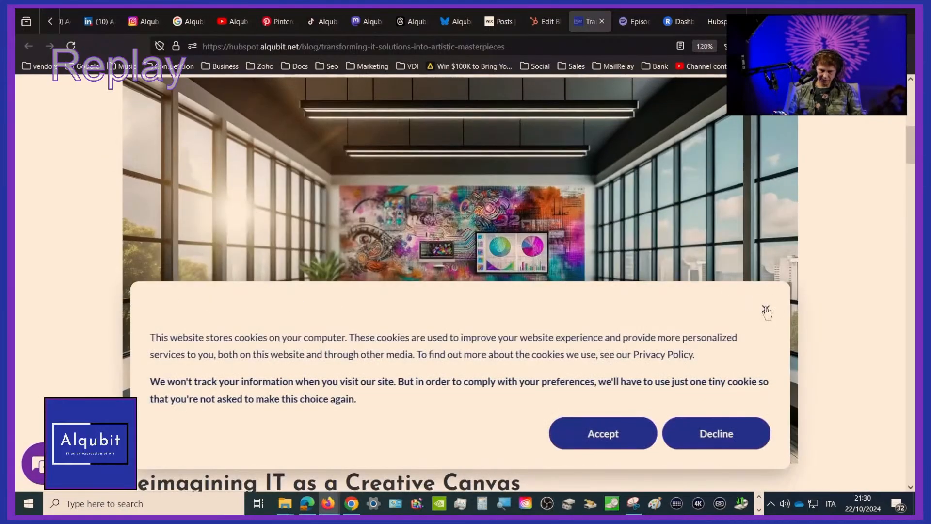
left_click(766, 311)
scroll(630, 359, "down", 10)
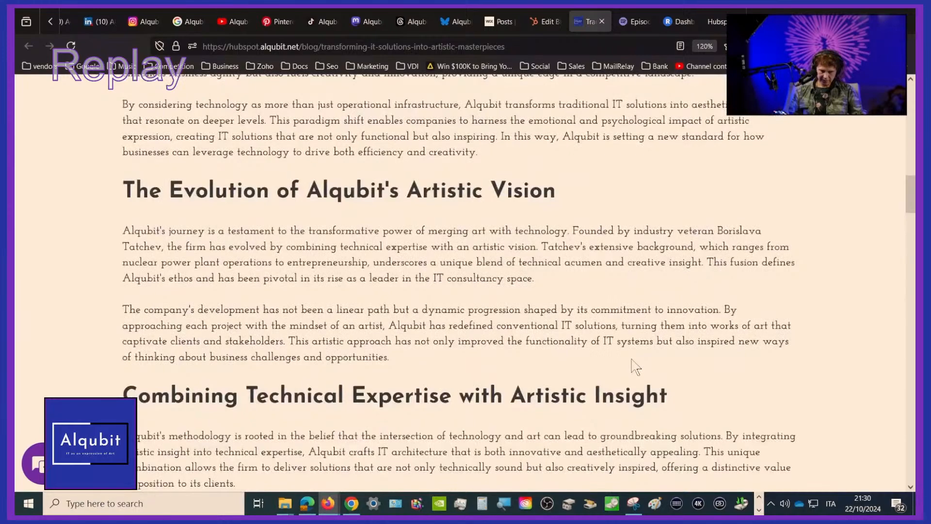
scroll(636, 369, "down", 6)
scroll(634, 370, "down", 4)
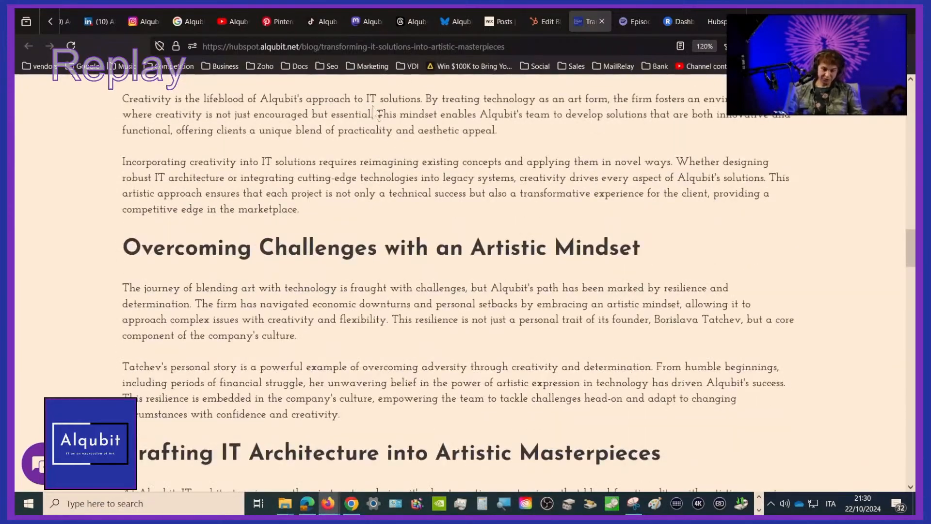
Switch to Alqubit's Bluesky profile, reload it and check the latest posts for the newly published article
left_click(454, 17)
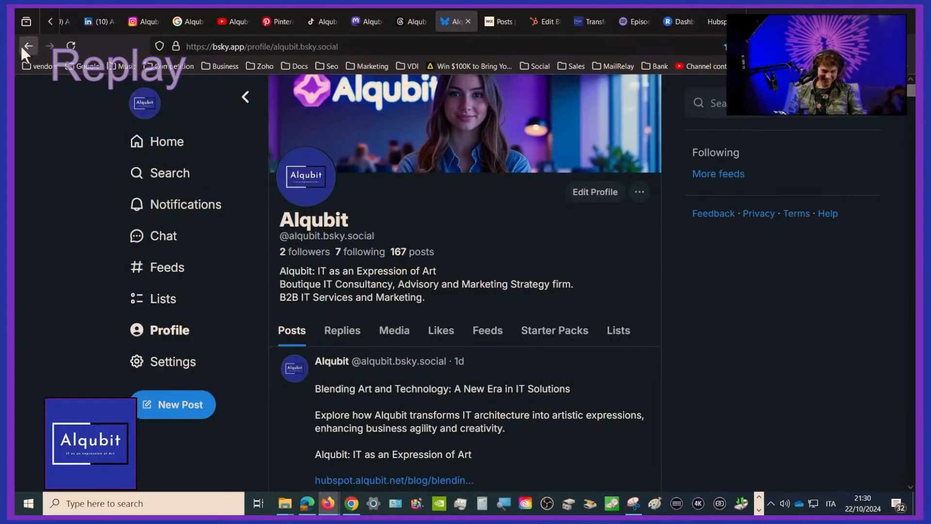
left_click(73, 41)
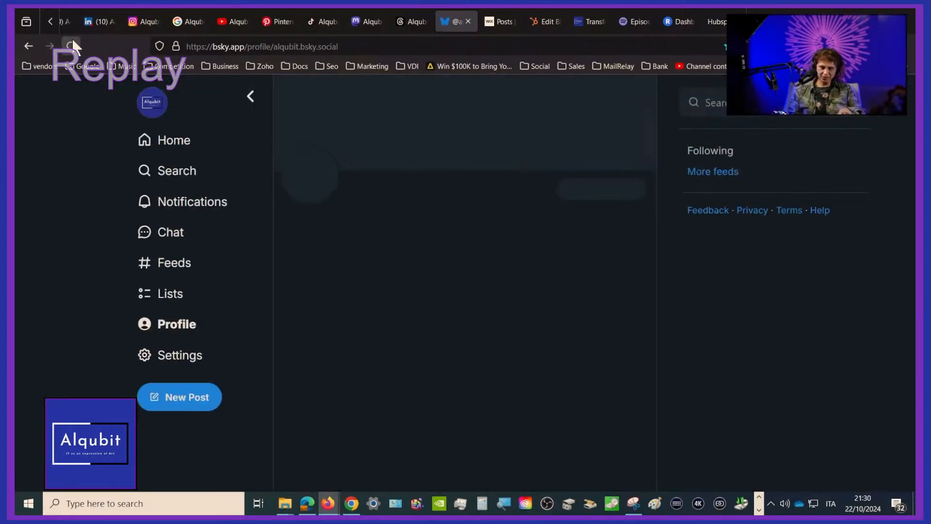
scroll(361, 289, "down", 6)
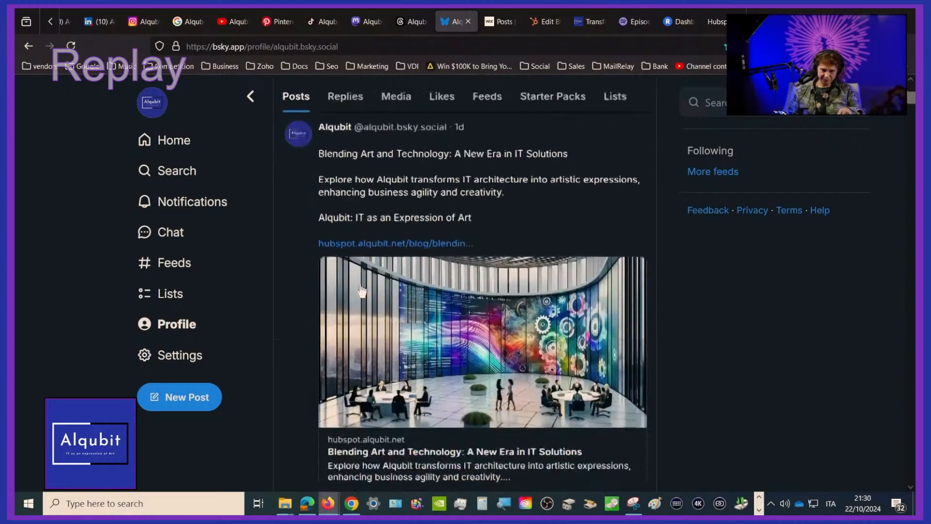
scroll(361, 289, "up", 4)
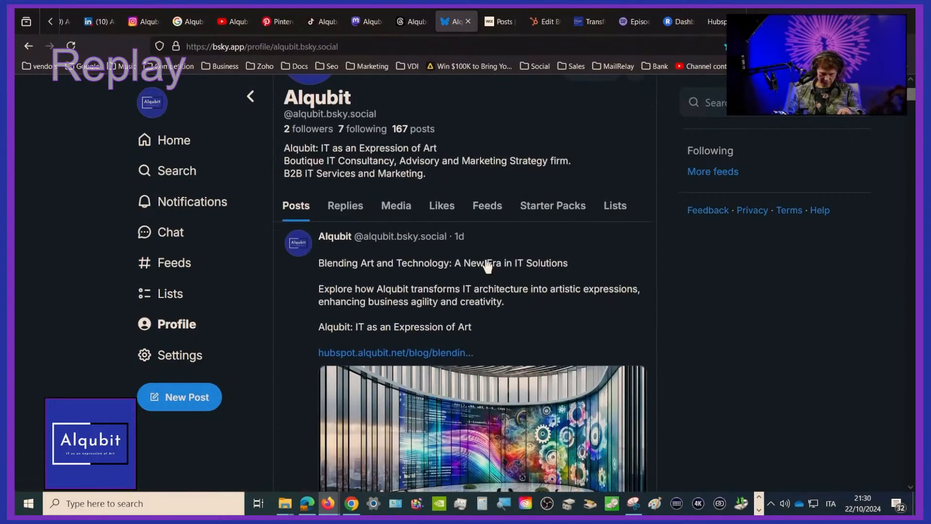
left_click(70, 45)
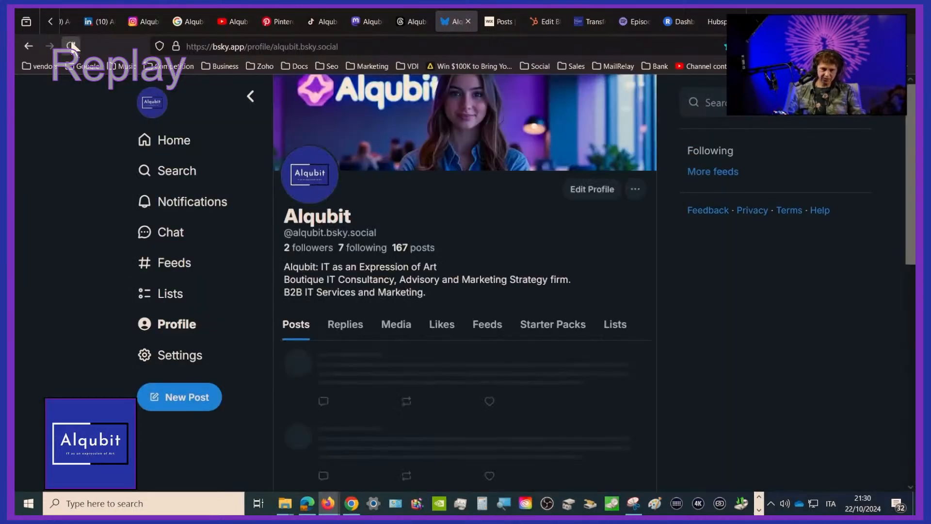
scroll(609, 339, "down", 5)
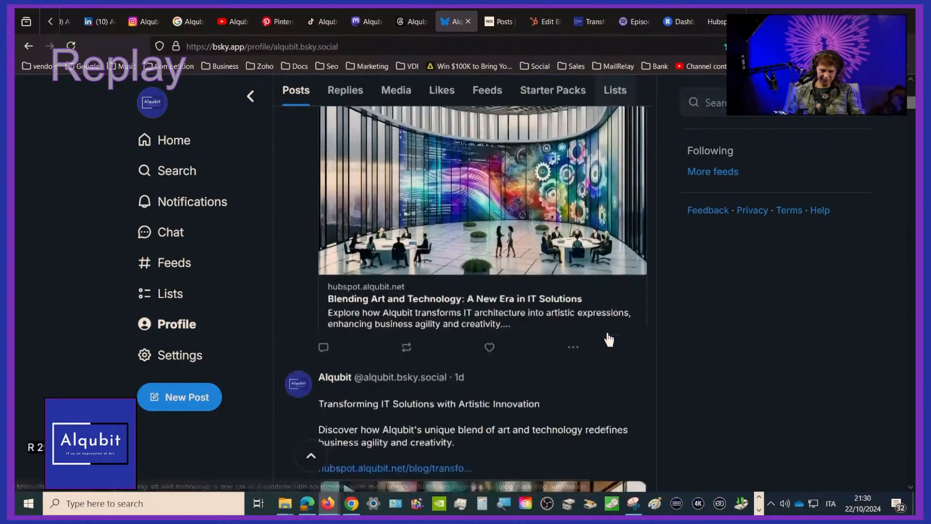
scroll(609, 339, "up", 5)
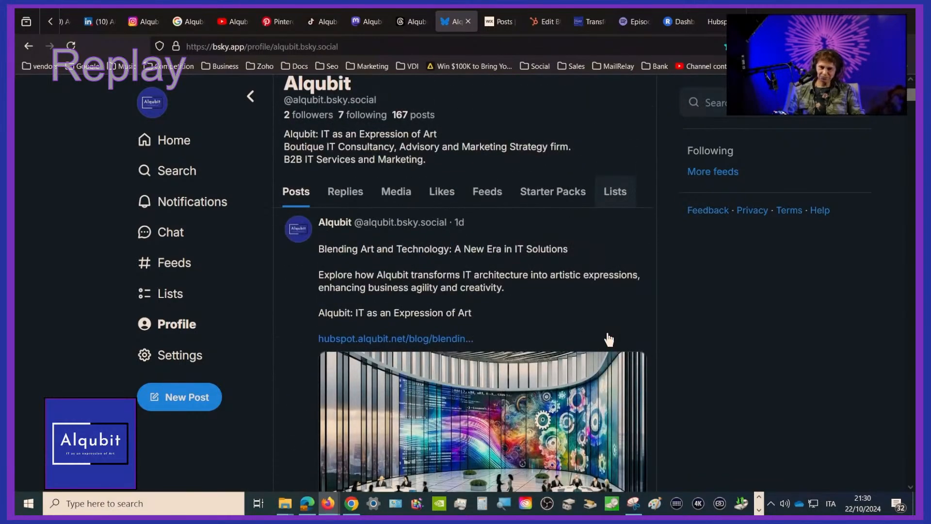
scroll(609, 338, "down", 3)
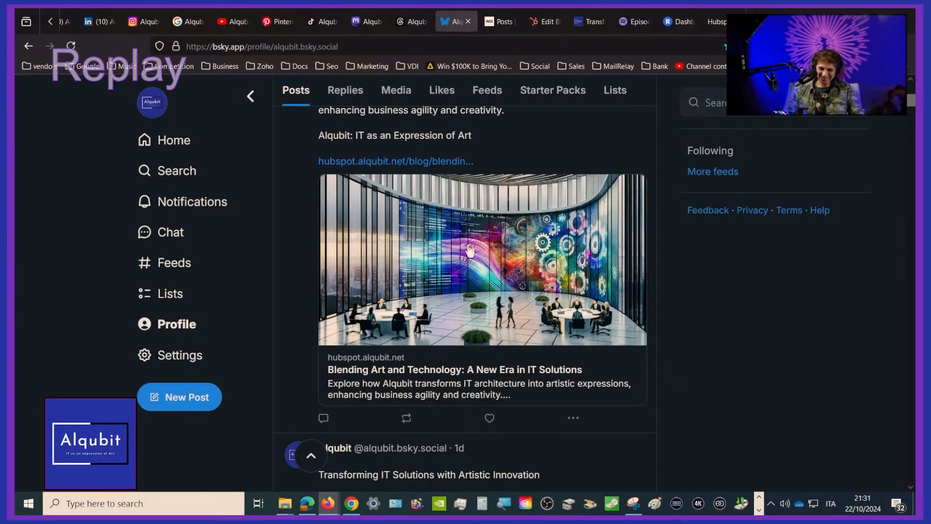
scroll(468, 260, "up", 5)
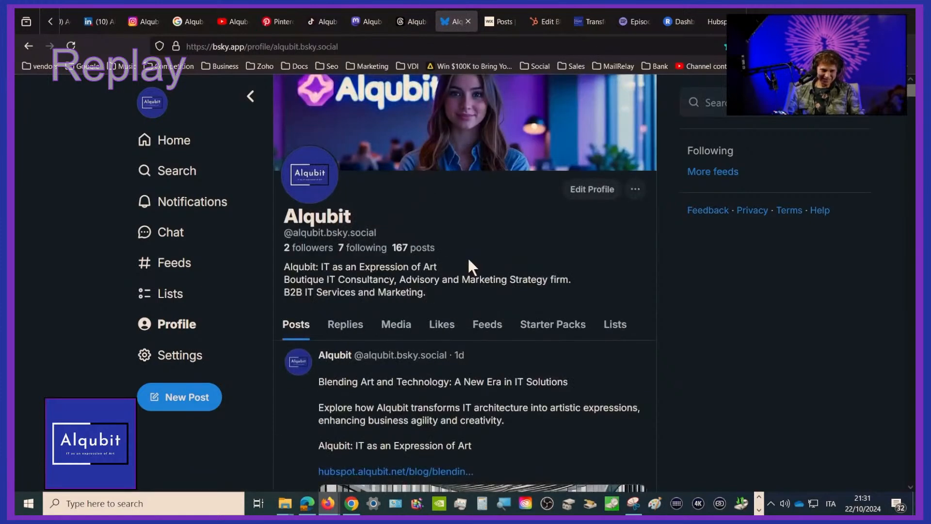
scroll(468, 261, "down", 8)
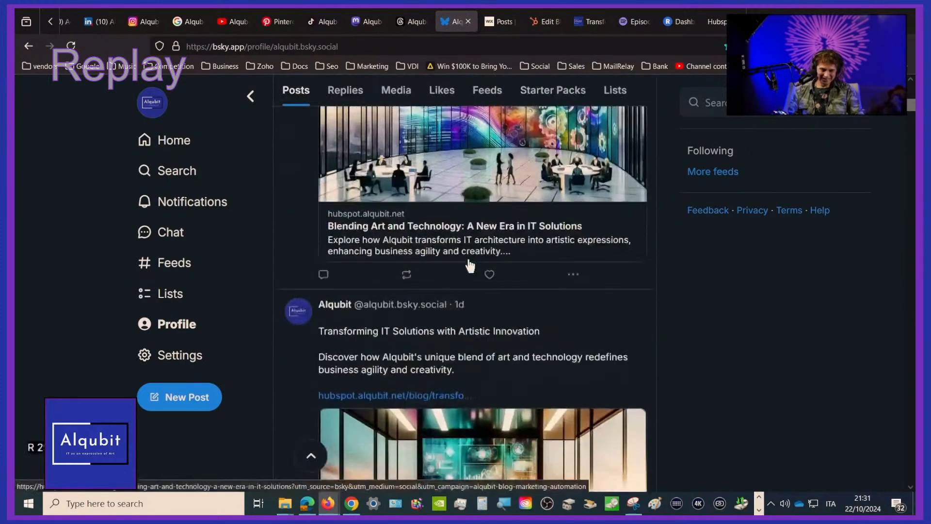
scroll(468, 260, "down", 5)
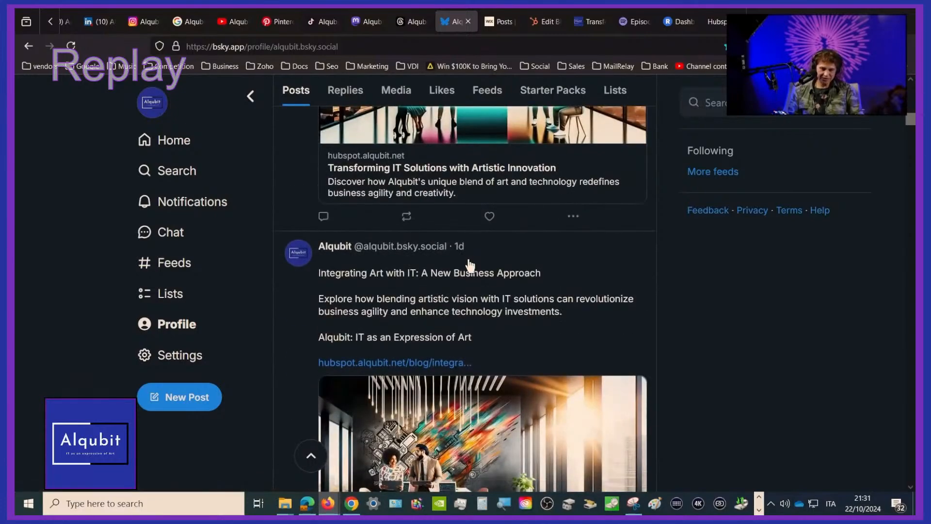
scroll(468, 264, "up", 10)
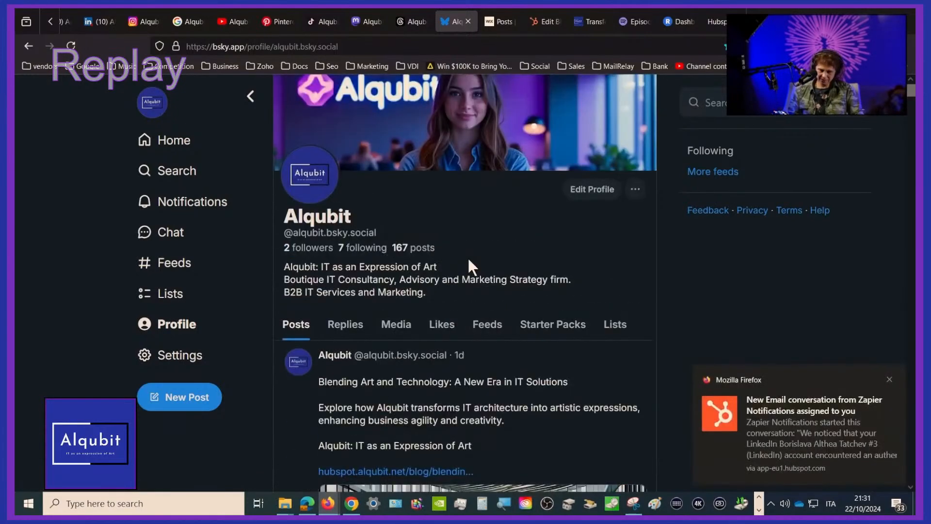
Open the new Zapier Notifications conversation about the LinkedIn account in the HubSpot inbox
left_click(834, 430)
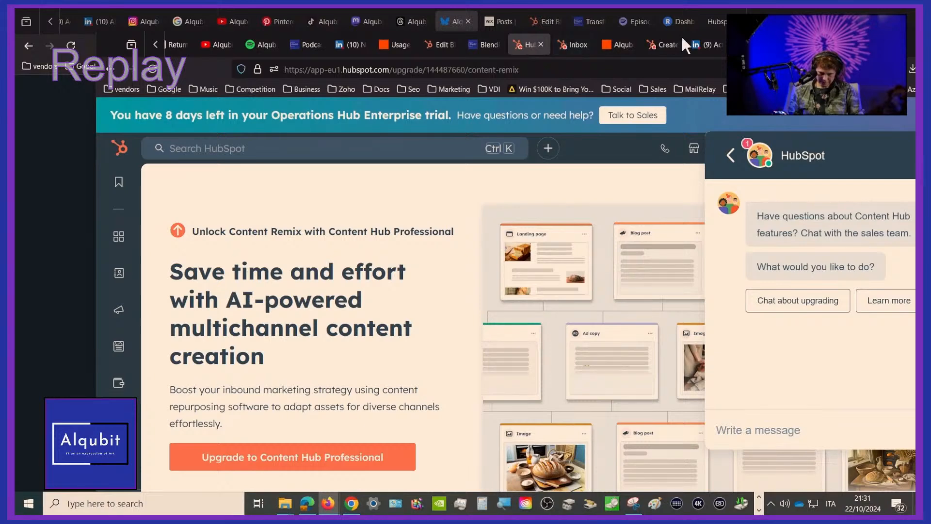
left_click(569, 43)
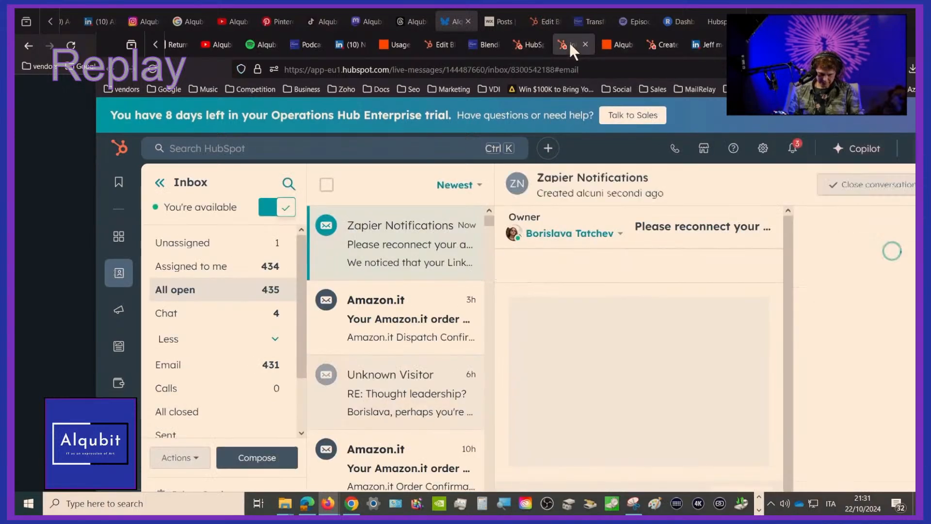
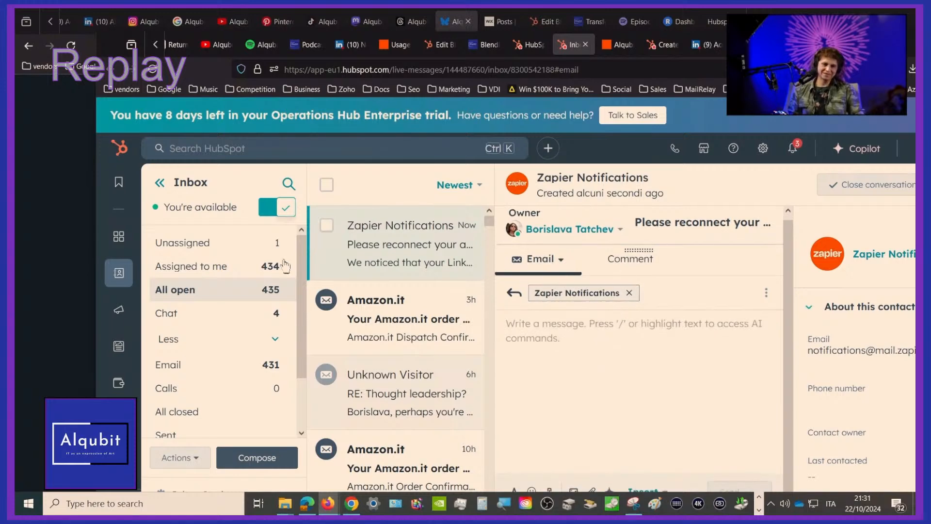
Open the Gmail inbox at mail.google.com in a new browser tab
mouse_move(598, 12)
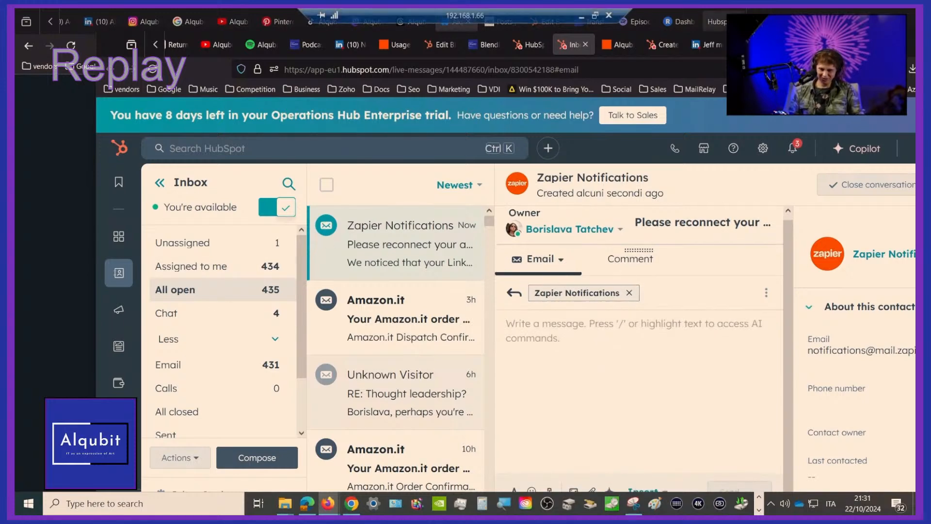
left_click(777, 21)
left_click(600, 47)
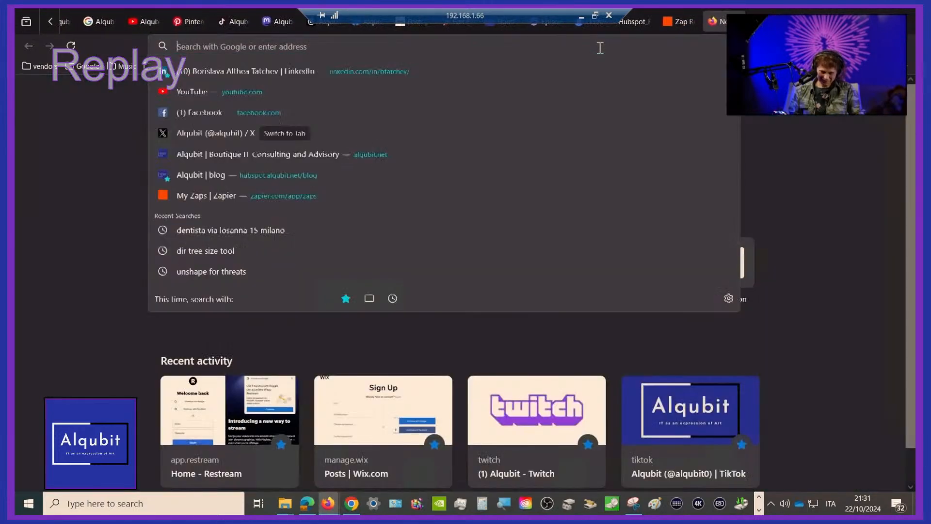
type("m")
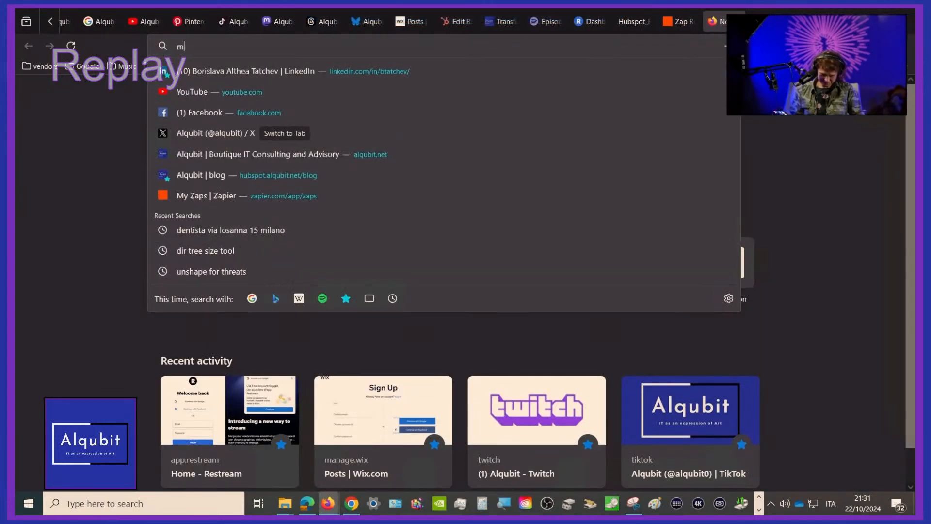
type("ail.google.com/")
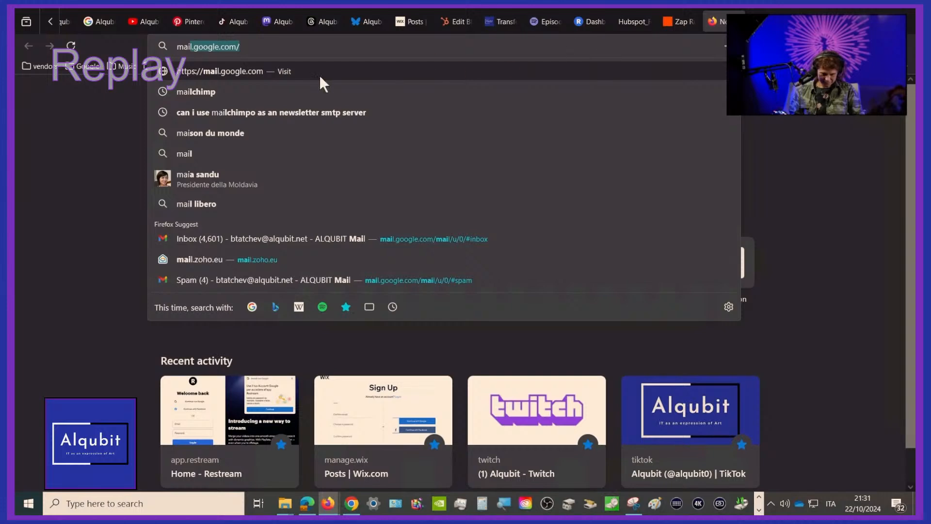
key("Return")
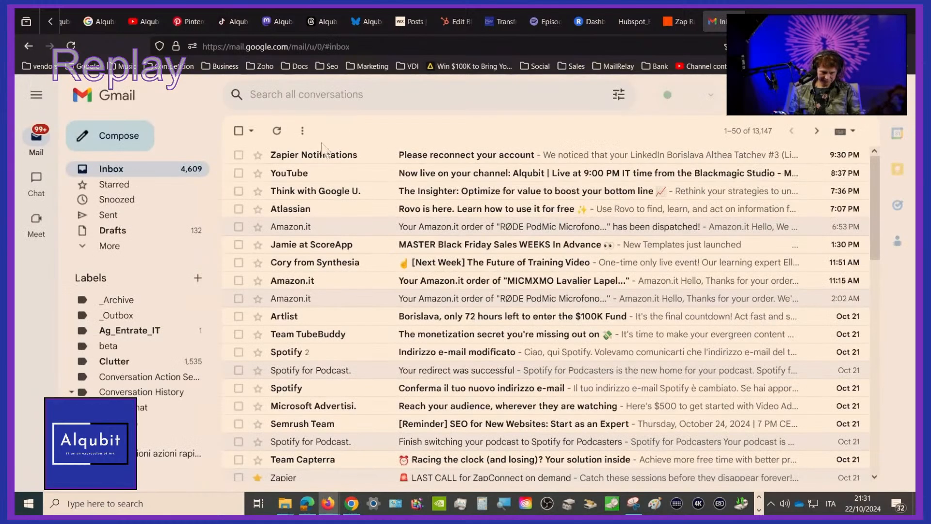
Open the Zapier Notifications email "Please reconnect your account" and read its instructions for reconnecting LinkedIn
left_click(320, 158)
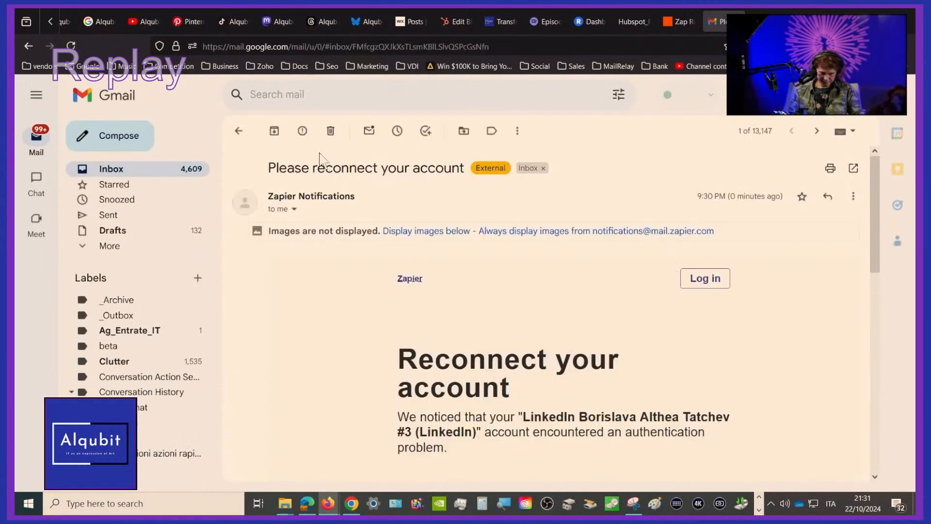
scroll(519, 357, "down", 3)
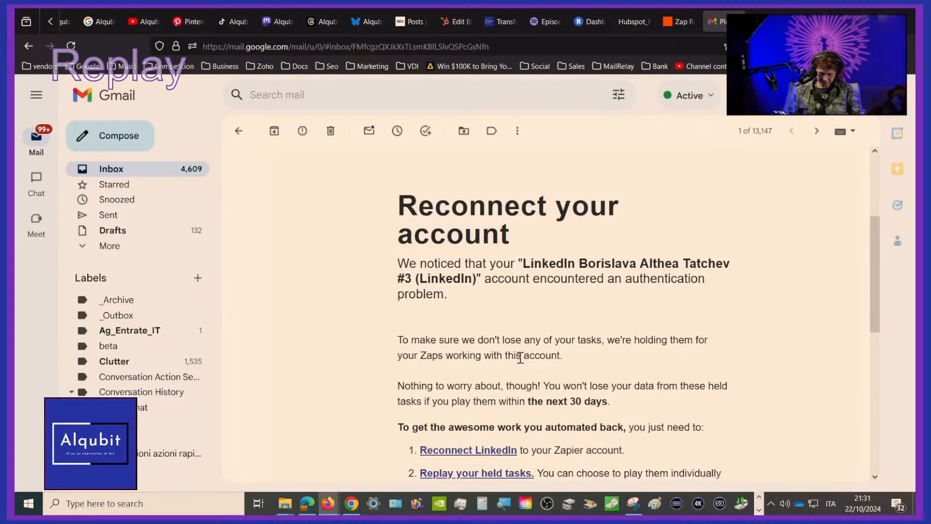
scroll(520, 358, "down", 2)
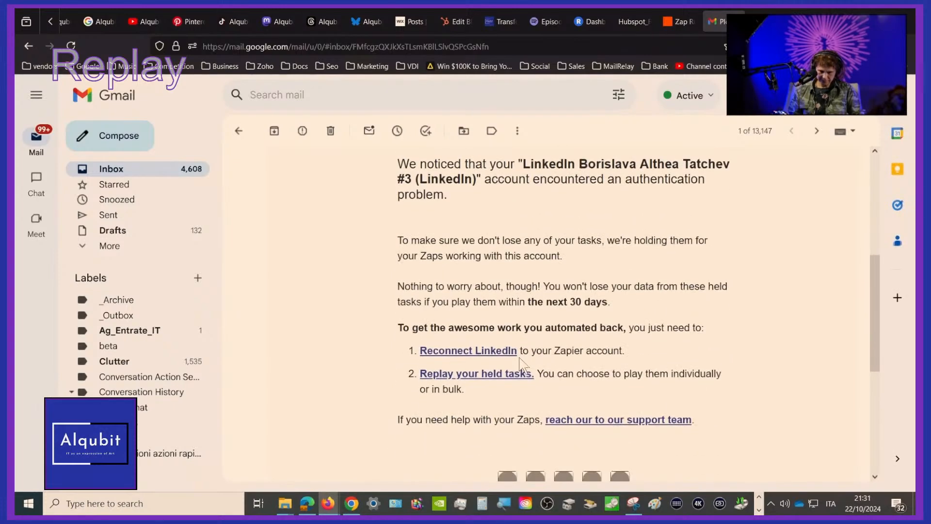
scroll(520, 360, "down", 2)
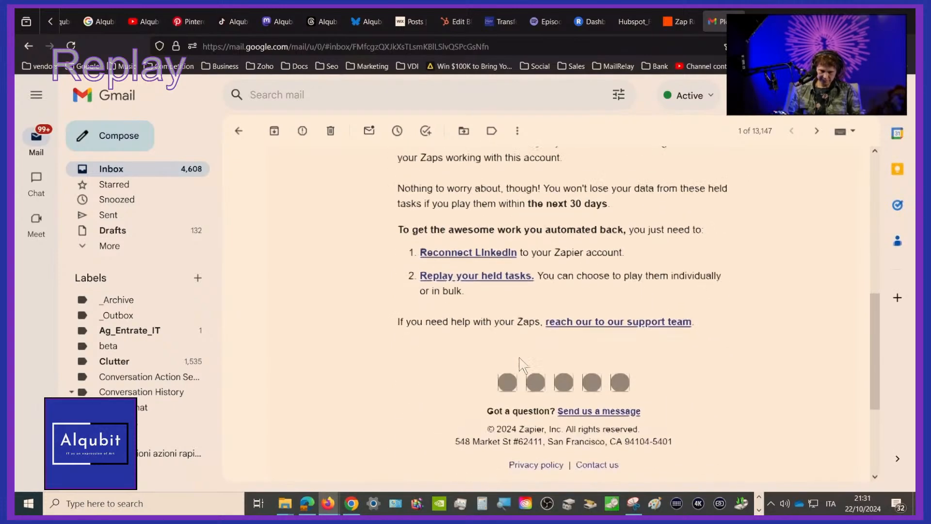
scroll(520, 363, "down", 3)
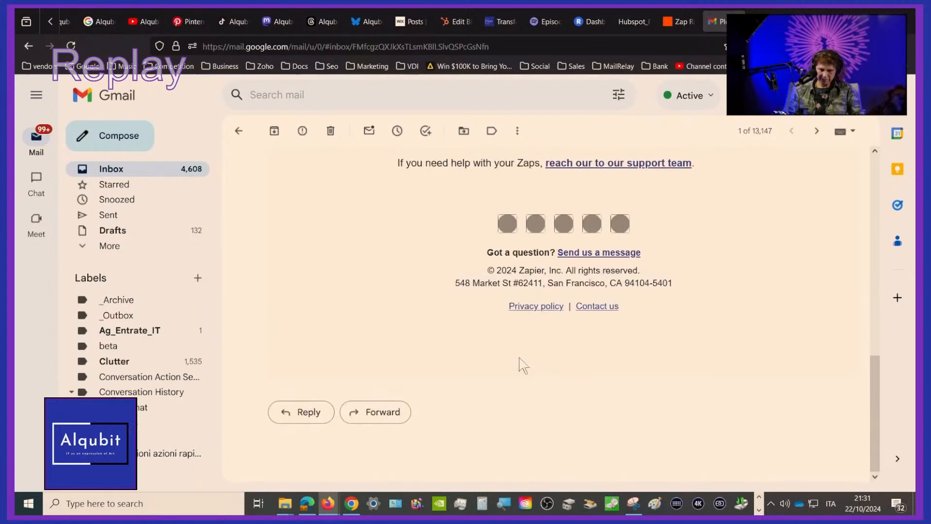
scroll(520, 361, "up", 10)
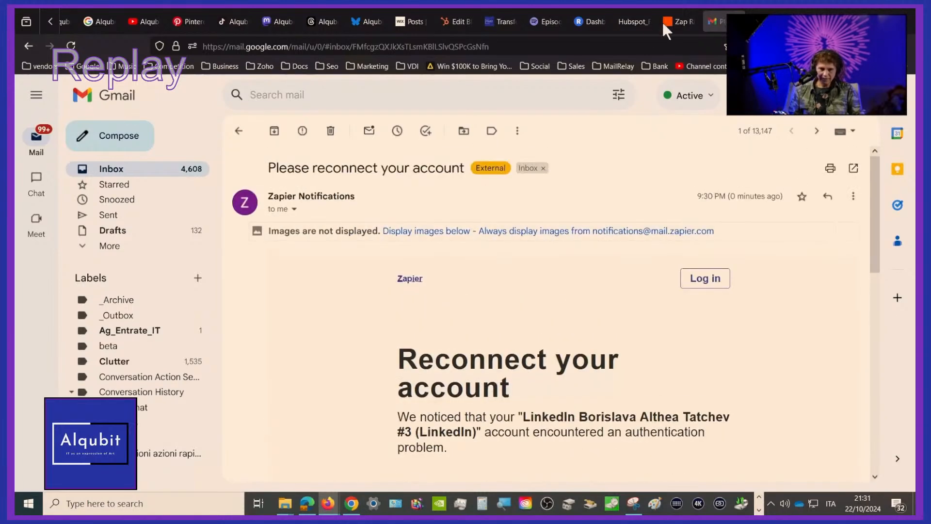
Switch to Zapier's Zap History, open the HubSpot_Blog_to_Linkedin_Profile_Share run and review its HubSpot and LinkedIn step details
left_click(671, 19)
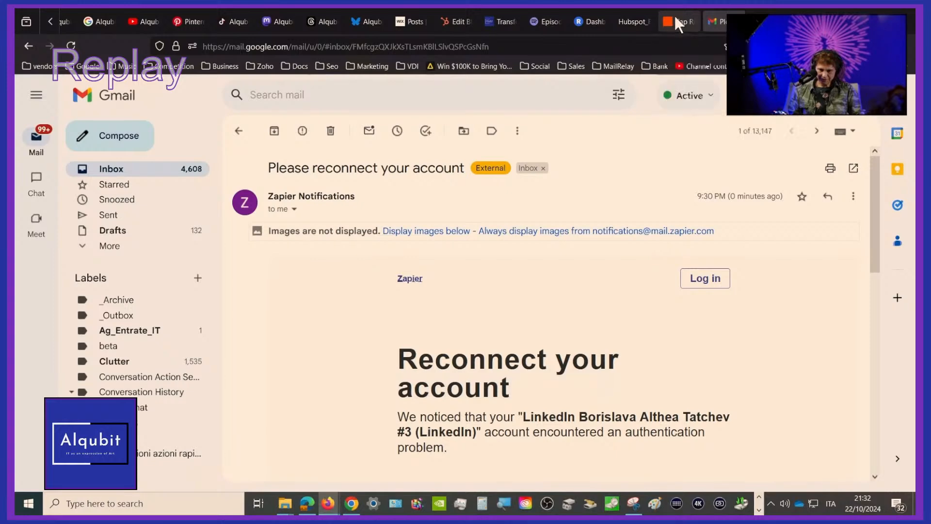
scroll(594, 213, "down", 3)
scroll(594, 213, "down", 2)
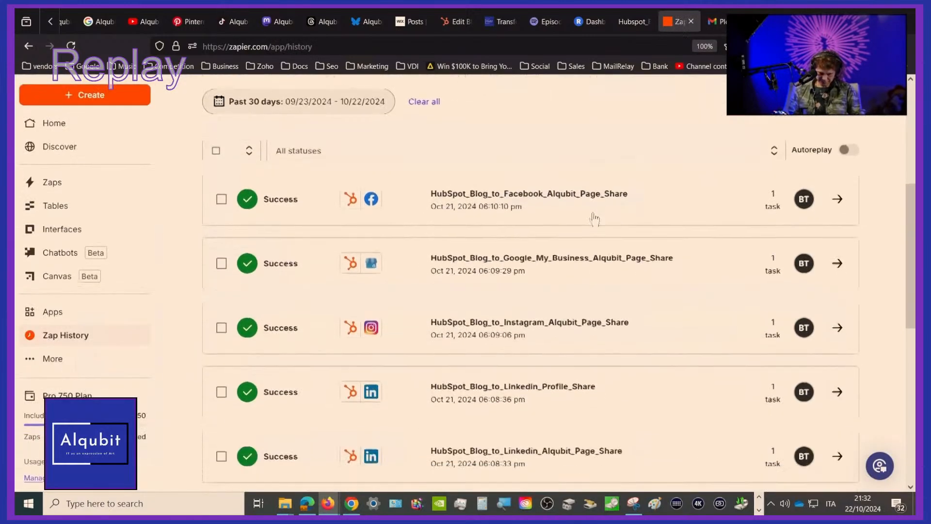
scroll(594, 219, "down", 2)
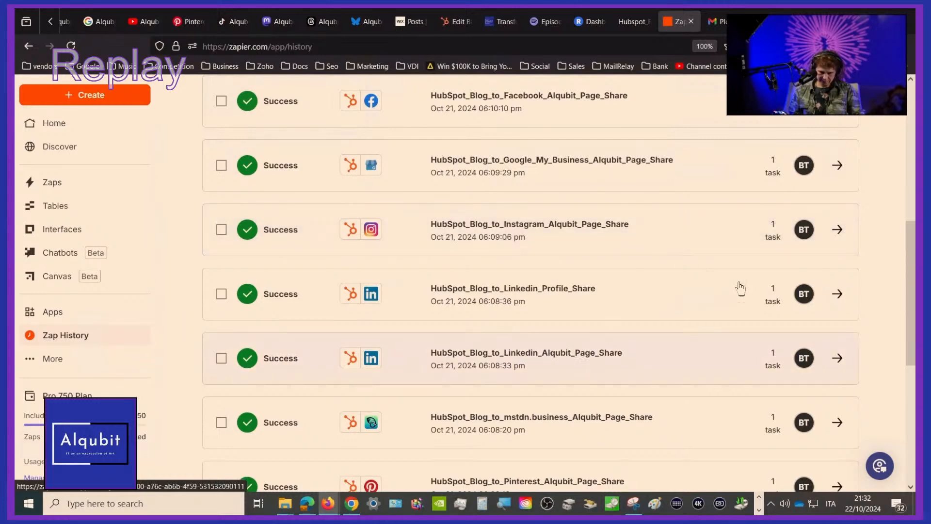
left_click(839, 294)
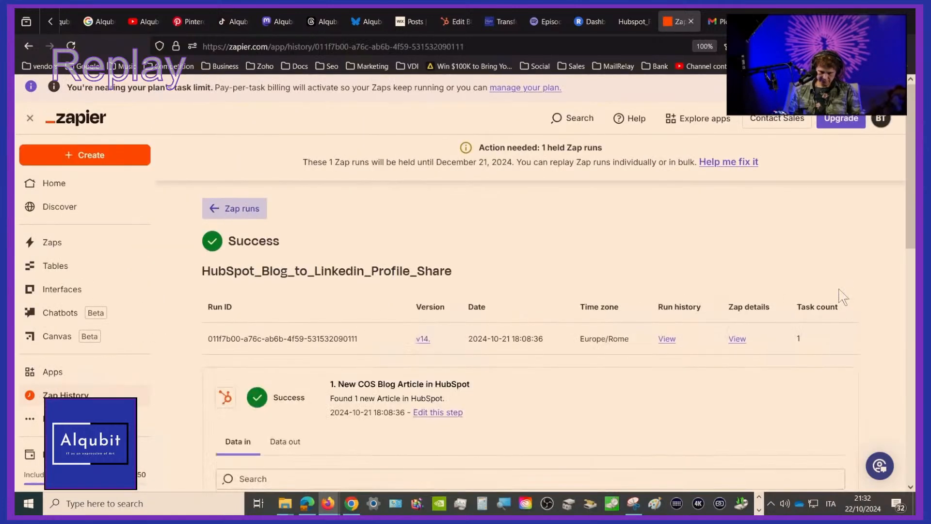
scroll(843, 296, "down", 4)
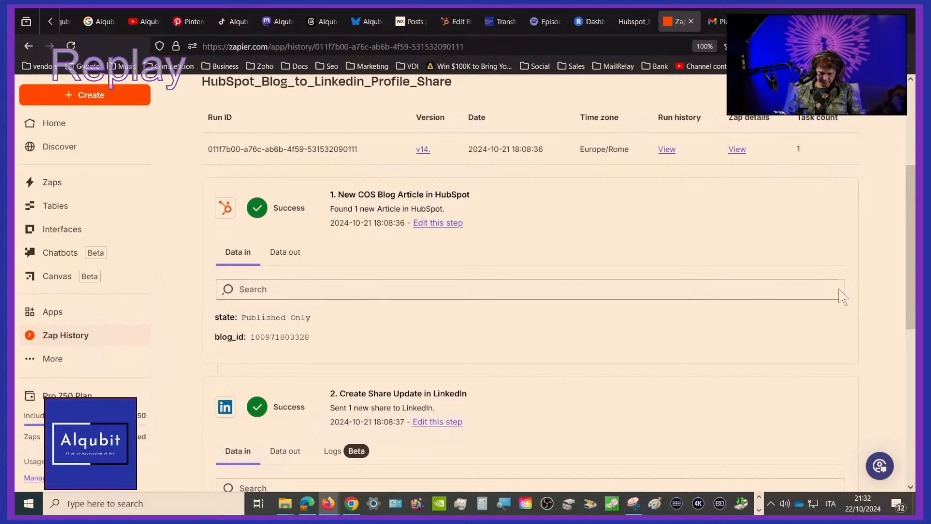
scroll(842, 297, "down", 2)
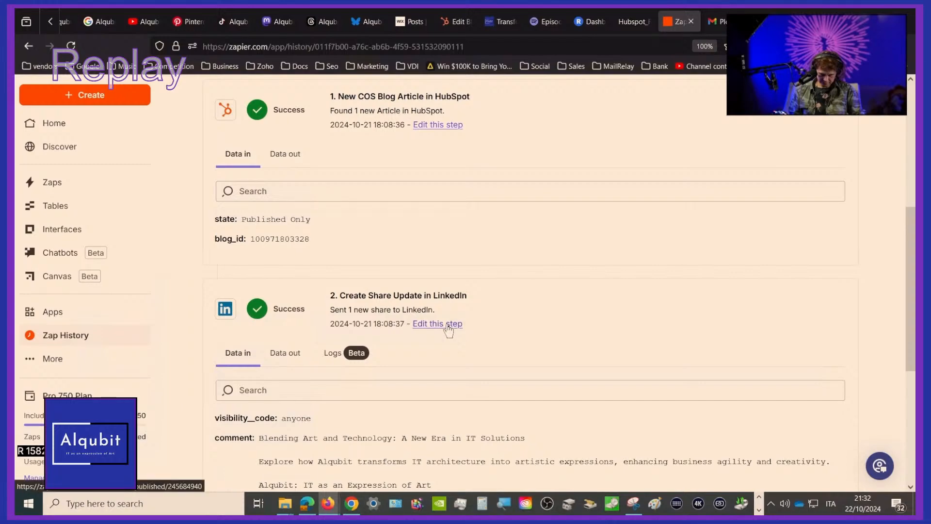
scroll(448, 330, "down", 4)
scroll(446, 326, "up", 10)
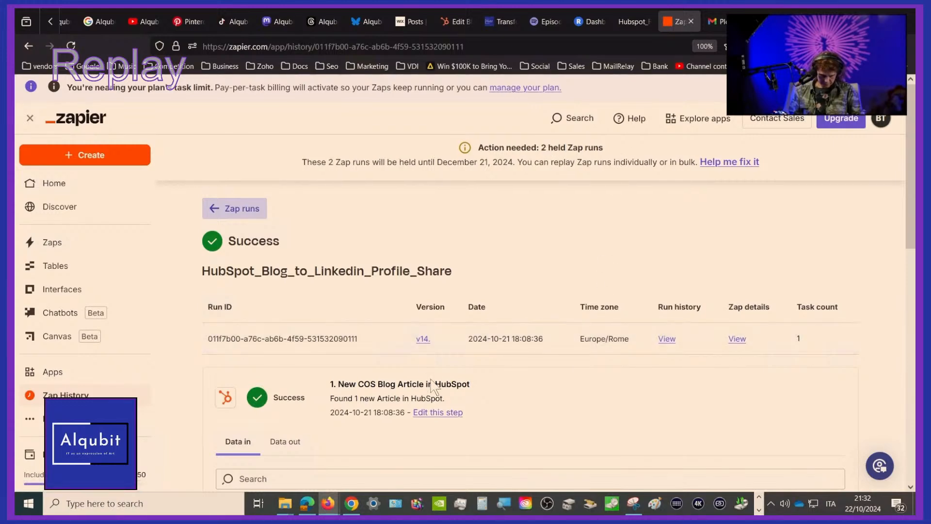
scroll(391, 345, "down", 7)
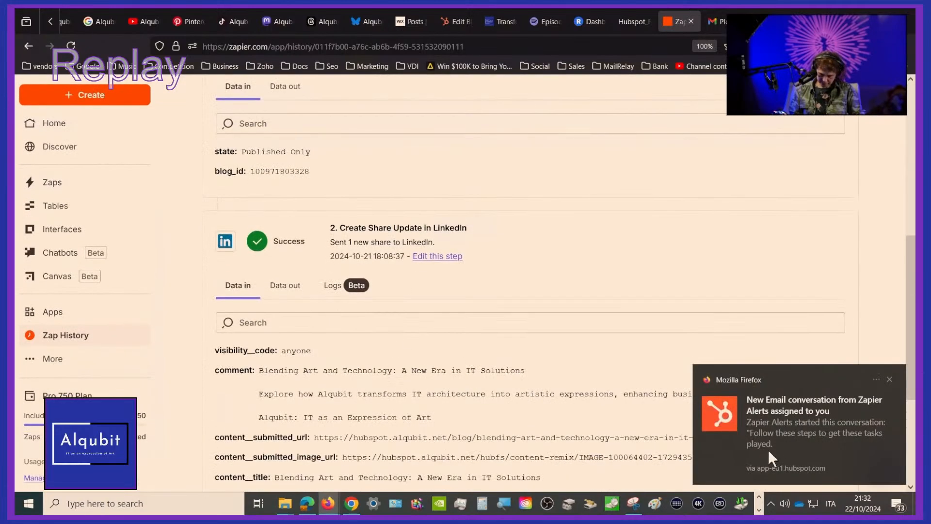
Open the new Zapier Alerts conversation in the HubSpot inbox and read the matching held-tasks email in Gmail
left_click(786, 441)
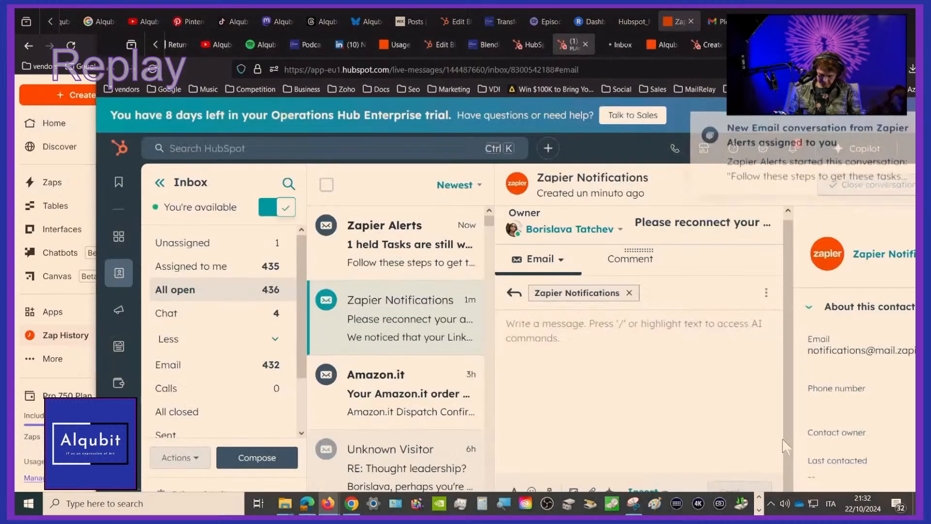
left_click(385, 250)
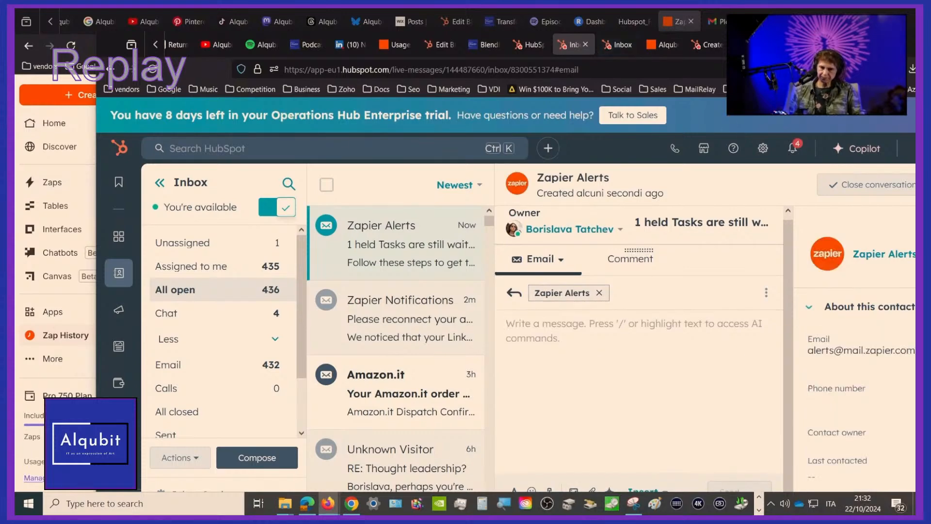
left_click(724, 28)
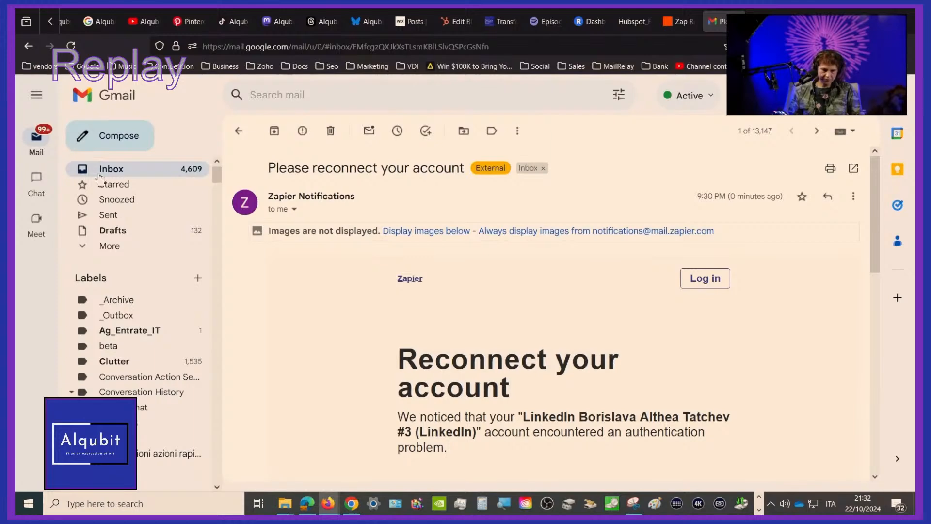
left_click(114, 171)
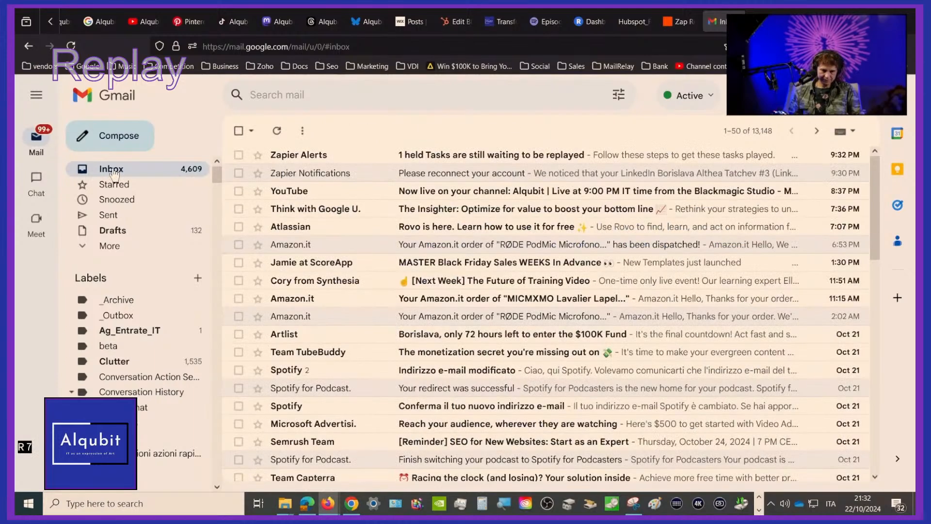
left_click(430, 160)
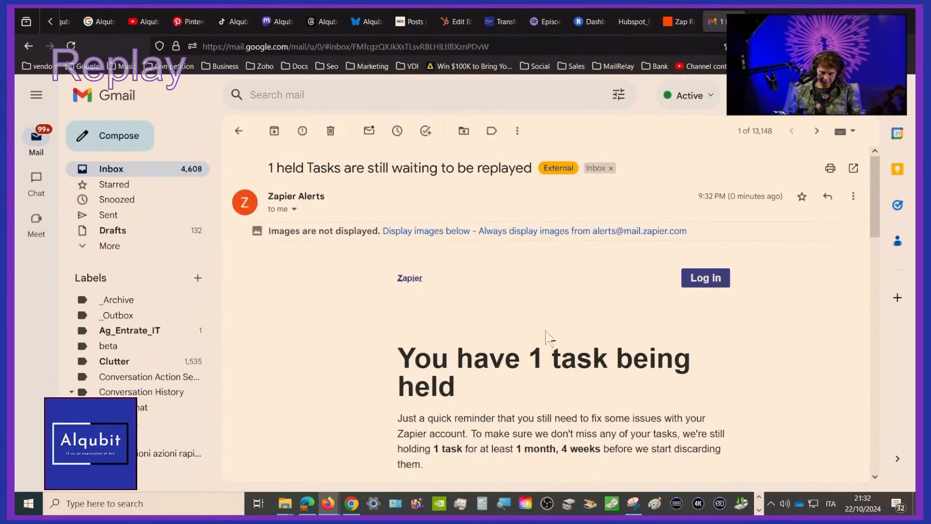
scroll(541, 351, "down", 5)
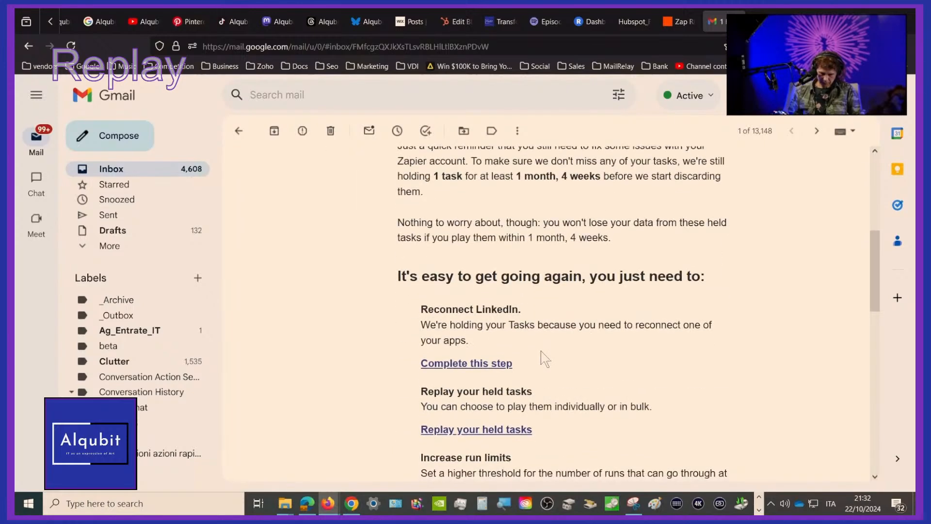
scroll(541, 353, "down", 3)
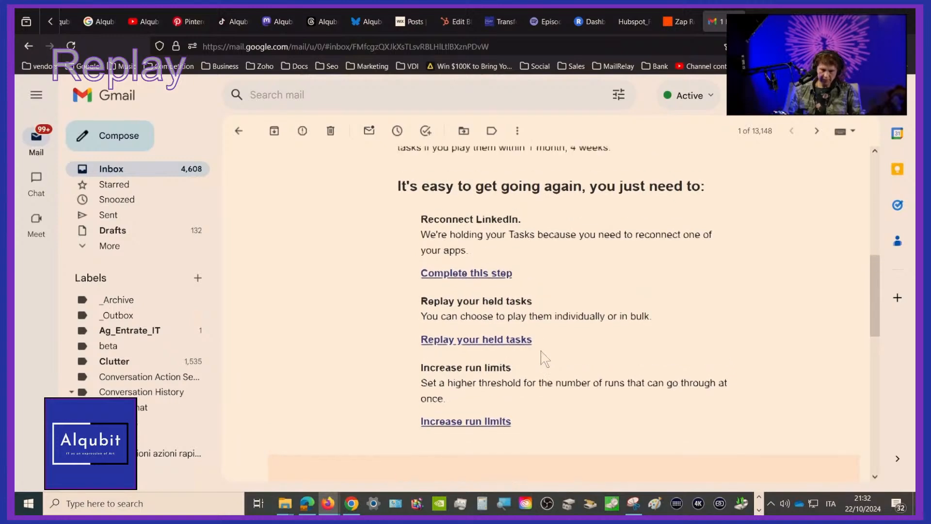
scroll(545, 358, "up", 8)
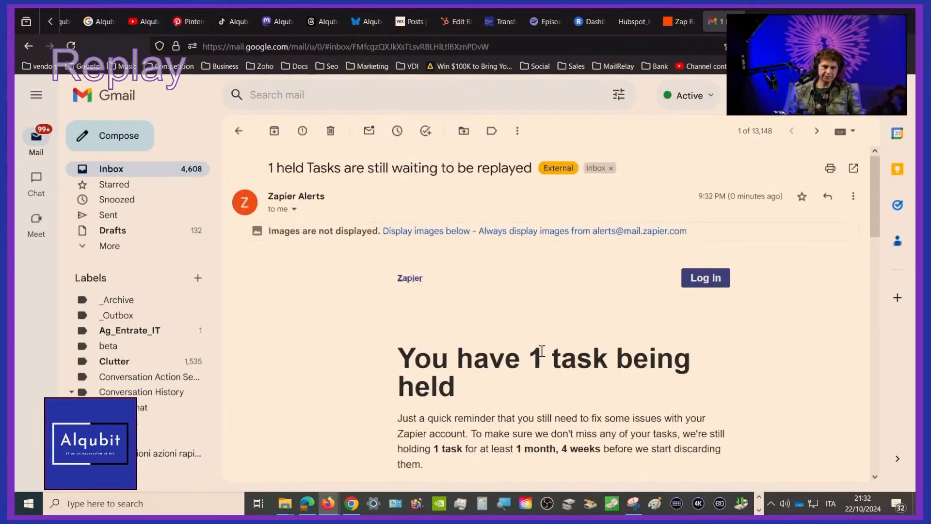
scroll(543, 354, "down", 8)
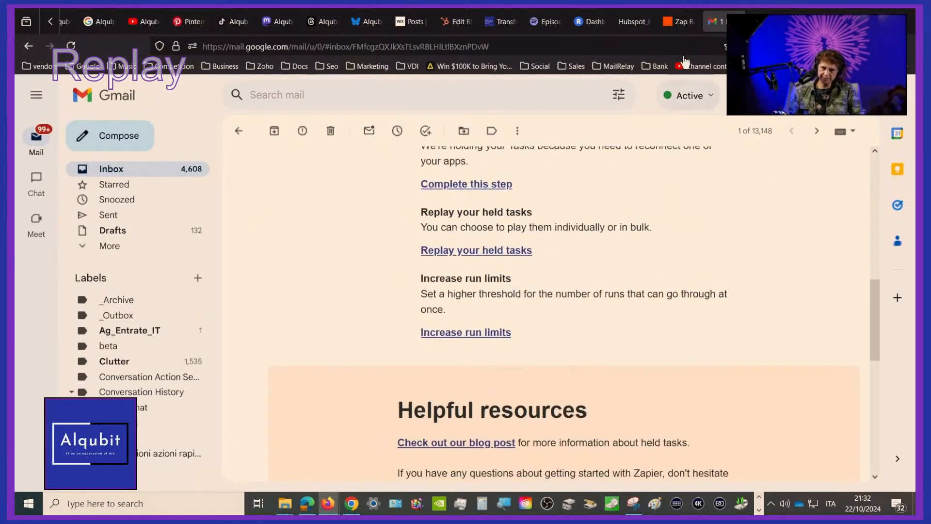
Return to Zapier and open the HubSpot_Blog_to_Linkedin_Profile_Share Zap from the Alqubit_HubSpot_Blog_to_Social_Distribution folder
left_click(683, 21)
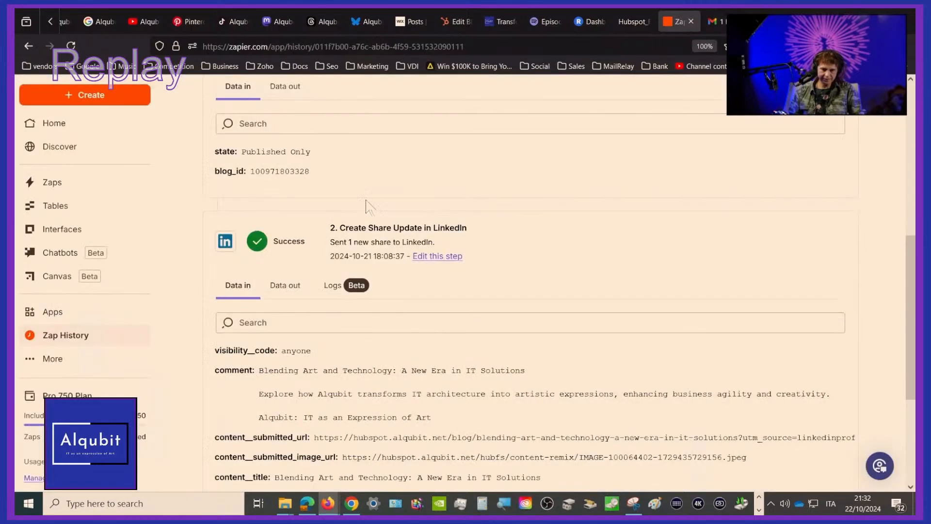
left_click(41, 187)
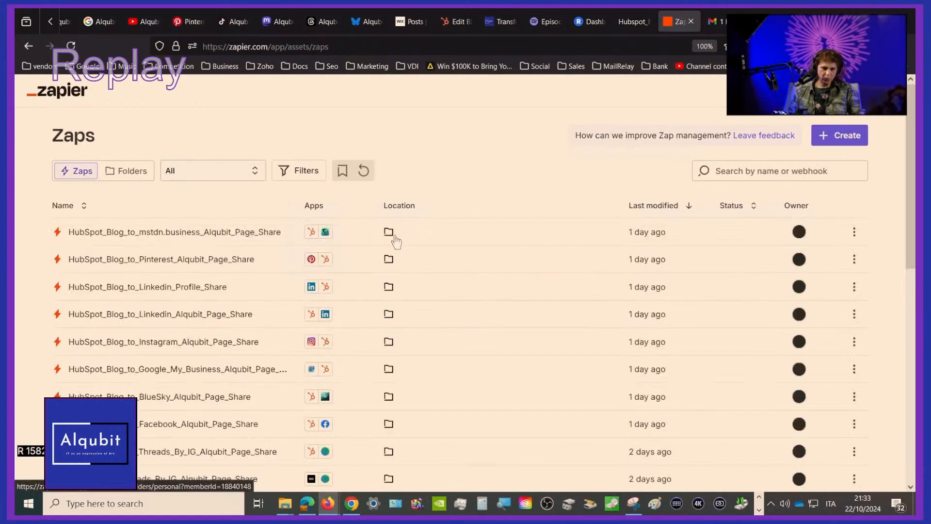
scroll(395, 234, "down", 3)
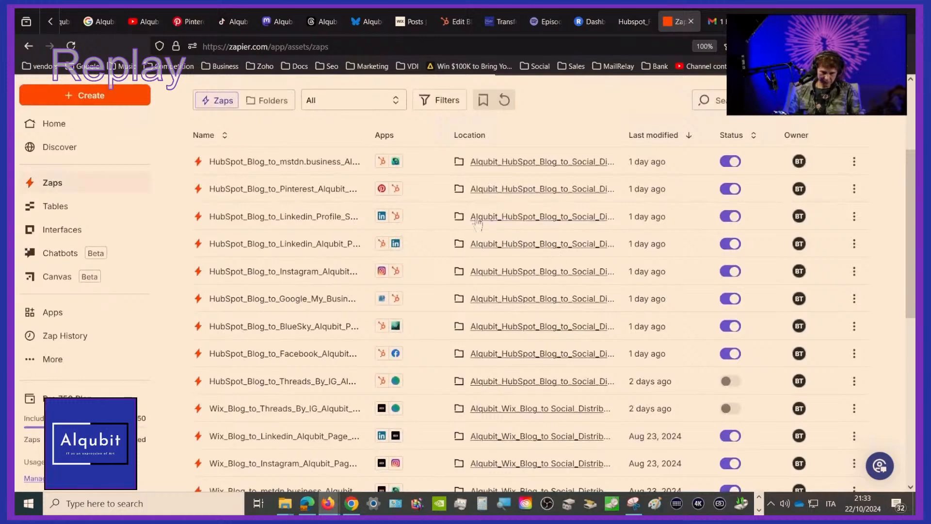
left_click(855, 246)
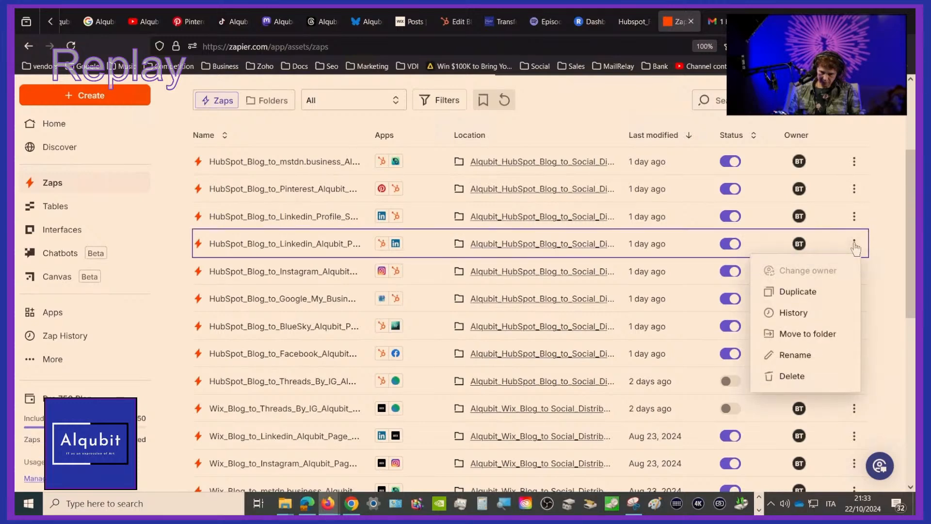
left_click(534, 243)
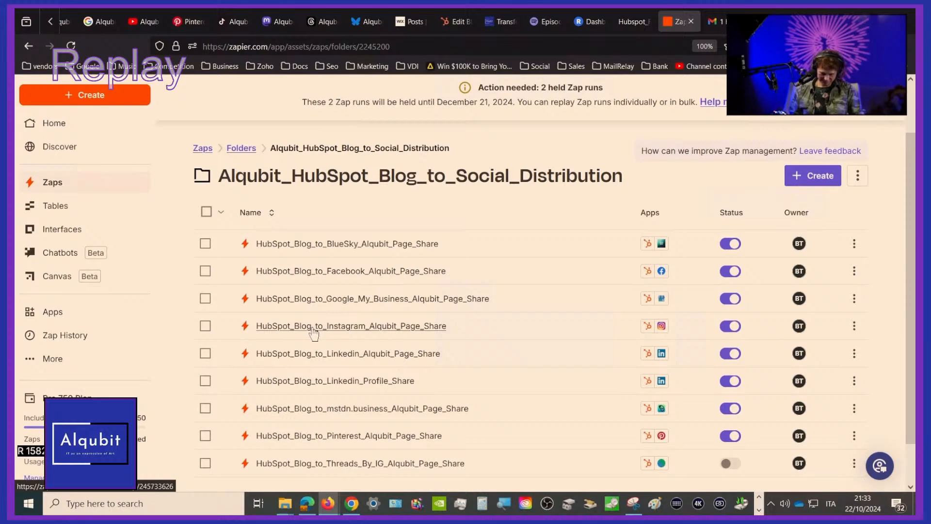
scroll(313, 332, "down", 1)
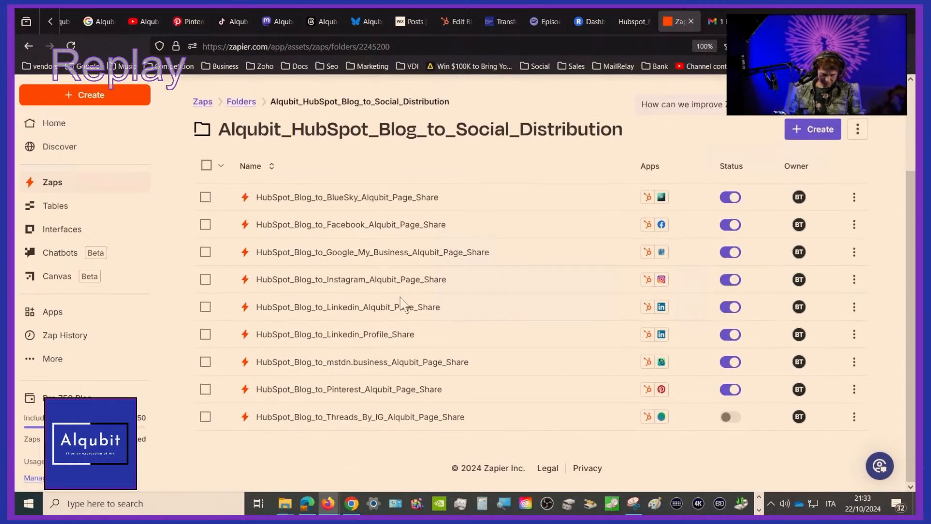
left_click(376, 338)
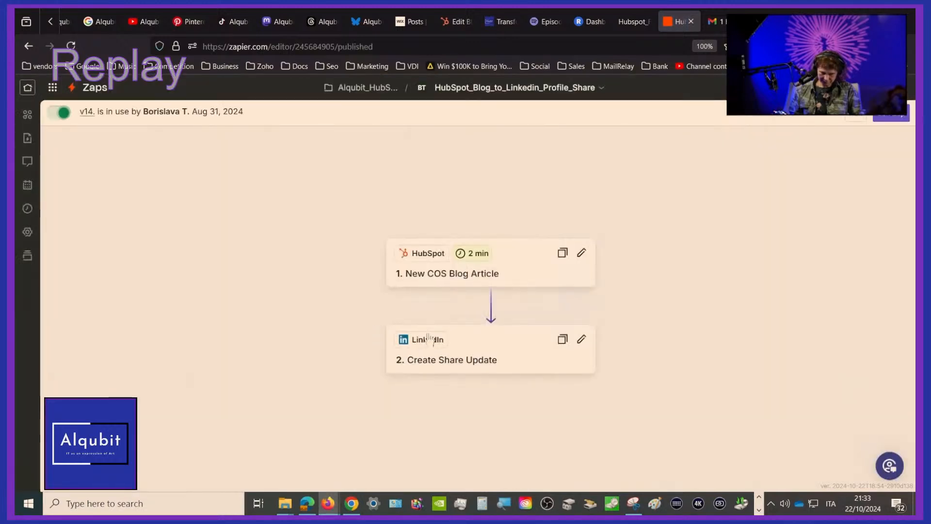
Review the setup and configuration of the LinkedIn Create Share Update step and open the Zap for editing as a draft
left_click(473, 361)
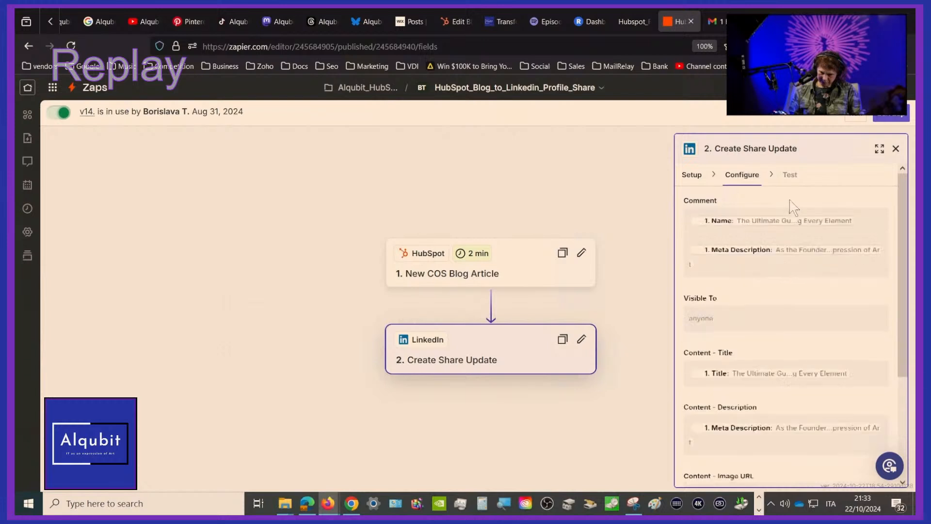
left_click(691, 175)
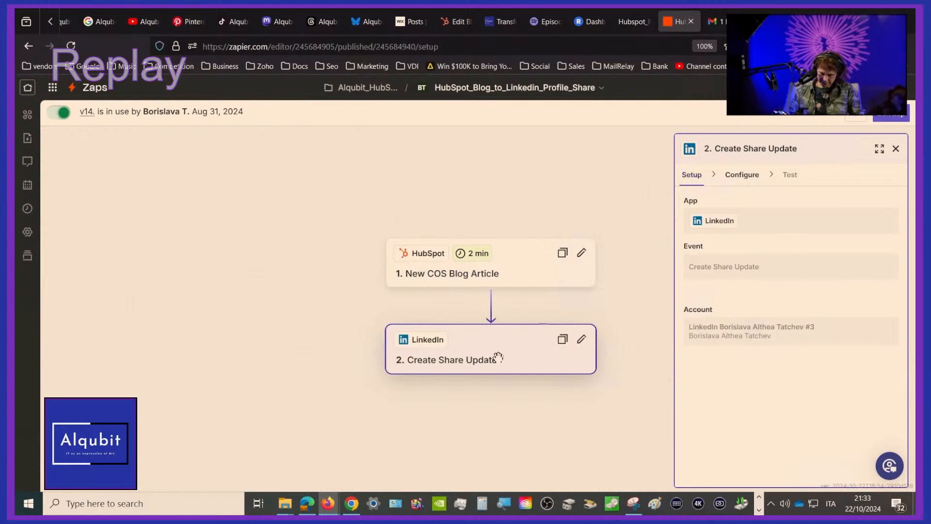
left_click(458, 363)
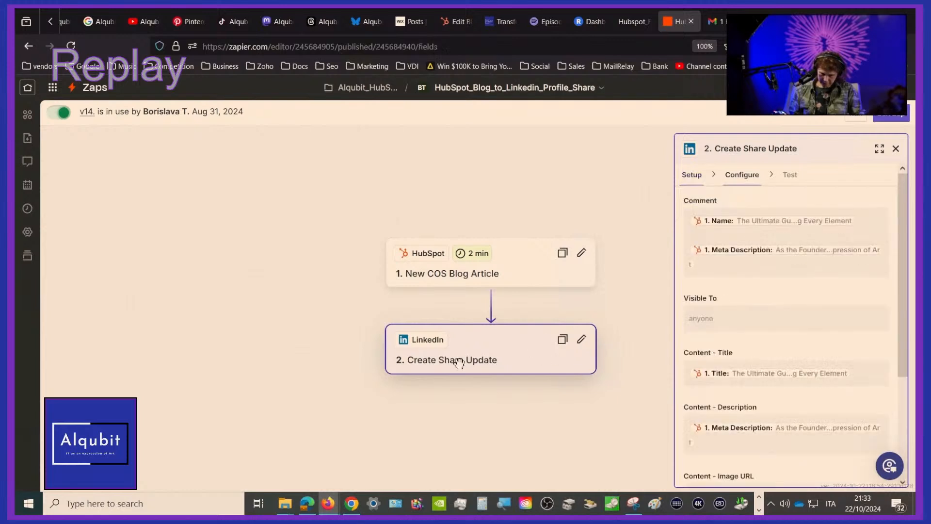
left_click(890, 115)
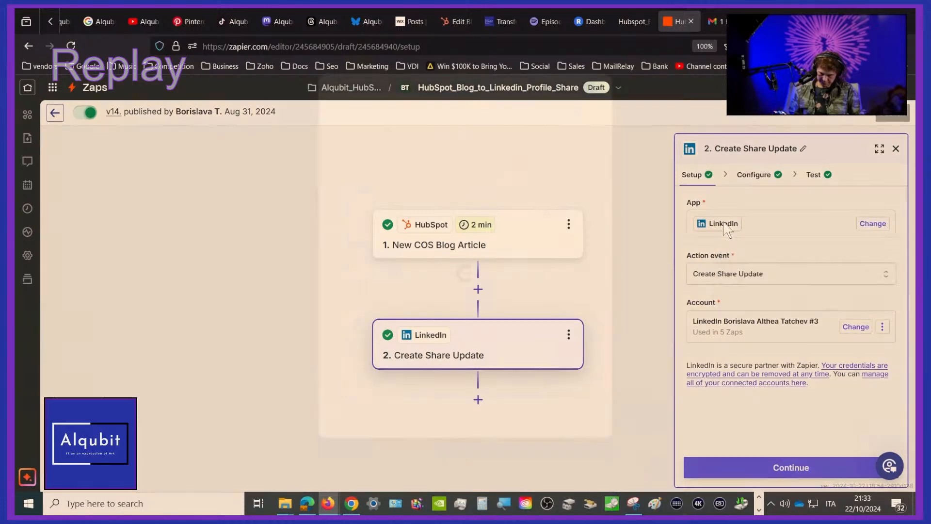
left_click(723, 223)
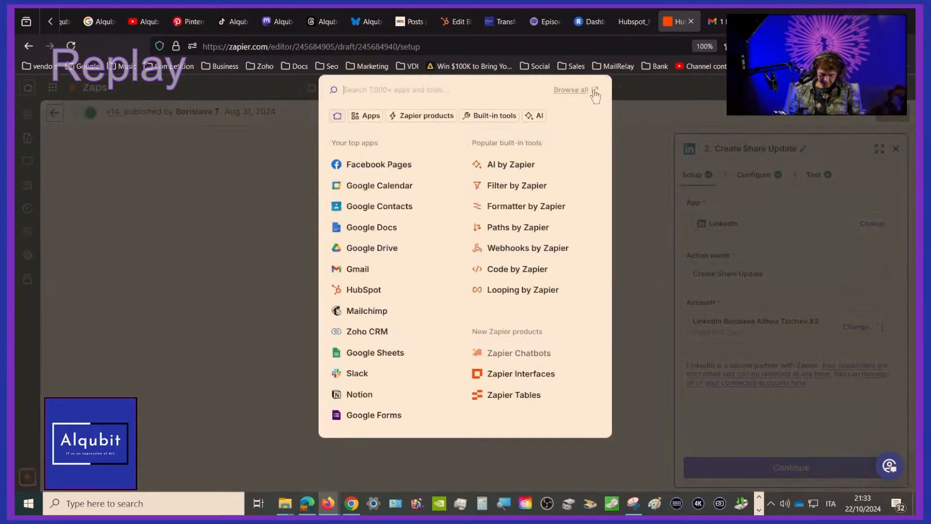
left_click(655, 147)
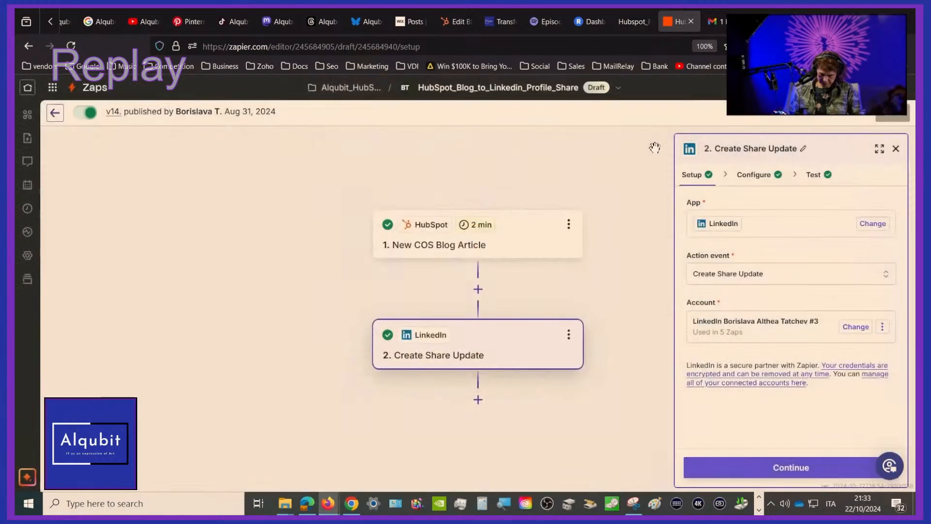
left_click(733, 226)
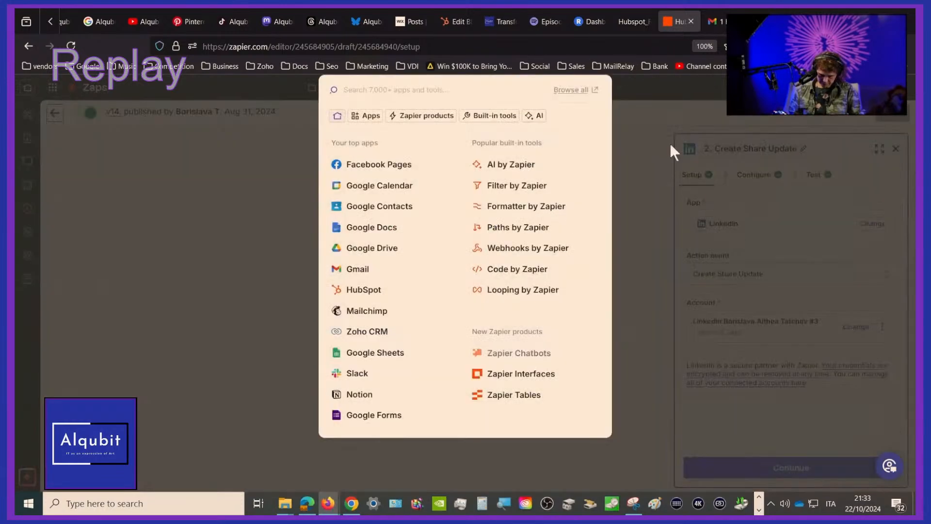
left_click(251, 199)
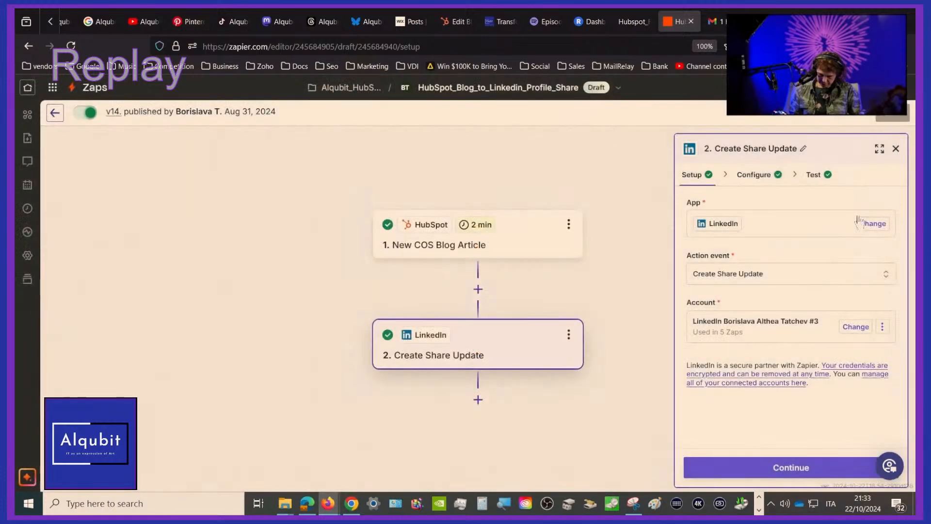
left_click(870, 223)
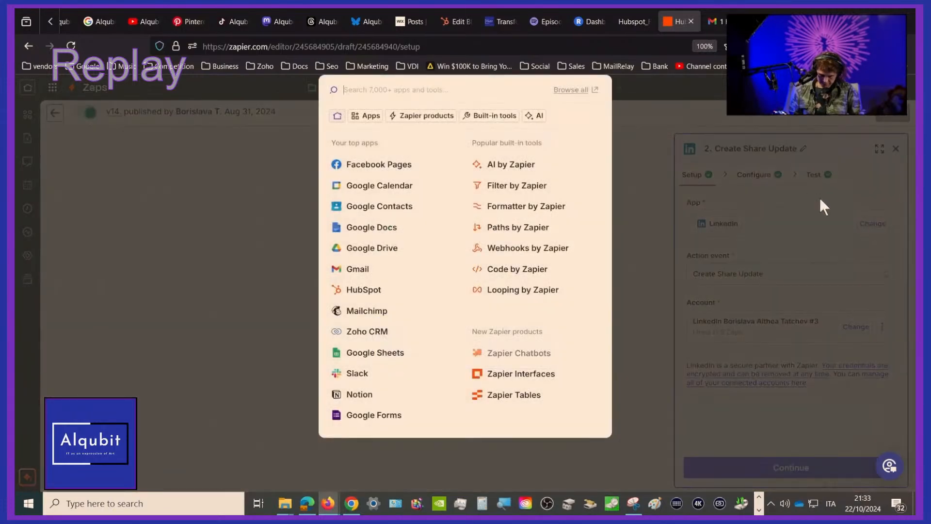
left_click(127, 241)
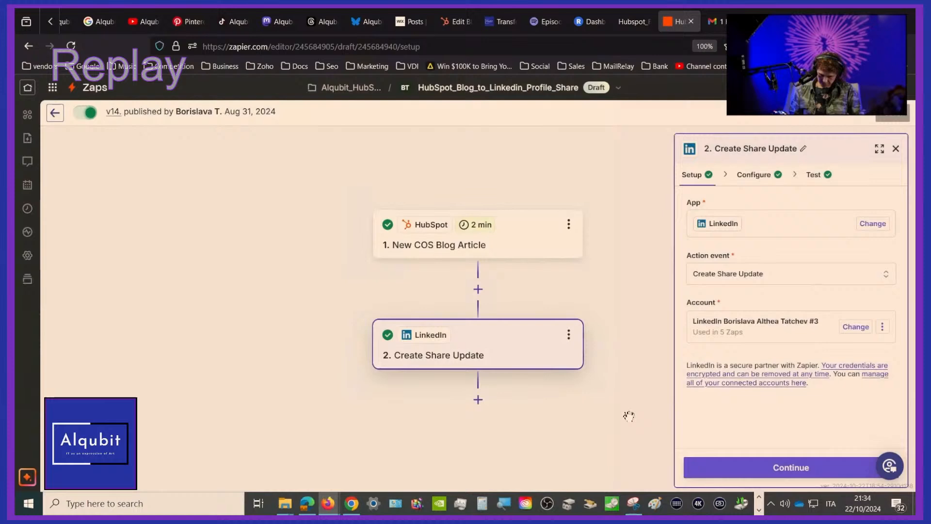
Continue through the LinkedIn step's setup and configuration and retest it twice by sending a share to LinkedIn
left_click(728, 477)
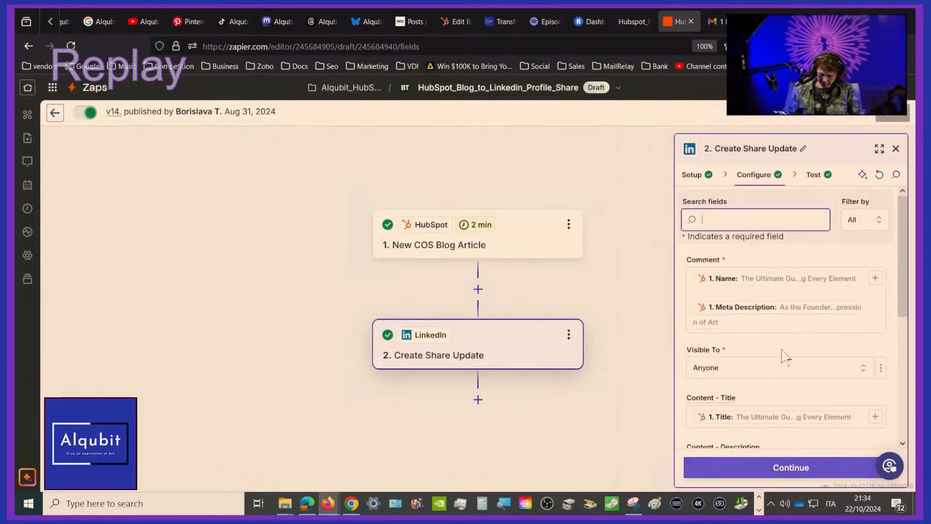
left_click(764, 465)
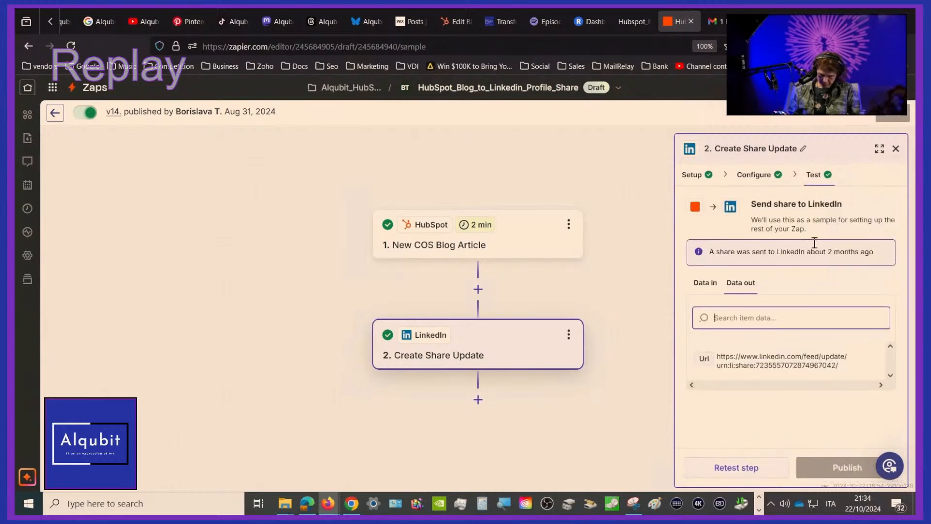
left_click(747, 474)
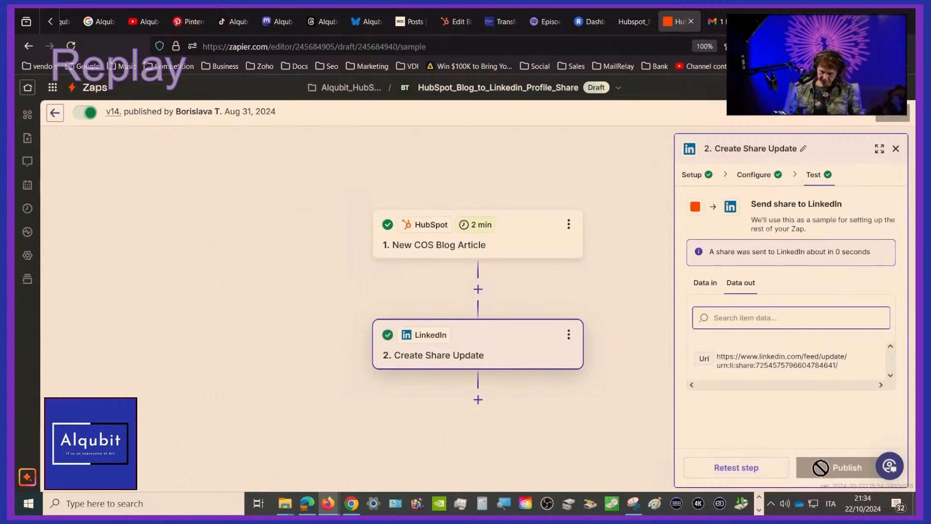
left_click(751, 468)
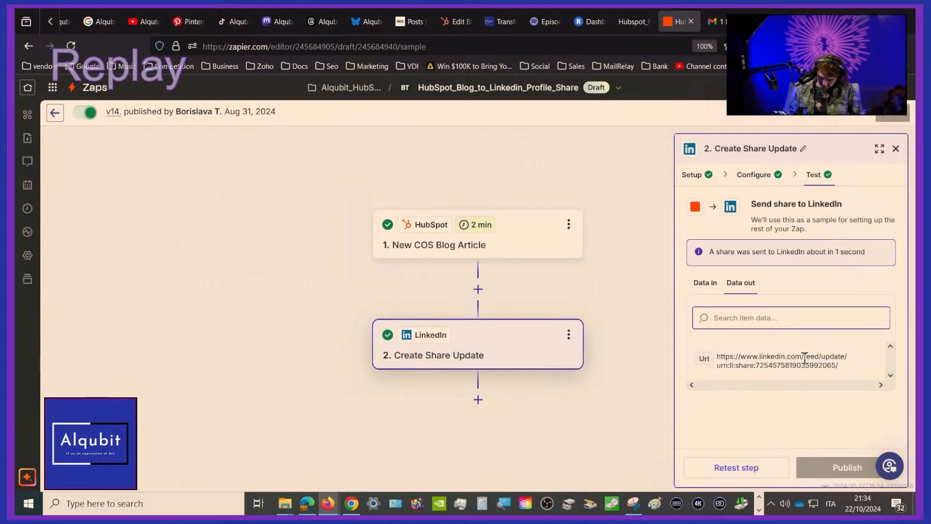
left_click(570, 338)
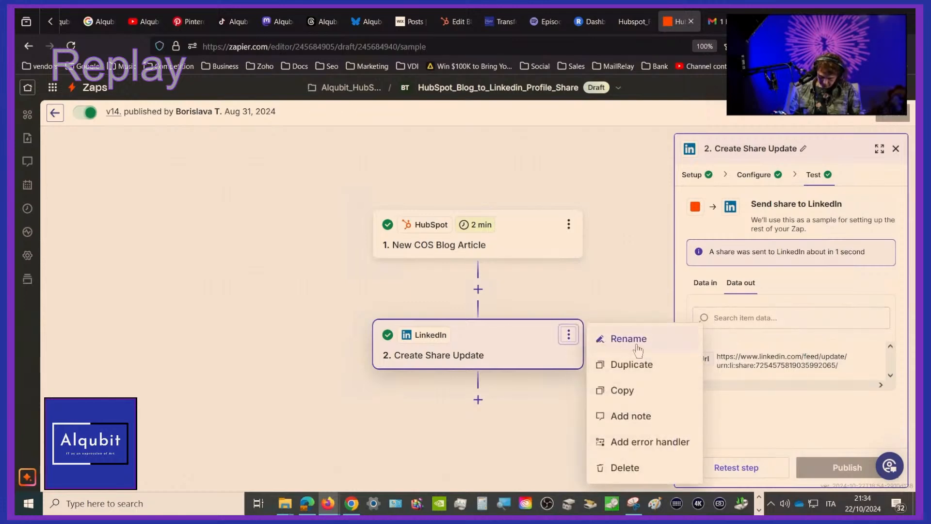
left_click(555, 442)
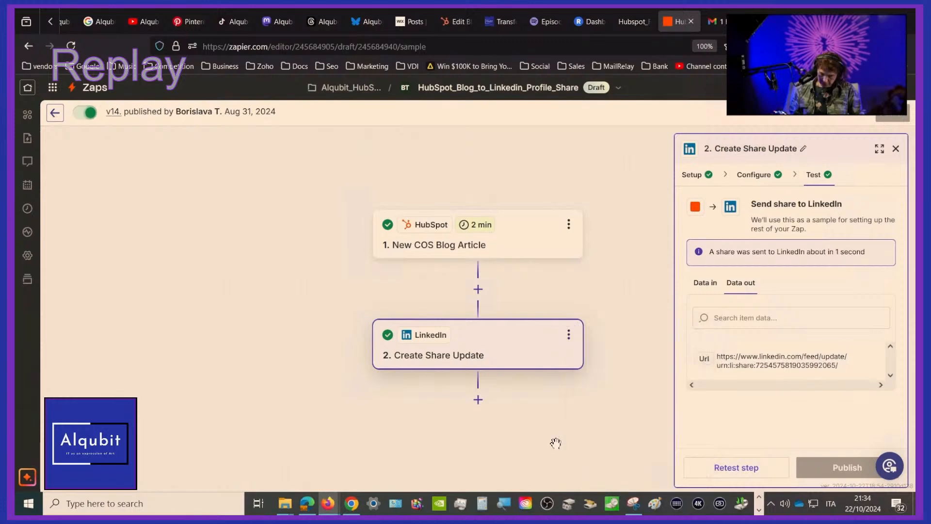
left_click(803, 150)
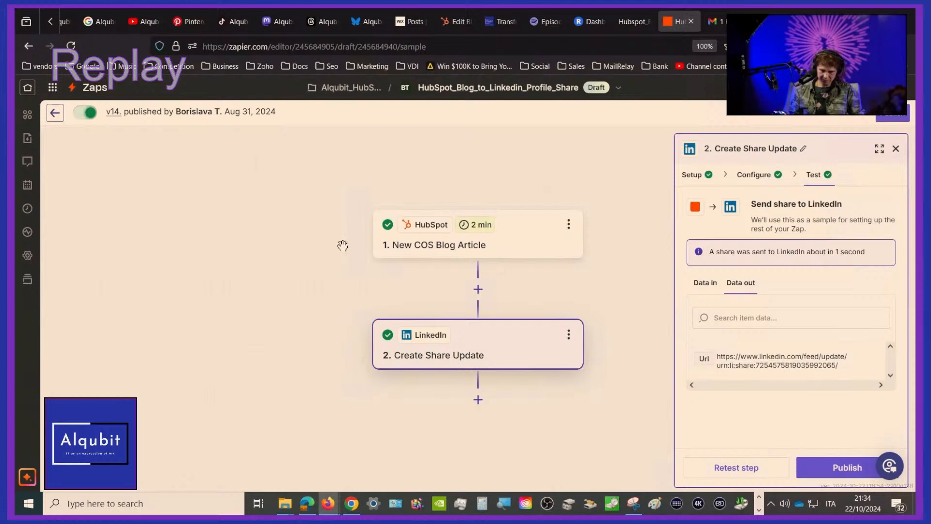
Switch to Alqubit's Bluesky profile, reload it and check the newest post shared from the HubSpot blog
left_click(373, 17)
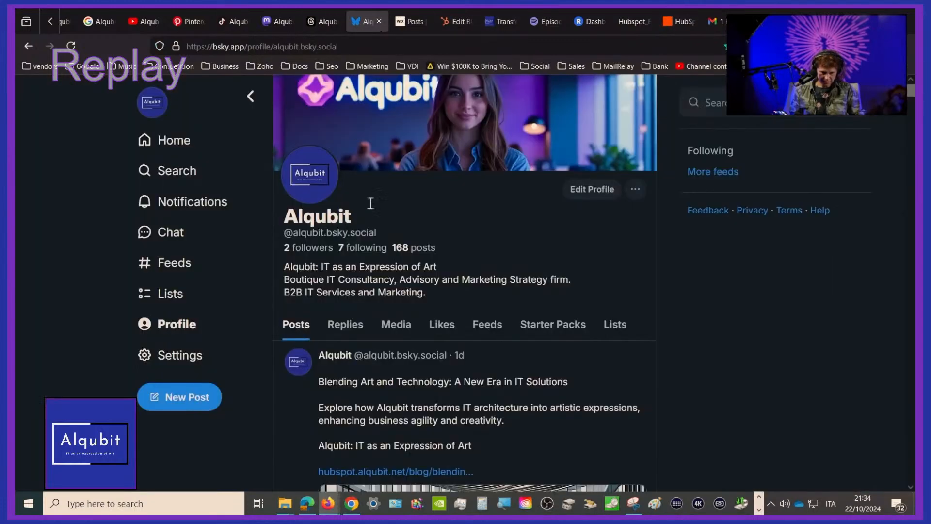
left_click(71, 45)
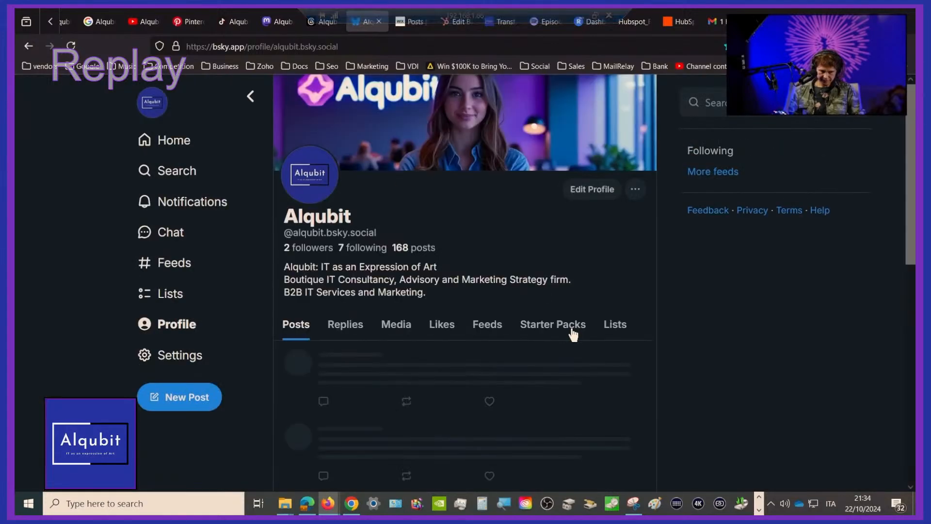
scroll(571, 329, "down", 5)
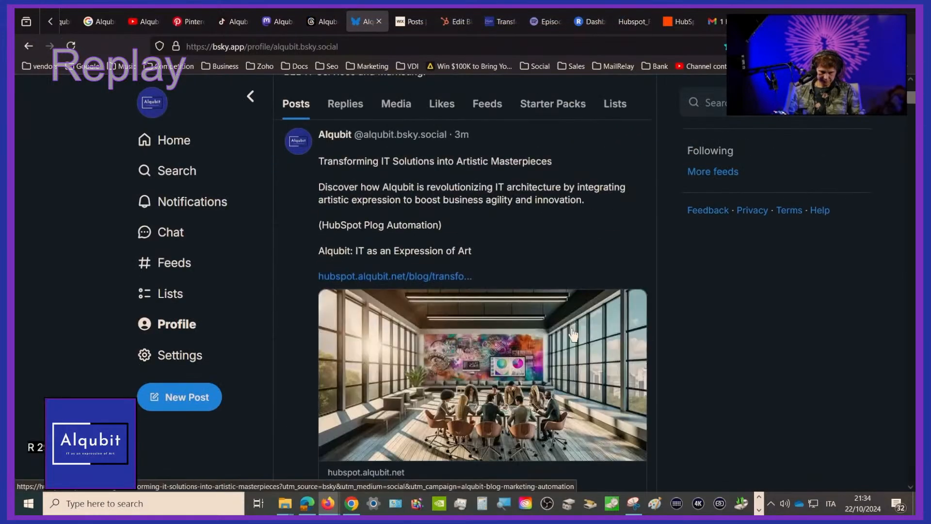
scroll(572, 335, "down", 2)
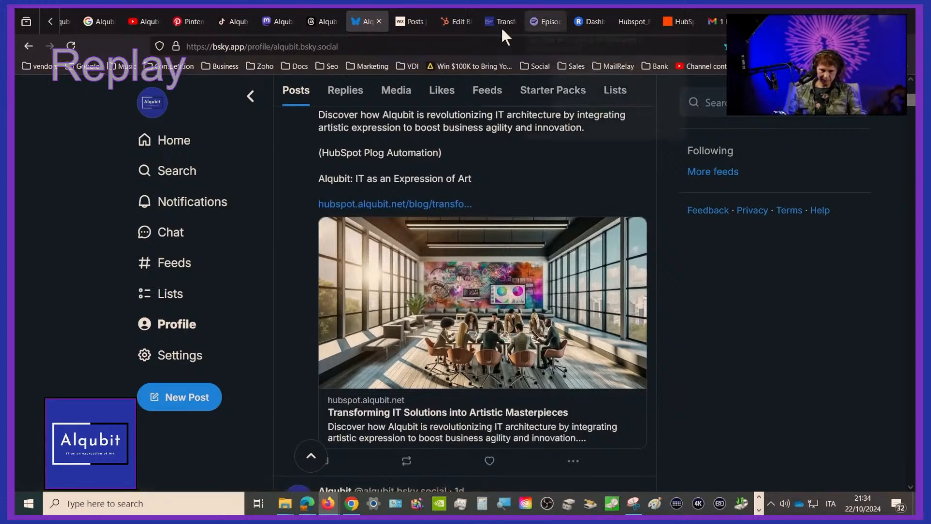
Open Zoho Social's published Facebook posts and compare them with Alqubit's Bluesky profile
left_click(50, 22)
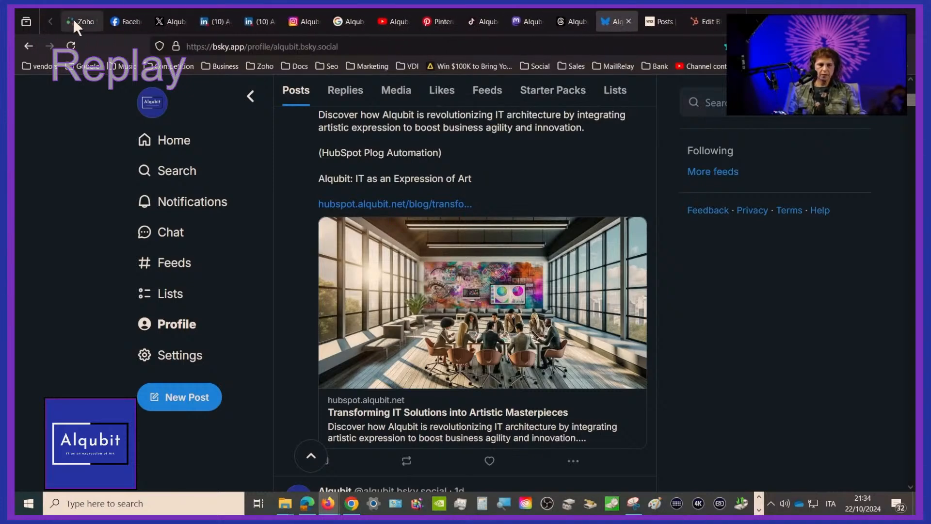
left_click(81, 23)
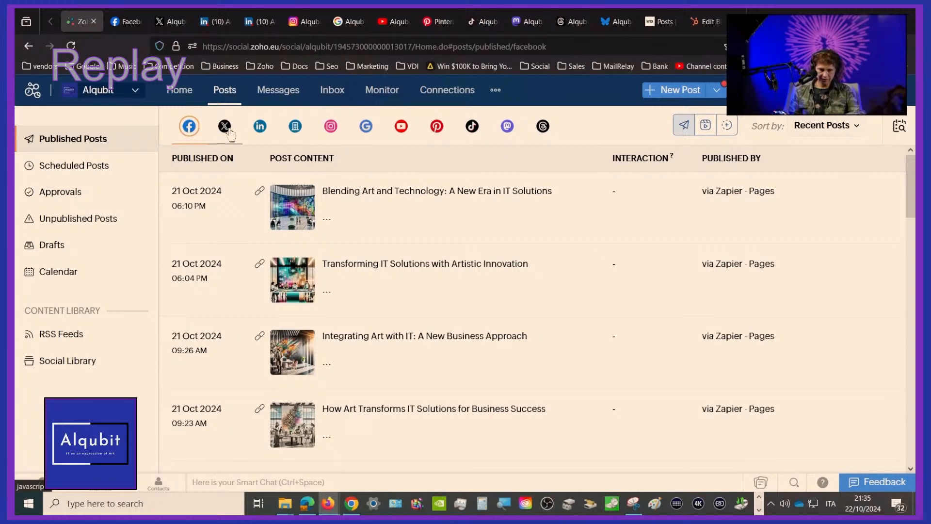
left_click(607, 23)
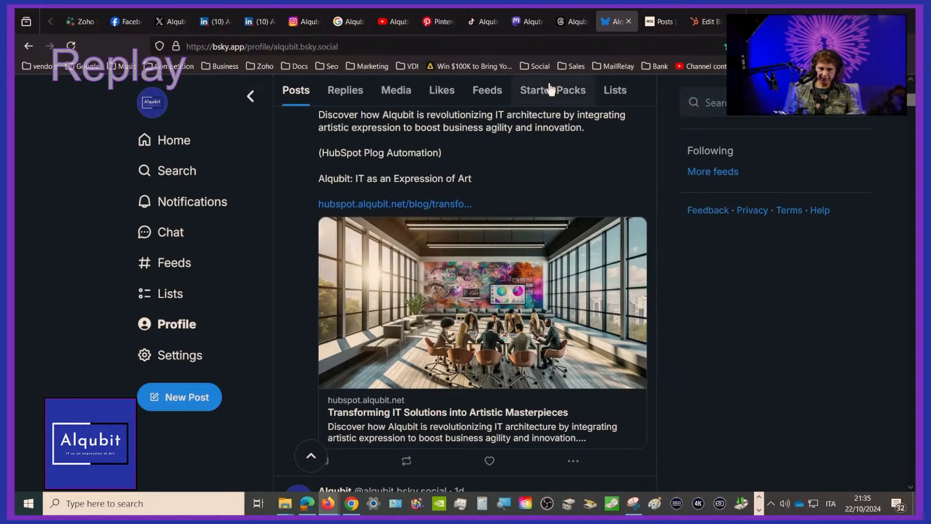
left_click(78, 20)
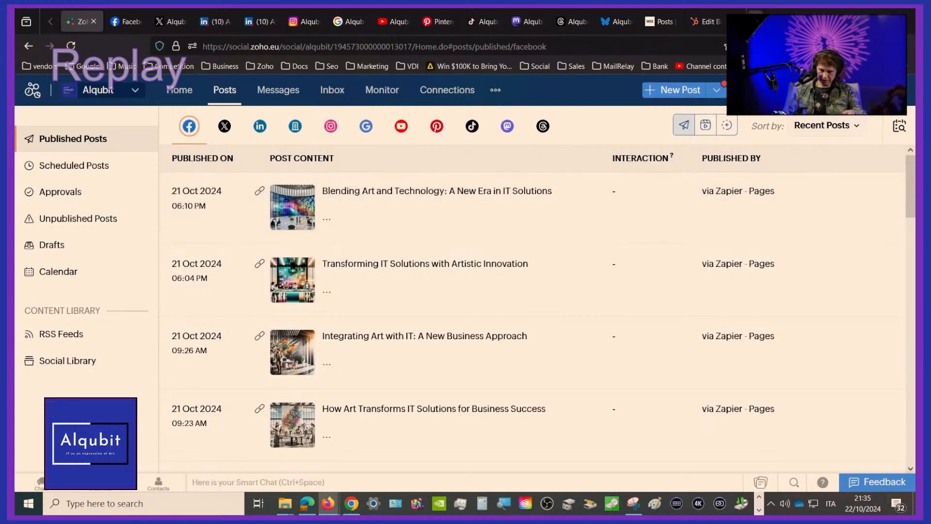
Return to Bluesky and examine the text, blog link and image of the "Transforming IT Solutions into Artistic Masterpieces" post against the earlier post
left_click(607, 20)
scroll(450, 237, "up", 5)
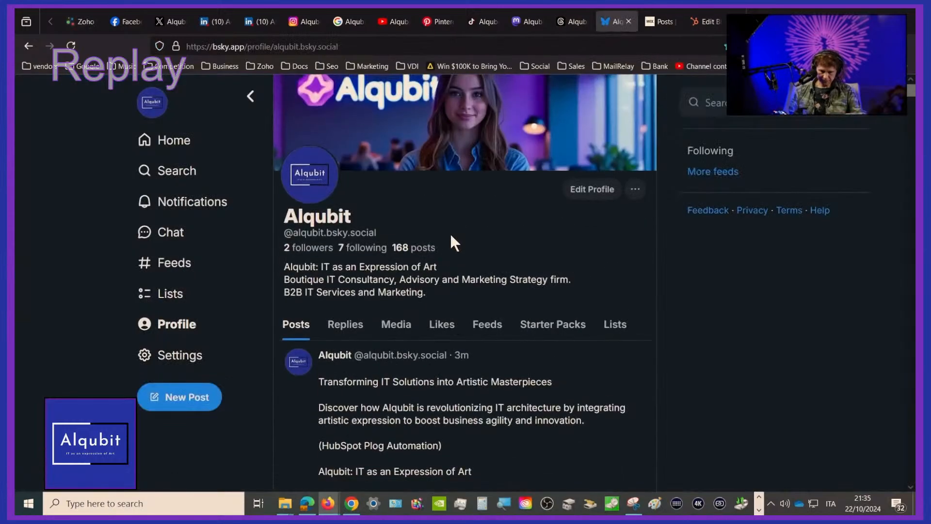
scroll(451, 237, "down", 2)
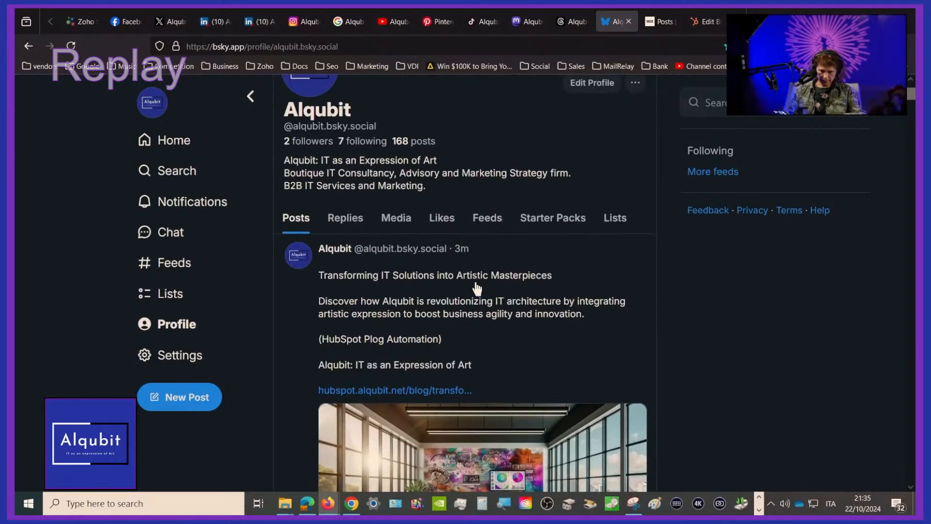
scroll(477, 306, "down", 1)
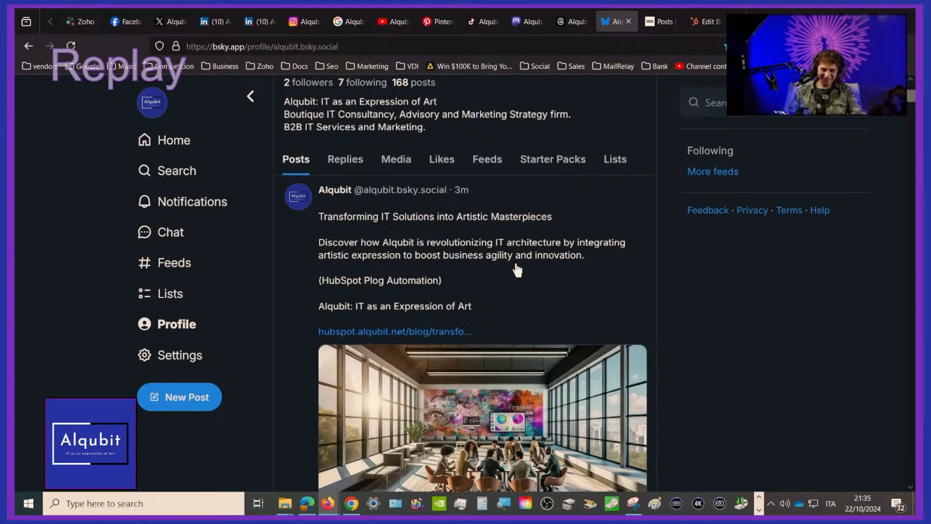
scroll(515, 268, "down", 6)
scroll(518, 270, "down", 1)
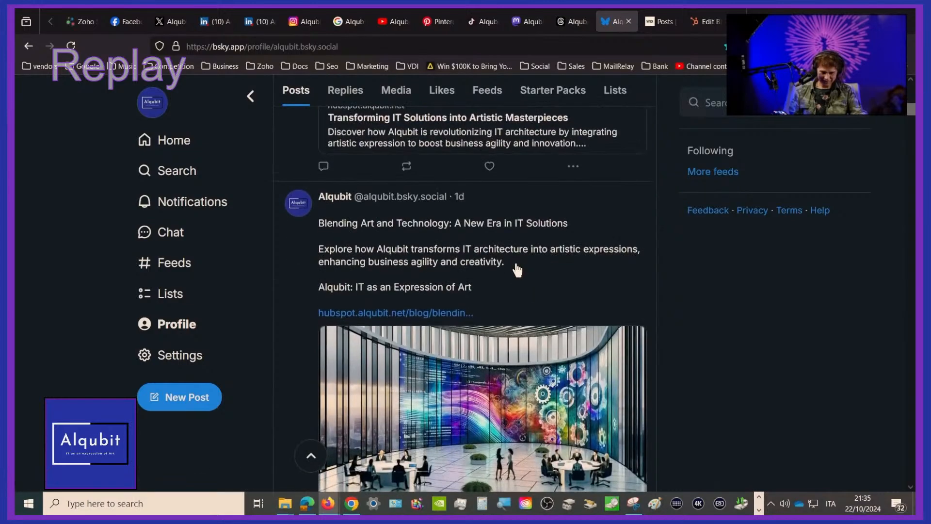
scroll(517, 270, "down", 1)
scroll(517, 268, "up", 10)
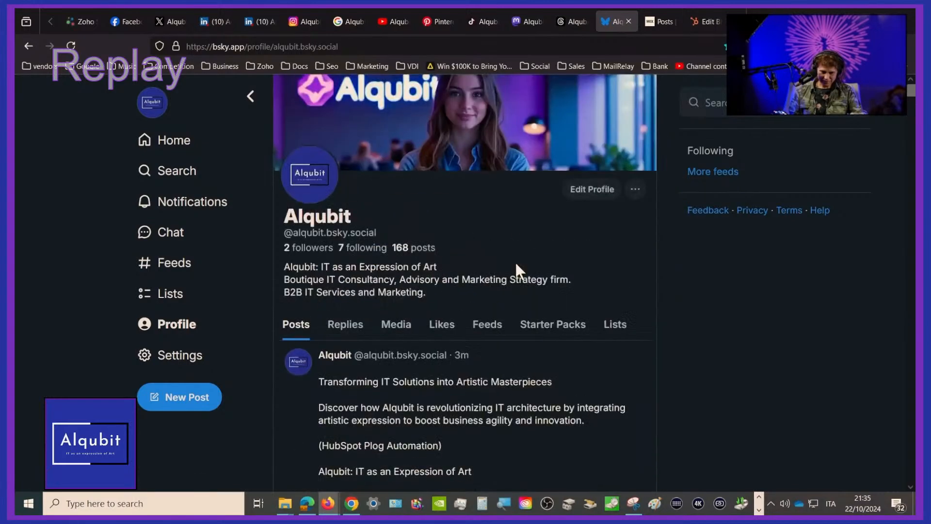
scroll(517, 268, "down", 5)
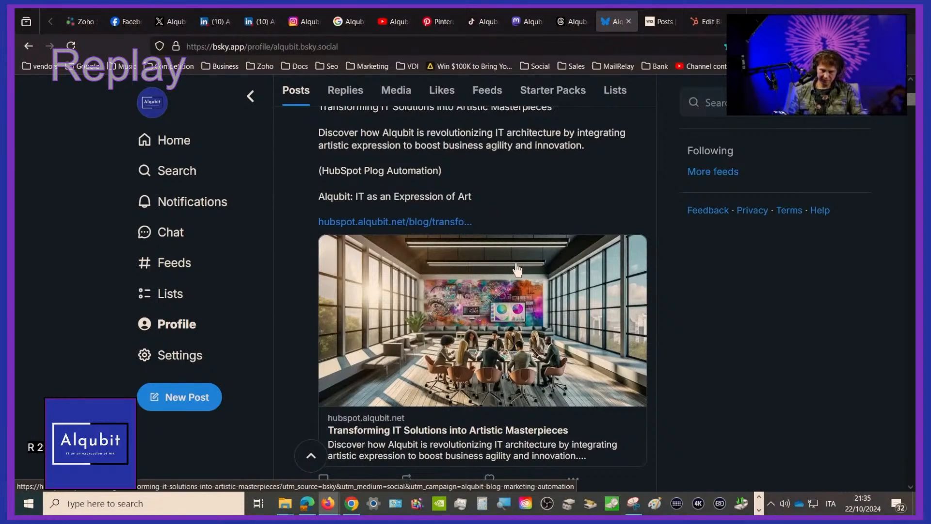
scroll(517, 269, "up", 5)
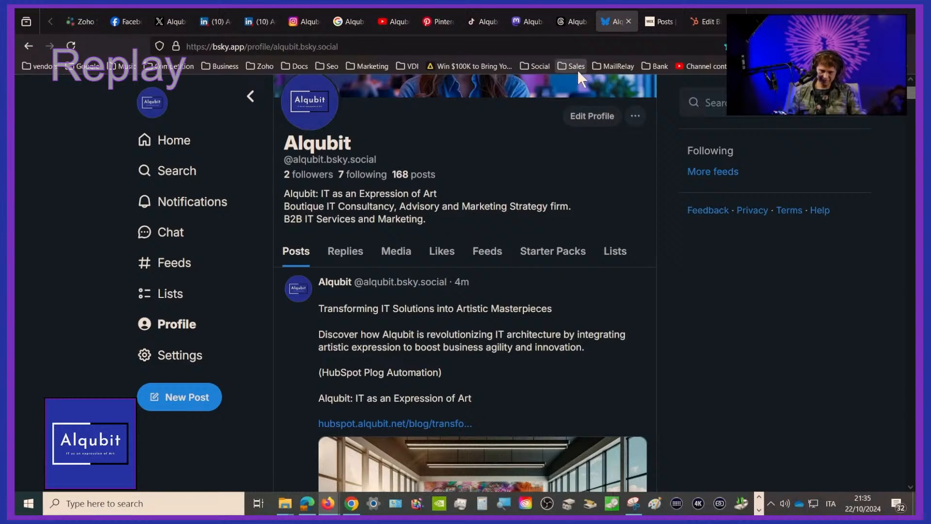
Switch past Threads to Alqubit's Mastodon profile, reload it and check the newest post, "Transforming IT Solutions into Artistic Masterpieces"
left_click(569, 21)
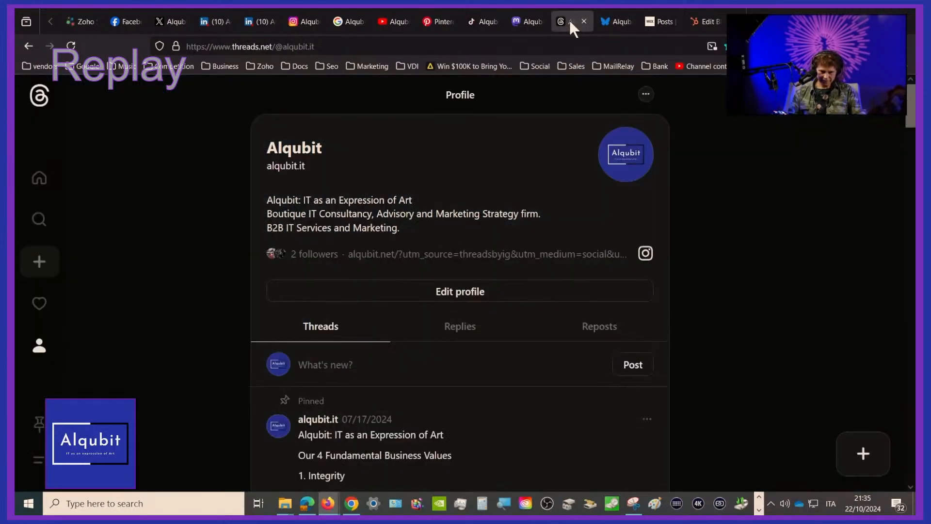
left_click(531, 20)
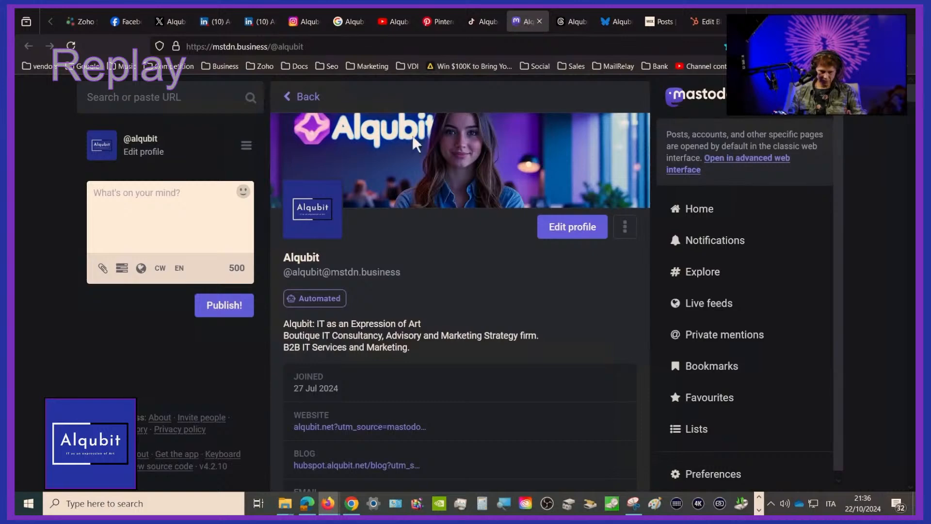
left_click(70, 48)
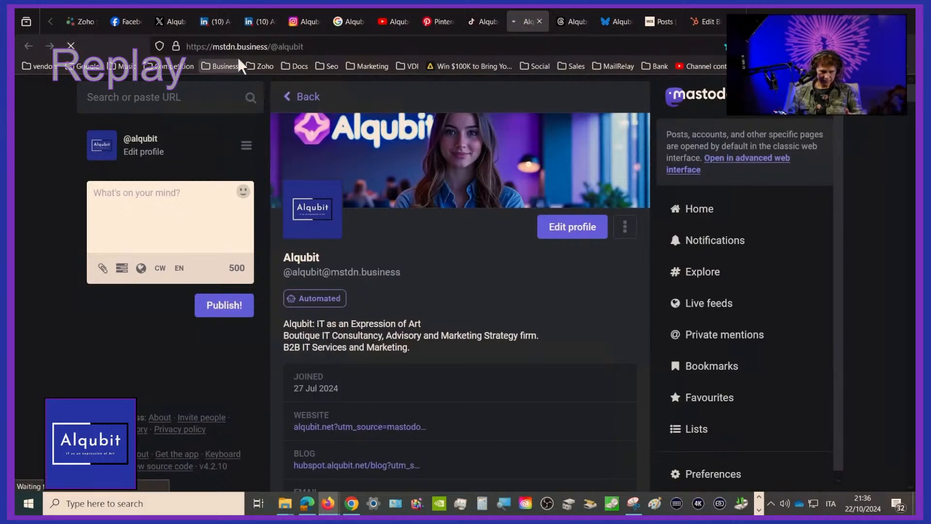
scroll(516, 269, "down", 5)
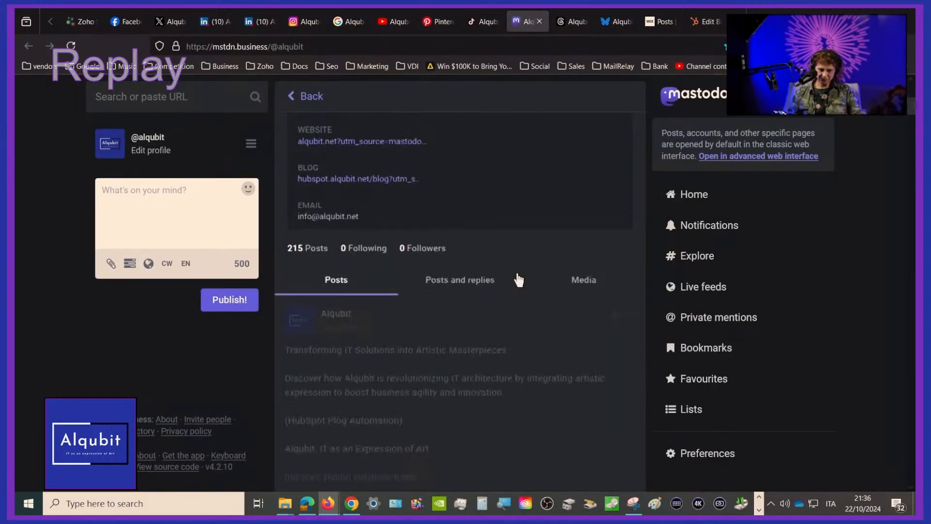
scroll(518, 280, "down", 5)
scroll(518, 280, "up", 2)
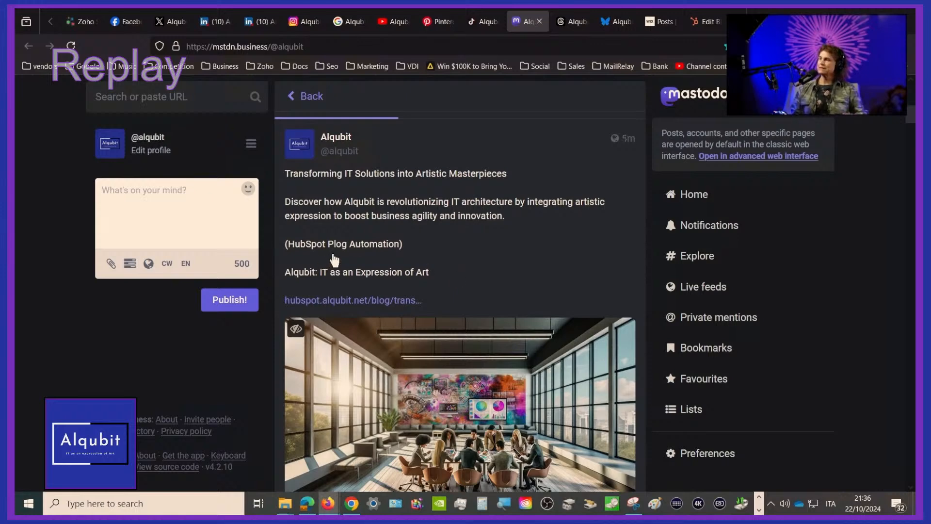
Compare the newest Mastodon post's text, blog link and image with the earlier "Blending Art and Technology" post
scroll(493, 281, "down", 3)
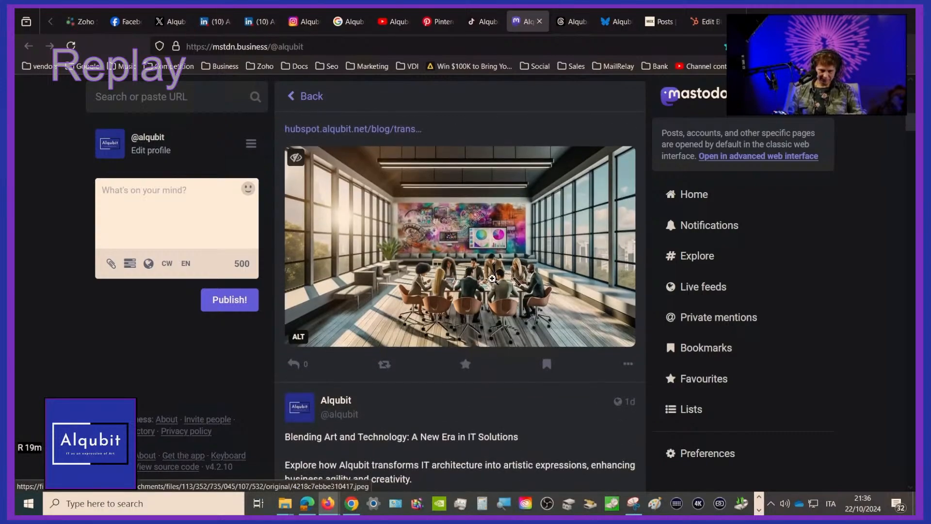
scroll(492, 279, "down", 6)
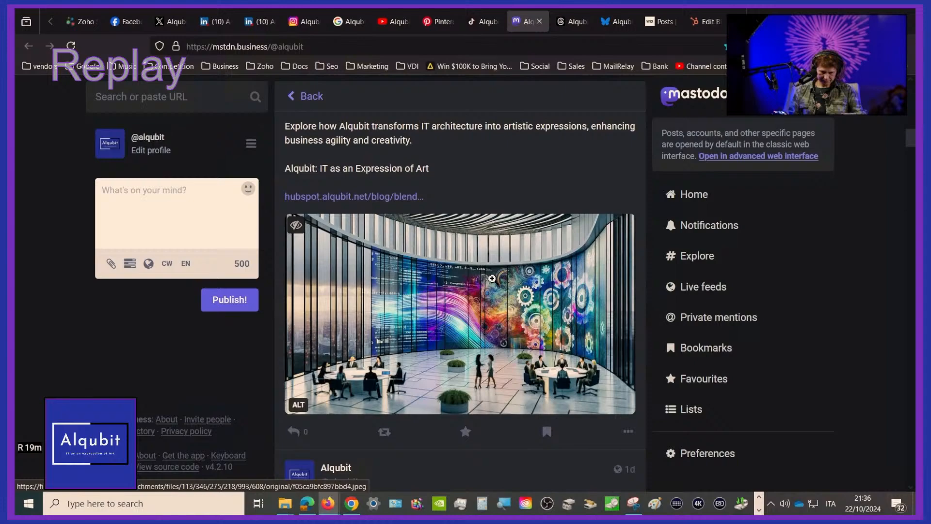
scroll(492, 278, "up", 2)
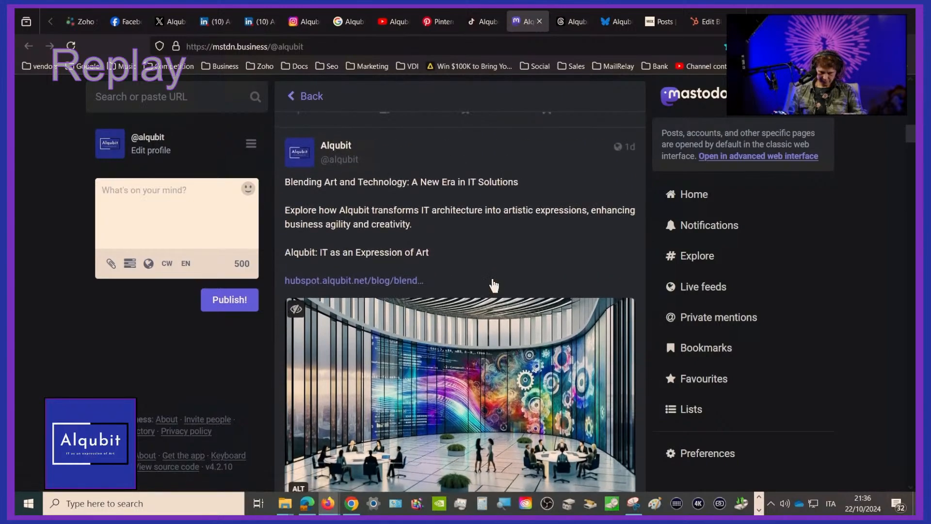
scroll(494, 286, "up", 7)
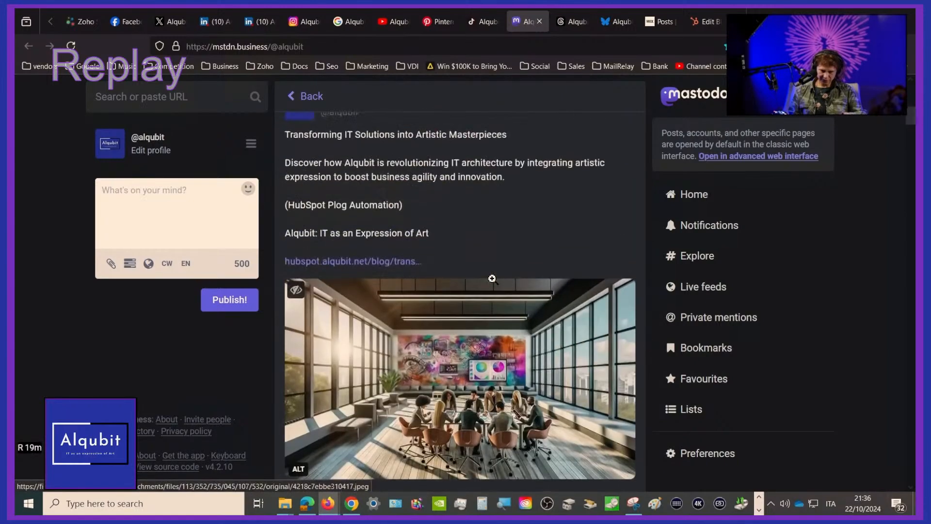
scroll(492, 278, "up", 8)
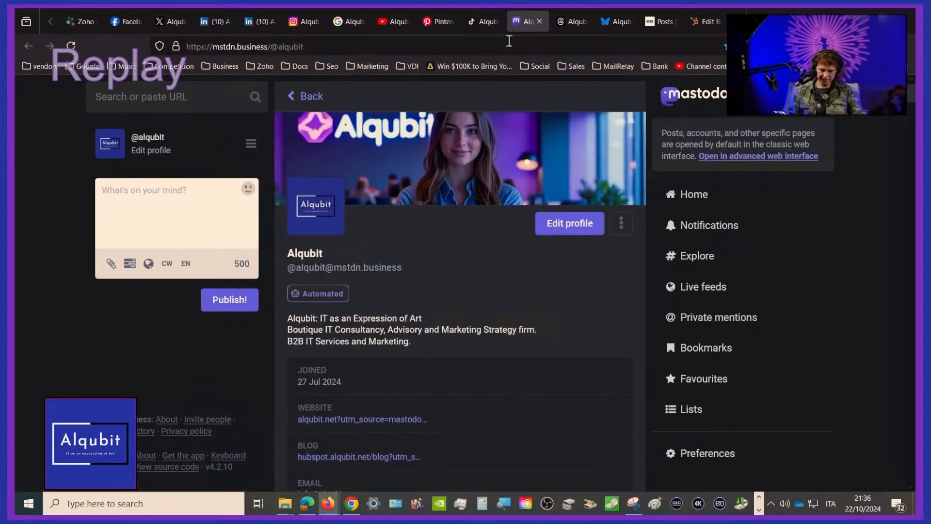
Switch to Alqubit's Pinterest profile and look through its created pins
left_click(436, 14)
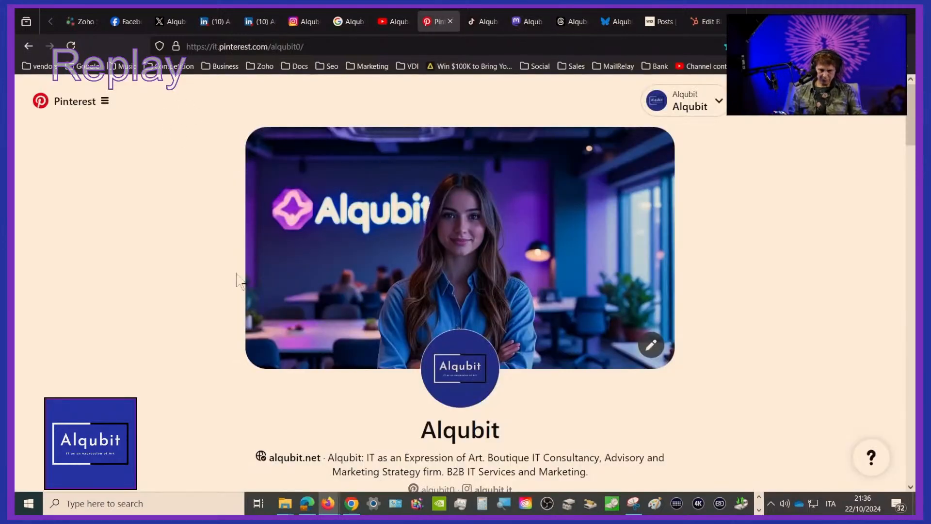
scroll(236, 278, "down", 10)
scroll(237, 284, "up", 4)
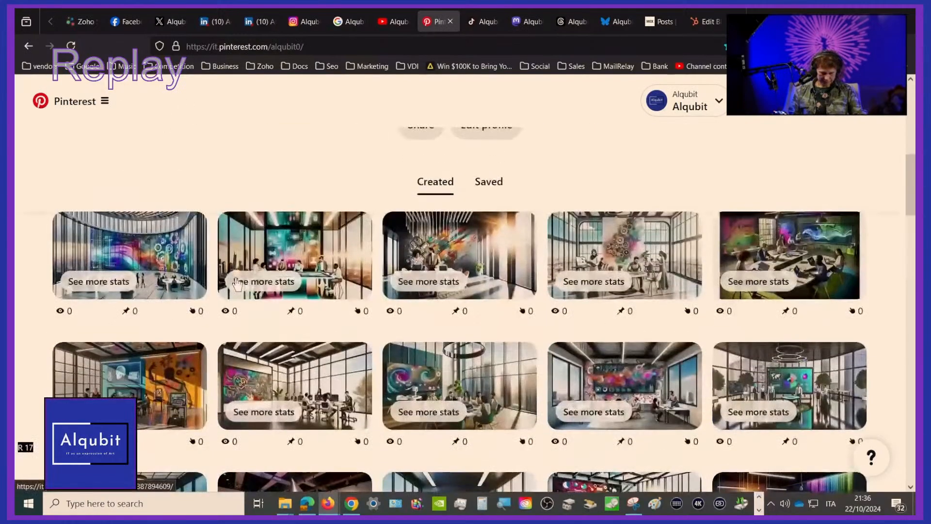
scroll(235, 277, "down", 2)
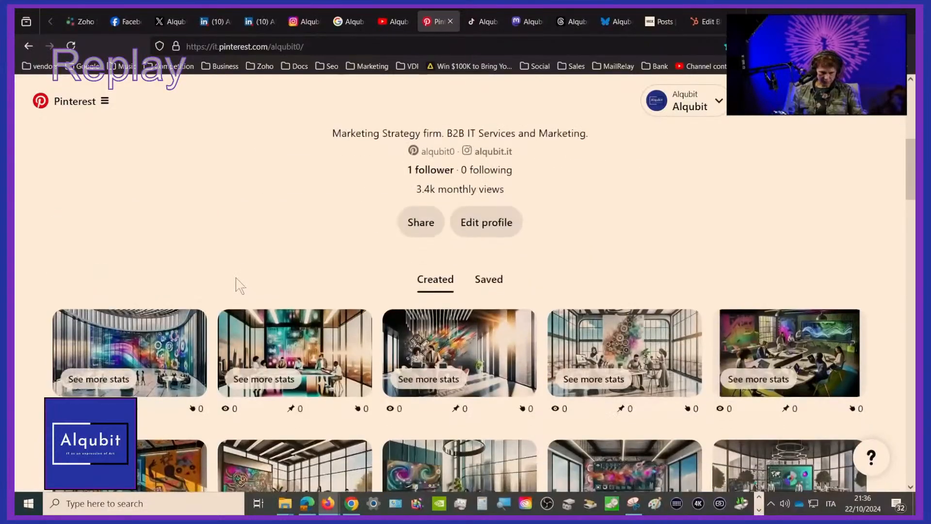
Open the "Blending Art and Technology" pin and expand its description to read the full text and blog link
left_click(139, 345)
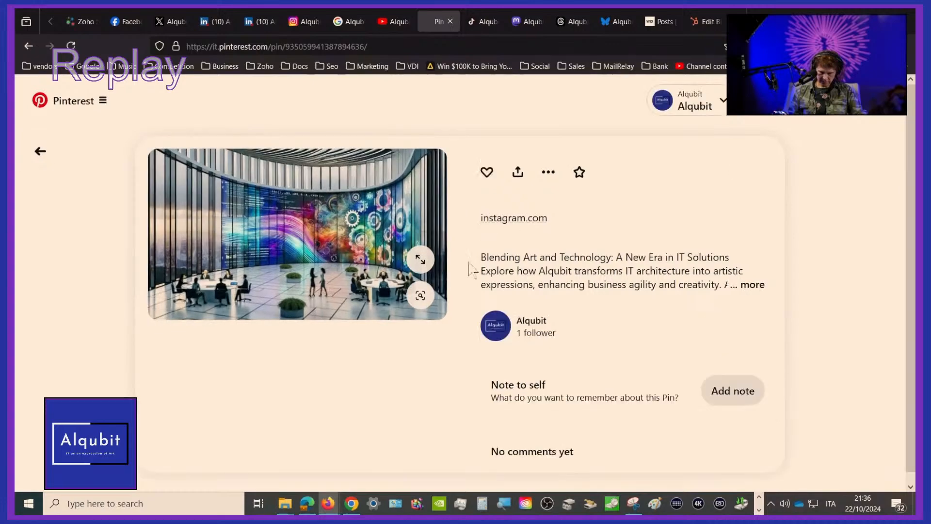
scroll(404, 369, "down", 2)
scroll(408, 378, "down", 2)
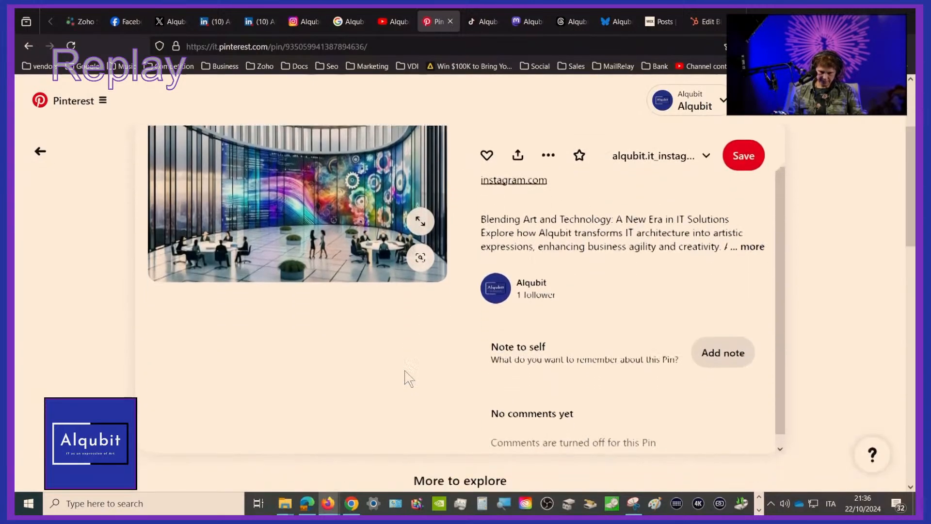
scroll(408, 378, "up", 3)
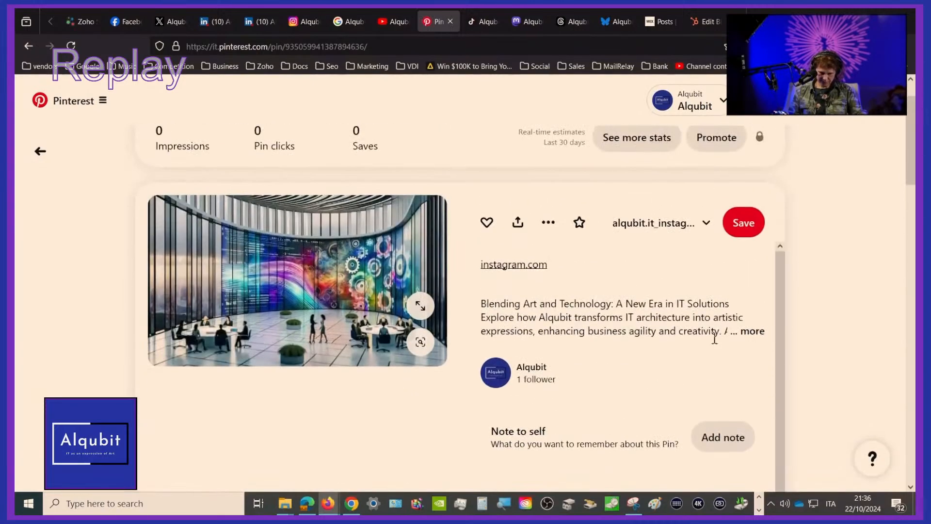
left_click(755, 332)
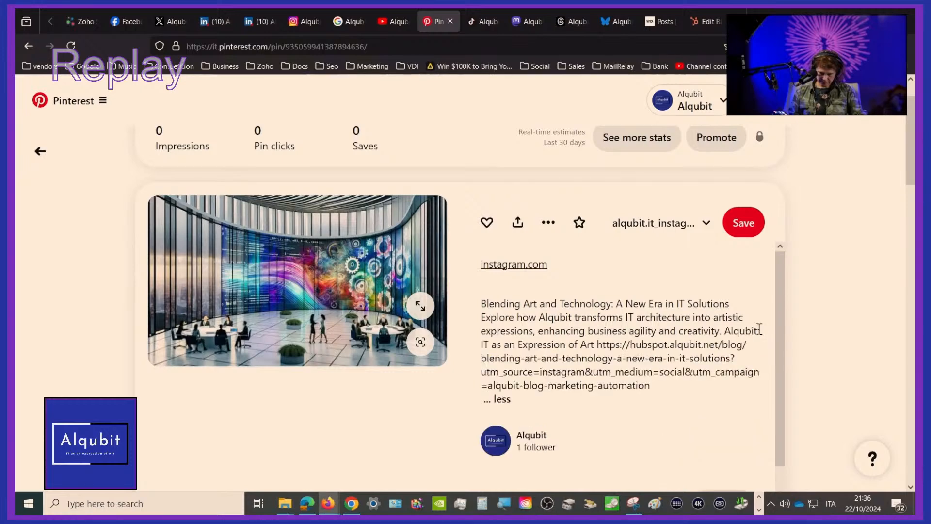
scroll(758, 330, "down", 2)
scroll(759, 330, "up", 2)
Leave the pin, reopen Alqubit's Pinterest profile and check the refreshed list of created pins for the newest one
left_click(40, 150)
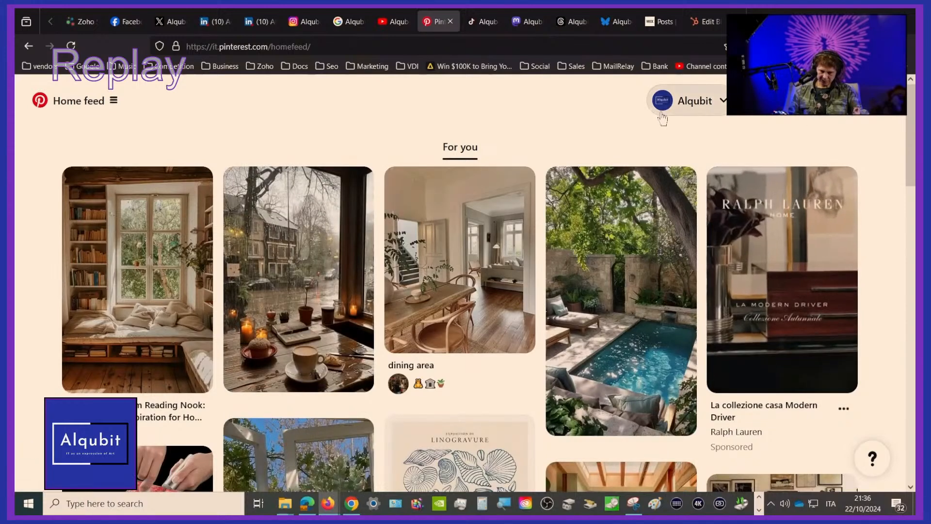
left_click(674, 105)
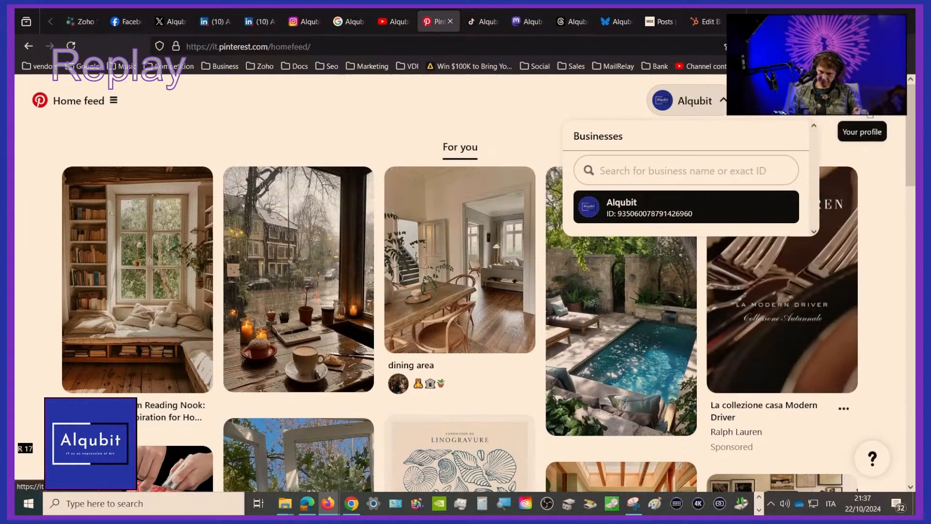
left_click(868, 109)
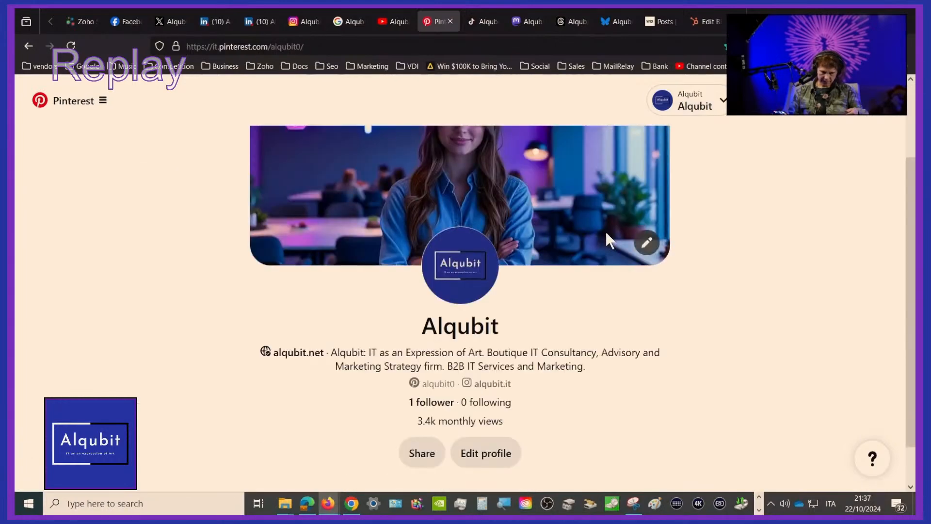
scroll(605, 231, "down", 2)
scroll(610, 240, "down", 4)
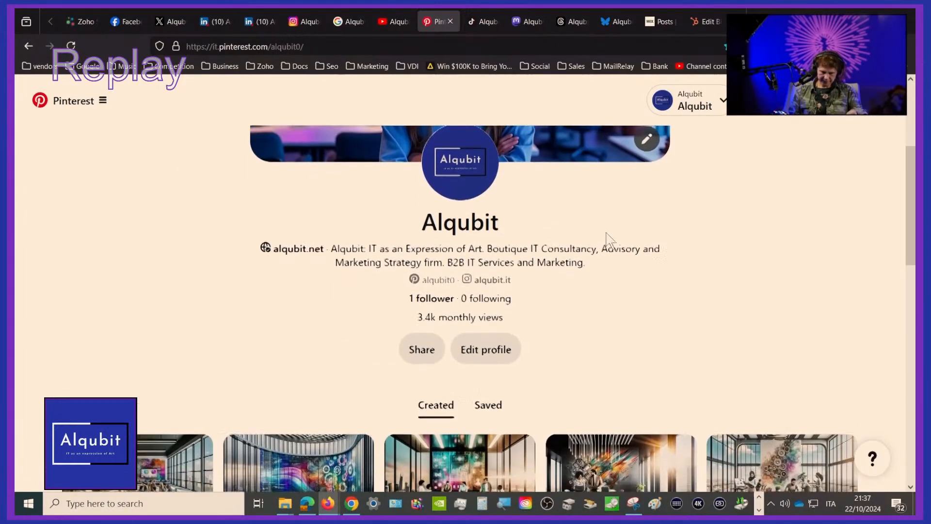
scroll(610, 240, "down", 2)
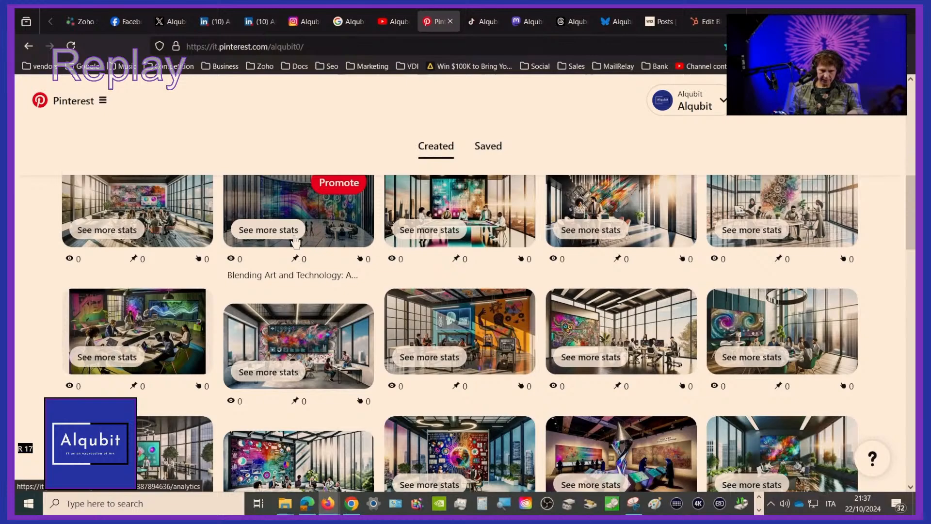
left_click(712, 107)
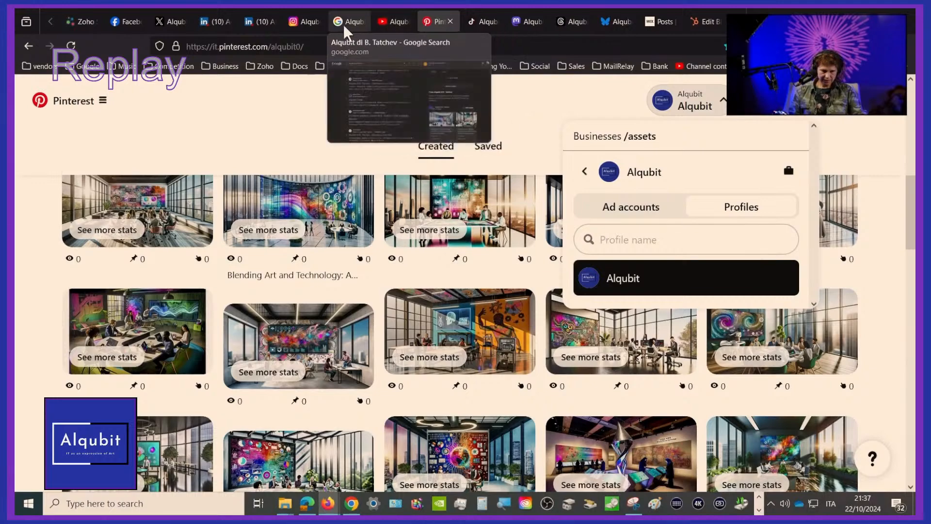
Switch to Alqubit's Google search results, reload them and open the business update "Transforming IT Solutions into Artistic Masterpieces"
left_click(359, 21)
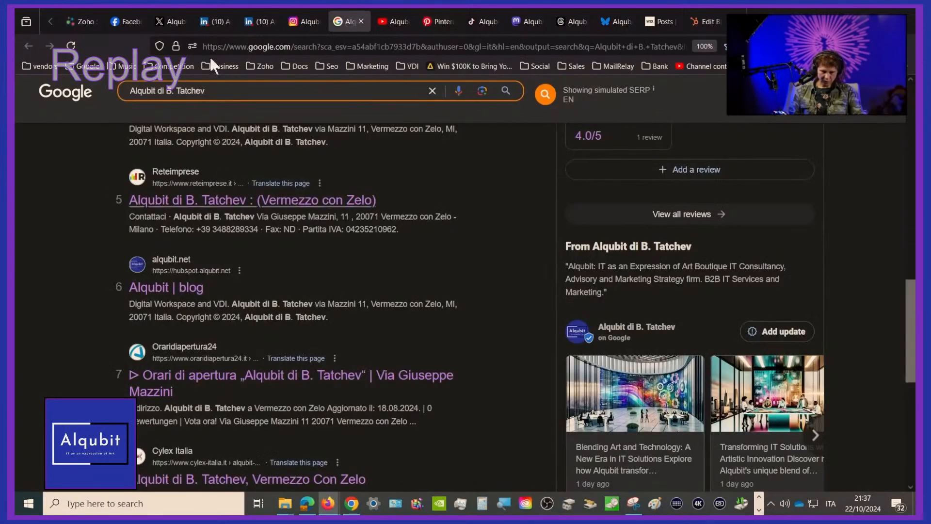
left_click(71, 48)
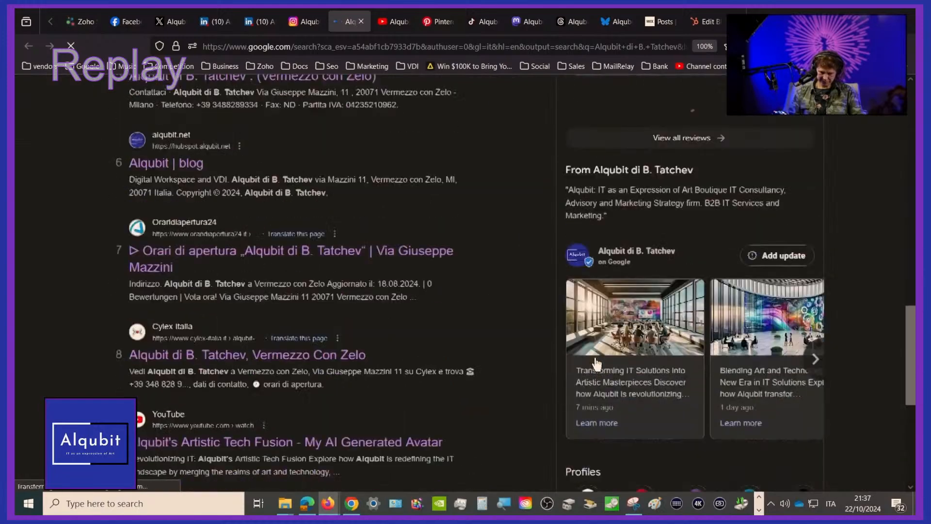
scroll(672, 368, "down", 1)
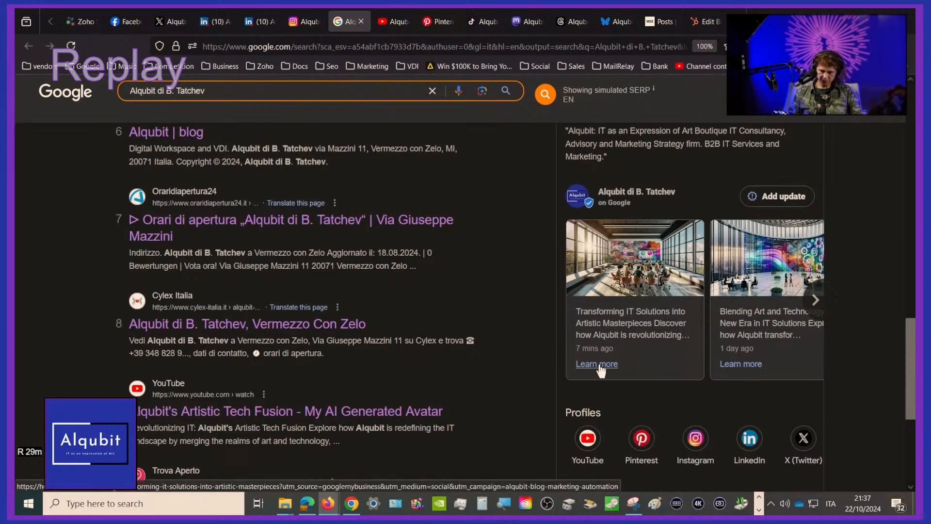
left_click(630, 330)
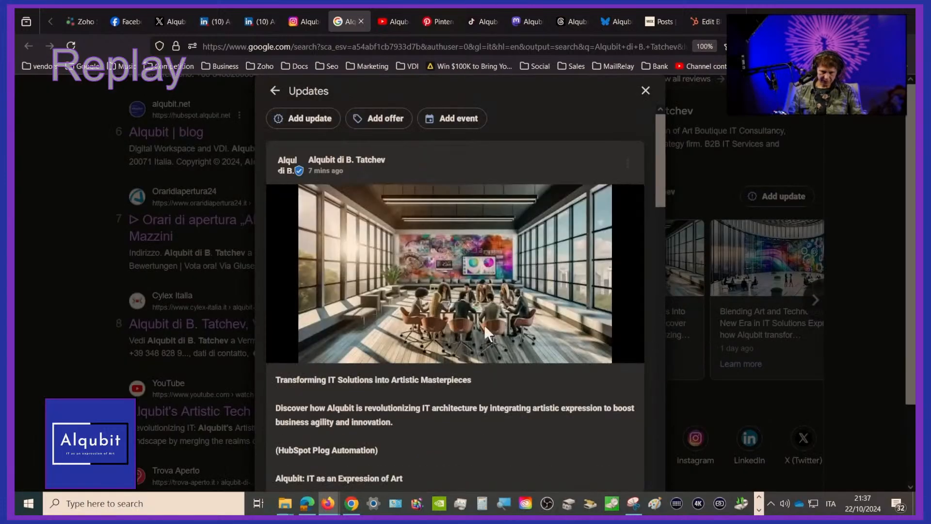
Follow the Google update's link to the HubSpot blog article, dismiss the cookie notice and view the article's heading
scroll(401, 360, "down", 2)
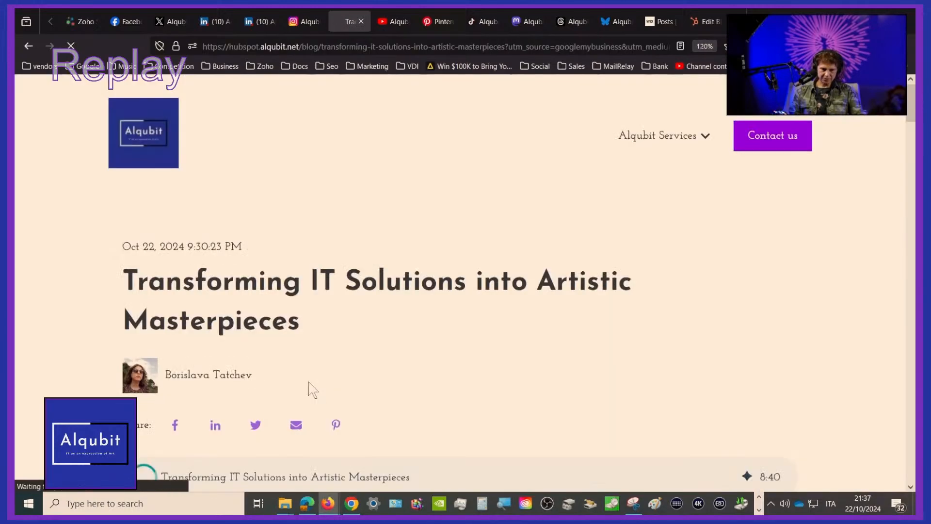
scroll(348, 327, "down", 3)
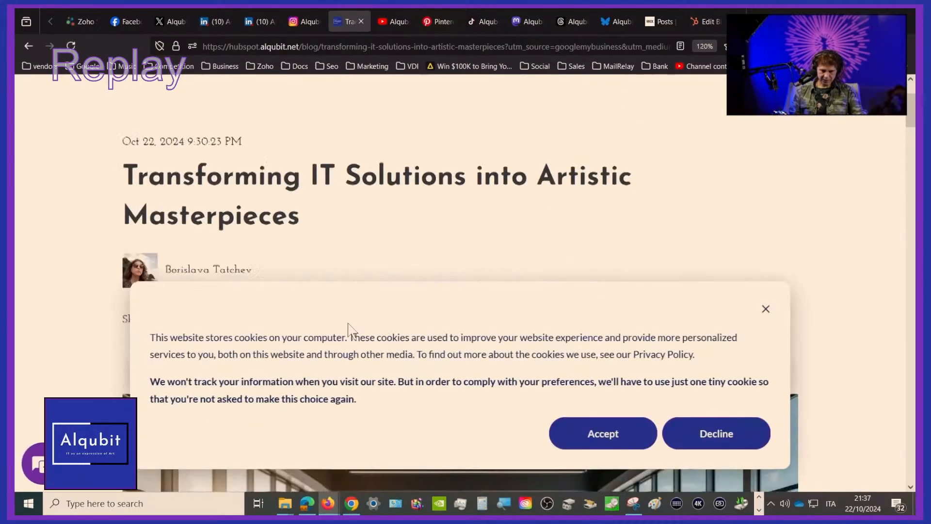
left_click(765, 310)
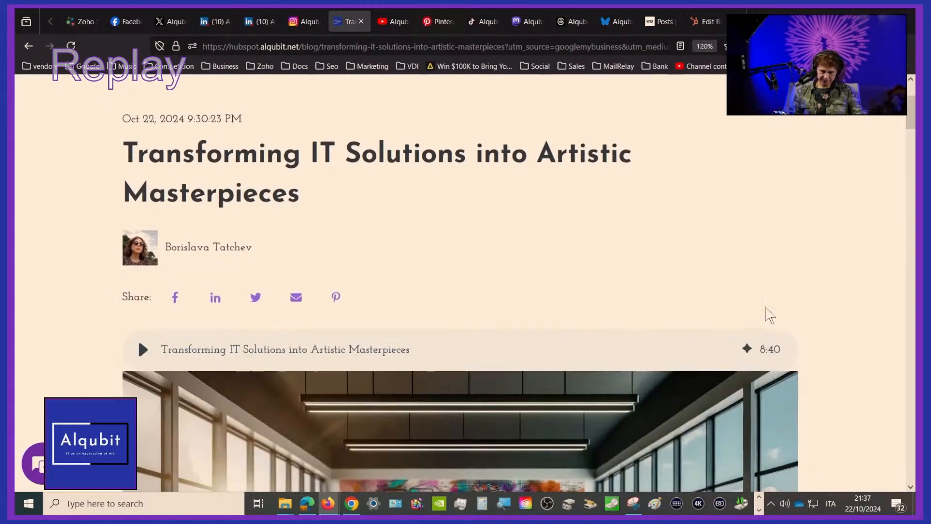
scroll(576, 233, "up", 3)
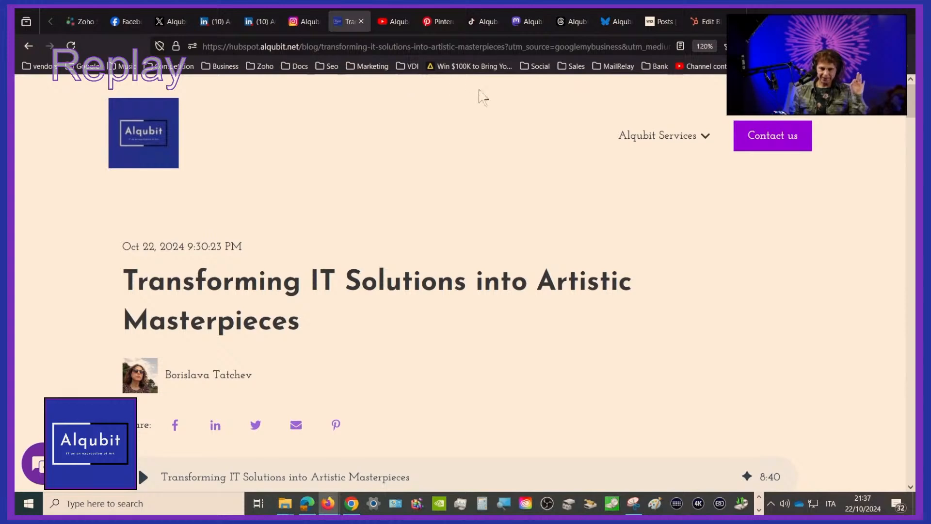
Examine the UTM source, medium and campaign parameters in the blog article's full web address without changing it
left_click(438, 48)
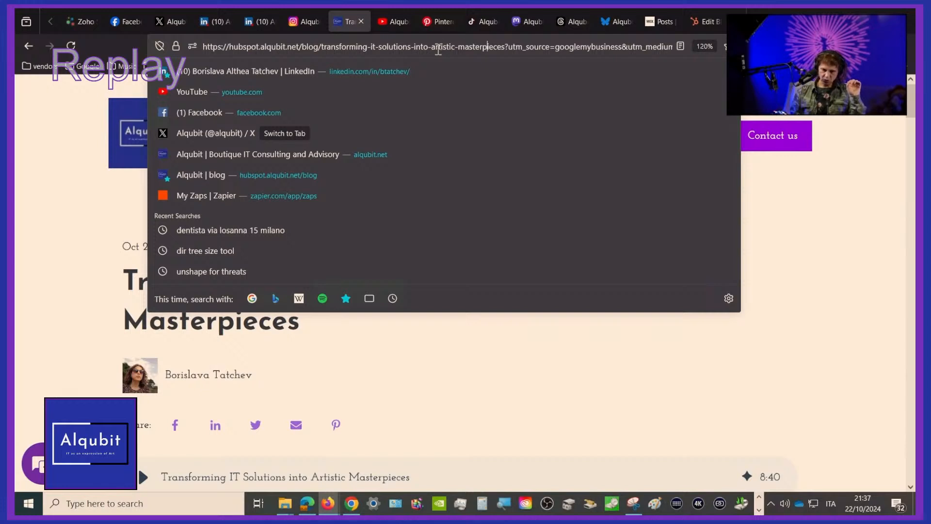
key("Right")
key("Right")
key("Right")
key("Right")
key("Right")
key("Right")
key("Right")
key("Right")
key("Right")
key("Right")
key("Right")
key("Right")
key("Right")
key("Right")
key("Right")
key("Right")
key("Right")
key("Right")
key("Right")
key("Right")
key("Right")
key("Right")
key("Right")
key("Right")
key("Right")
key("Right")
key("Right")
key("Right")
key("Right")
key("Right")
key("Right")
key("Right")
key("Right")
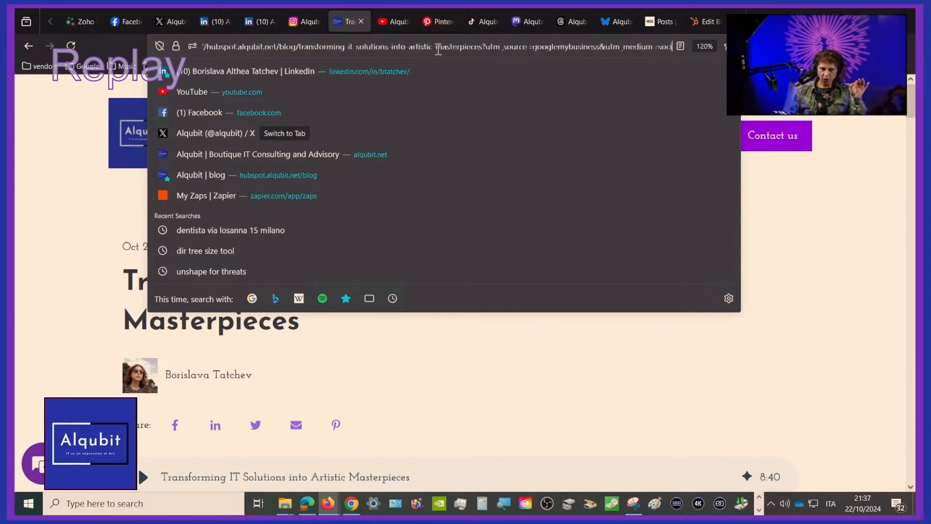
key("Right")
key("Right")
key("Right")
key("Right")
key("Right")
key("Right")
key("Right")
key("Right")
key("Right")
key("Right")
key("Right")
key("Right")
key("Right")
key("Right")
key("Right")
key("Right")
key("Right")
key("Right")
key("Right")
key("Right")
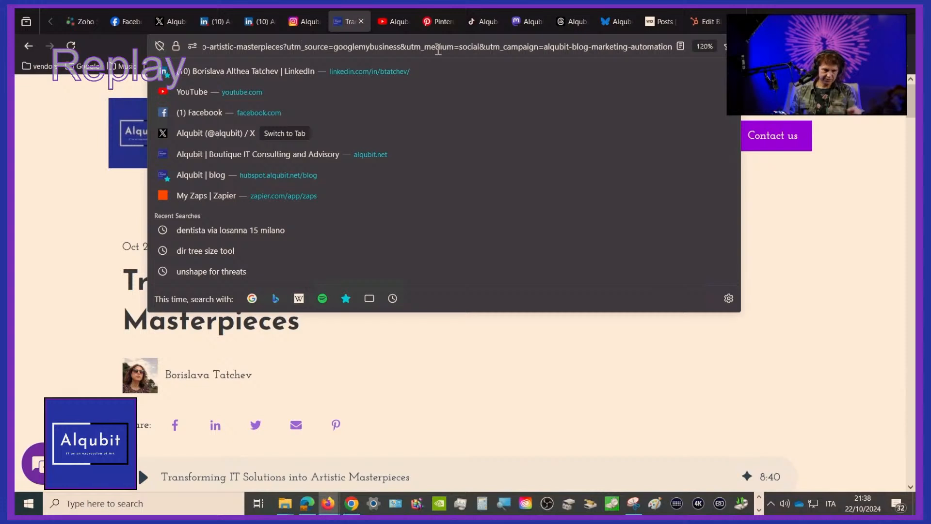
left_click(38, 236)
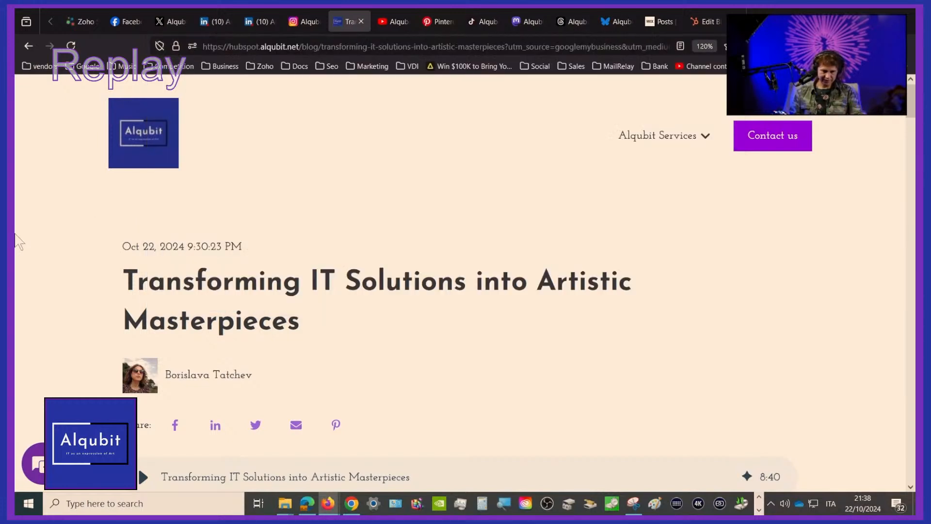
Briefly play and pause the blog article's audio narration, return to the Google search results and close the business update
left_click(143, 477)
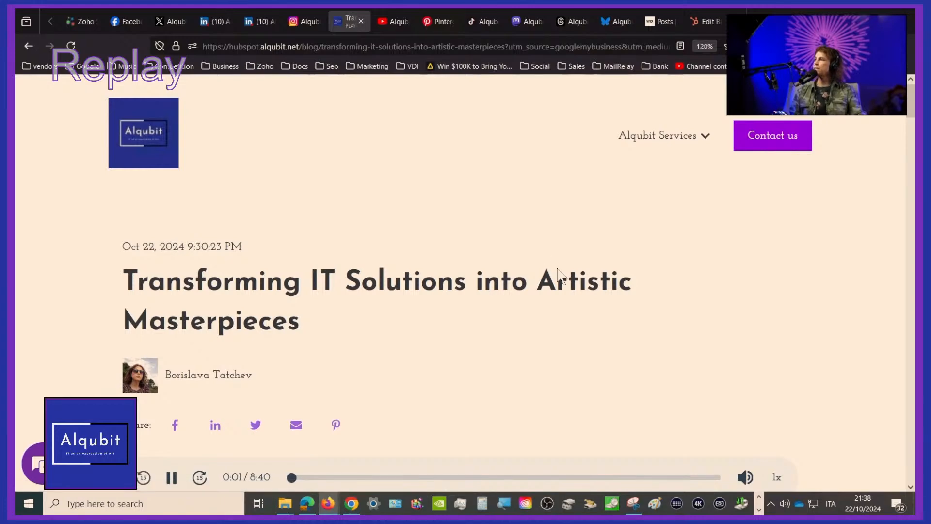
left_click(171, 477)
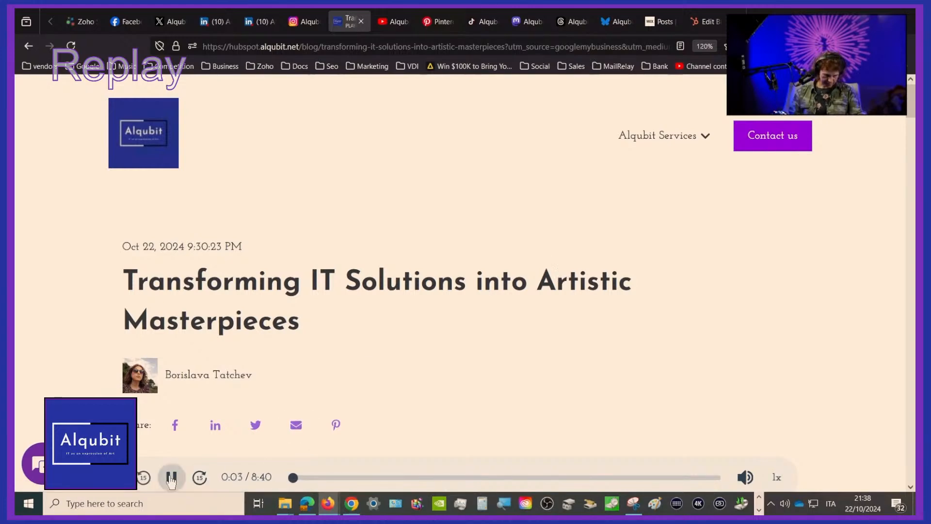
left_click(27, 44)
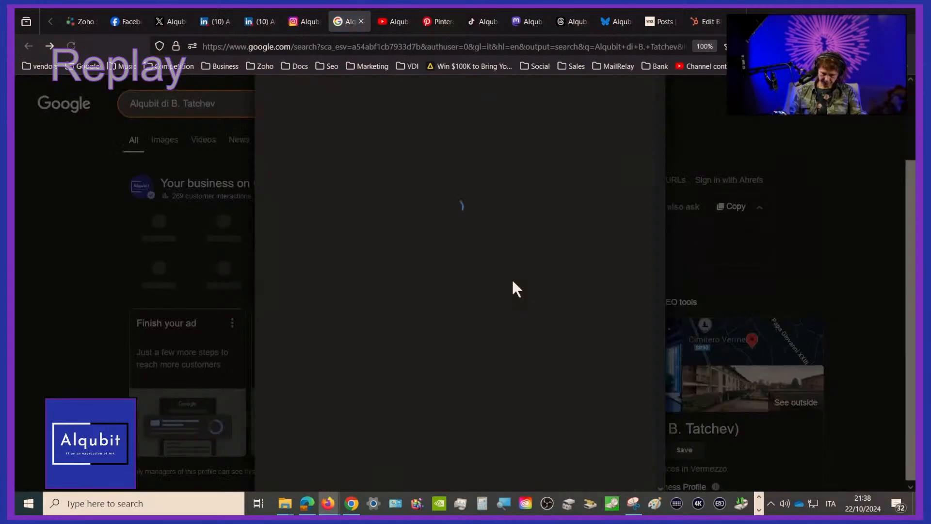
scroll(615, 380, "up", 2)
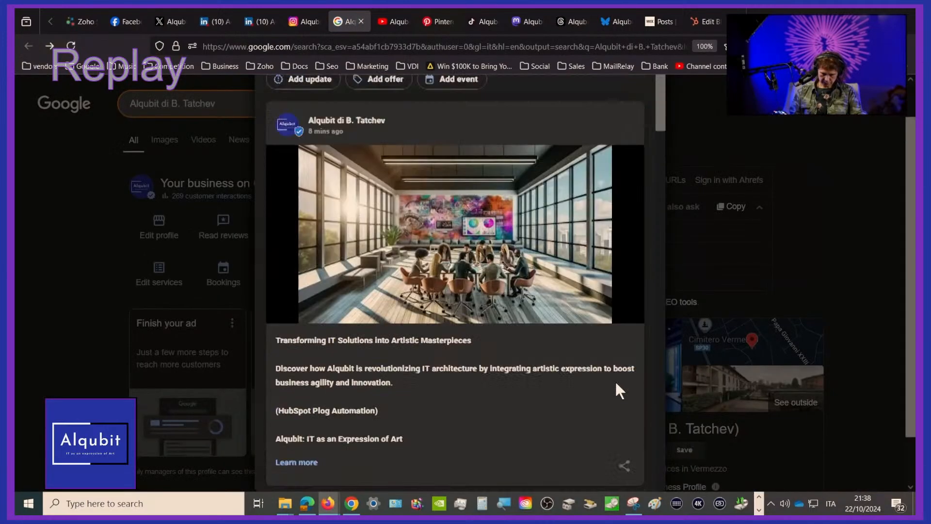
left_click(646, 91)
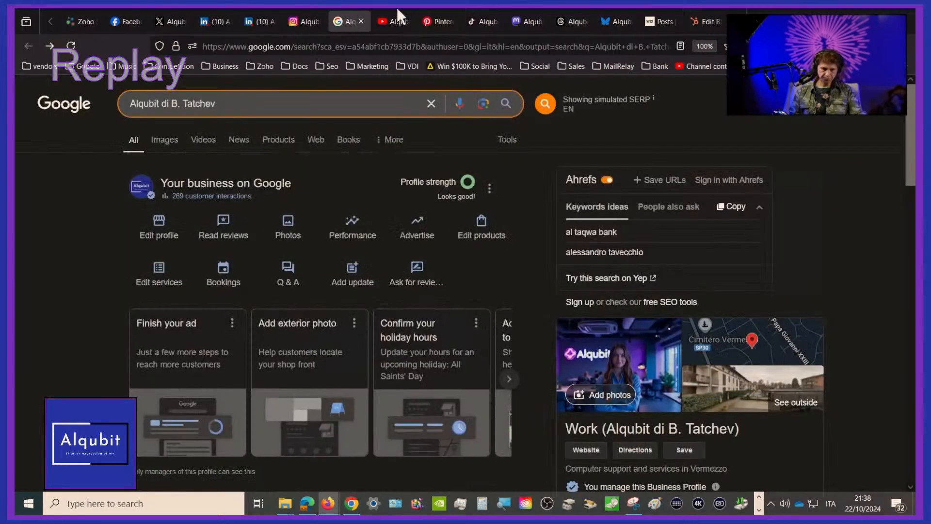
Switch to Alqubit's Instagram profile, view the post "Blending Art and Technology: A New Era in IT Solutions" and close it
left_click(312, 20)
scroll(422, 321, "down", 5)
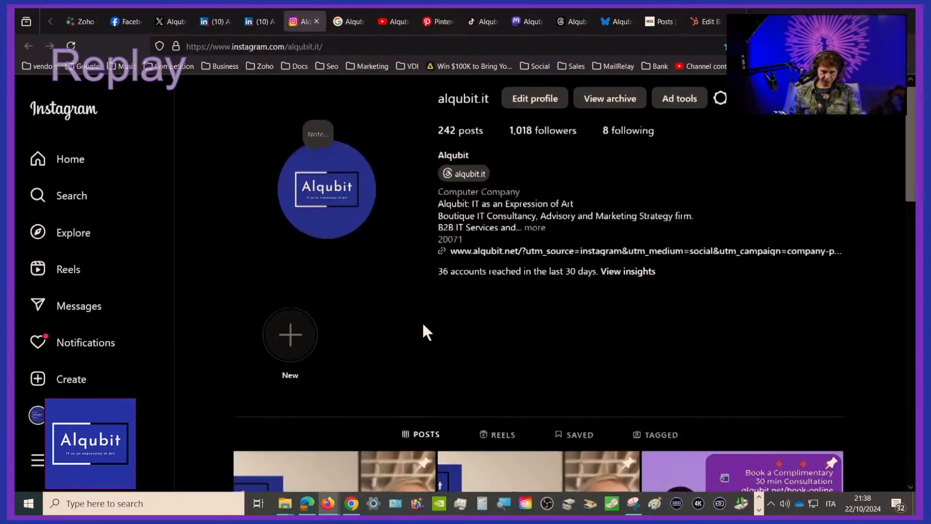
scroll(422, 330, "up", 4)
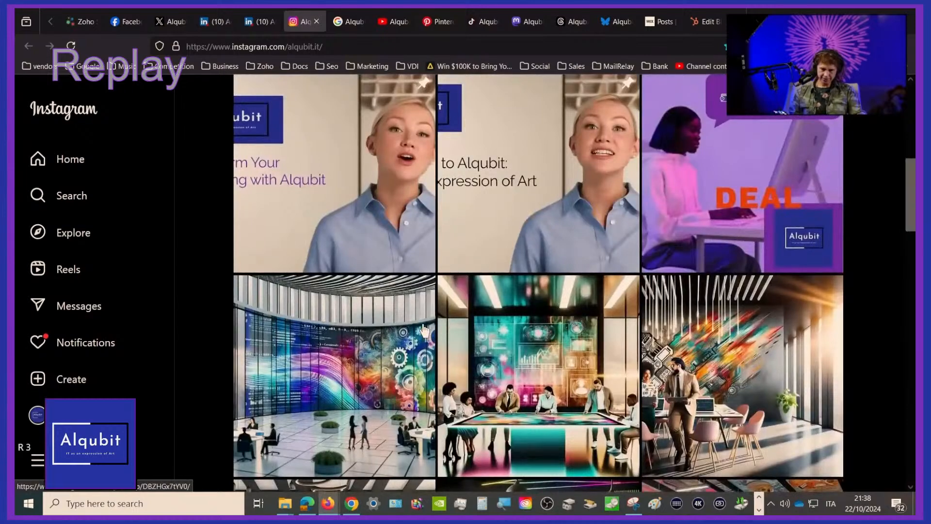
left_click(329, 369)
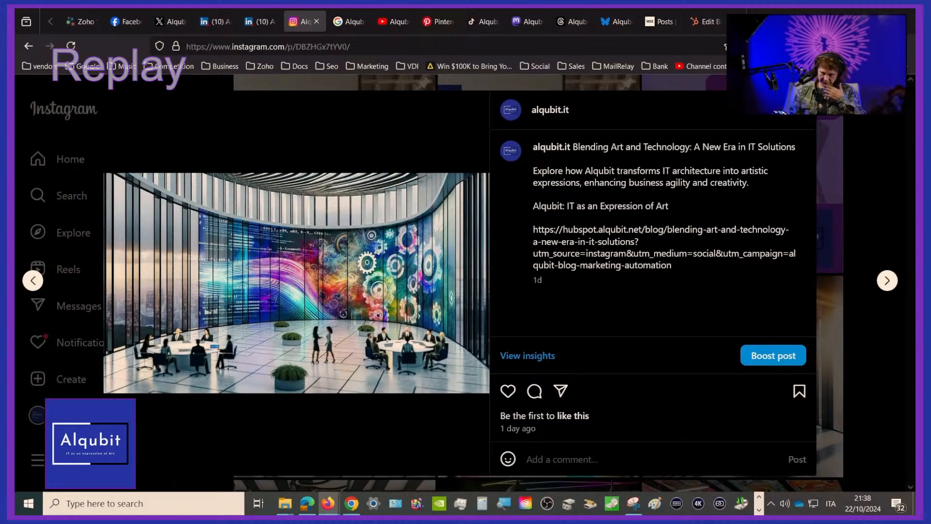
left_click(888, 92)
Examine the post grid on Alqubit's Instagram profile for the newest blog announcement
scroll(365, 400, "down", 2)
scroll(365, 400, "up", 1)
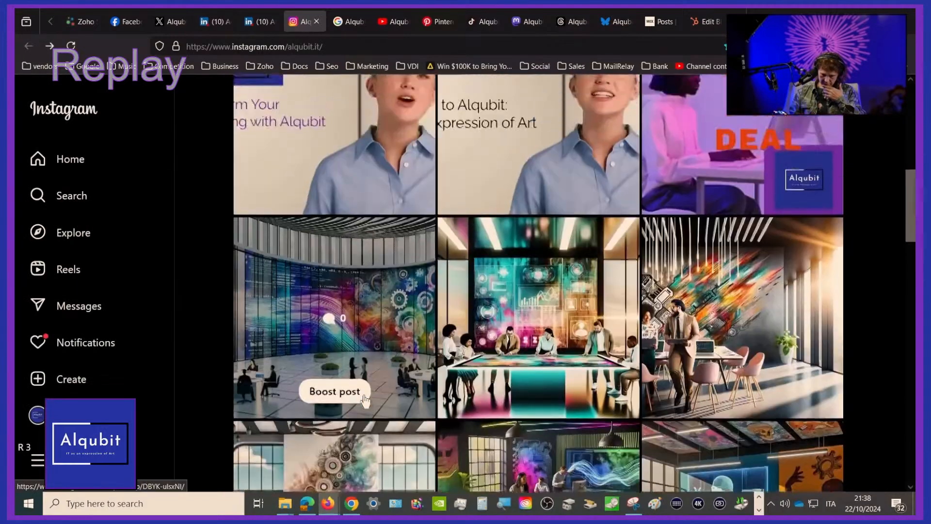
scroll(364, 400, "up", 2)
scroll(365, 400, "down", 3)
scroll(365, 401, "down", 2)
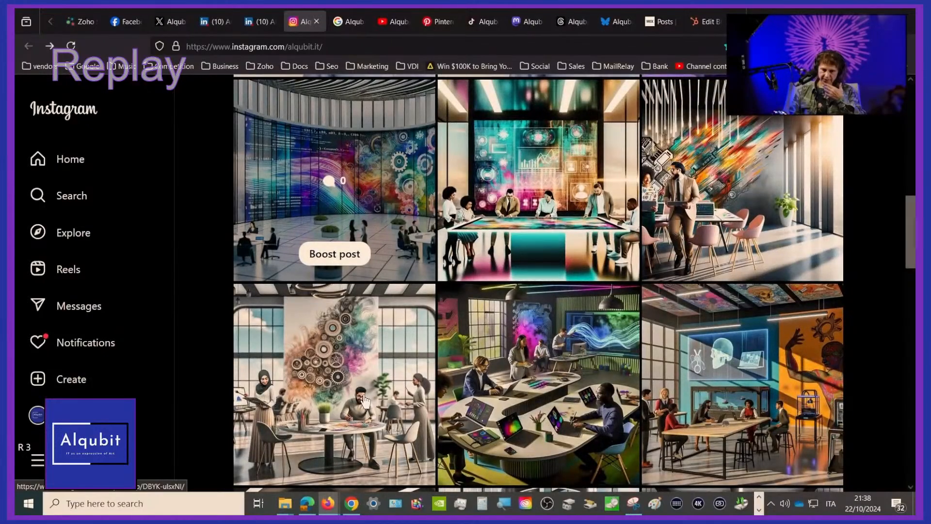
scroll(365, 401, "down", 3)
scroll(365, 400, "up", 4)
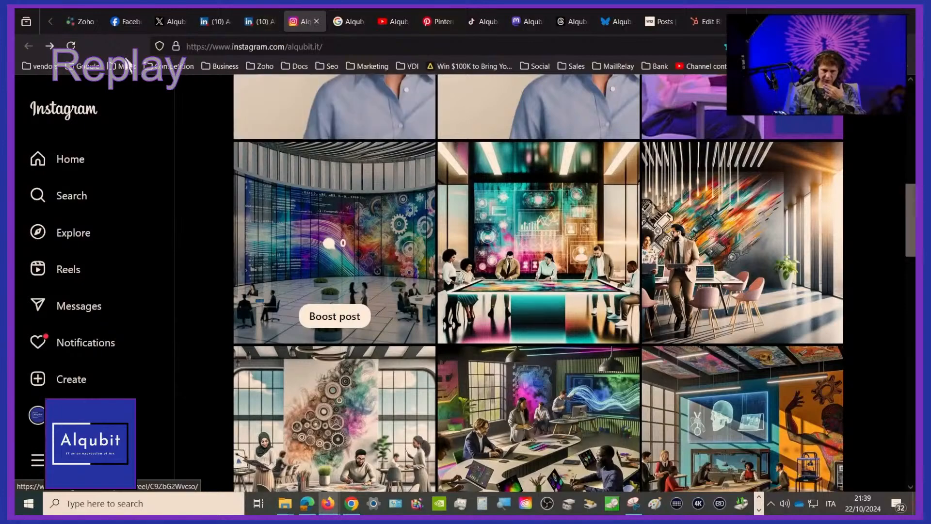
Reload the Instagram profile, view the post "Transforming IT Solutions into Artistic Masterpieces" with its UTM link and close it
left_click(71, 45)
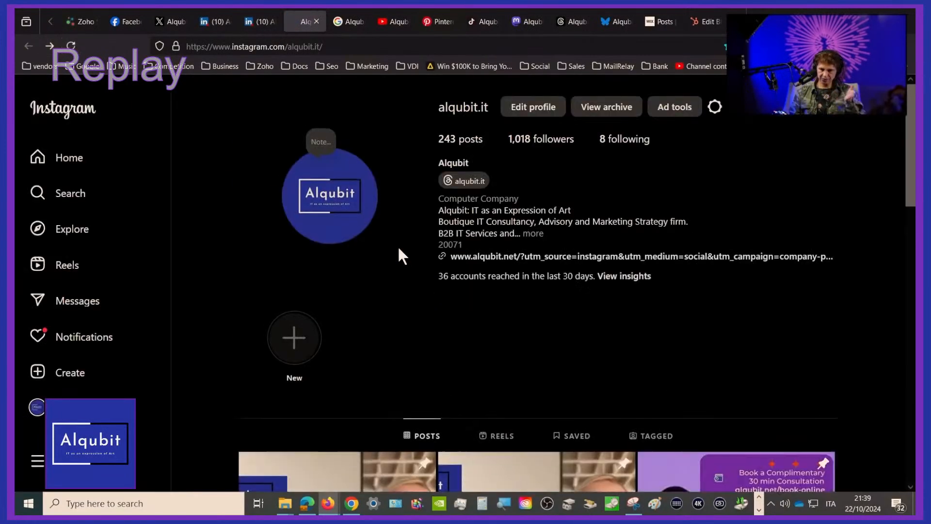
scroll(397, 245, "down", 6)
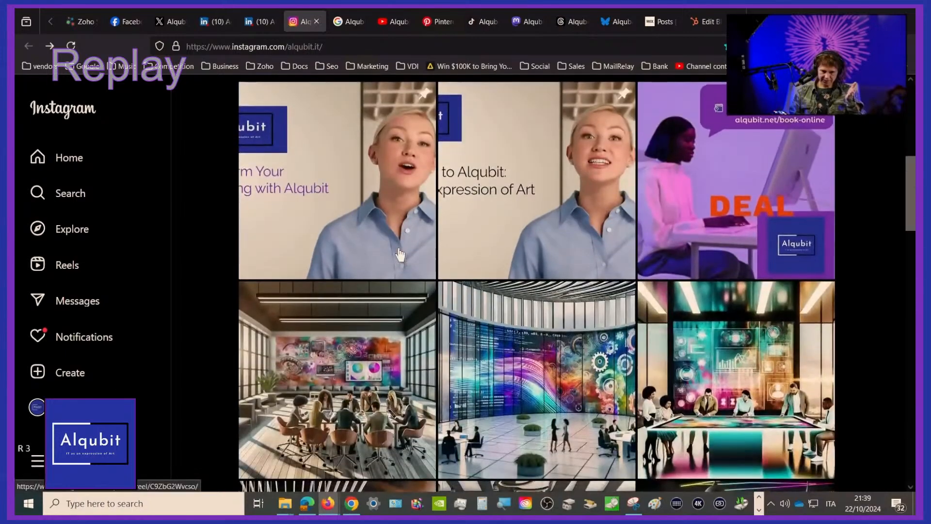
scroll(400, 255, "down", 2)
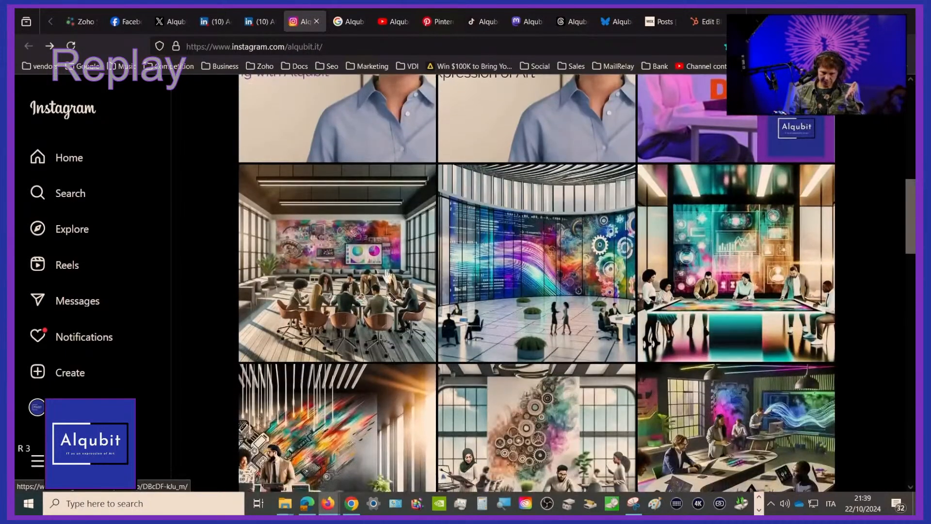
left_click(368, 300)
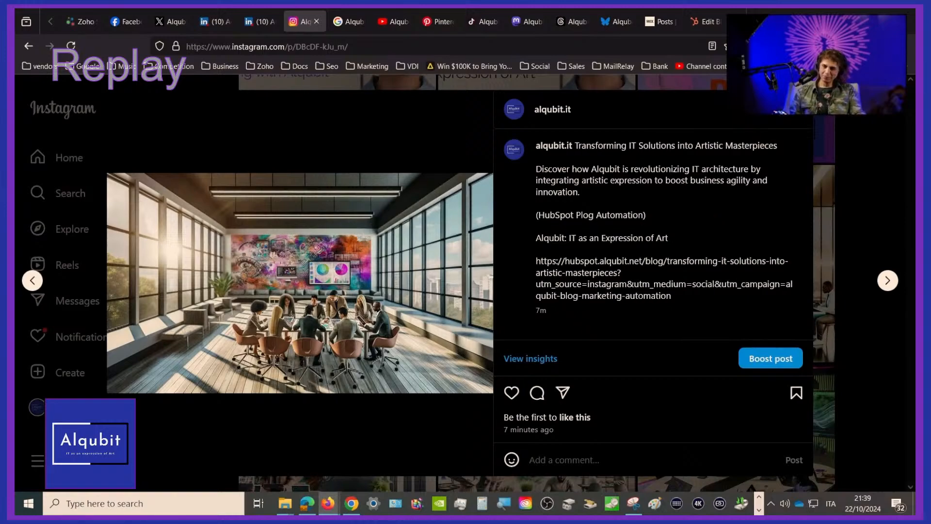
left_click(887, 91)
scroll(471, 241, "up", 2)
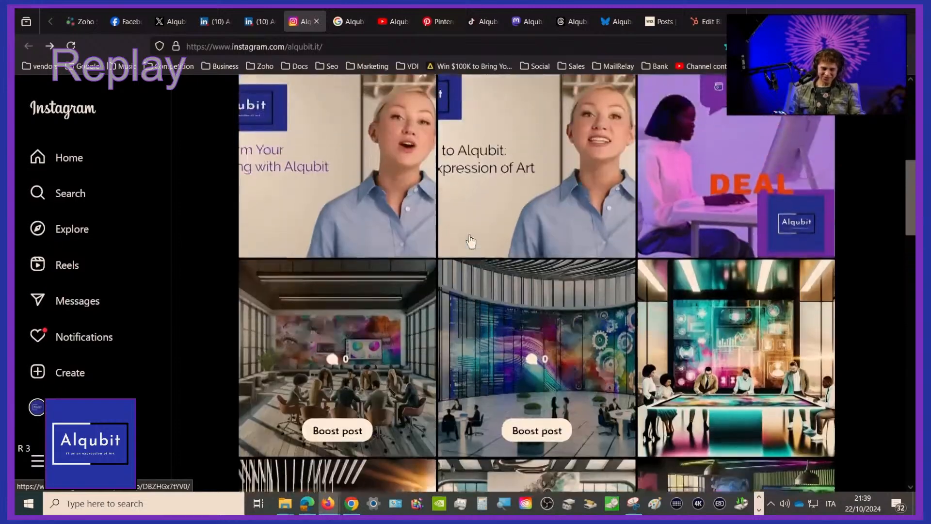
scroll(469, 243, "up", 2)
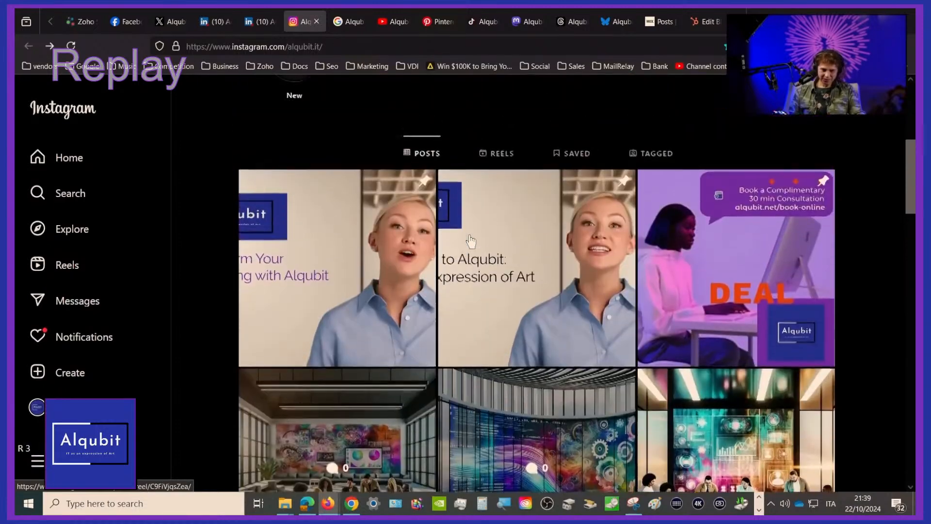
Switch to Alqubit's LinkedIn company page, reload its posts and look through the feed for the new blog post
left_click(266, 22)
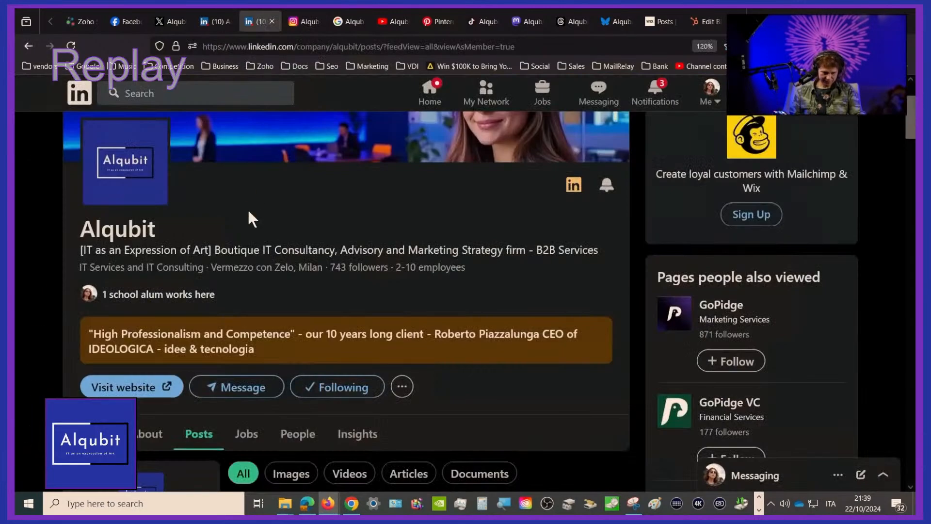
scroll(249, 218, "down", 5)
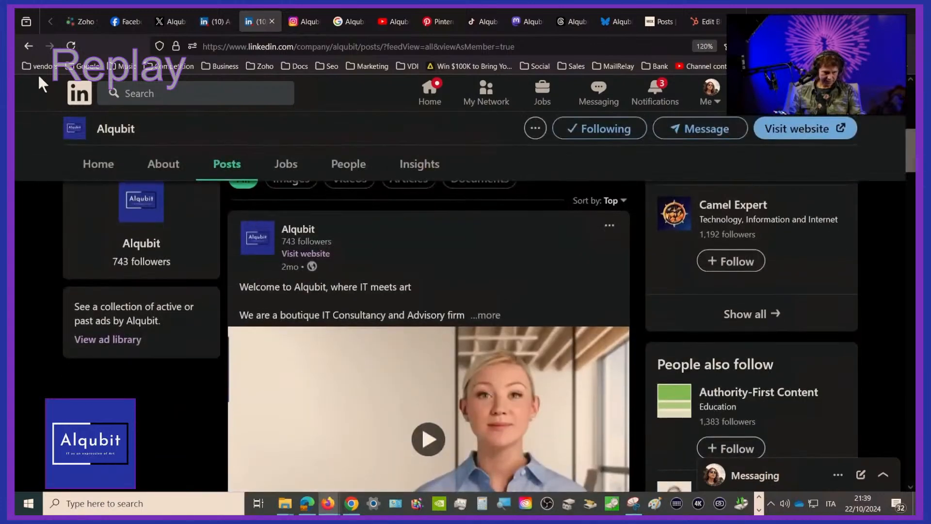
left_click(71, 43)
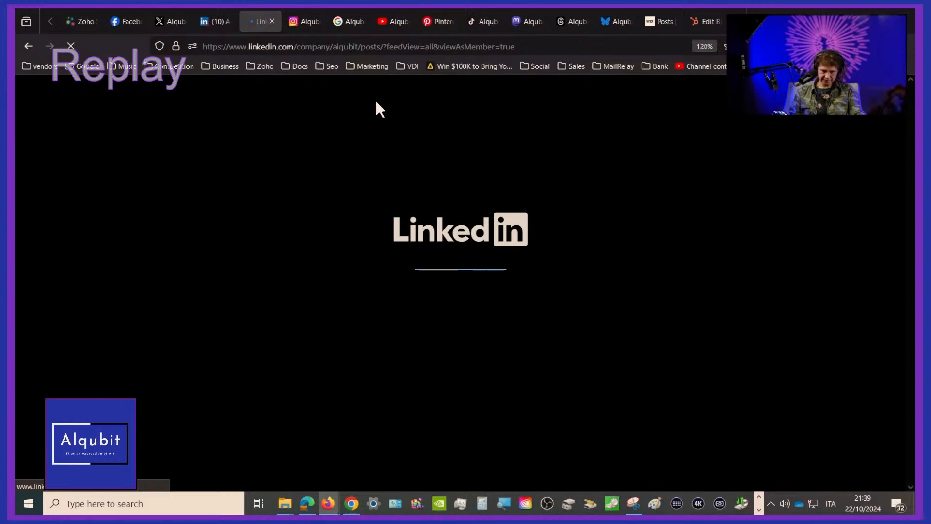
scroll(395, 238, "down", 3)
scroll(395, 243, "down", 15)
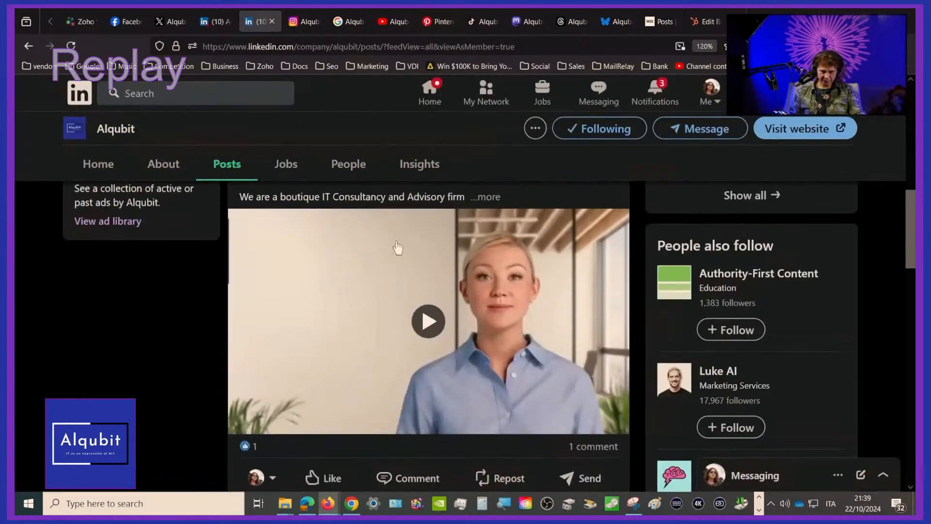
scroll(397, 246, "down", 7)
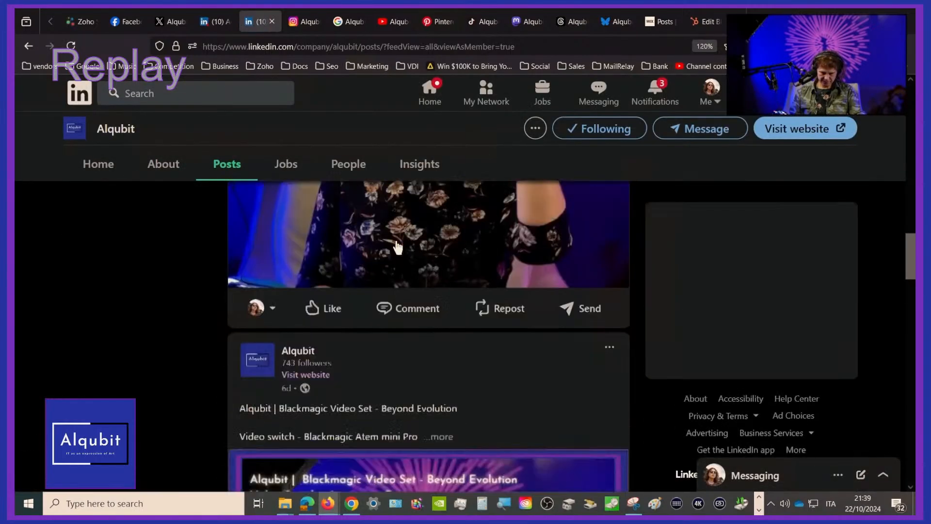
scroll(397, 248, "down", 5)
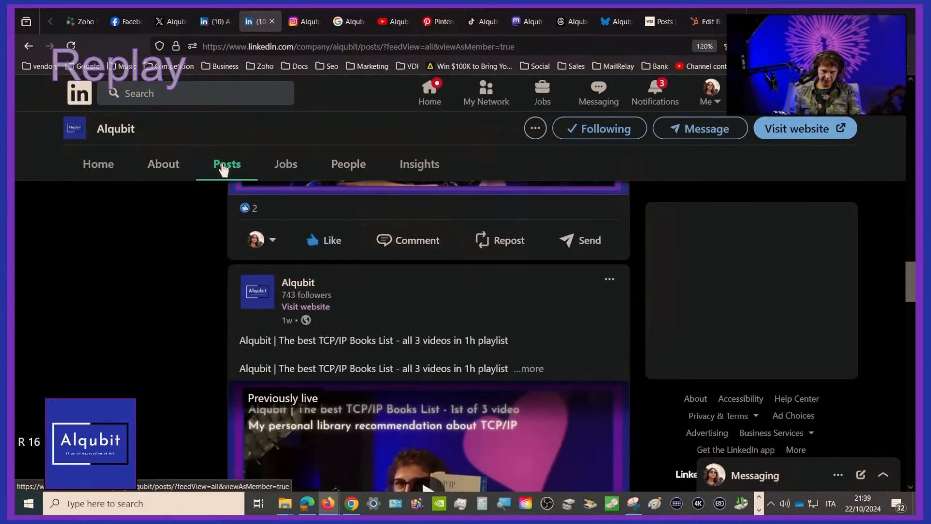
scroll(358, 371, "up", 3)
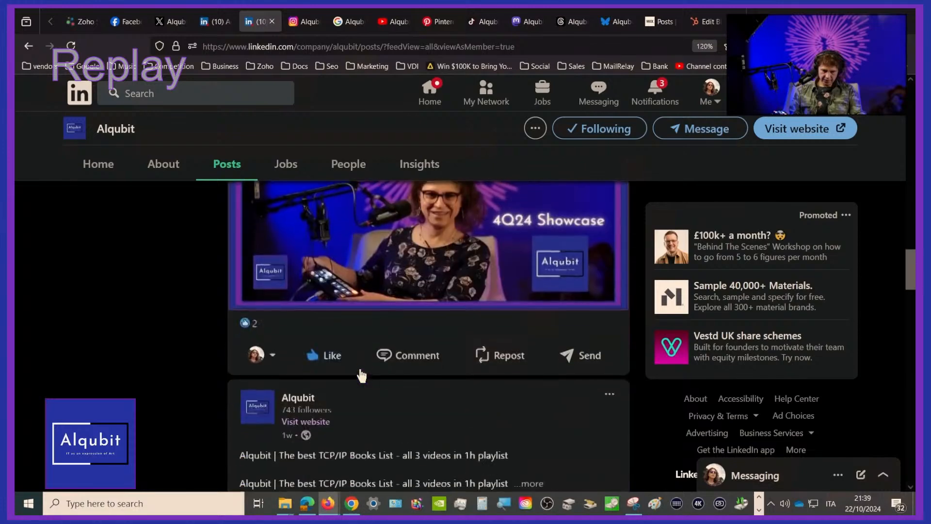
Switch to the founder's personal LinkedIn activity page, reload it and open the account menu
left_click(212, 20)
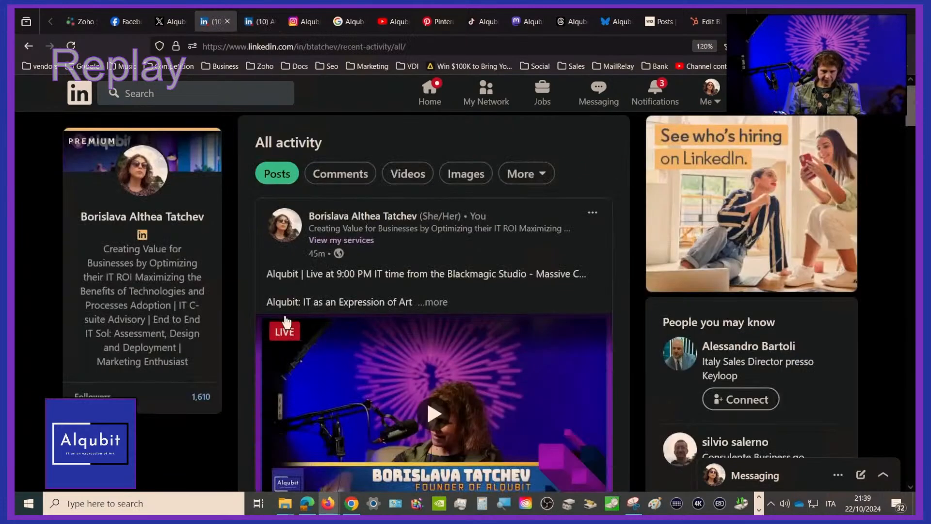
left_click(65, 49)
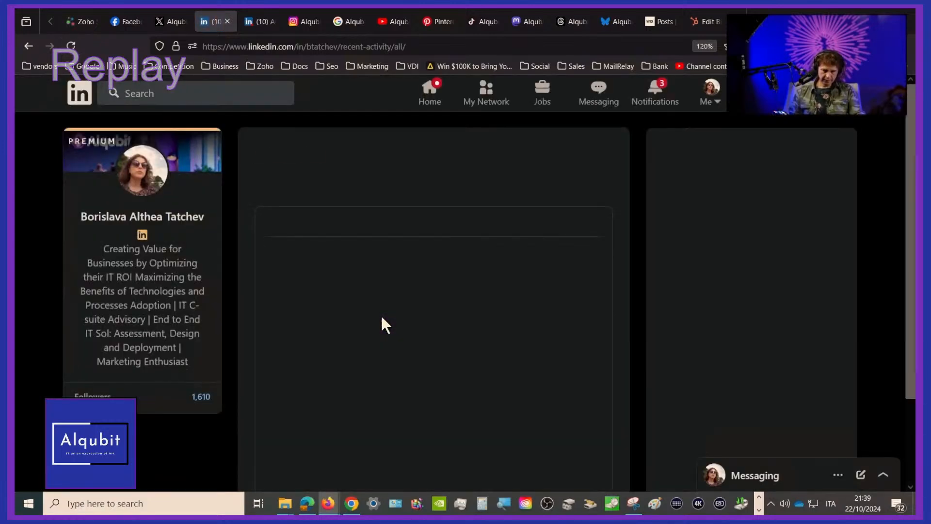
left_click(709, 101)
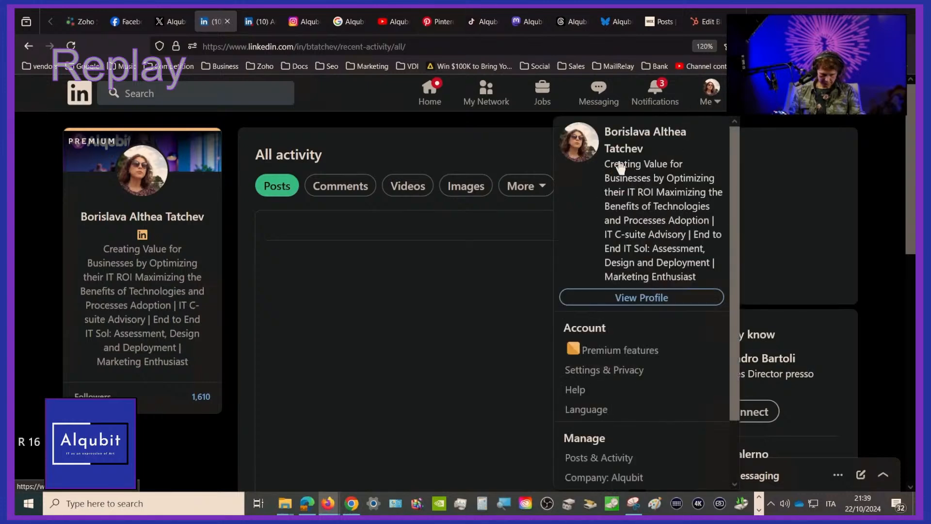
left_click(492, 43)
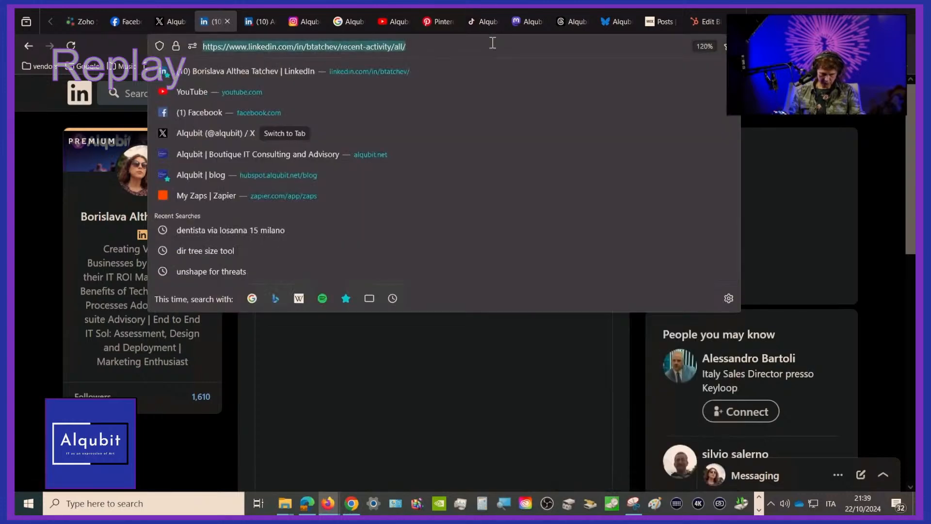
key("BackSpace")
key("BackSpace")
key("BackSpace")
key("BackSpace")
key("BackSpace")
key("BackSpace")
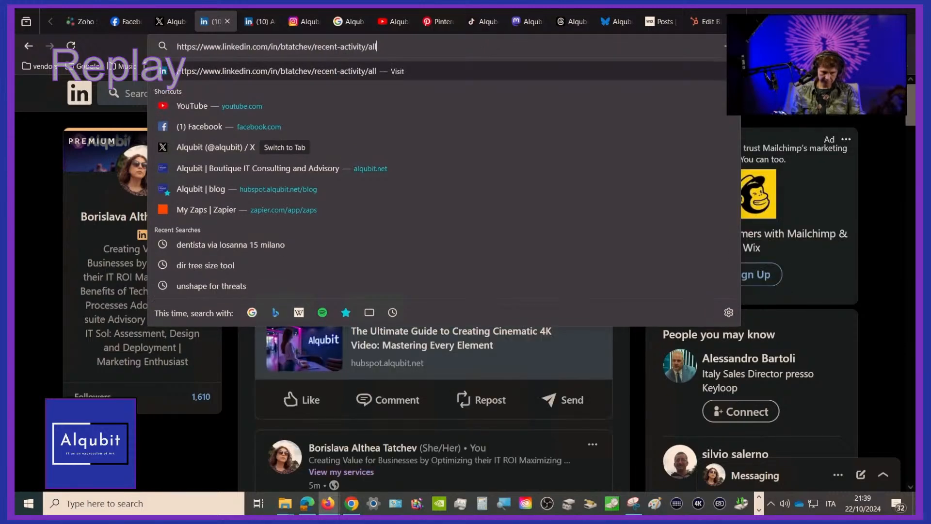
key("BackSpace")
key("BackSpace")
key("BackSpace")
key("BackSpace")
key("BackSpace")
key("BackSpace")
key("BackSpace")
key("BackSpace")
key("BackSpace")
key("BackSpace")
key("BackSpace")
key("BackSpace")
key("BackSpace")
key("BackSpace")
key("BackSpace")
key("BackSpace")
key("BackSpace")
key("BackSpace")
key("BackSpace")
key("BackSpace")
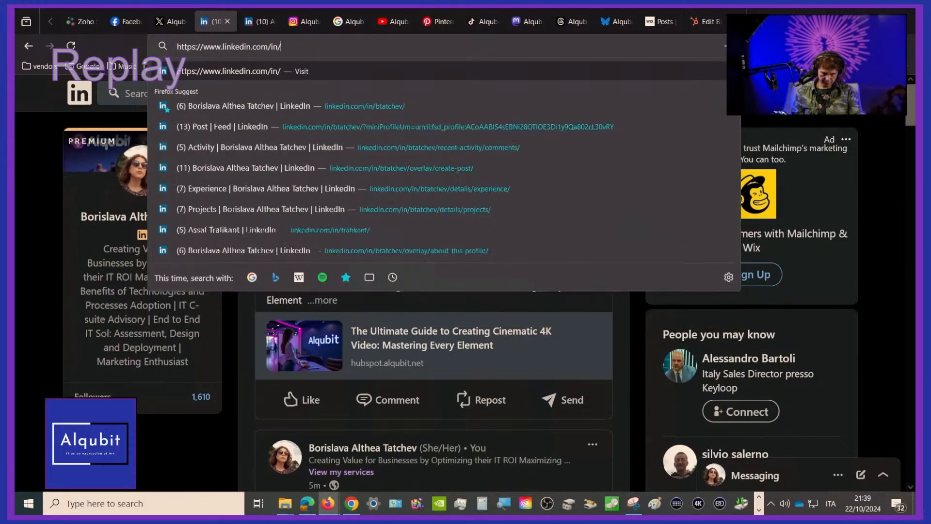
key("BackSpace")
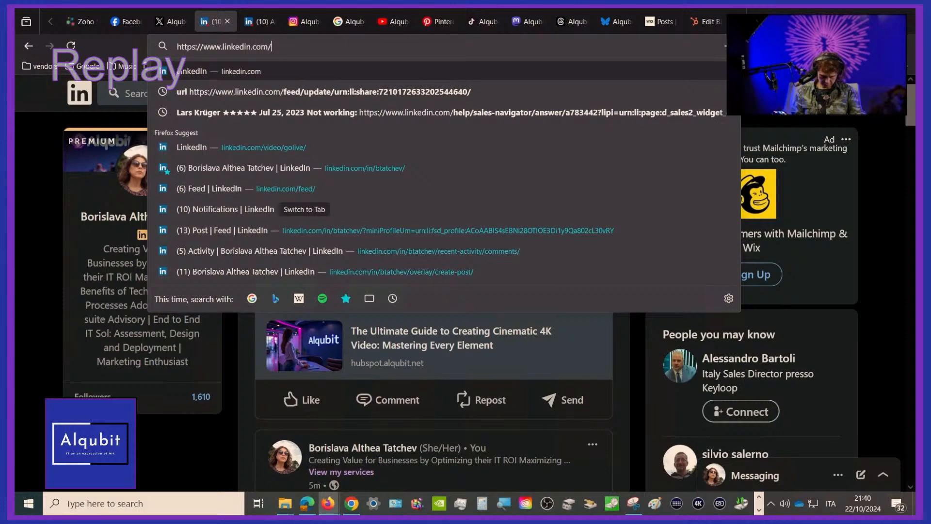
type("analytics/")
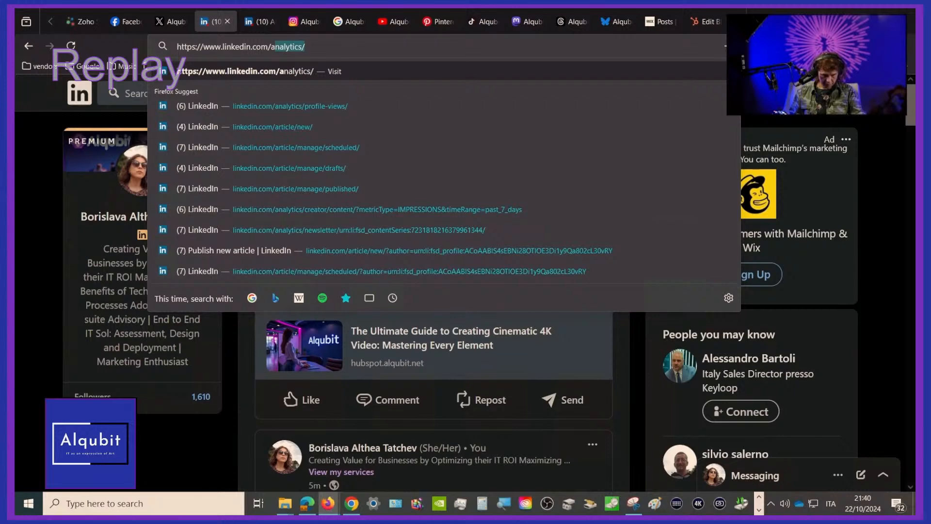
Switch to Alqubit's Facebook page, reload it, find the post "Transforming IT Solutions into Artistic Masterpieces" and expand its full text
left_click(118, 22)
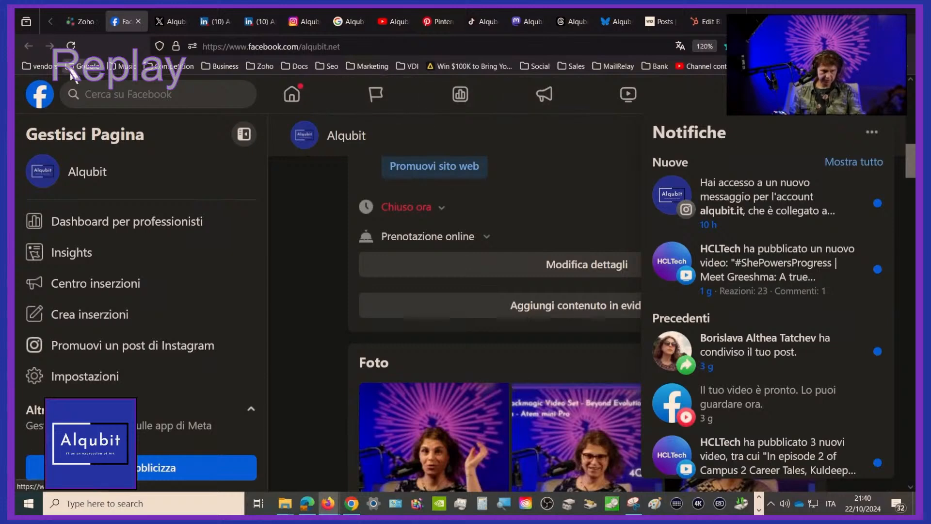
left_click(74, 46)
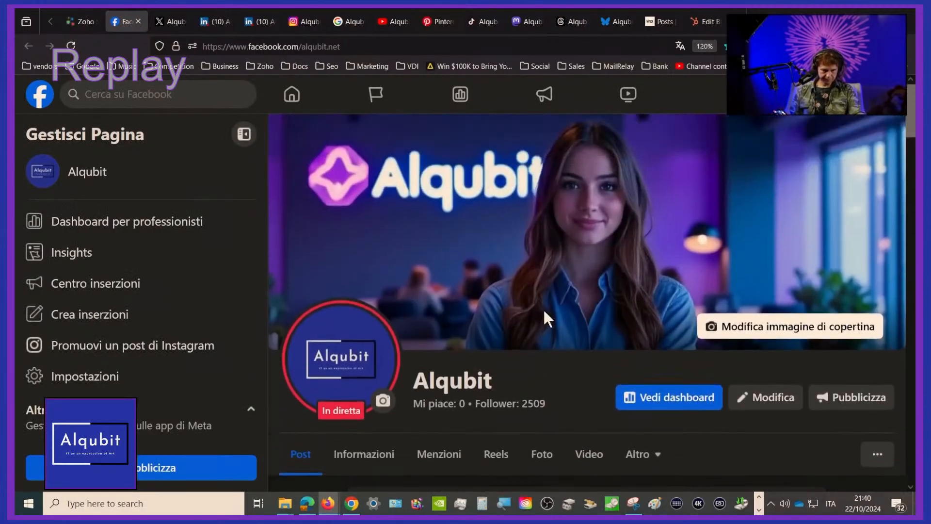
scroll(545, 318, "down", 10)
scroll(545, 318, "down", 1)
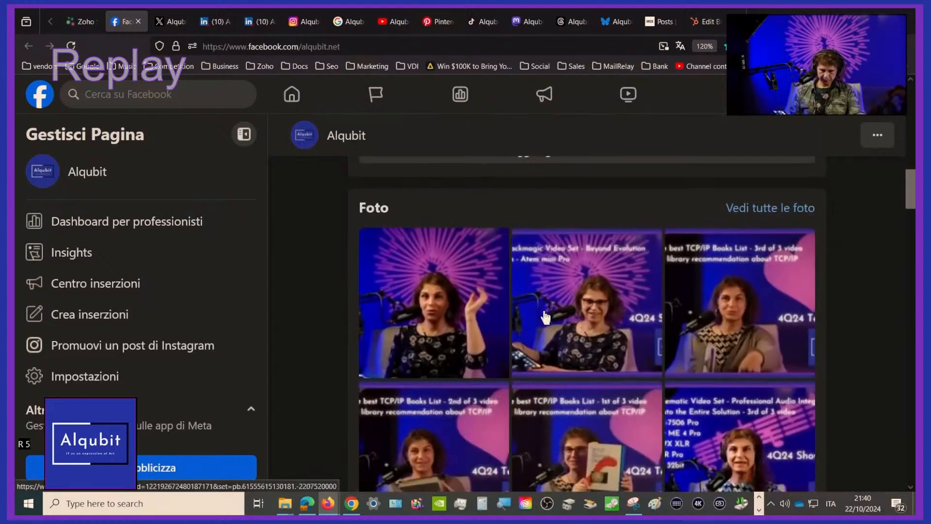
scroll(546, 318, "down", 12)
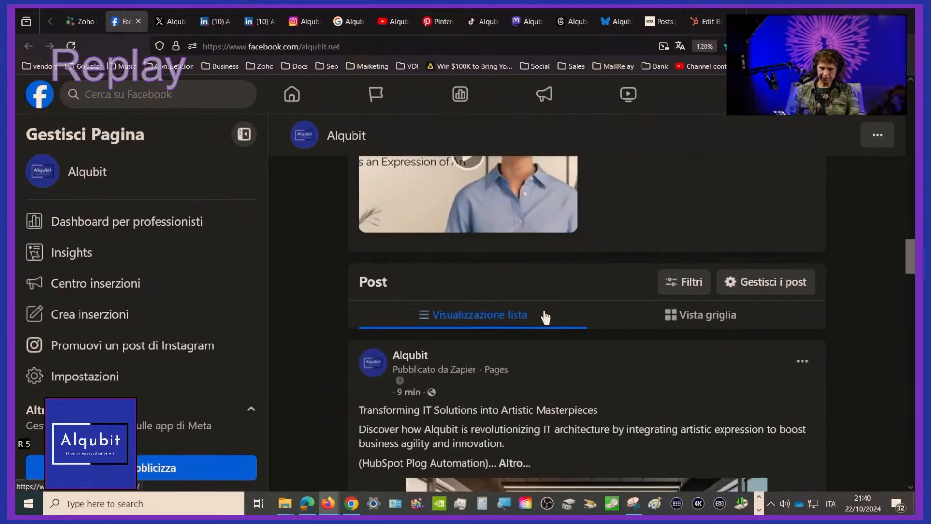
scroll(546, 318, "down", 7)
scroll(545, 318, "up", 3)
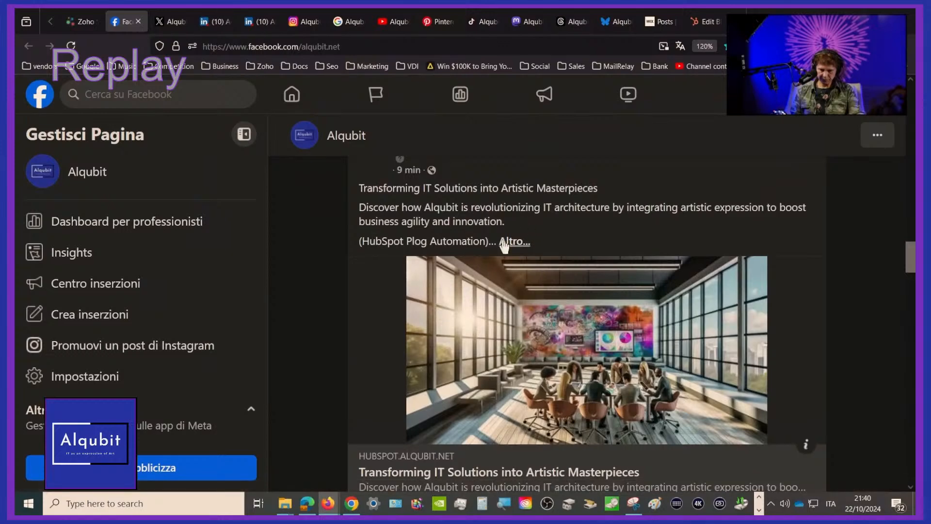
left_click(514, 244)
scroll(514, 347, "down", 10)
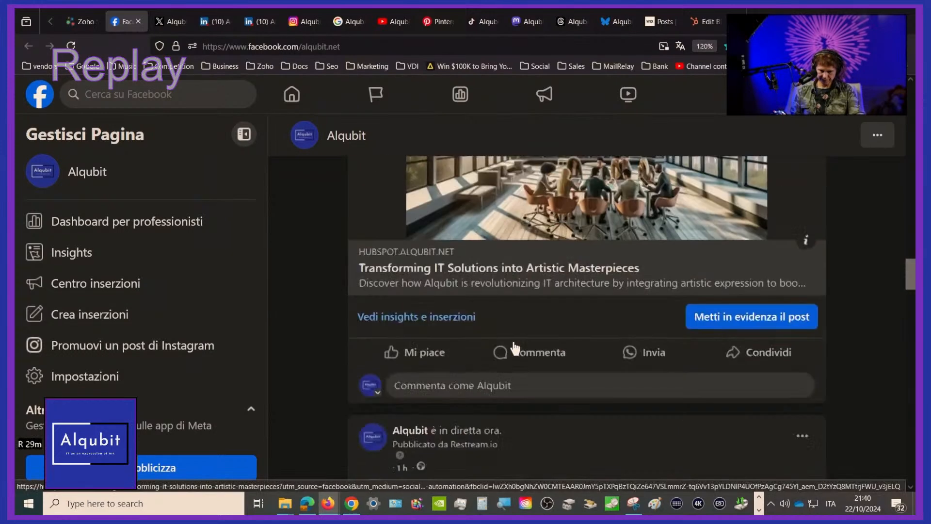
scroll(513, 339, "up", 3)
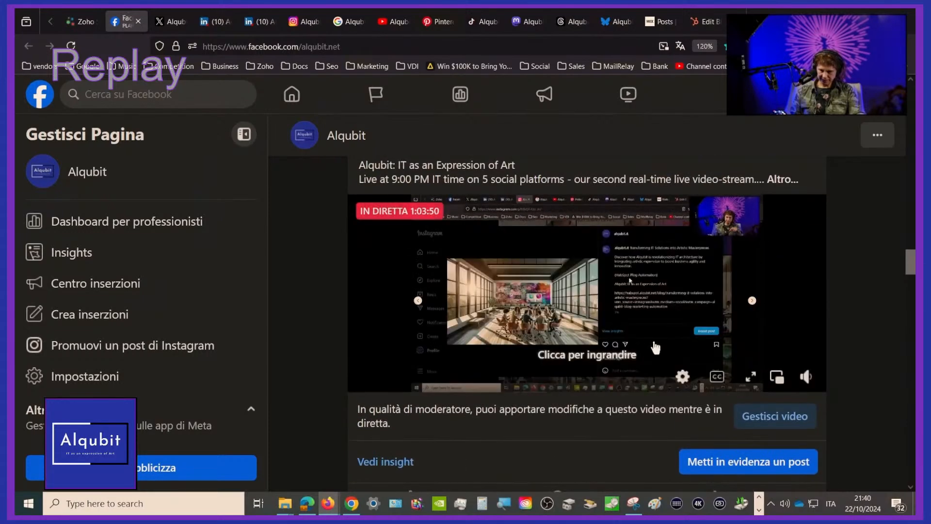
Toggle the live video's sound, reload the Facebook page and look through its feed again for the newest posts
left_click(809, 382)
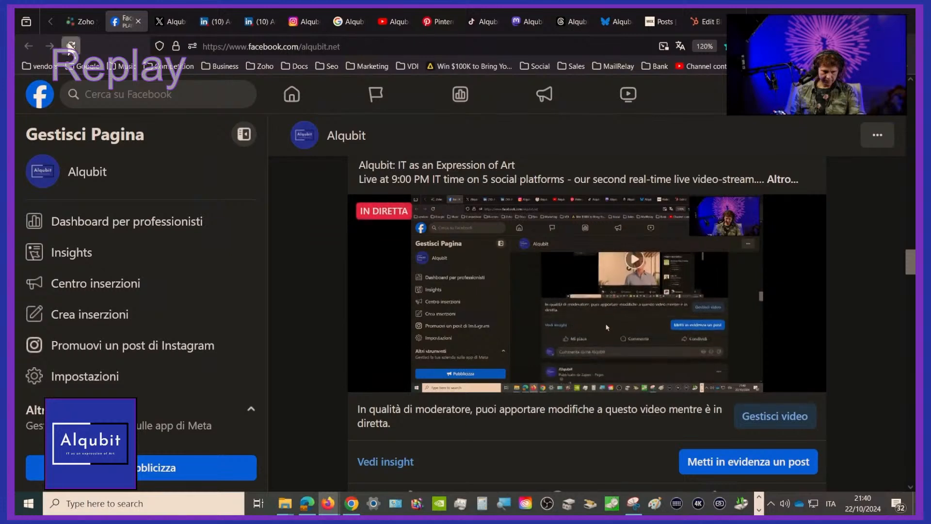
left_click(70, 45)
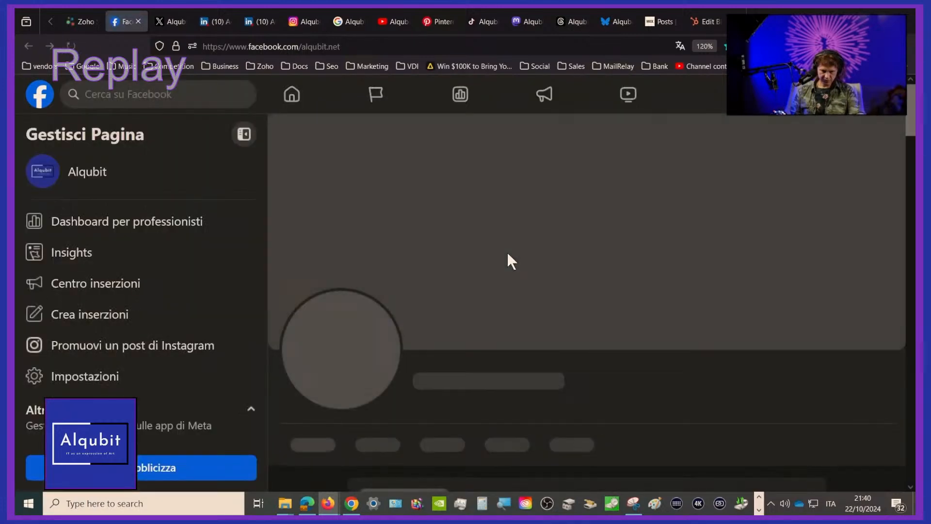
scroll(508, 259, "down", 12)
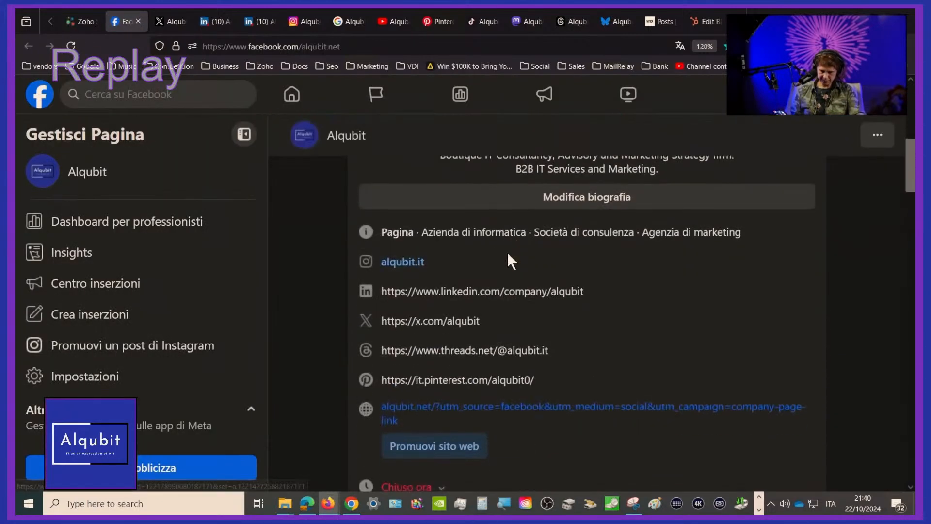
scroll(508, 259, "down", 2)
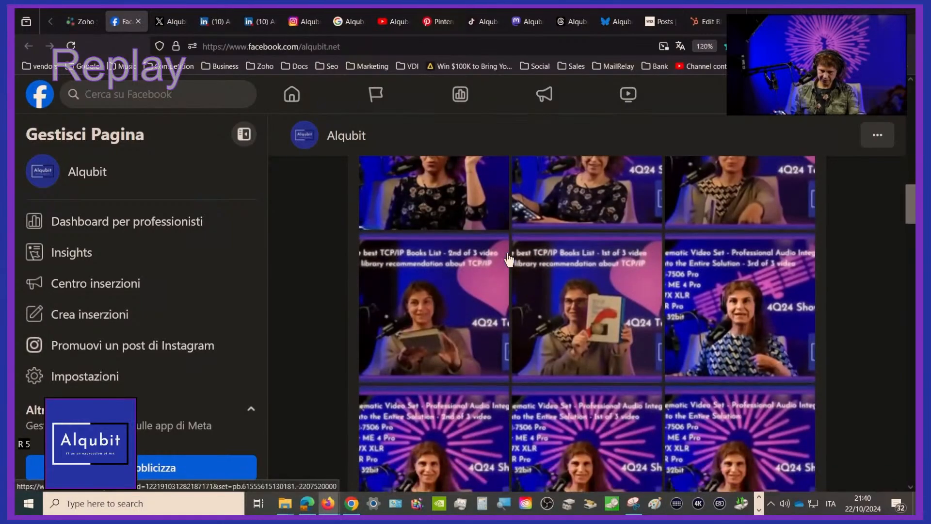
scroll(508, 260, "down", 10)
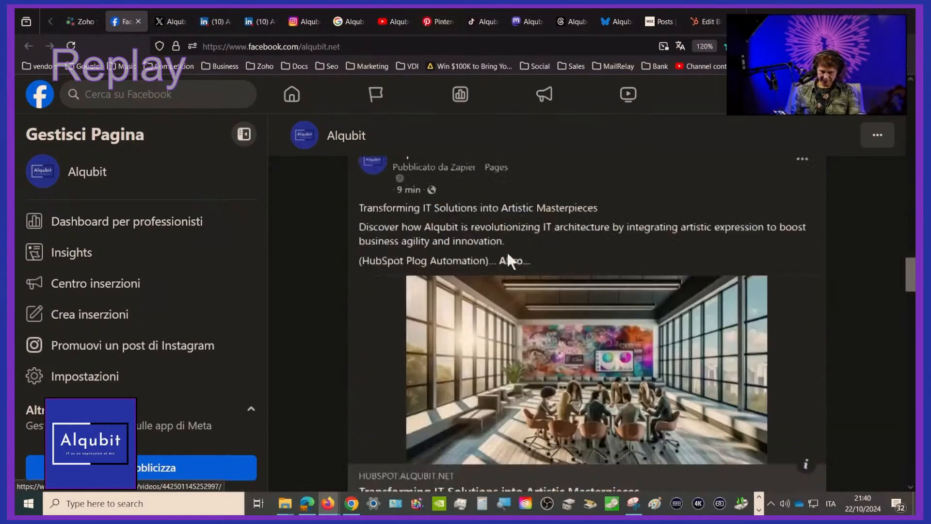
scroll(508, 260, "up", 5)
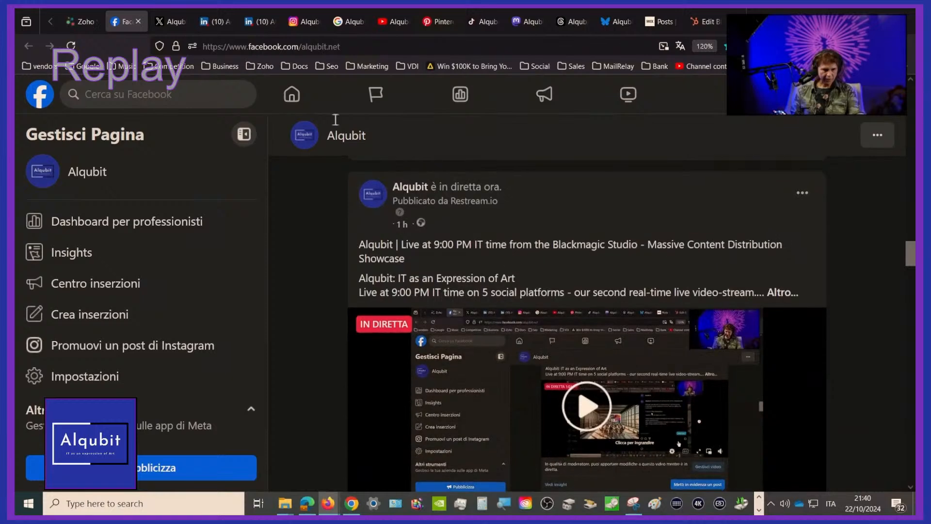
Switch to Zoho Social, reload the published Facebook posts, view "Transforming IT Solutions into Artistic Masterpieces" and close it
left_click(75, 22)
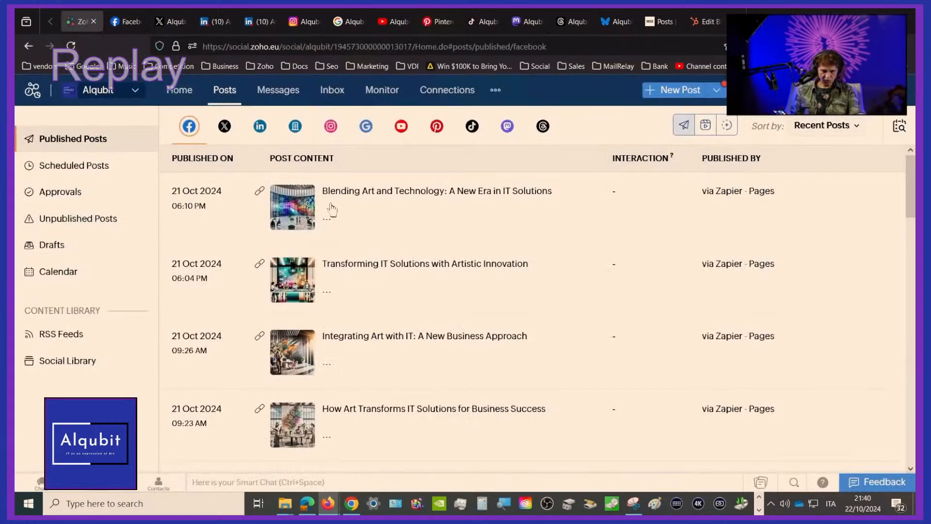
left_click(224, 92)
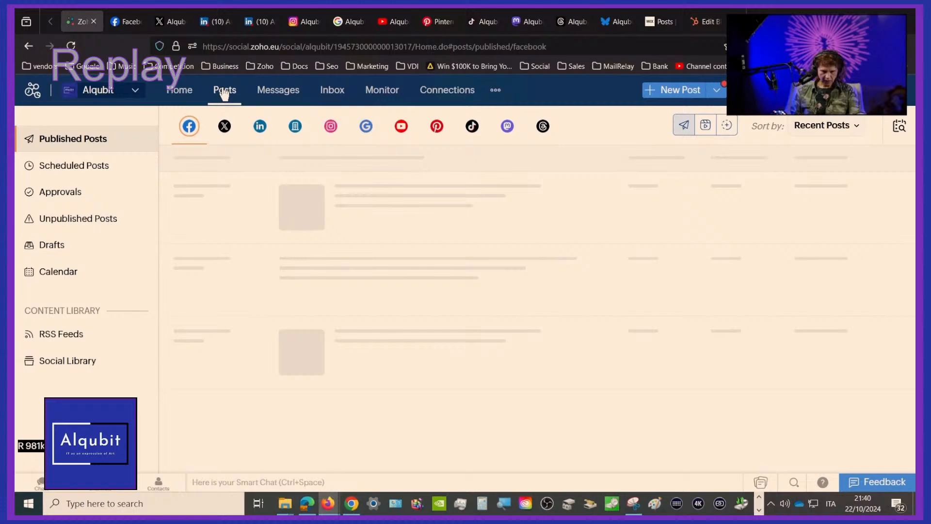
left_click(71, 50)
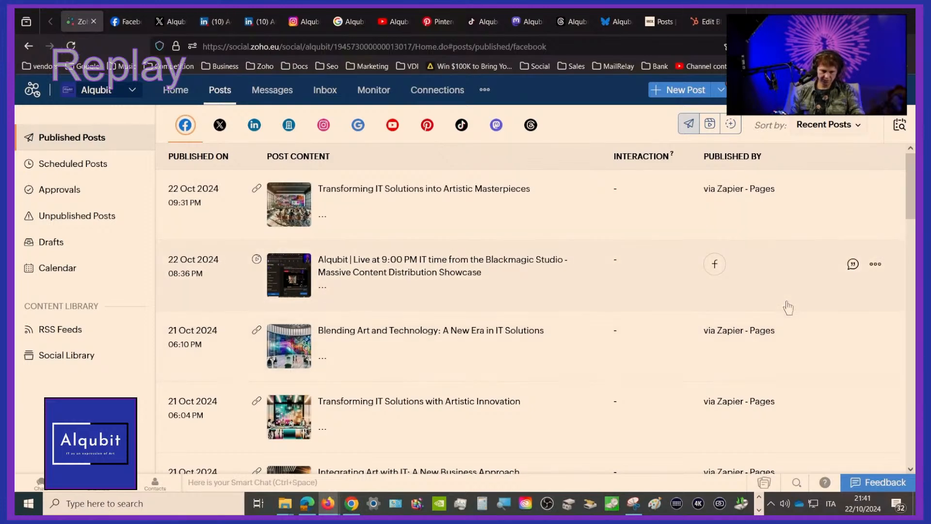
scroll(788, 306, "down", 2)
scroll(788, 308, "up", 2)
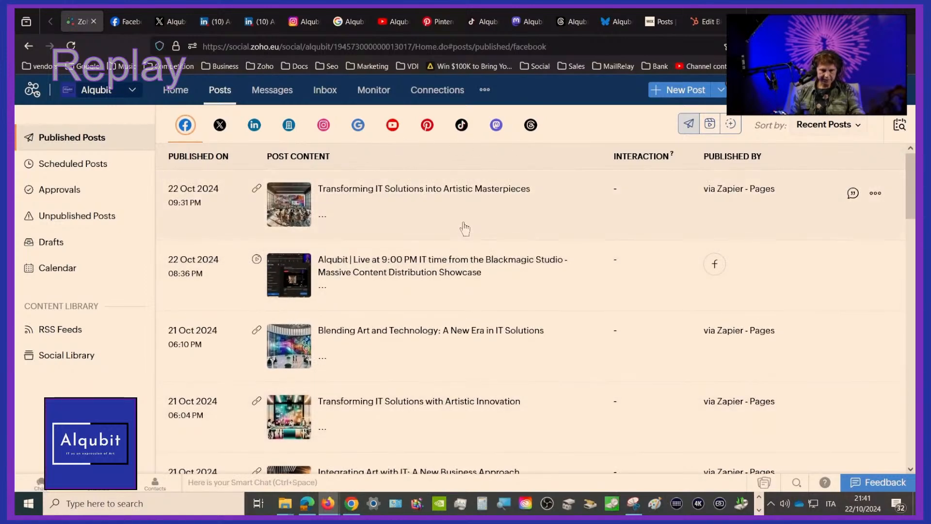
left_click(426, 194)
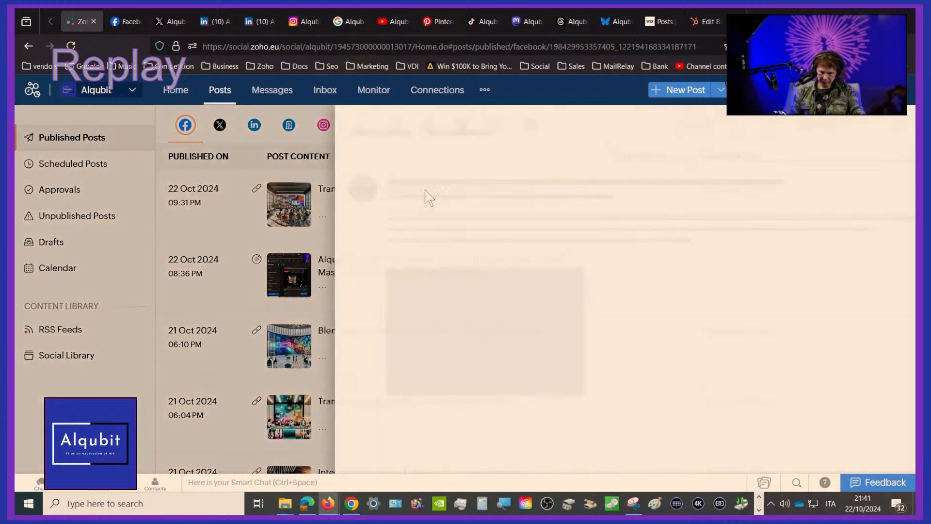
left_click(255, 125)
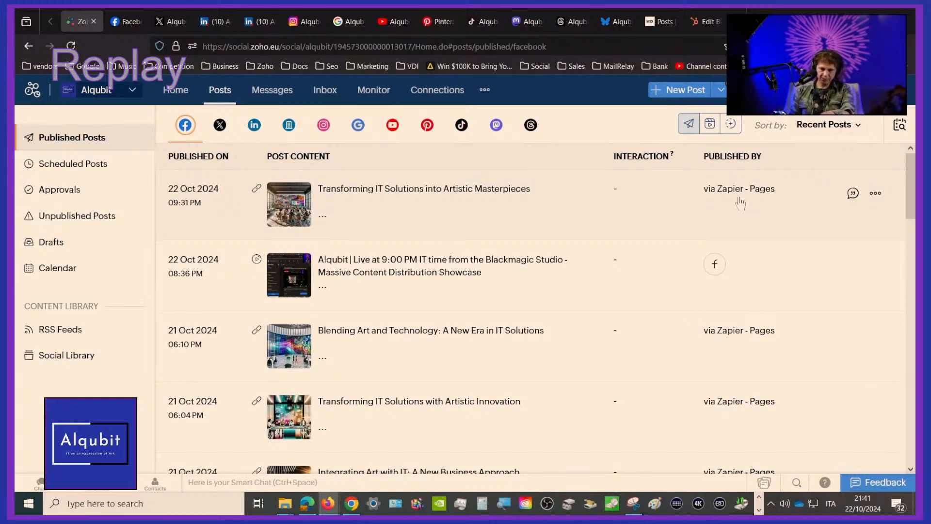
Review the published X, LinkedIn profile and LinkedIn company posts, viewing and closing "Blending Art and Technology: A New Era in IT Solutions"
left_click(212, 129)
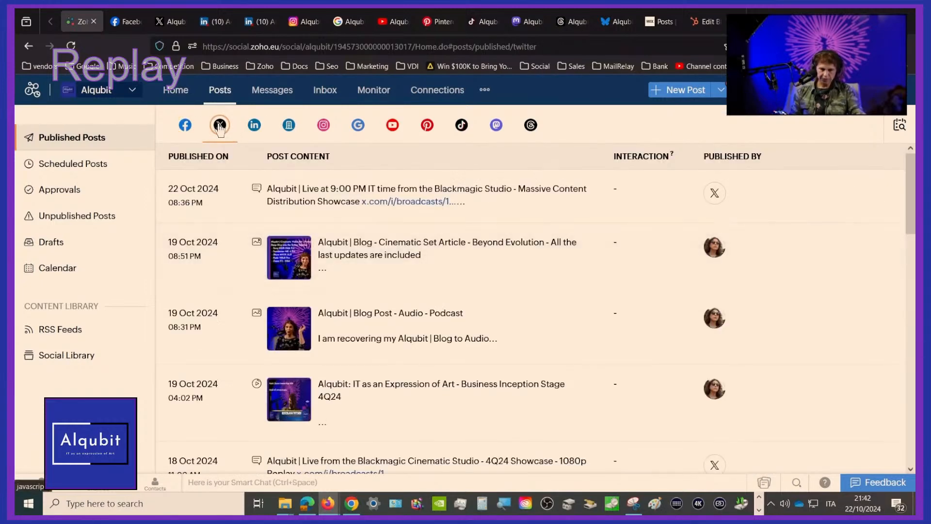
left_click(254, 126)
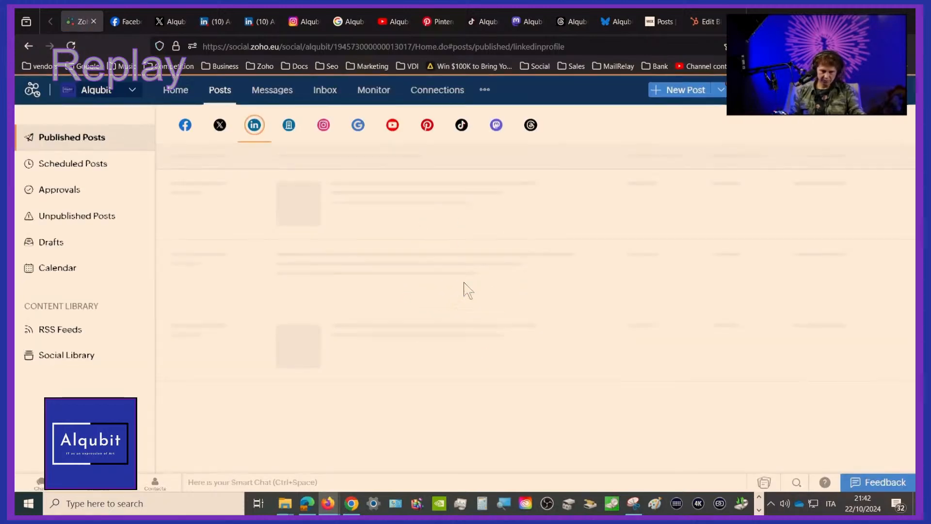
left_click(290, 126)
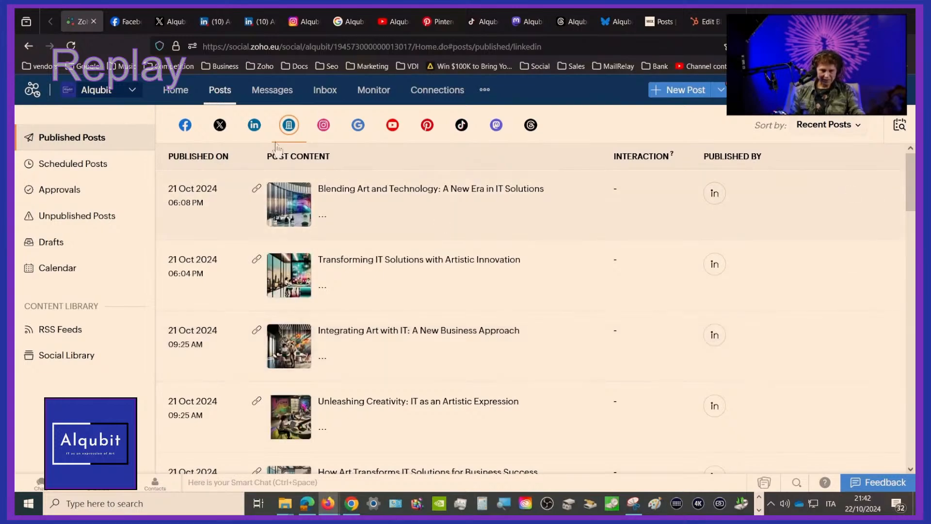
left_click(462, 196)
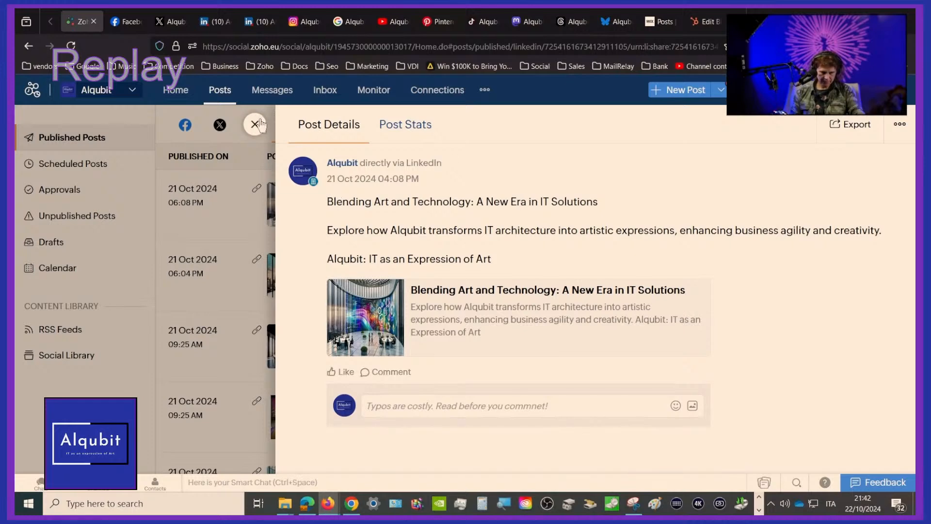
left_click(255, 125)
left_click(269, 91)
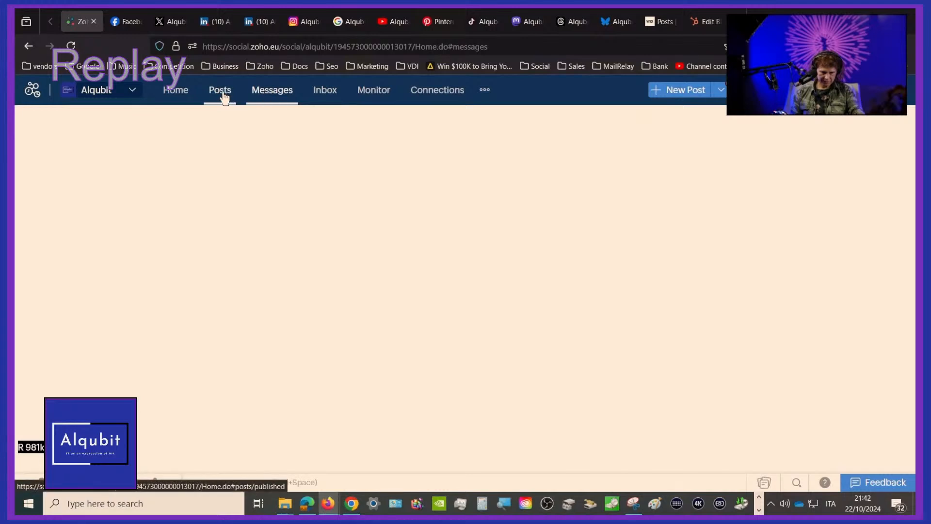
Show the published Instagram posts, examine the text, UTM link and further options of "Transforming IT Solutions into Artistic Masterpieces", and close it
left_click(222, 93)
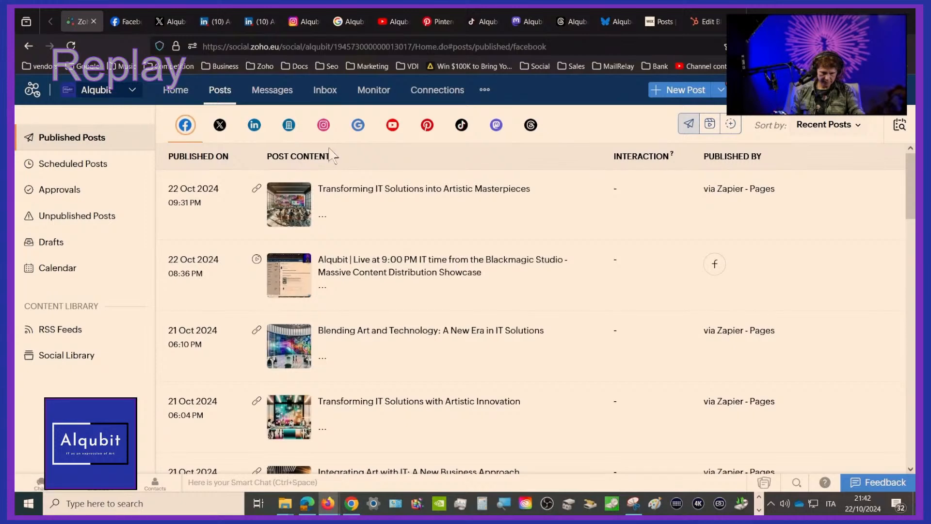
left_click(323, 126)
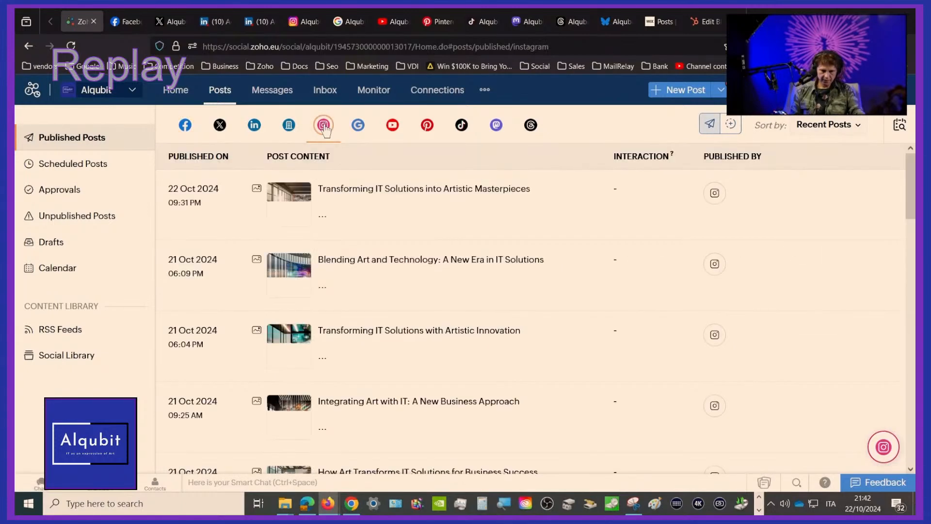
left_click(382, 196)
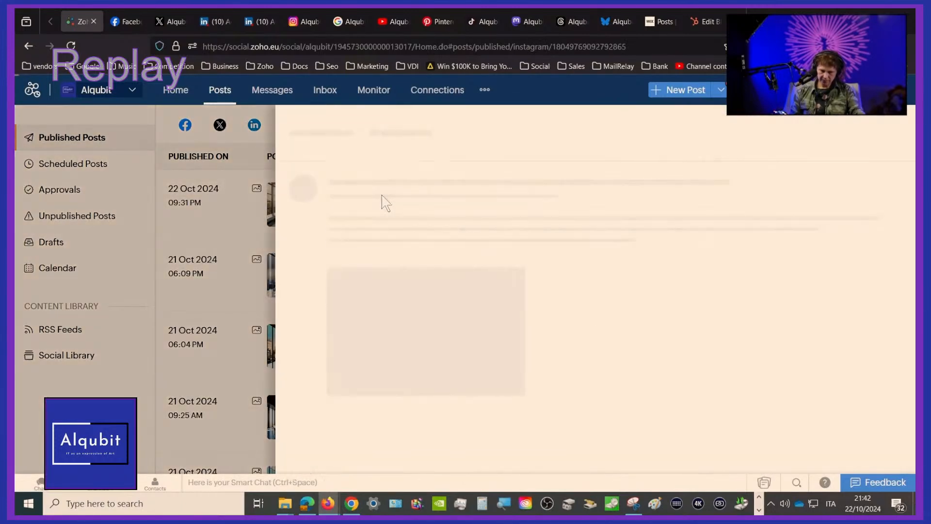
scroll(522, 218, "down", 1)
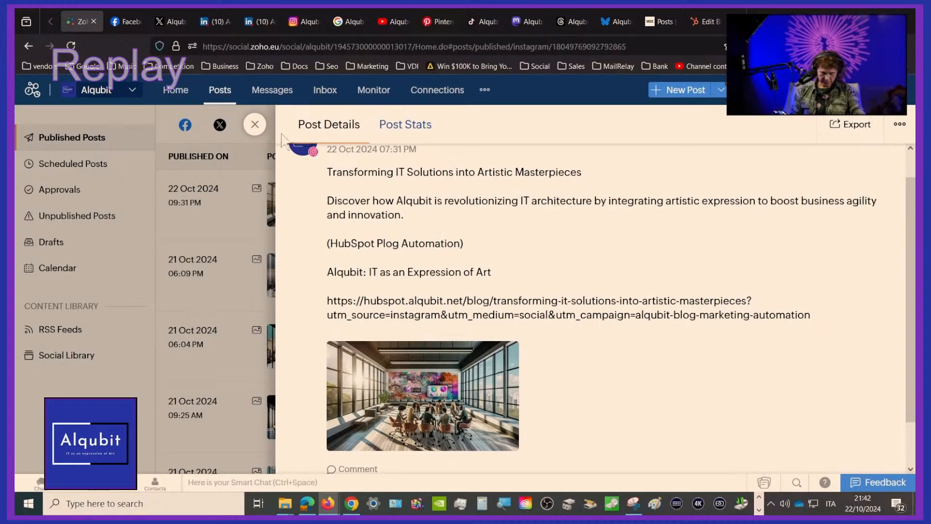
scroll(558, 291, "up", 1)
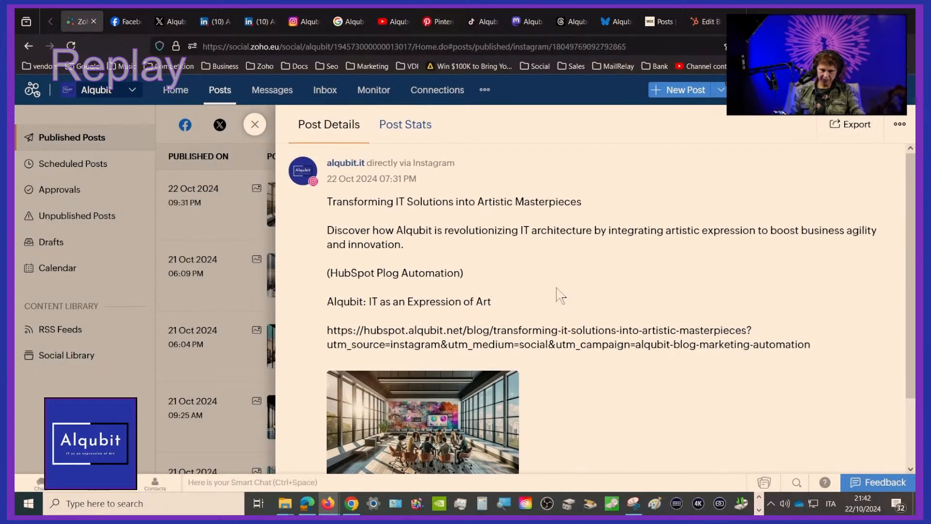
scroll(558, 294, "down", 3)
scroll(558, 293, "up", 3)
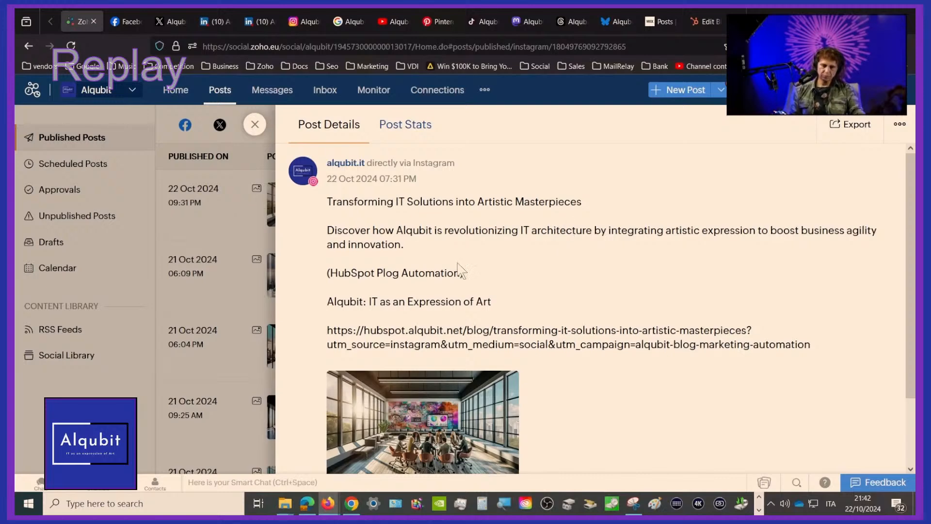
left_click(899, 127)
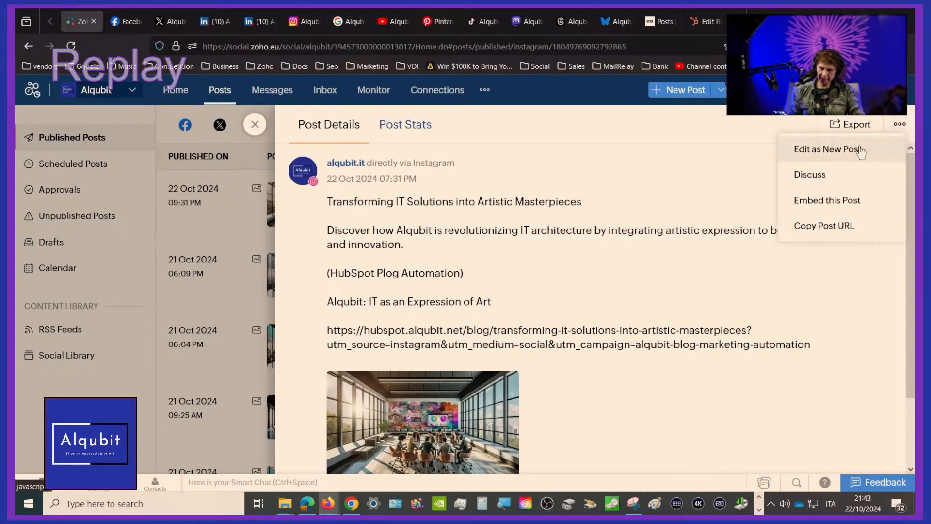
left_click(255, 125)
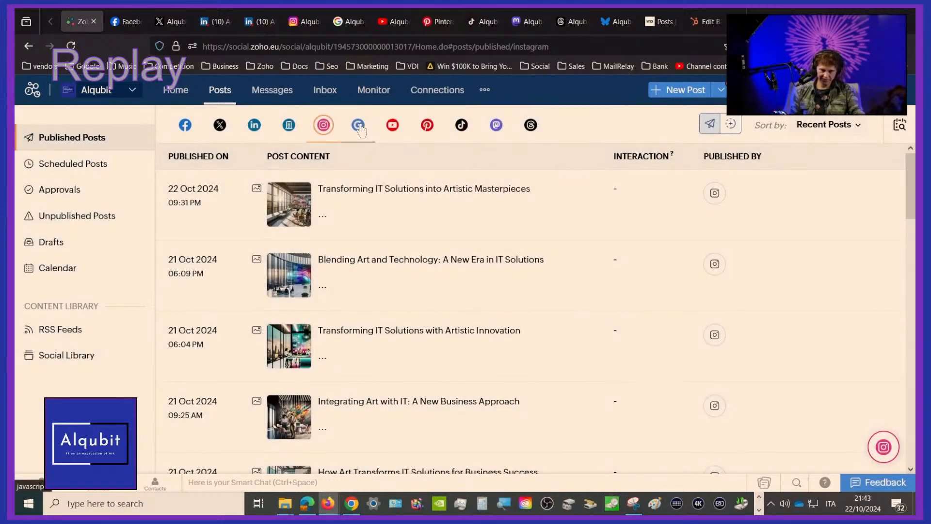
Show the published Google Business Profile posts, view the details of "Transforming IT Solutions into Artistic Masterpieces" and close them
left_click(361, 130)
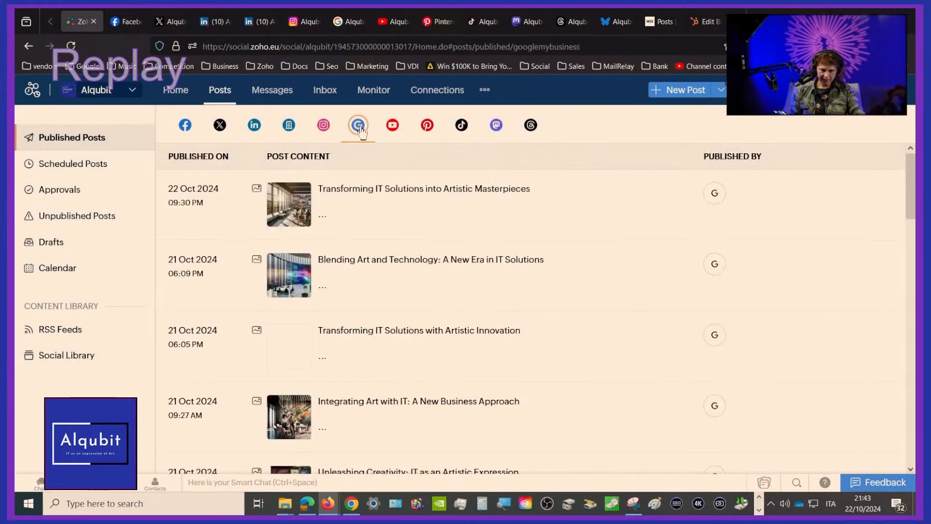
left_click(378, 188)
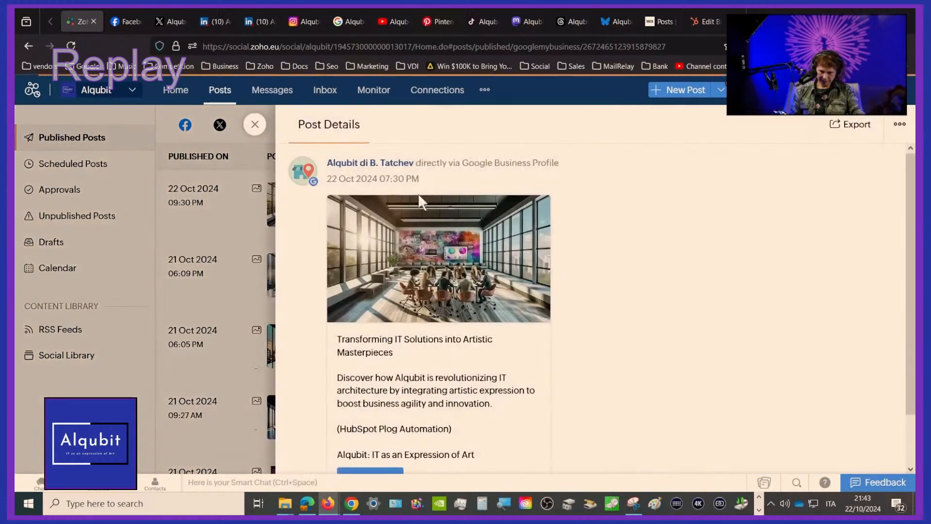
left_click(256, 125)
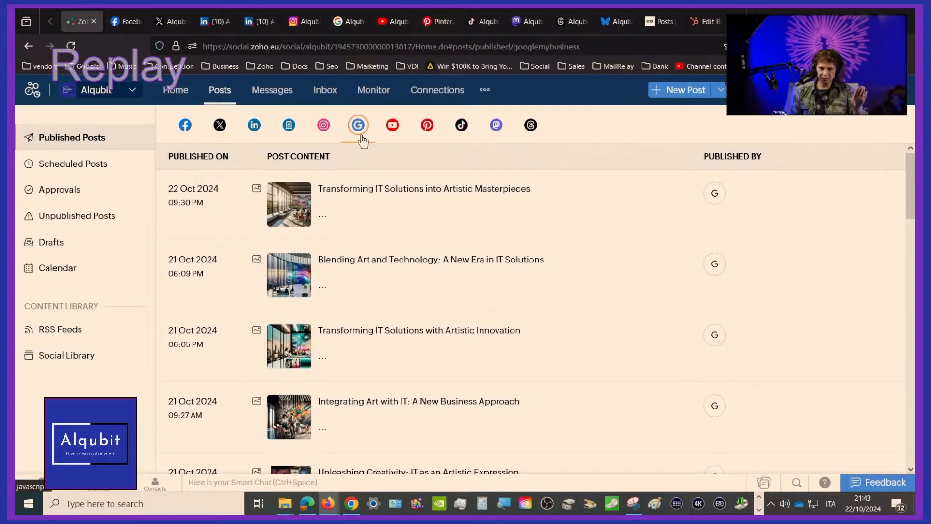
Review the published YouTube, Pinterest and Mastodon posts, viewing and closing the YouTube video "Massive Content Distribution Showcase"
left_click(394, 129)
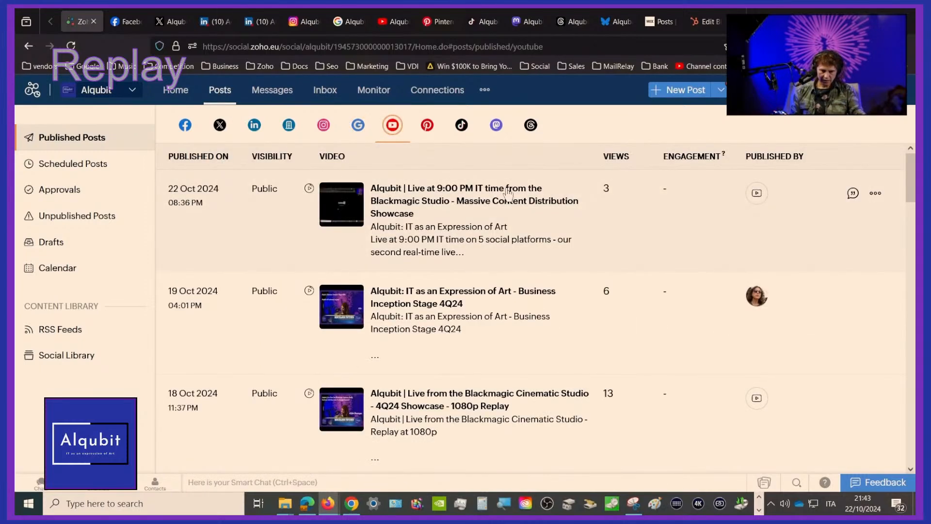
left_click(508, 194)
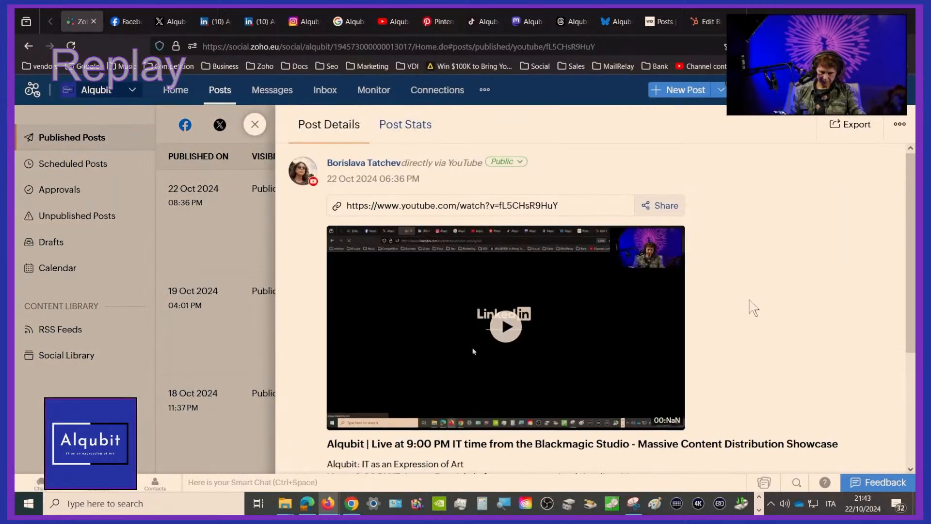
scroll(753, 308, "down", 3)
scroll(753, 308, "down", 1)
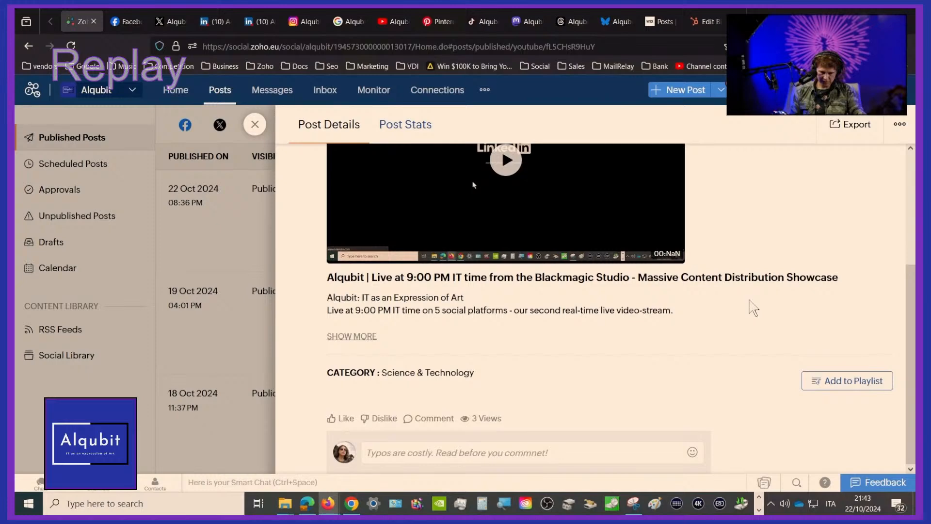
scroll(753, 308, "up", 1)
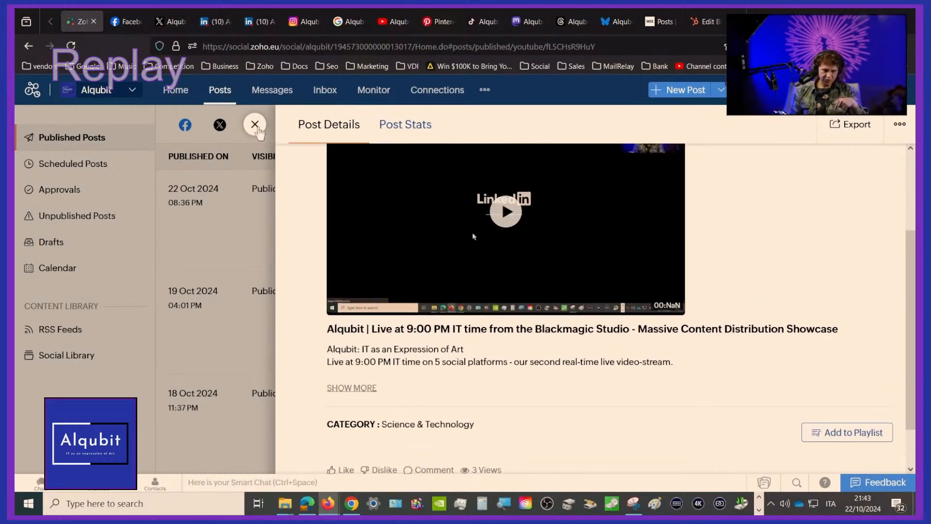
left_click(255, 125)
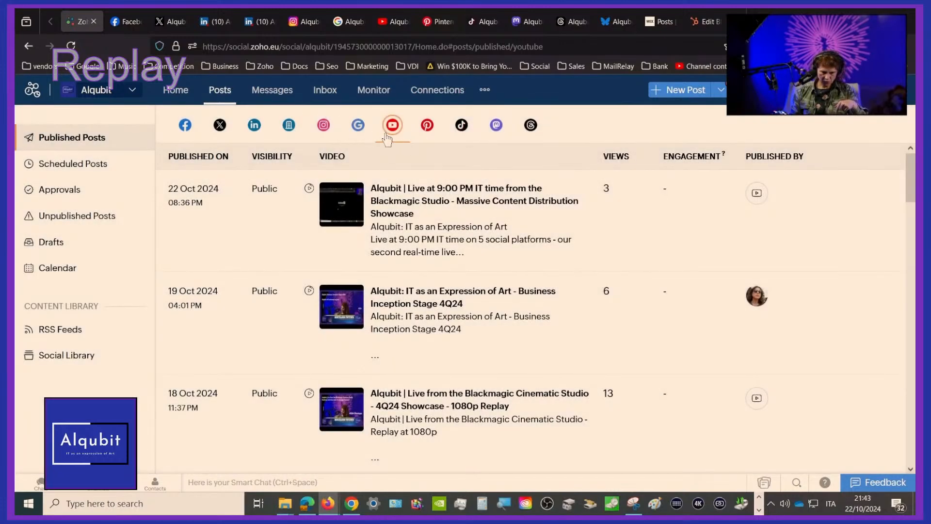
left_click(429, 129)
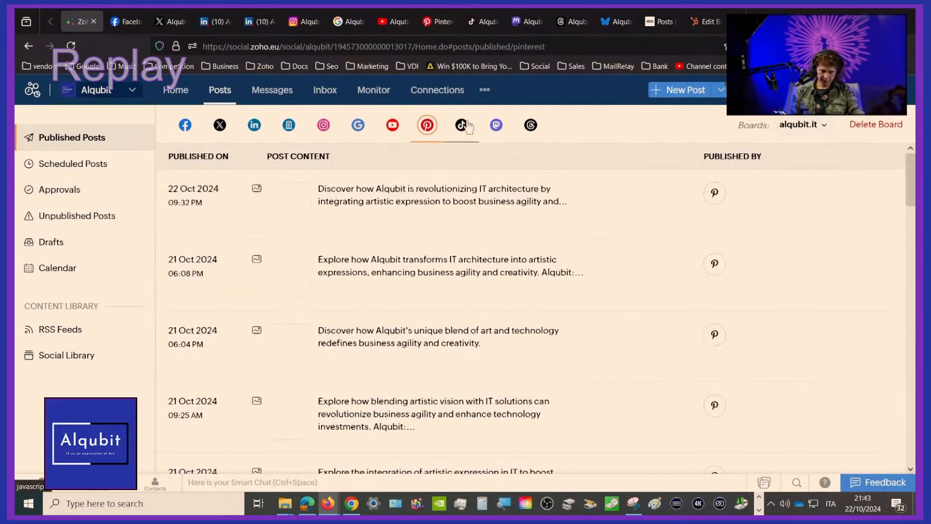
left_click(497, 127)
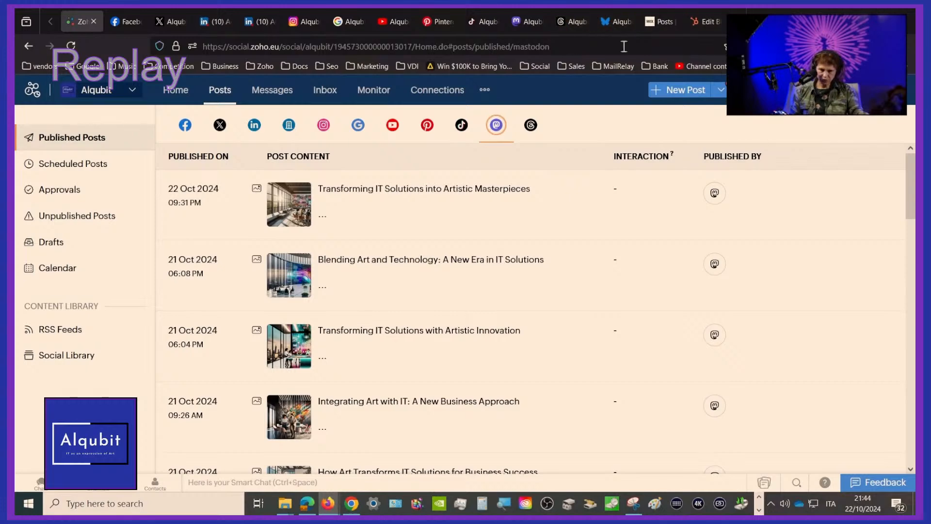
Switch to the Wix blog editor and read through the post "Blending Art and Technology: A New Era in IT Solutions"
left_click(662, 22)
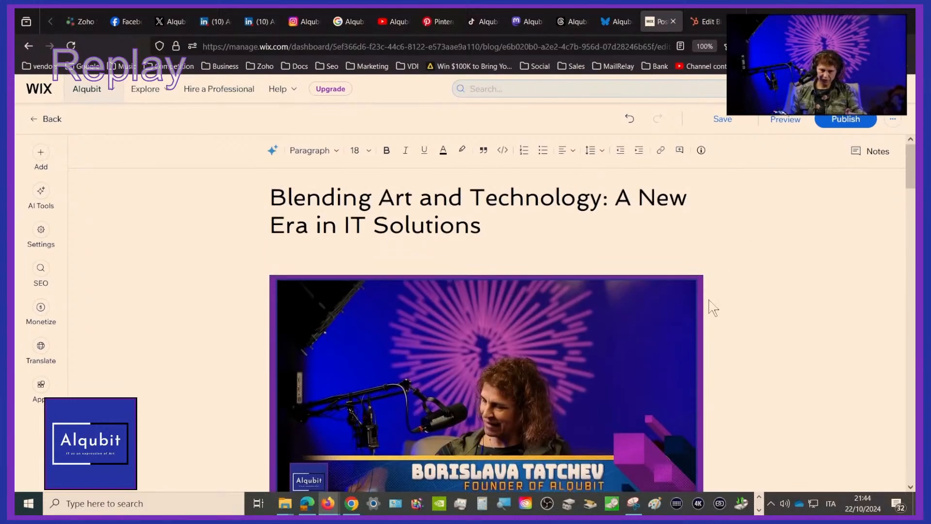
scroll(713, 308, "down", 4)
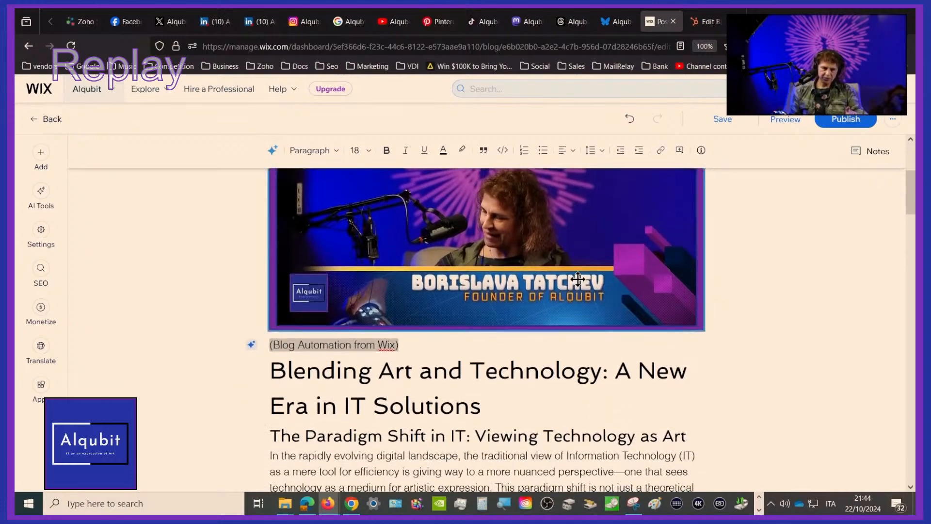
scroll(577, 279, "up", 3)
scroll(578, 279, "down", 4)
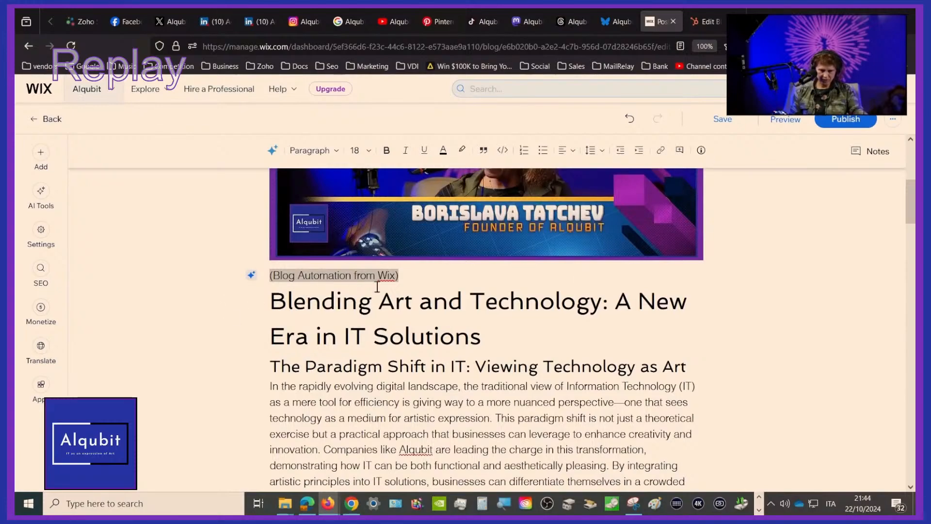
scroll(771, 405, "down", 10)
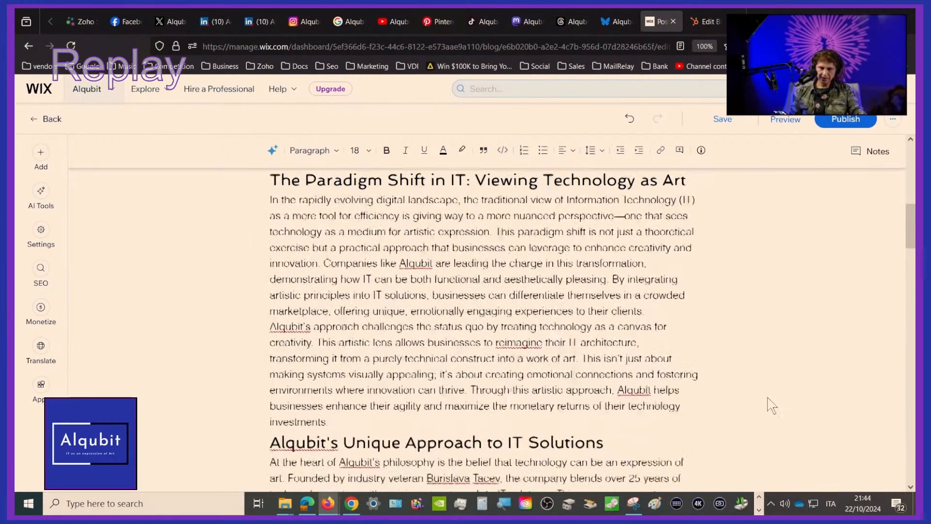
scroll(771, 405, "down", 5)
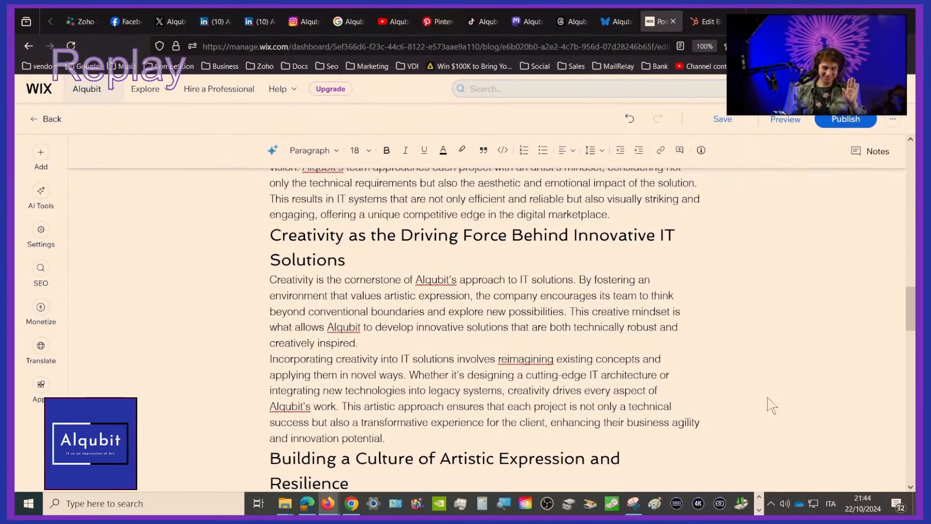
scroll(771, 405, "down", 5)
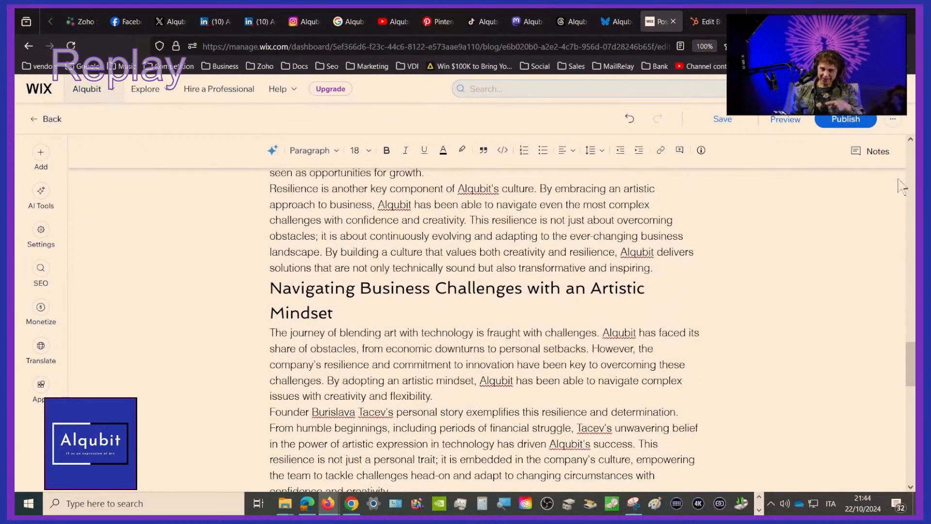
scroll(732, 352, "down", 8)
scroll(733, 352, "up", 6)
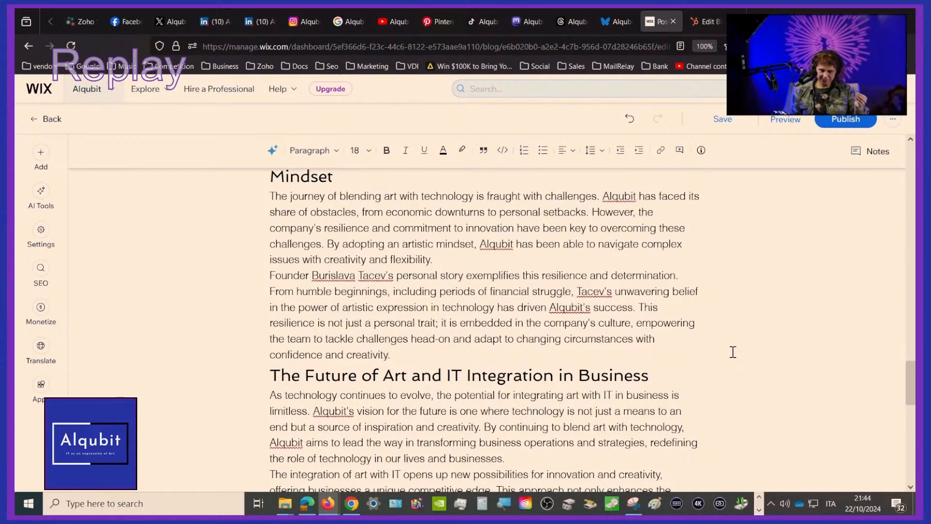
scroll(733, 352, "up", 10)
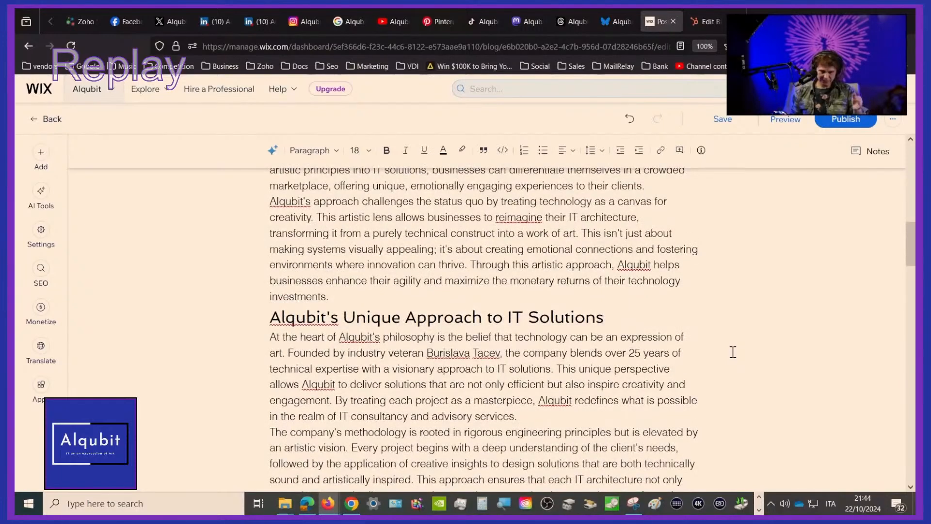
scroll(732, 352, "up", 10)
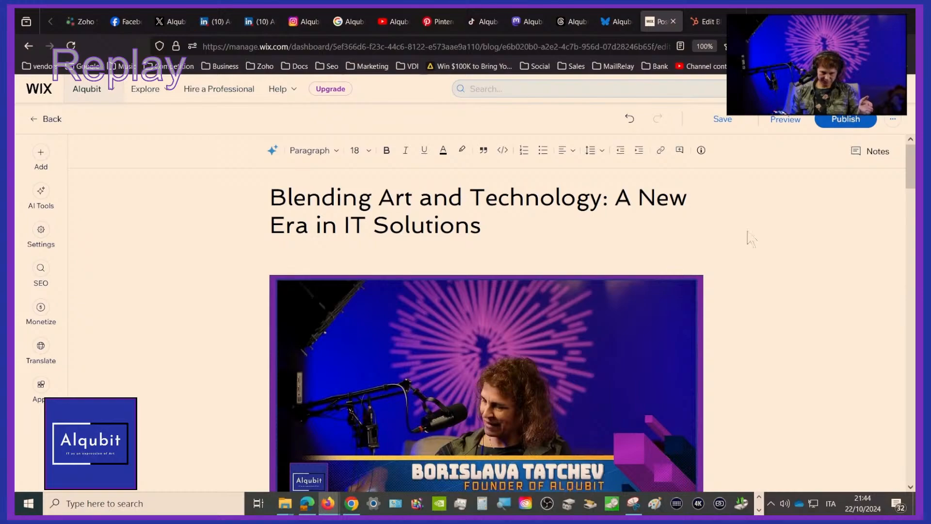
scroll(723, 260, "down", 15)
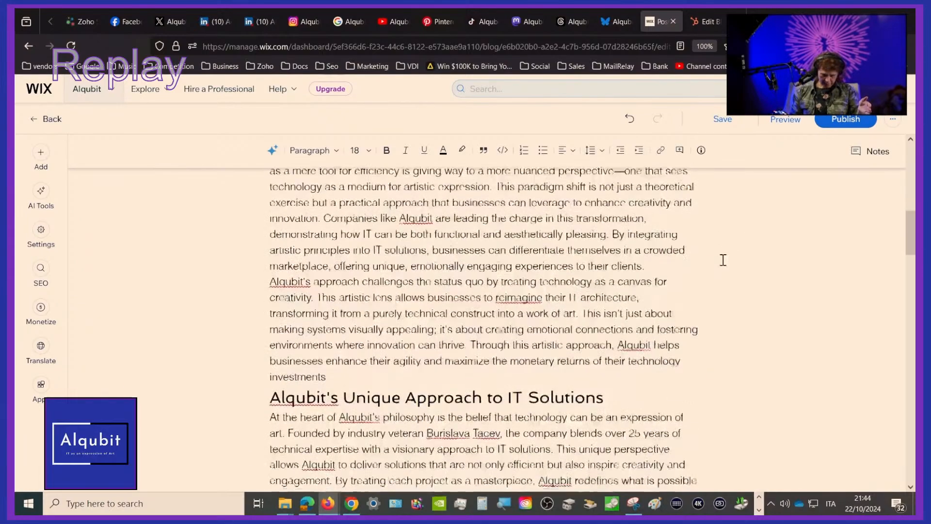
scroll(723, 260, "down", 15)
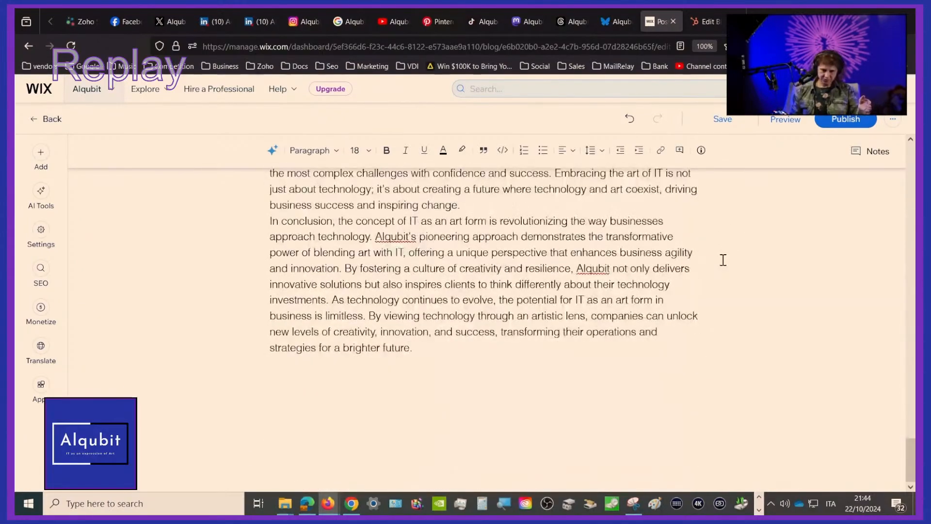
scroll(723, 260, "up", 20)
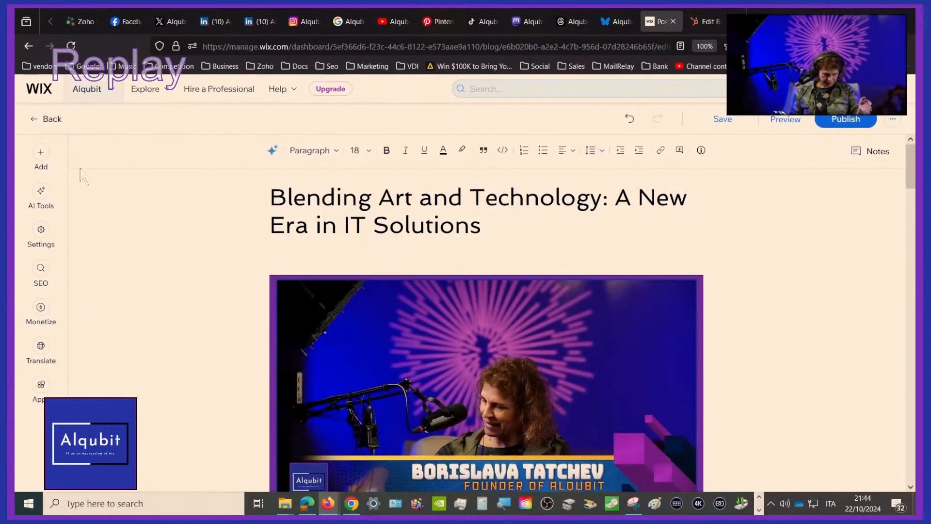
Show the post's SEO Assistant tasks, select the post title and examine the requirements for writing alt text for all images
left_click(41, 281)
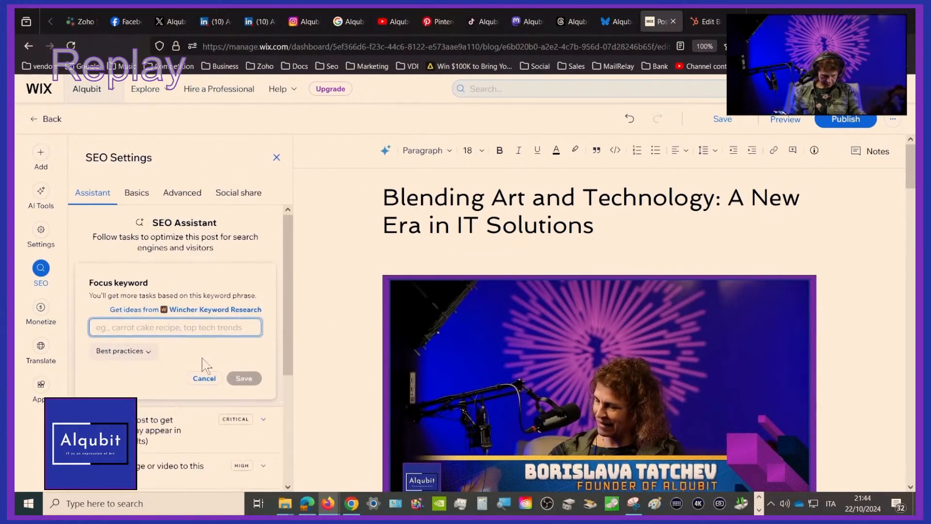
scroll(204, 366, "down", 3)
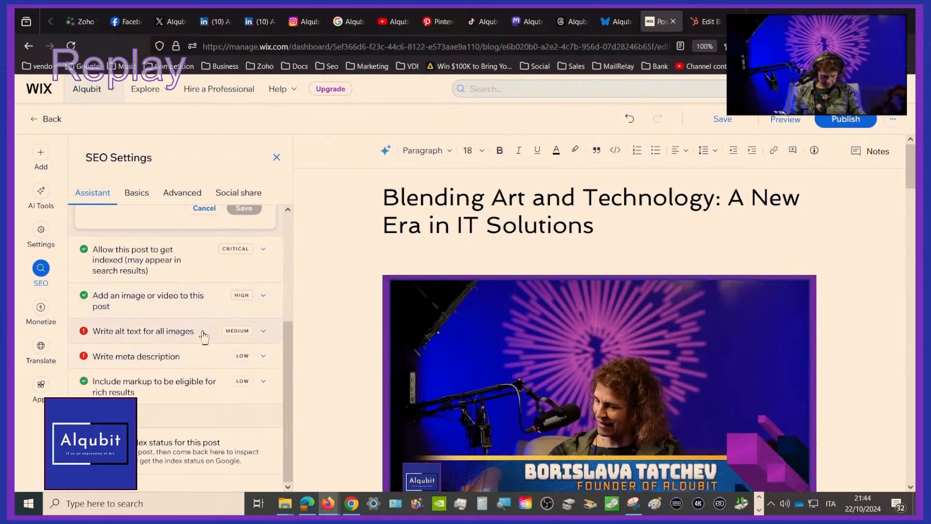
left_click(447, 198)
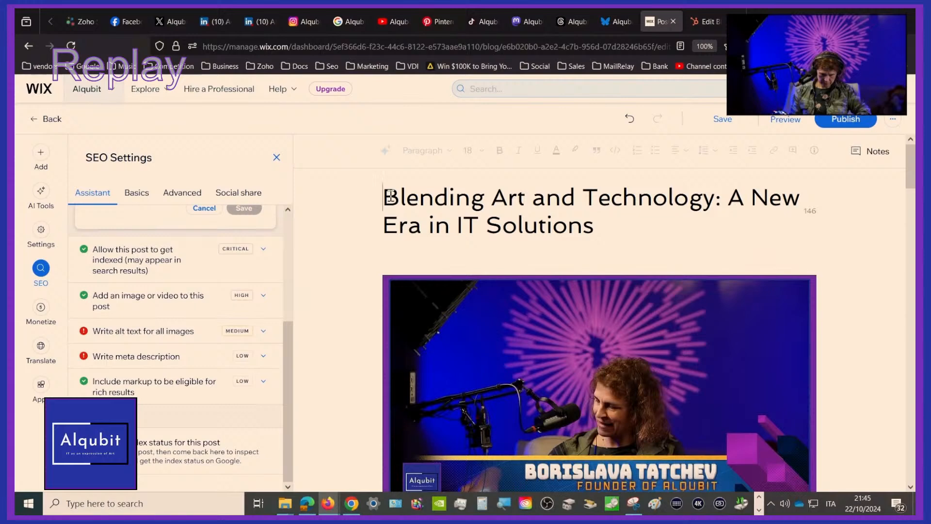
left_click_drag(391, 197, 601, 234)
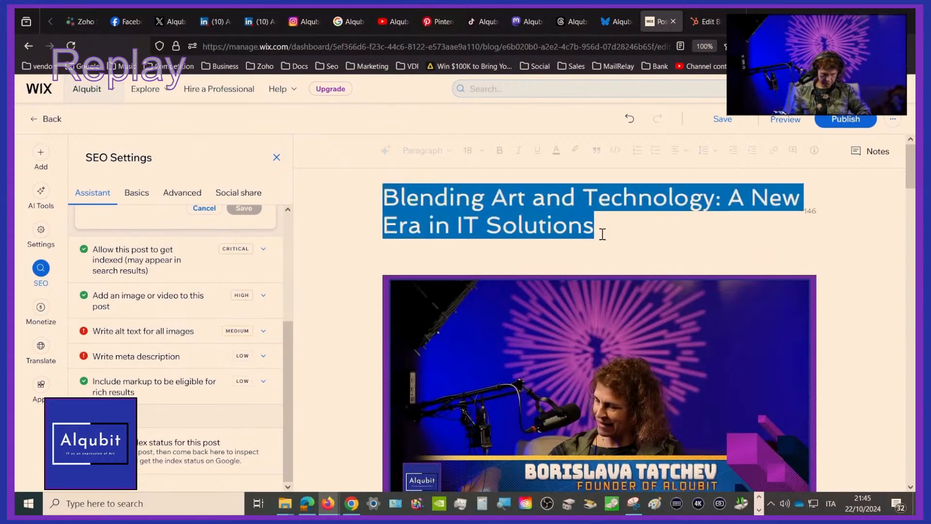
left_click(196, 340)
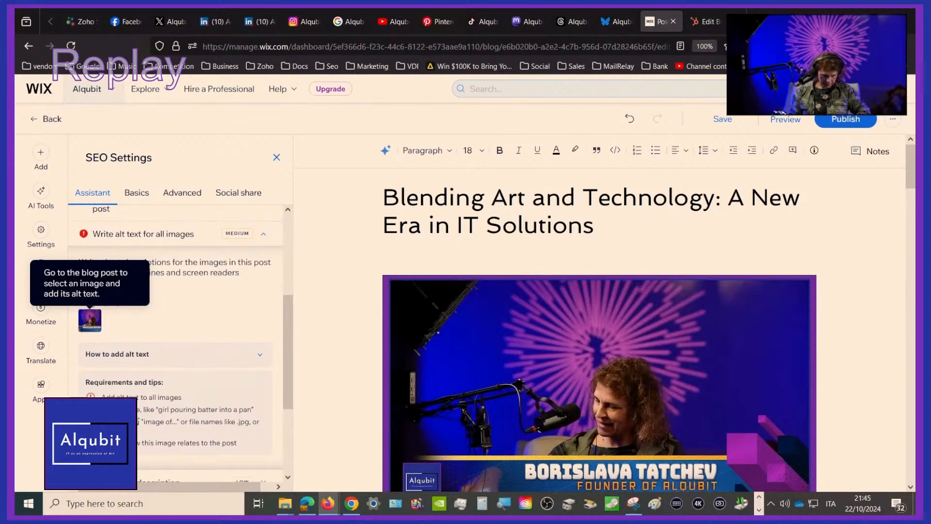
scroll(175, 339, "down", 2)
scroll(90, 332, "up", 1)
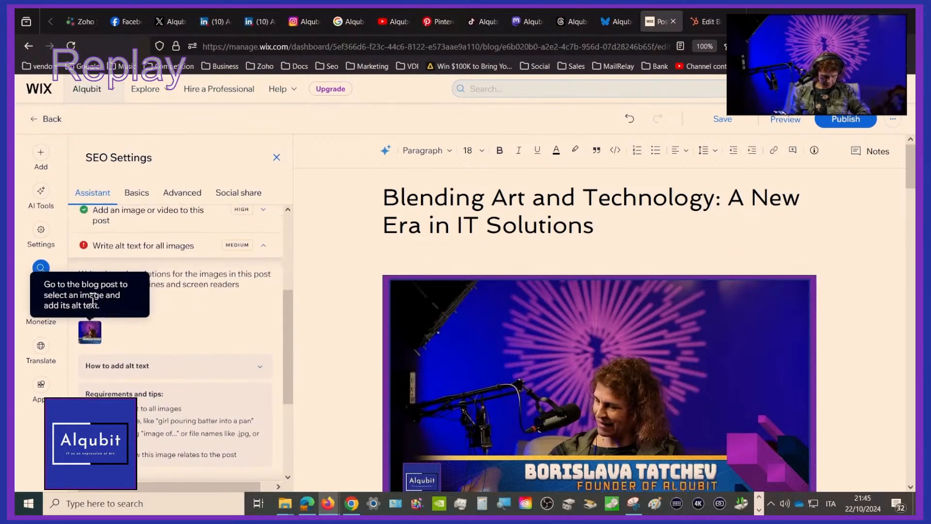
scroll(182, 337, "down", 3)
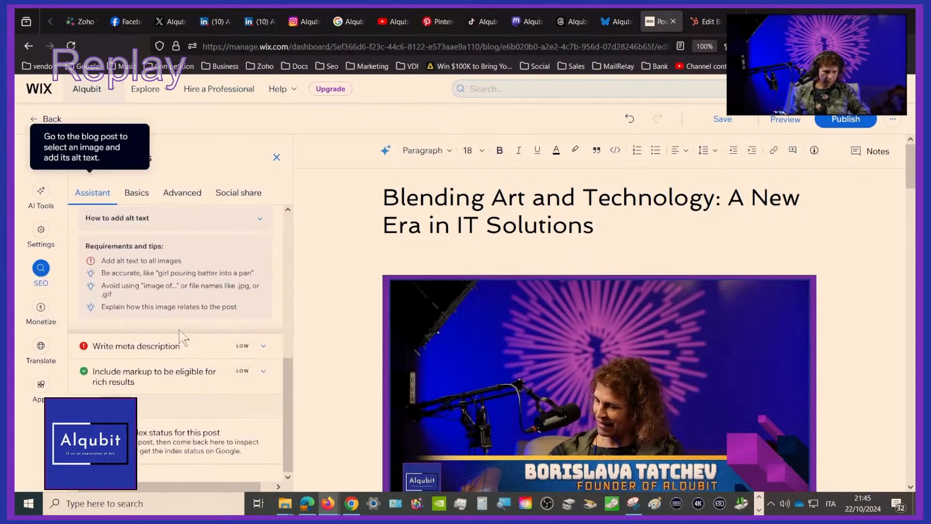
Fill the meta description with text copied from the post body, from the "Blending Art and Technology" heading through "in this transformation"
left_click(153, 348)
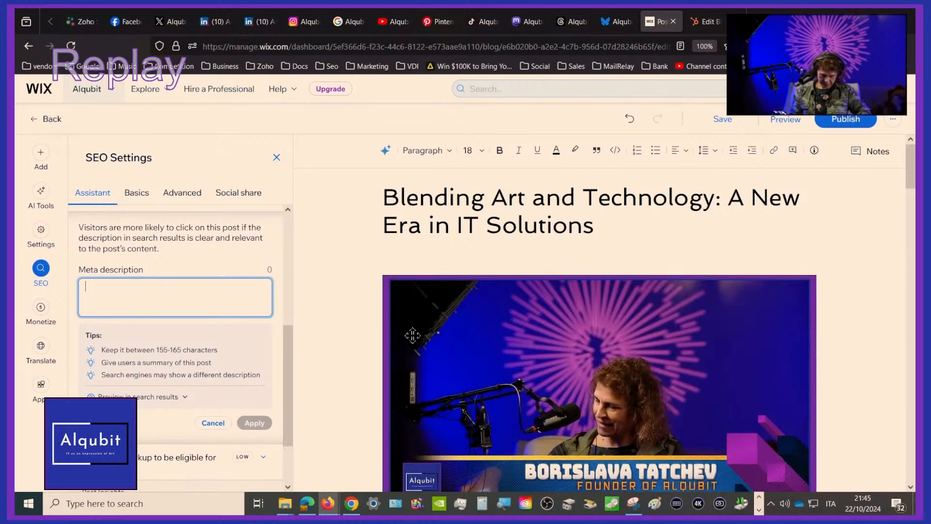
scroll(567, 320, "down", 5)
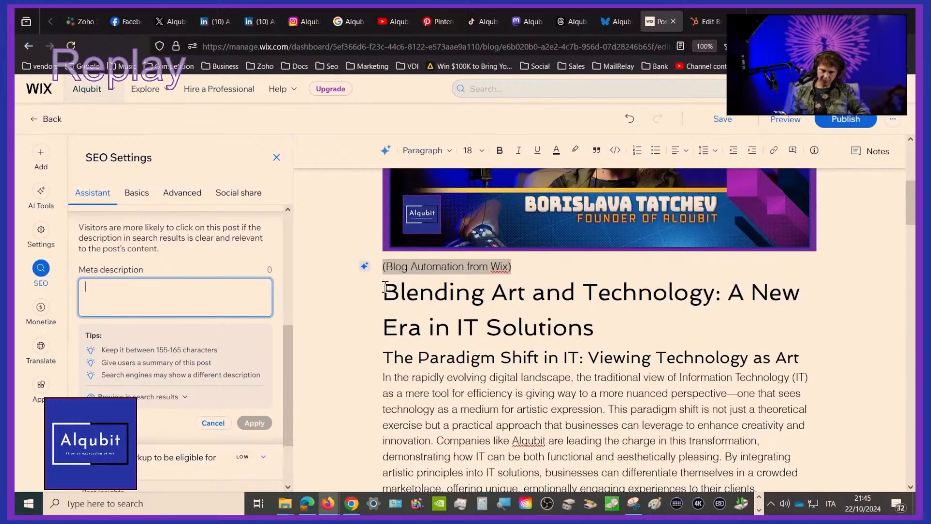
left_click_drag(384, 286, 782, 441)
key("ctrl+c")
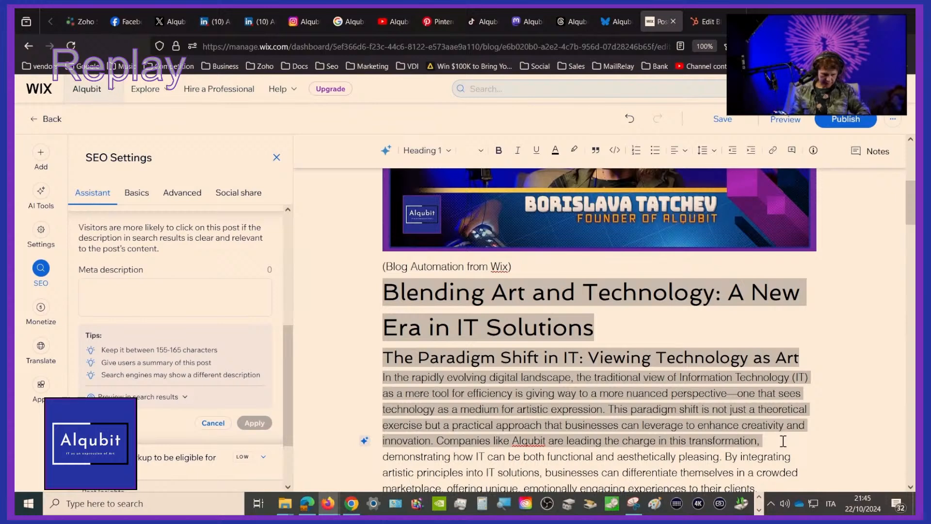
left_click(209, 296)
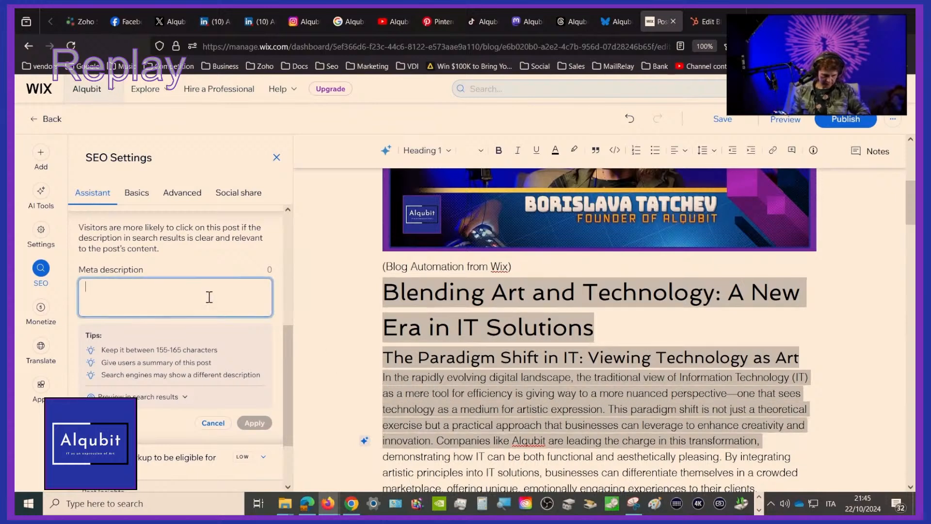
key("ctrl+v")
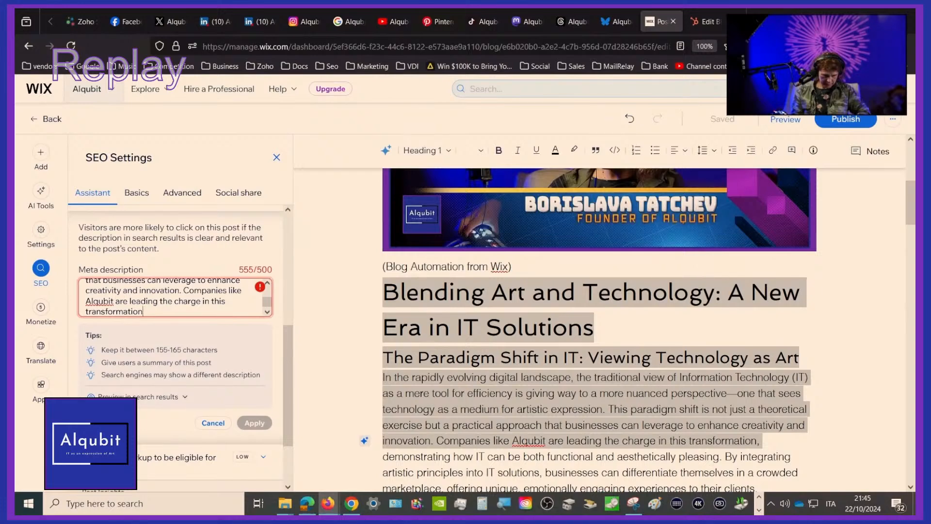
Trim the meta description so it ends with "enhance creativity and innovation." and apply it
key("ctrl+BackSpace")
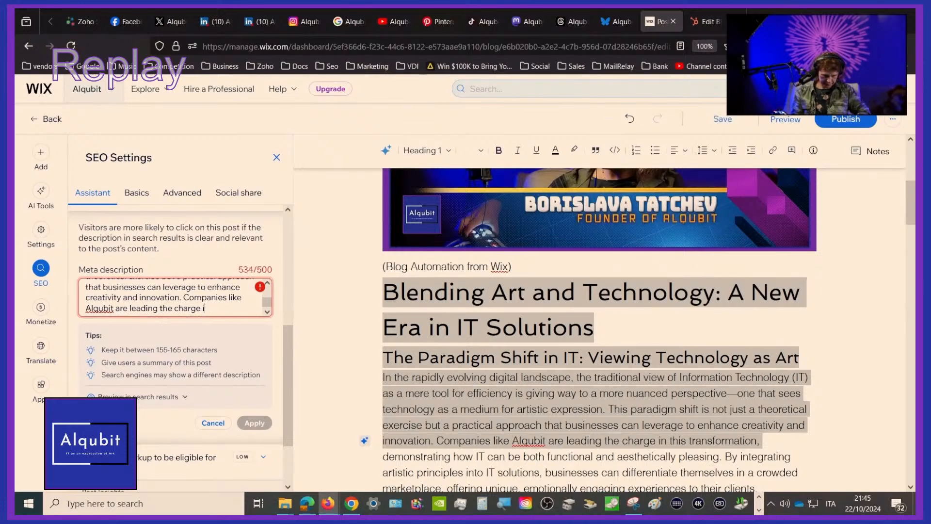
key("BackSpace")
key("BackSpace")
key("BackSpace")
key("BackSpace")
key("BackSpace")
key("BackSpace")
key("BackSpace")
key("BackSpace")
key("BackSpace")
key("BackSpace")
key("BackSpace")
key("BackSpace")
key("BackSpace")
key("BackSpace")
key("BackSpace")
key("BackSpace")
key("BackSpace")
key("BackSpace")
key("BackSpace")
key("BackSpace")
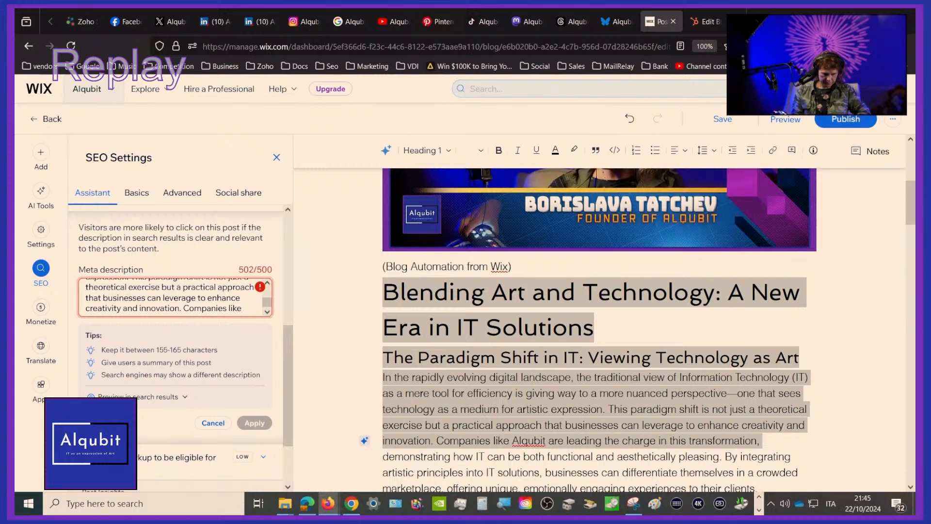
key("BackSpace")
key("BackSpace")
key("BackSpace")
key("BackSpace")
key("BackSpace")
key("BackSpace")
key("BackSpace")
key("BackSpace")
key("BackSpace")
key("BackSpace")
key("BackSpace")
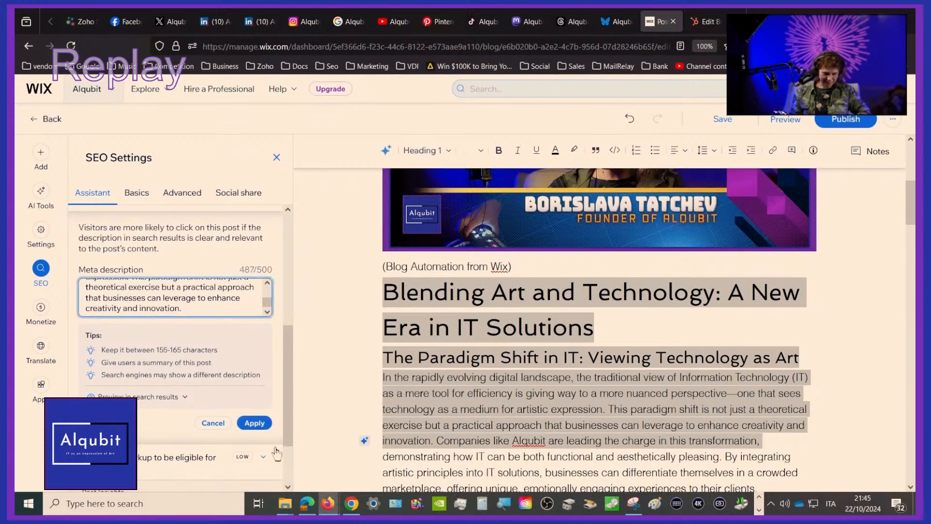
left_click(254, 422)
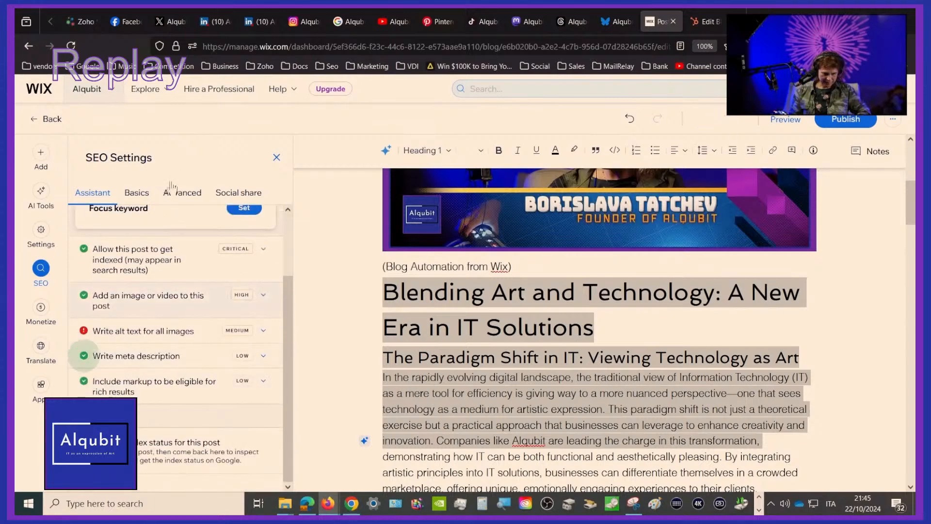
Review the SEO Assistant's guidance on adding alt text and briefly open the post's image in Photo Studio without editing it
left_click(156, 336)
scroll(154, 422, "down", 1)
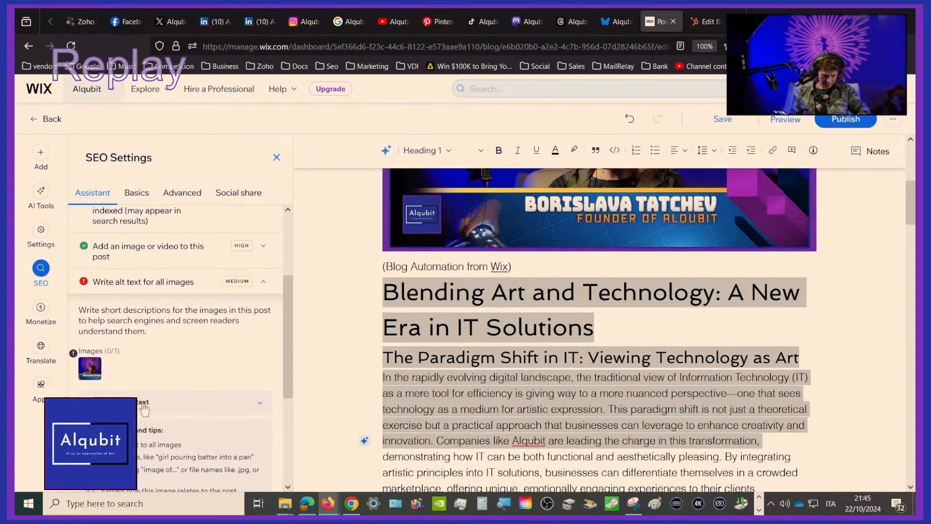
left_click(144, 409)
left_click(584, 223)
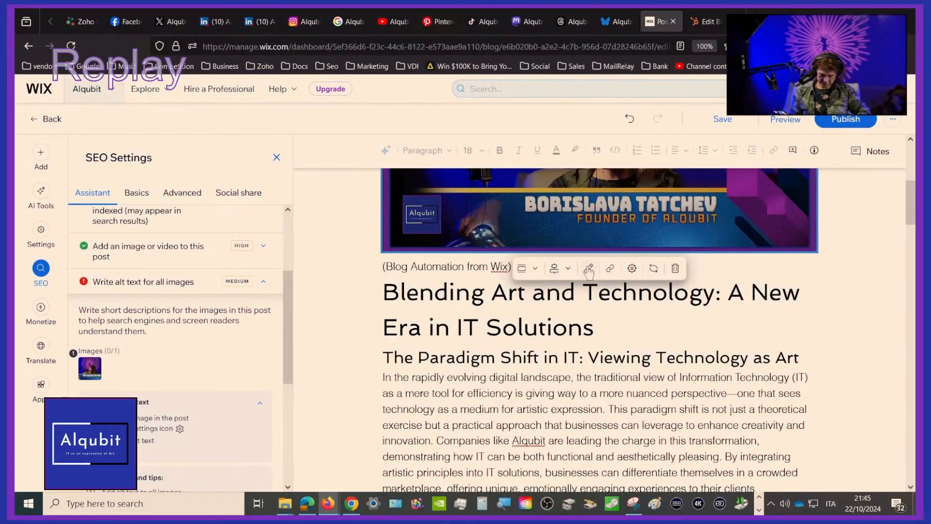
left_click(588, 270)
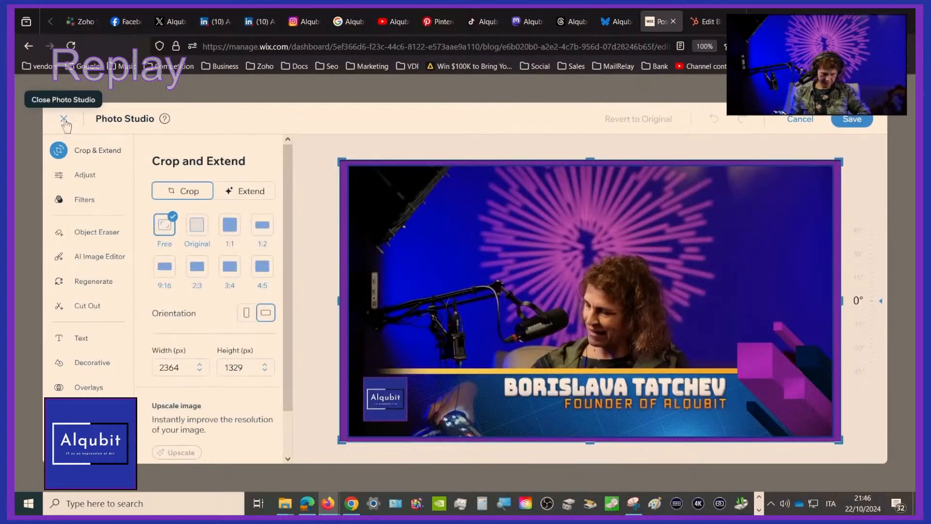
left_click(63, 119)
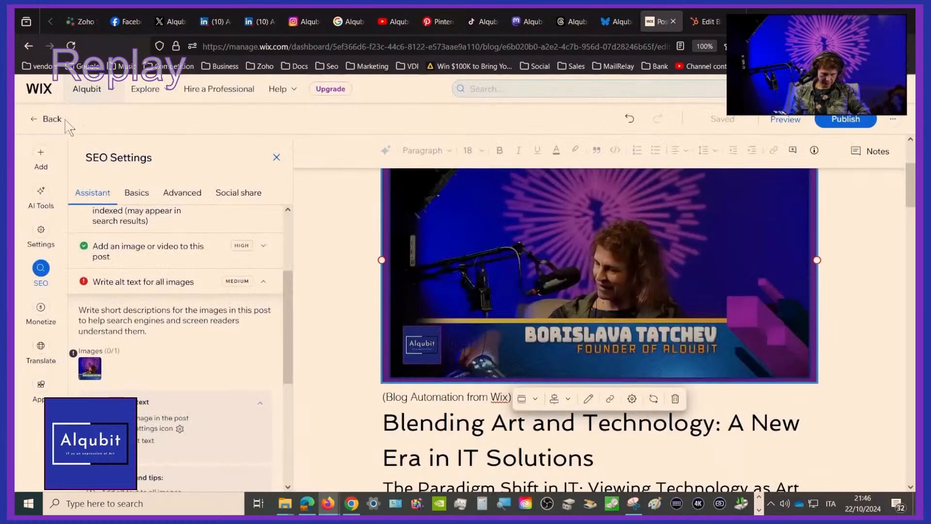
Review the post's basic SEO settings, including the meta description, and look over the advanced SEO options
left_click(130, 196)
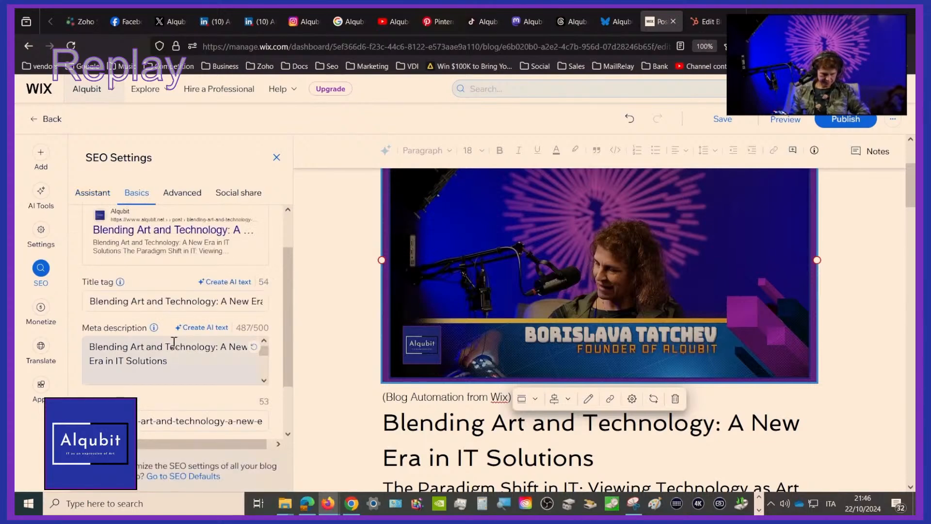
scroll(173, 354, "down", 3)
scroll(198, 291, "down", 2)
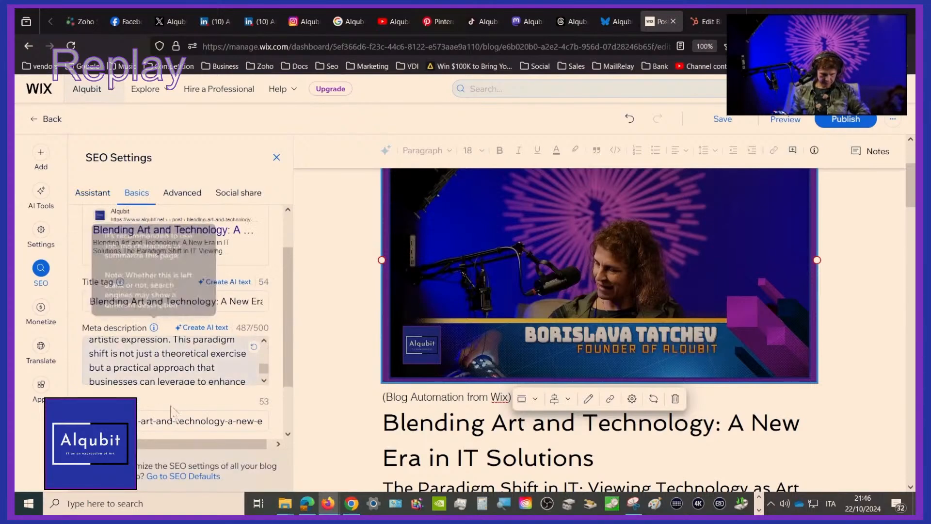
scroll(184, 301, "up", 2)
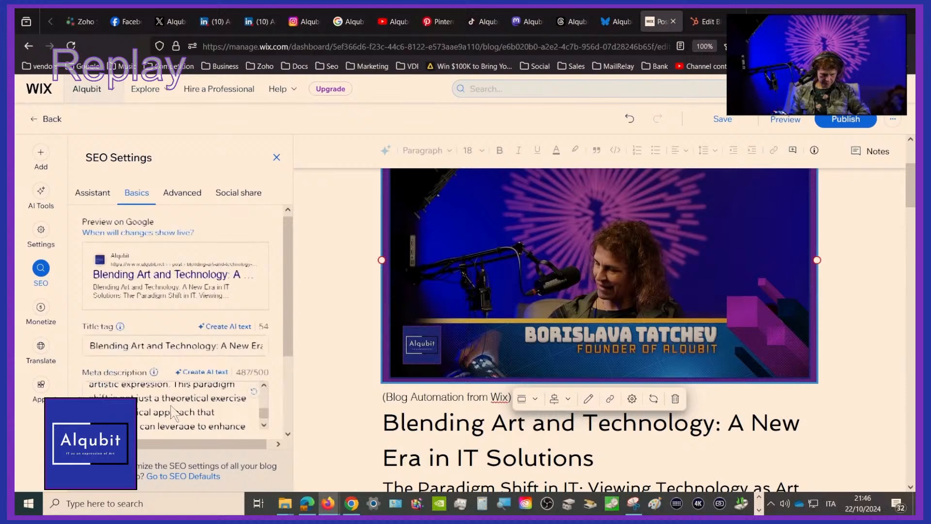
left_click(192, 198)
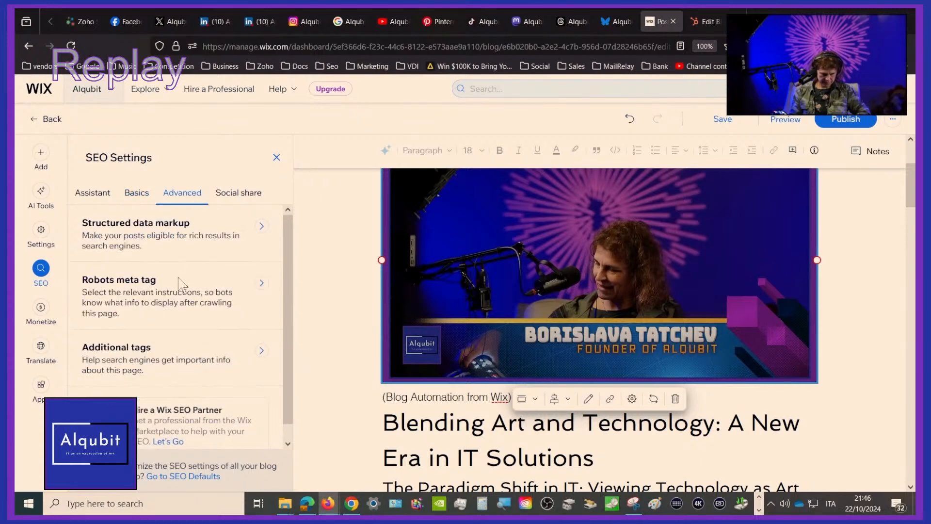
Set the Alqubit live stream picture from Site Files as the post's social share image and check the og:title and og:description
left_click(234, 196)
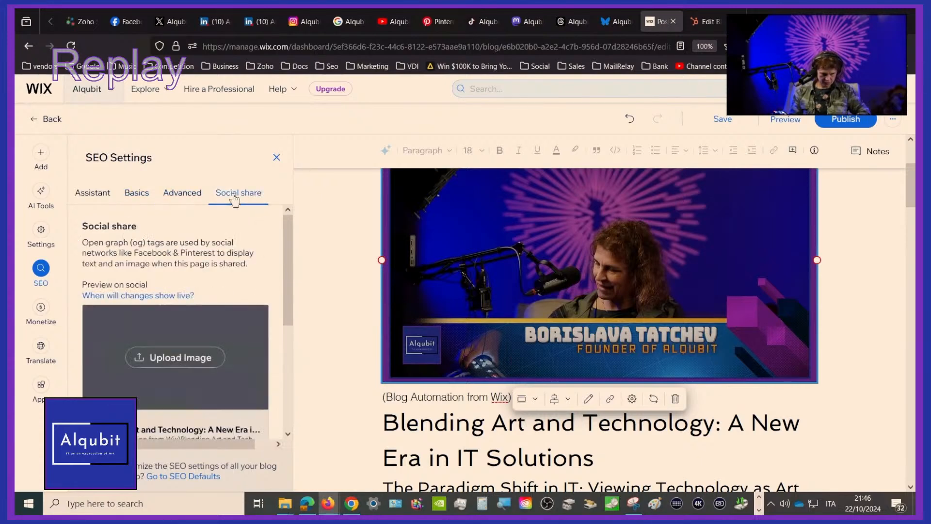
left_click(193, 359)
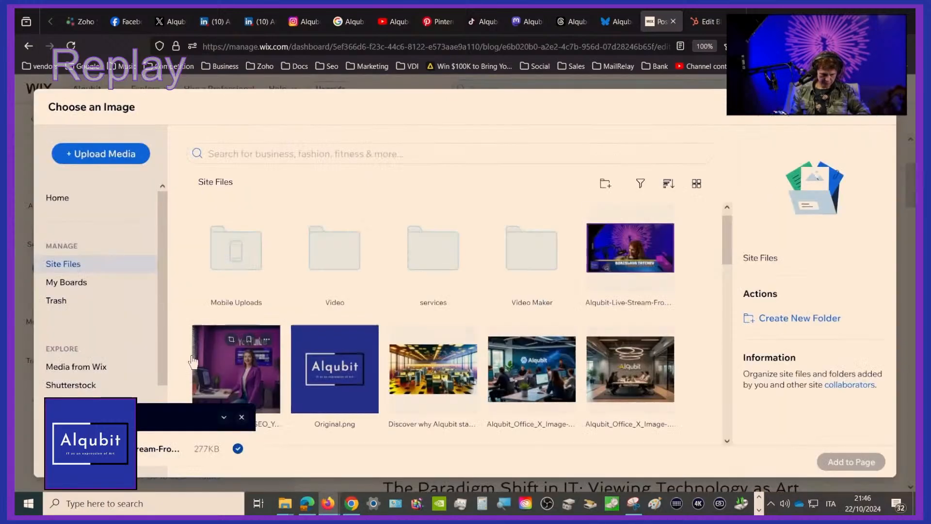
double_click(620, 258)
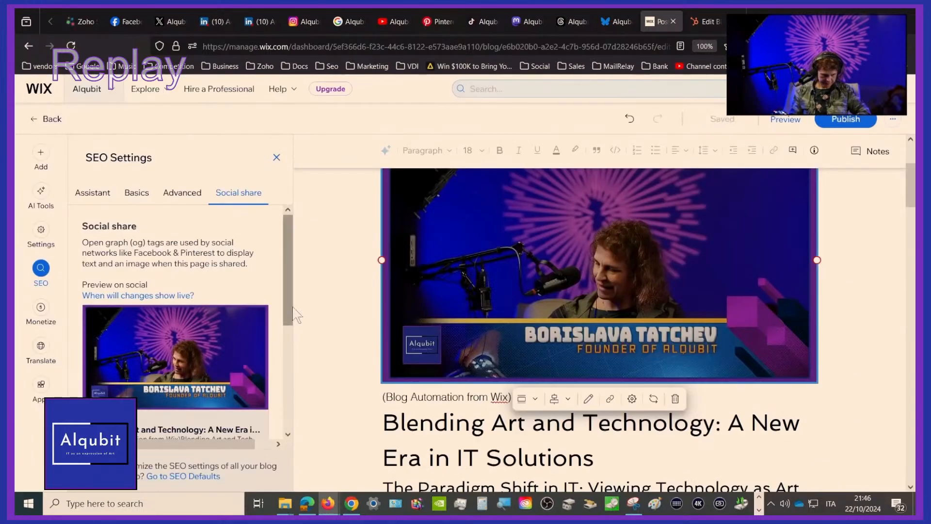
scroll(118, 212, "down", 5)
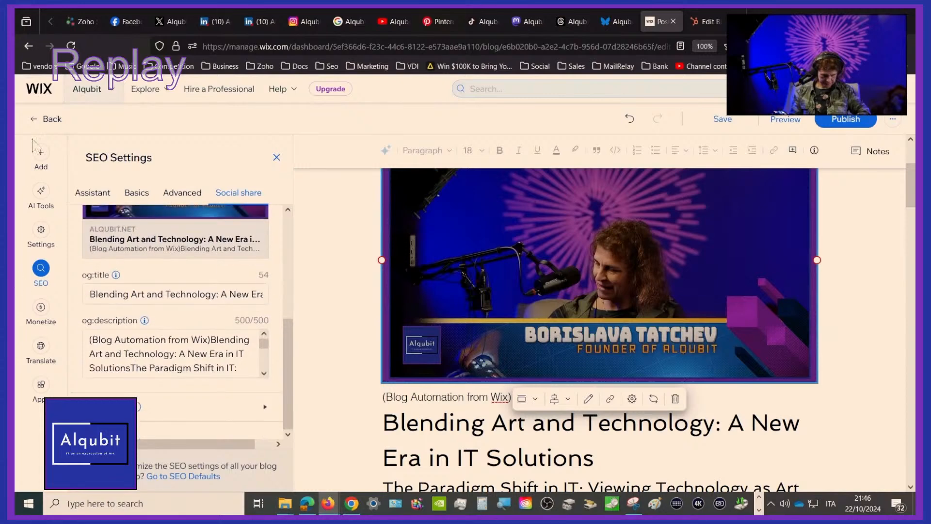
Recheck the SEO Assistant tasks, close the SEO settings, and save and publish the blog post
left_click(104, 197)
scroll(102, 378, "down", 3)
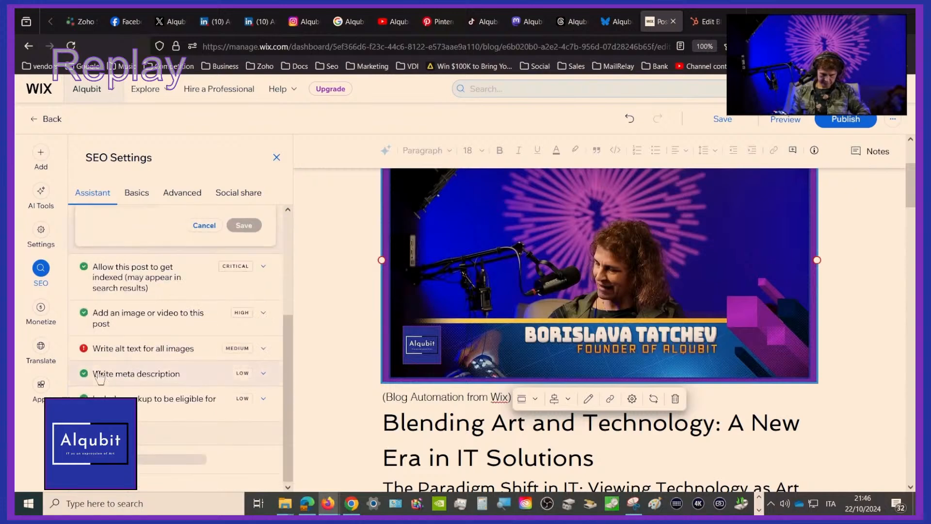
left_click(276, 158)
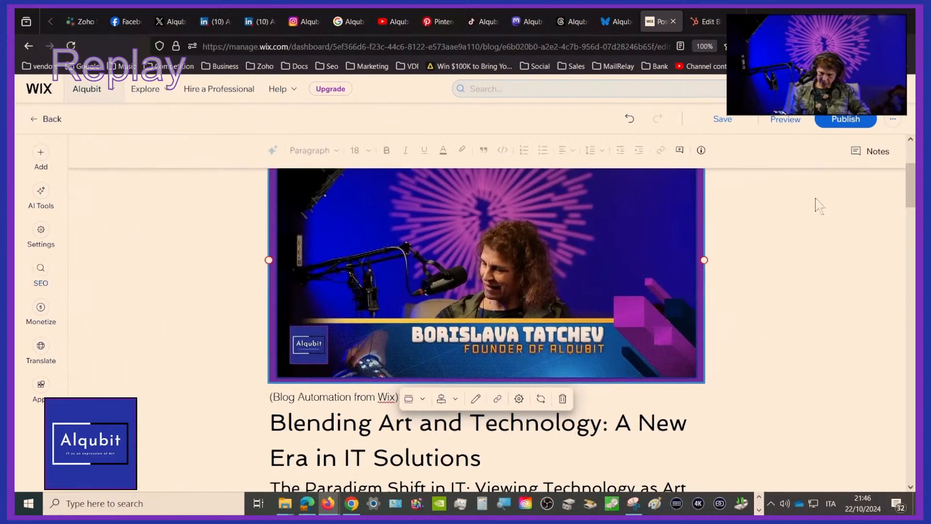
left_click(723, 124)
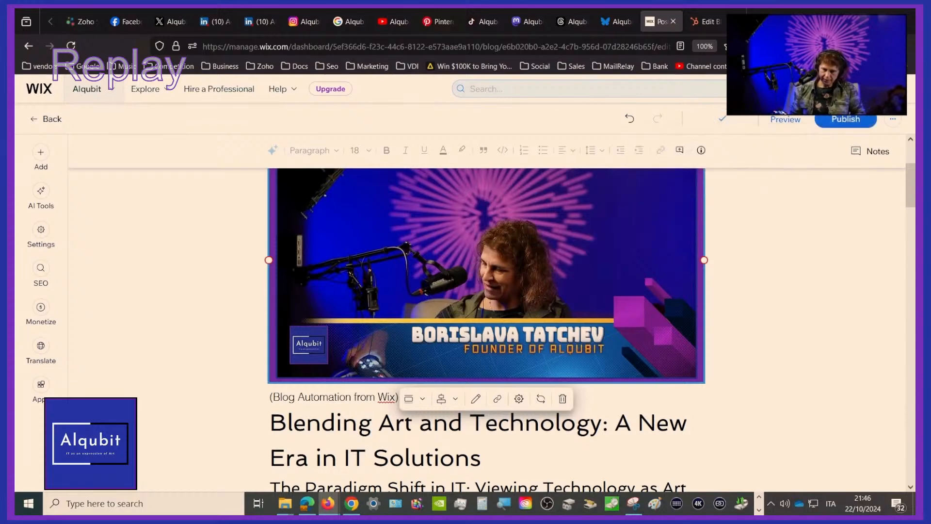
left_click(851, 119)
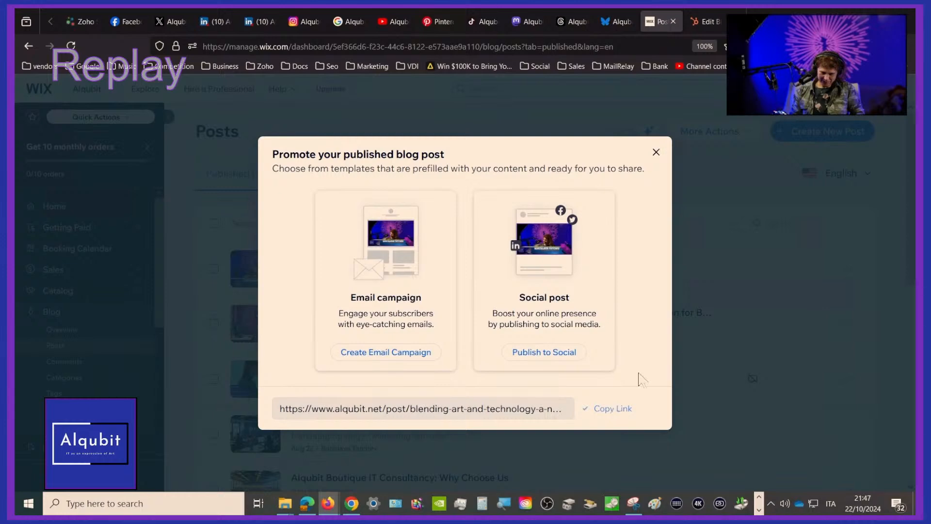
Open the published post's link in a new browser tab and look through the live article from start to end
key("ctrl+t")
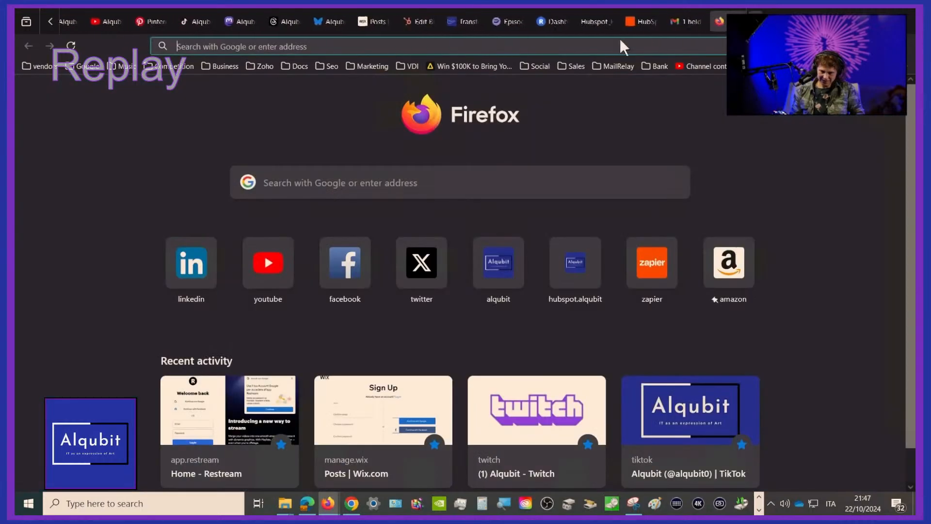
left_click(596, 46)
type("https://www.alqubit.net/post/blending-art-and-technology-a-new-era-in-it-solutions")
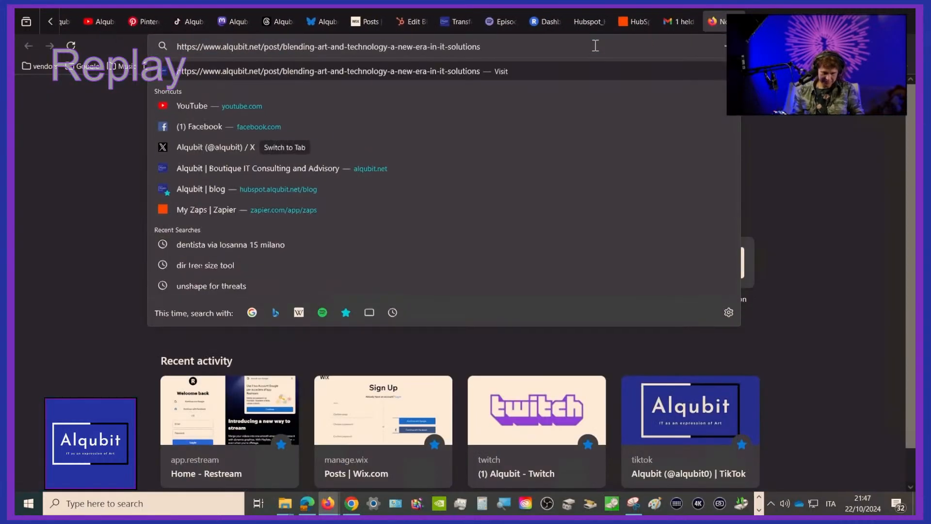
key("Return")
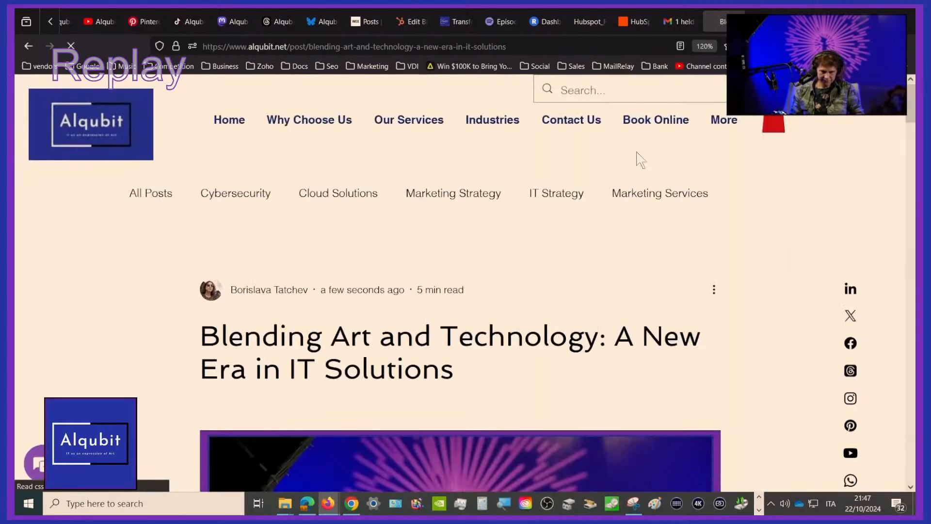
scroll(640, 160, "down", 5)
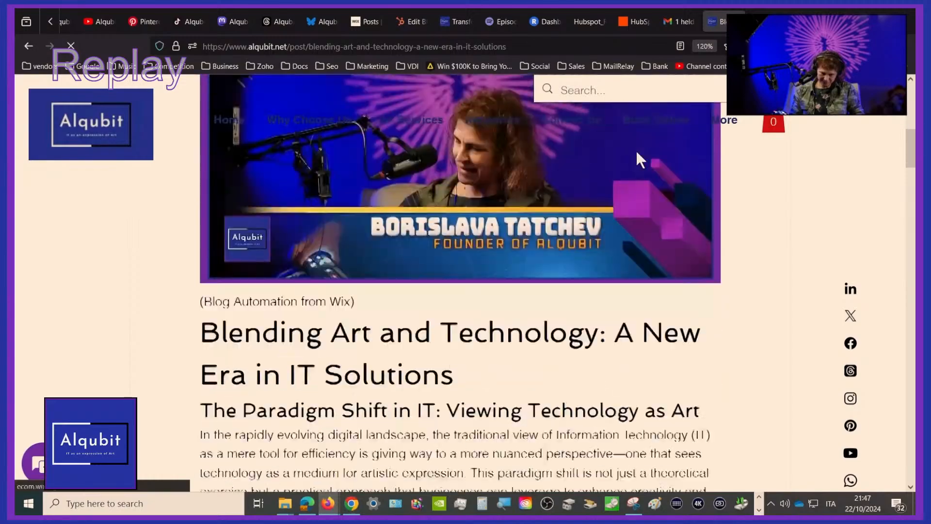
scroll(640, 160, "down", 15)
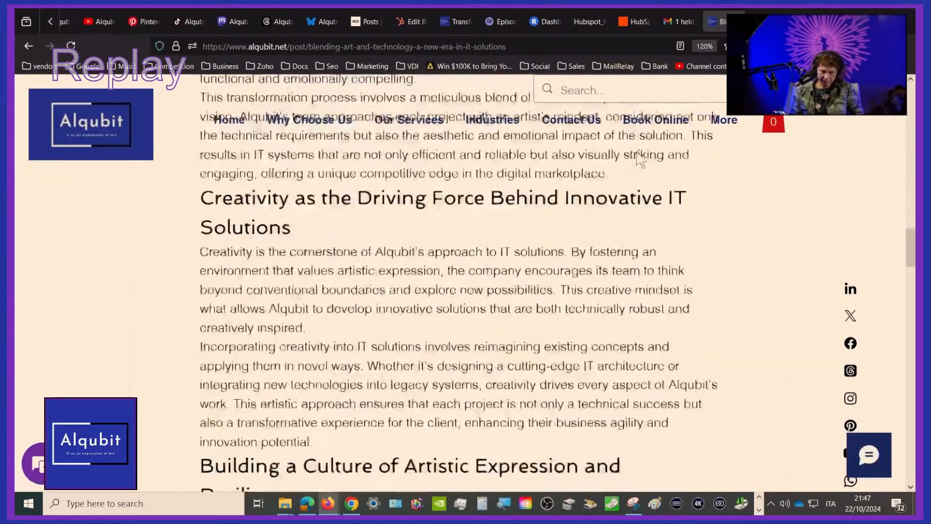
scroll(636, 152, "down", 20)
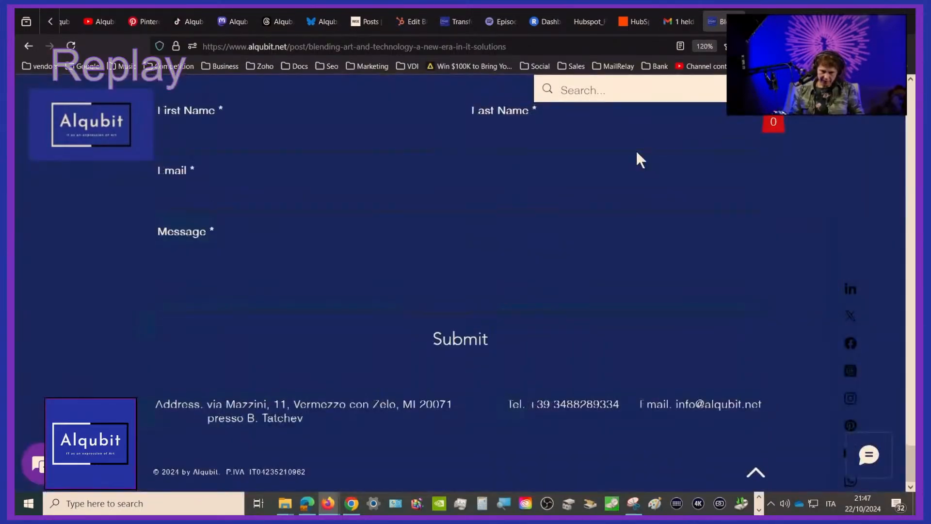
scroll(636, 152, "up", 20)
scroll(638, 160, "up", 20)
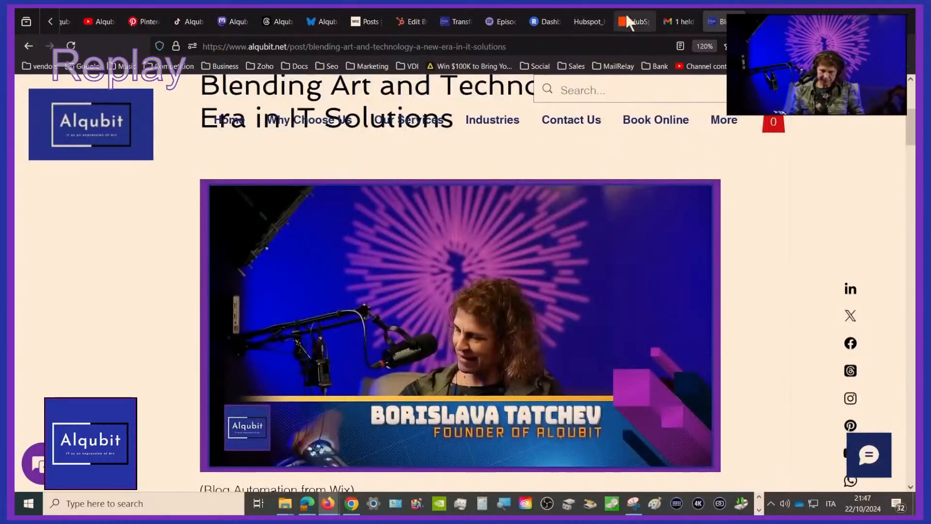
Switch to Zapier, leave the Zap editor for the home page and dismiss the overage tasks notice
left_click(627, 19)
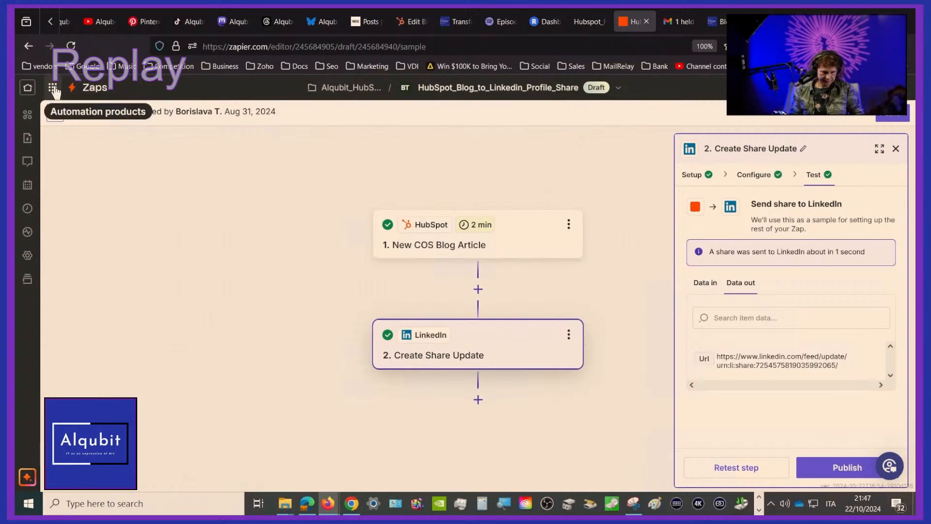
left_click(28, 88)
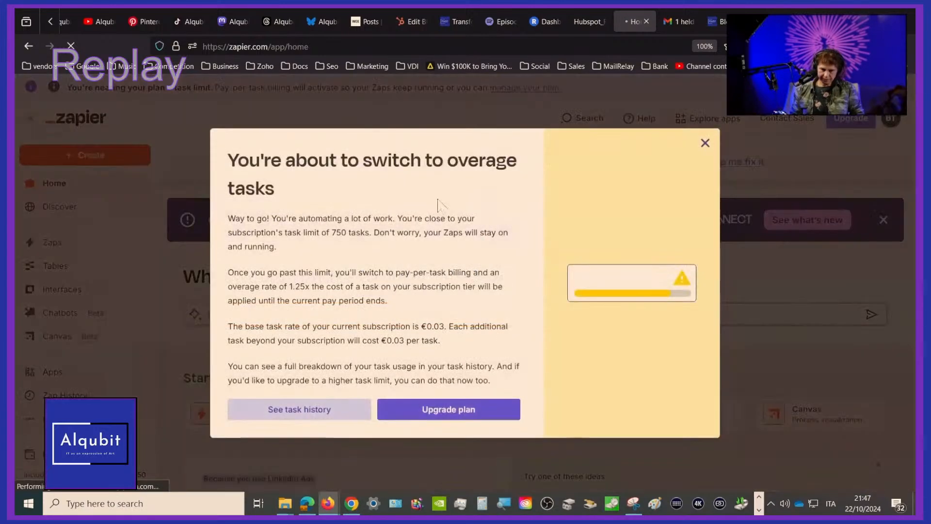
left_click(705, 144)
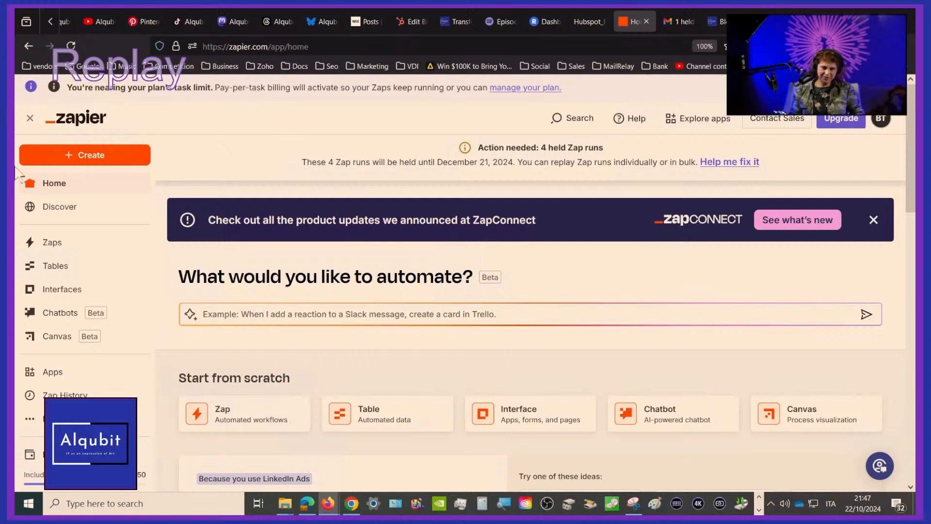
Show the list of all Zaps and look through the HubSpot and Wix blog distribution automations
left_click(63, 245)
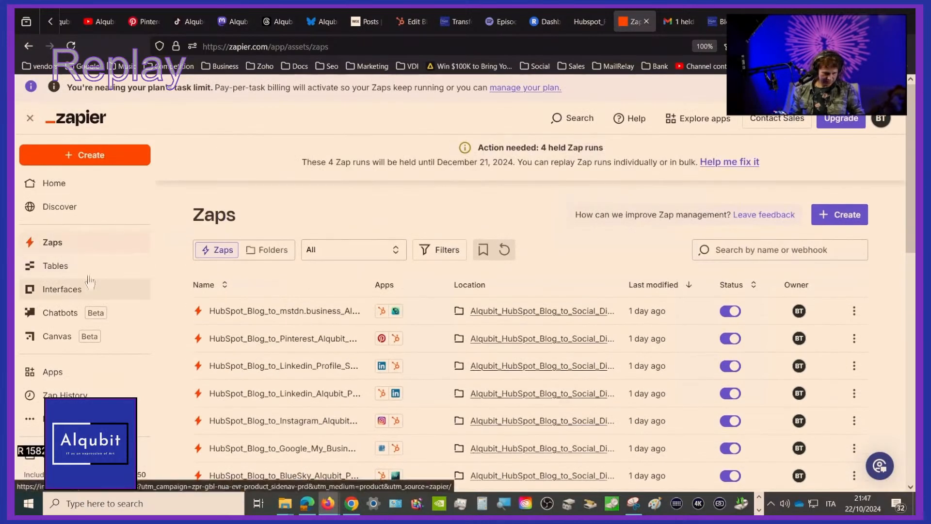
left_click(68, 252)
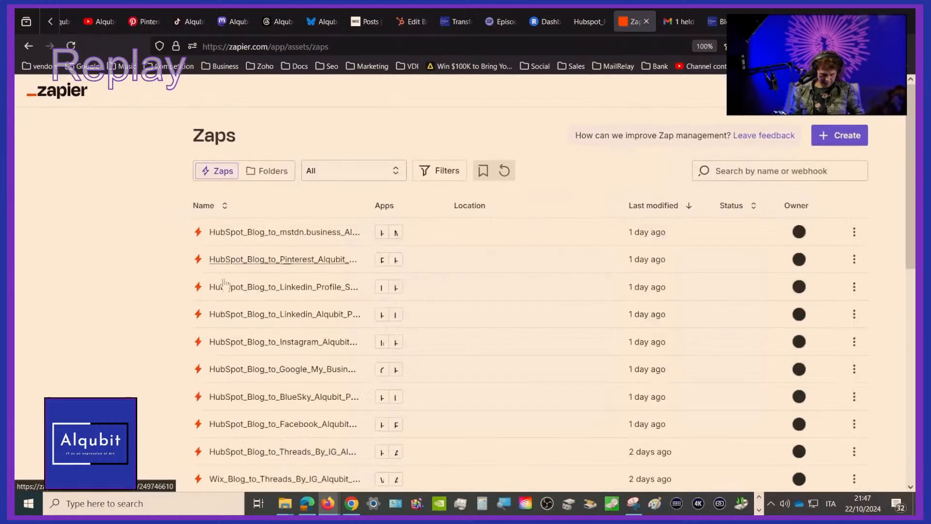
scroll(77, 382, "down", 3)
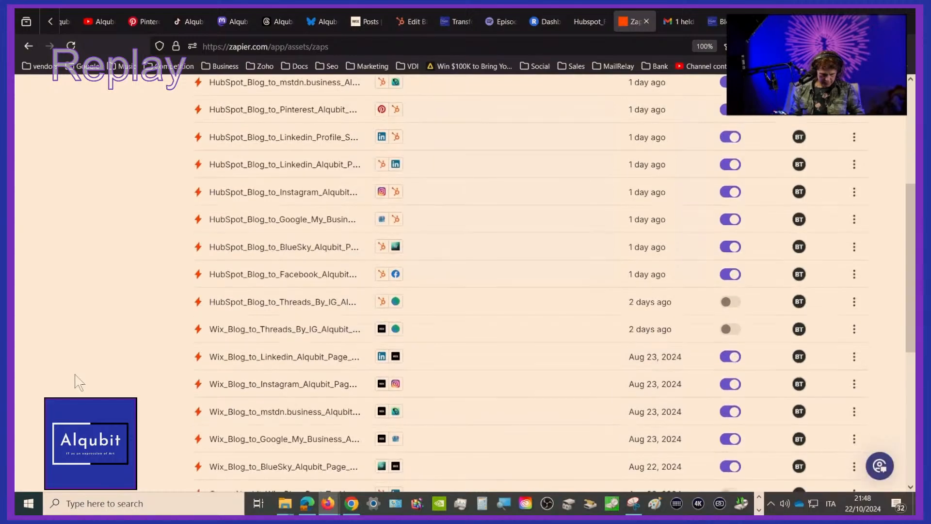
scroll(79, 382, "down", 3)
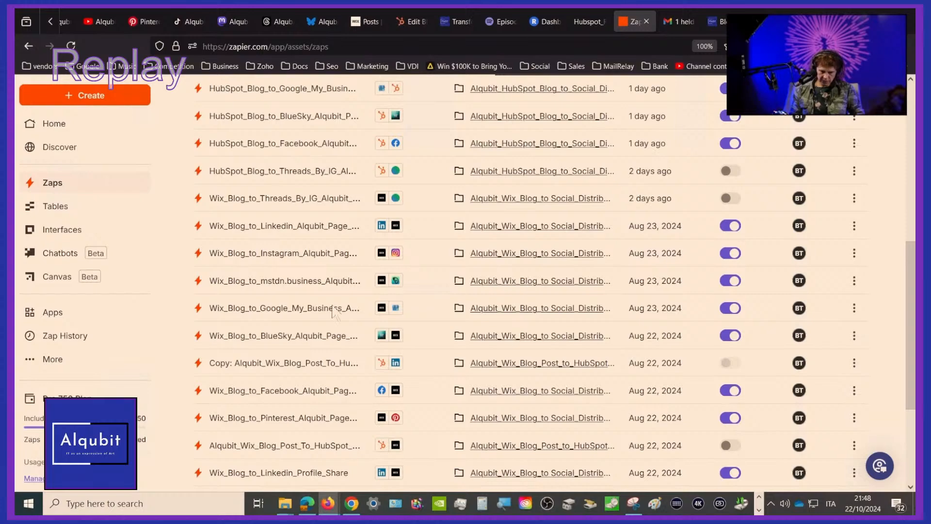
scroll(387, 291, "up", 6)
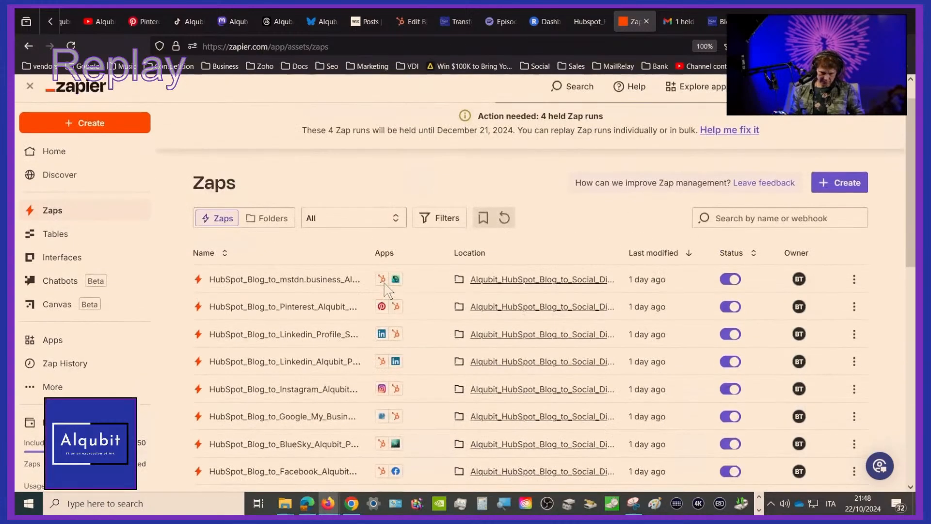
Examine the Zaps in the Alqubit_Wix_Blog_to Social_Distribution folder and show the Zap history
left_click(275, 219)
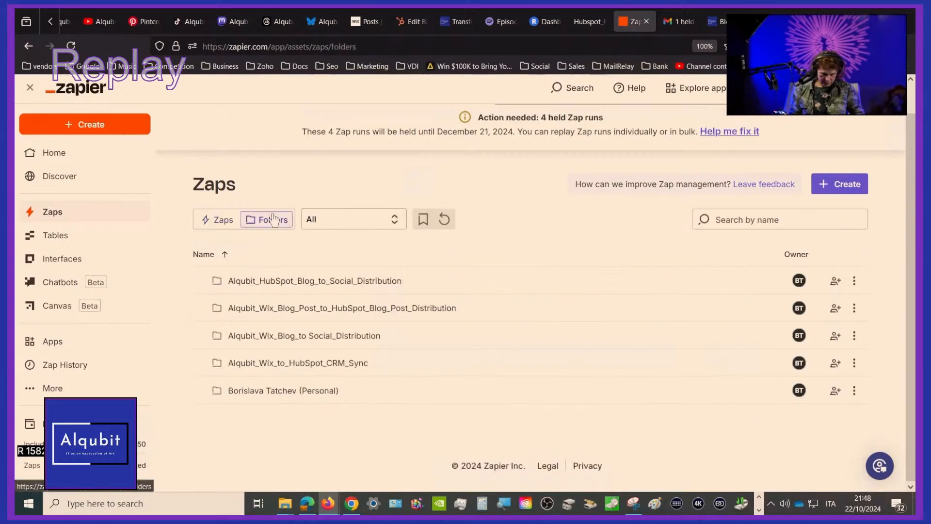
left_click(294, 337)
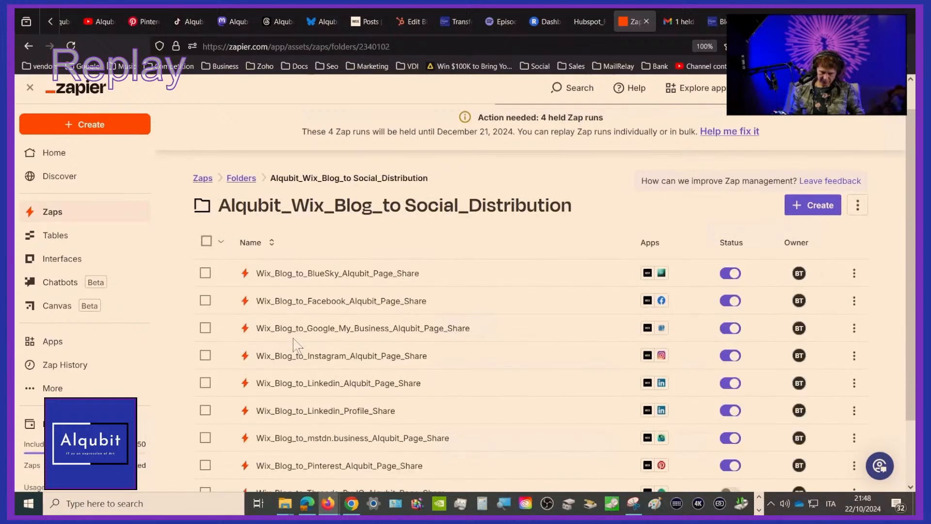
scroll(294, 346, "down", 3)
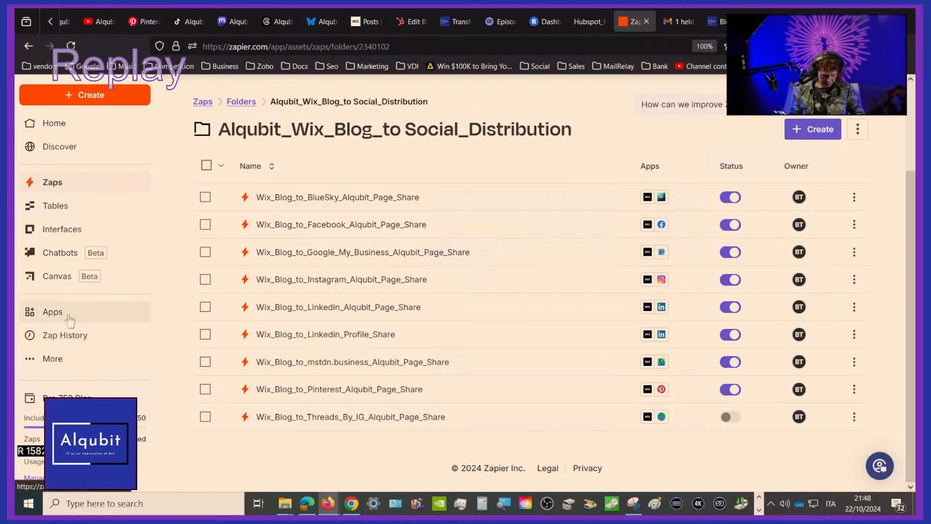
left_click(64, 335)
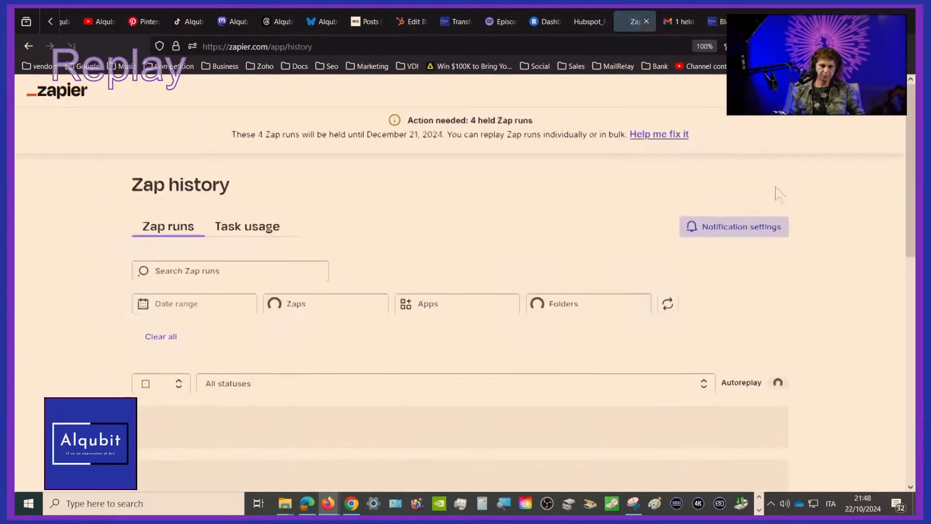
Look through the Zap history list, comparing the successful and held runs of the Wix blog distribution Zaps
scroll(795, 203, "down", 4)
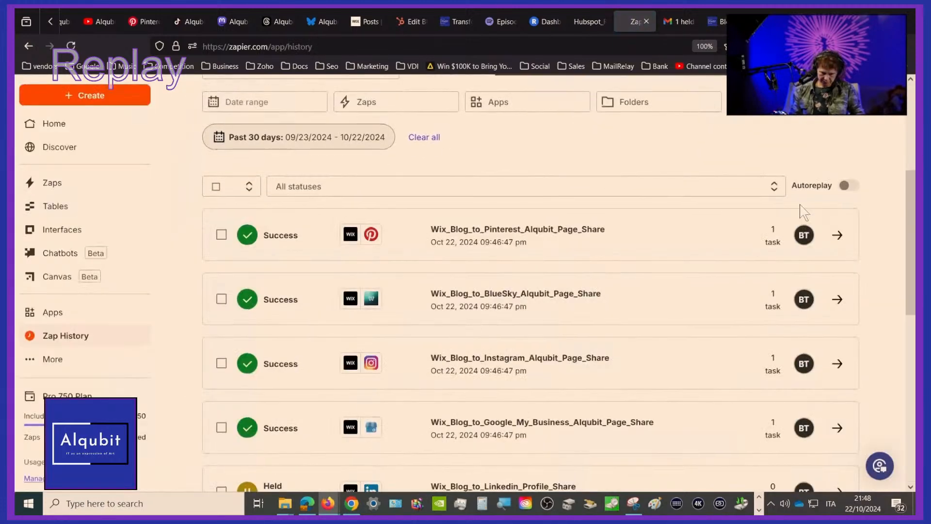
scroll(802, 209, "down", 2)
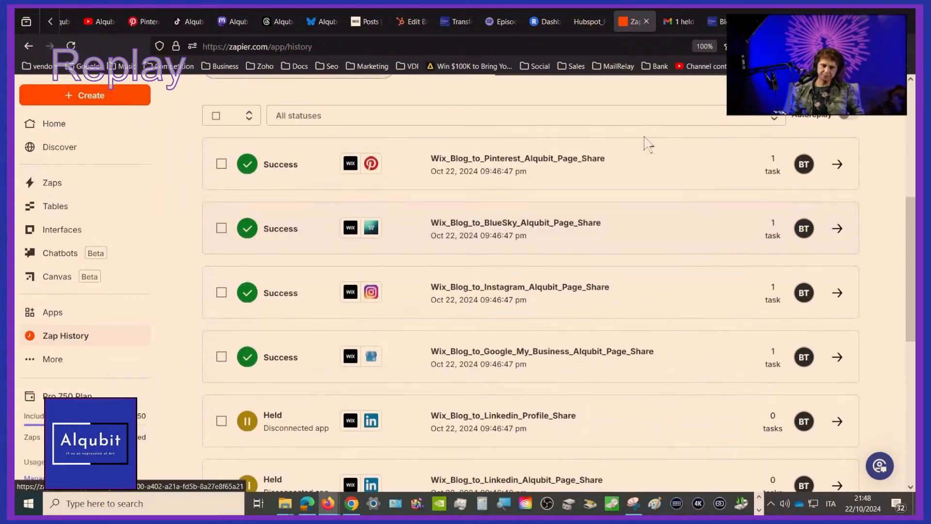
scroll(646, 142, "down", 5)
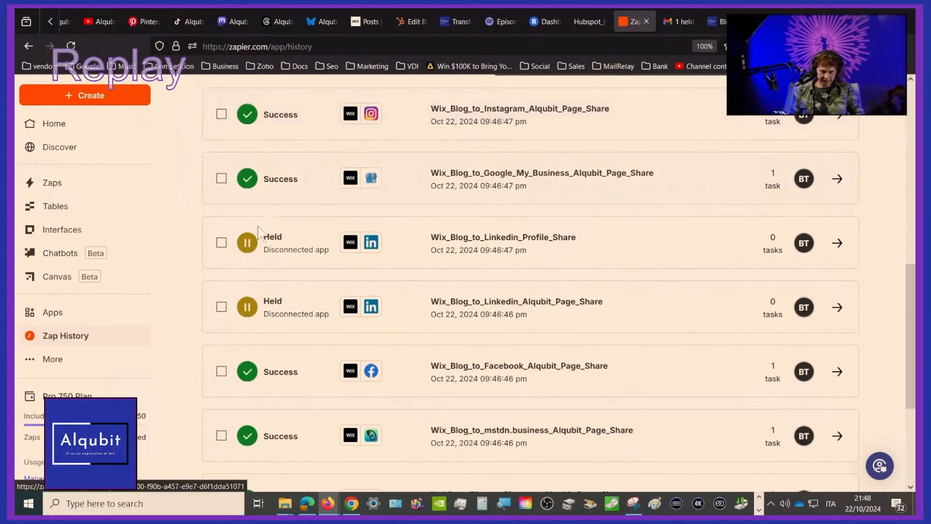
mouse_move(260, 234)
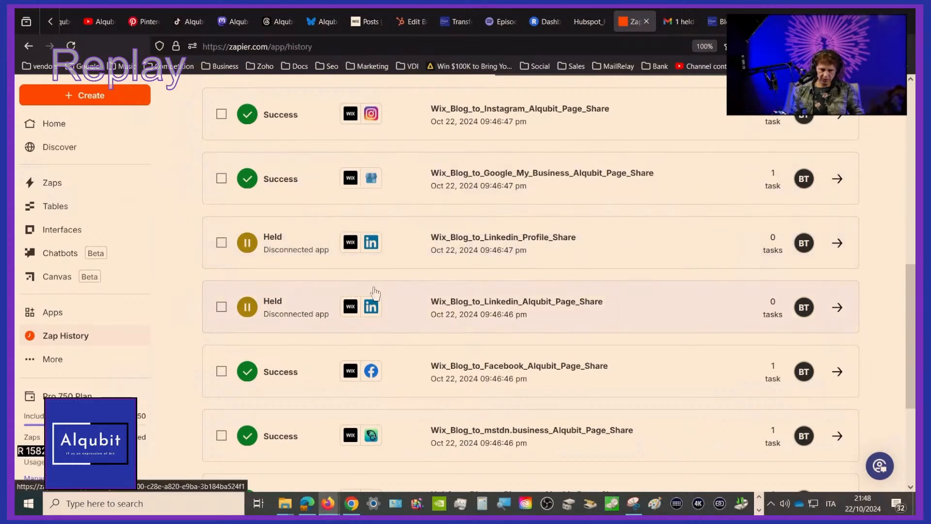
scroll(375, 293, "down", 4)
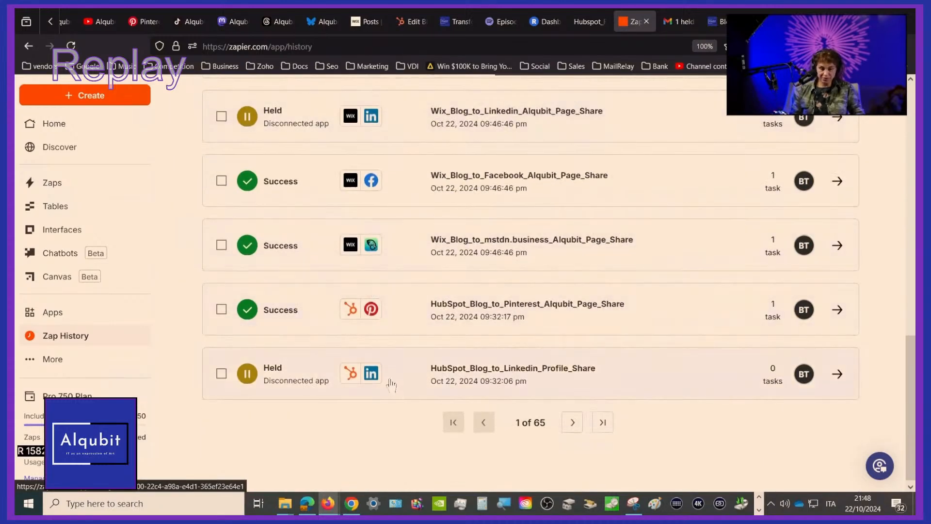
scroll(390, 386, "up", 4)
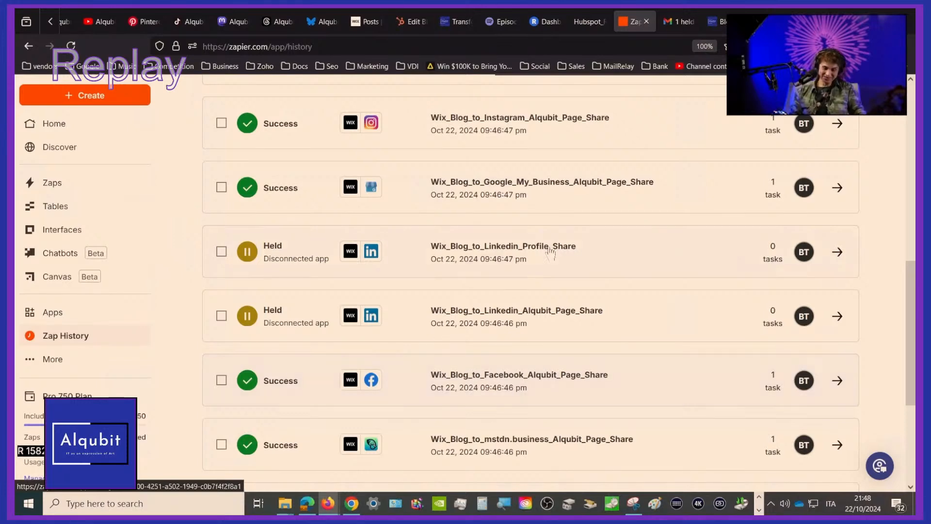
scroll(550, 252, "down", 4)
scroll(550, 252, "up", 5)
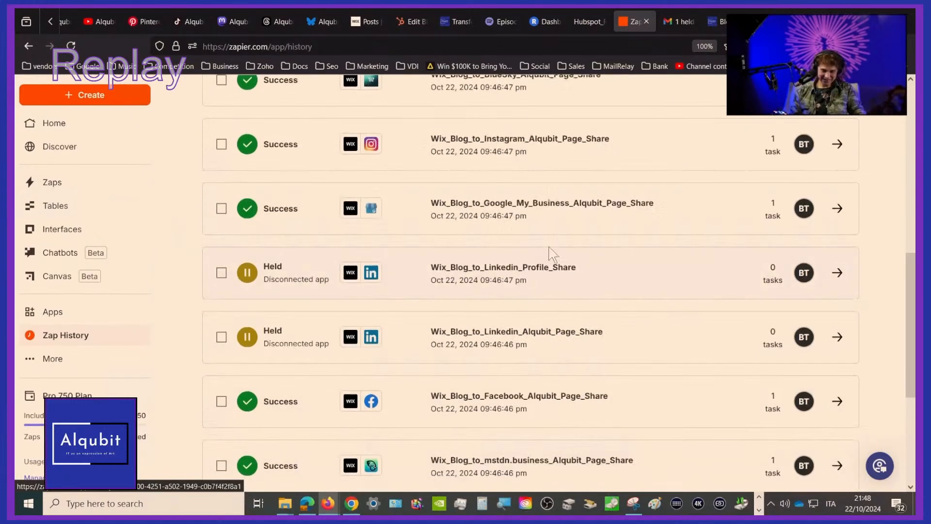
scroll(550, 252, "up", 4)
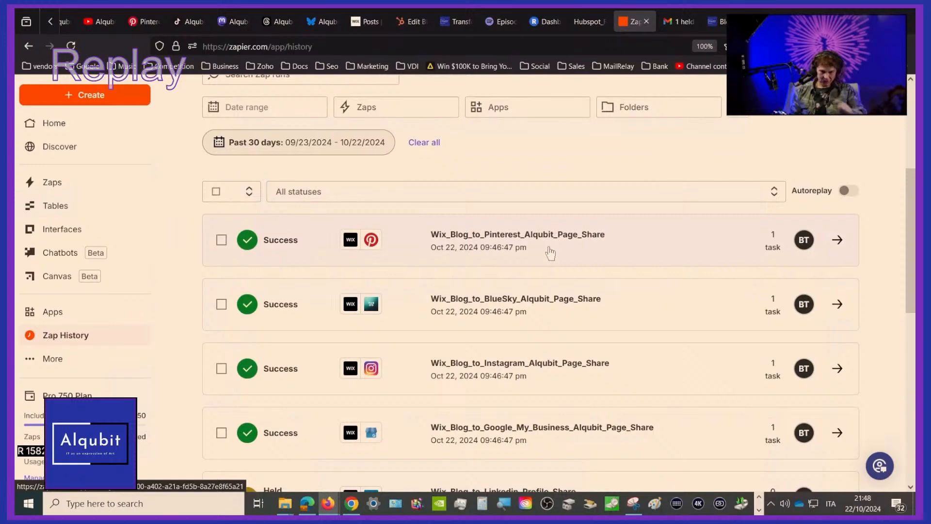
Switch to Alqubit's Bluesky profile, reload it and view the newest automated Wix blog post
mouse_move(588, 23)
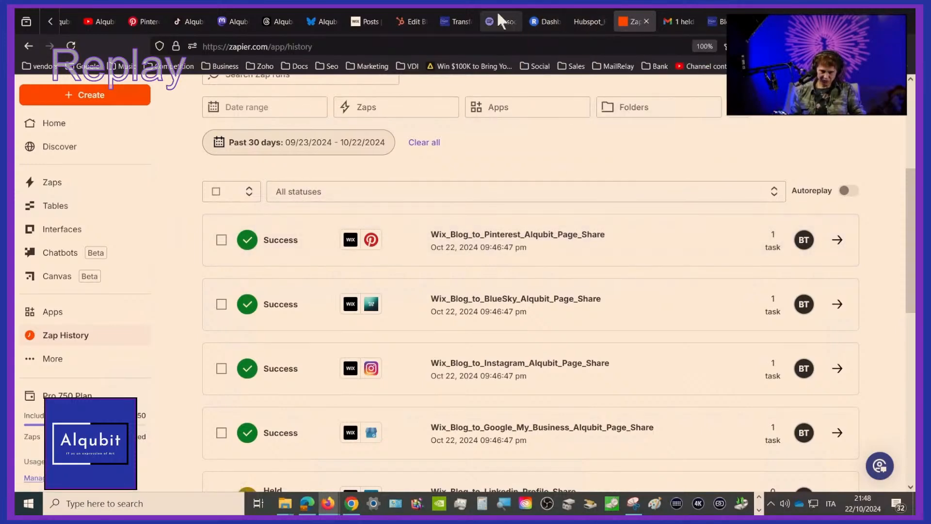
left_click(325, 22)
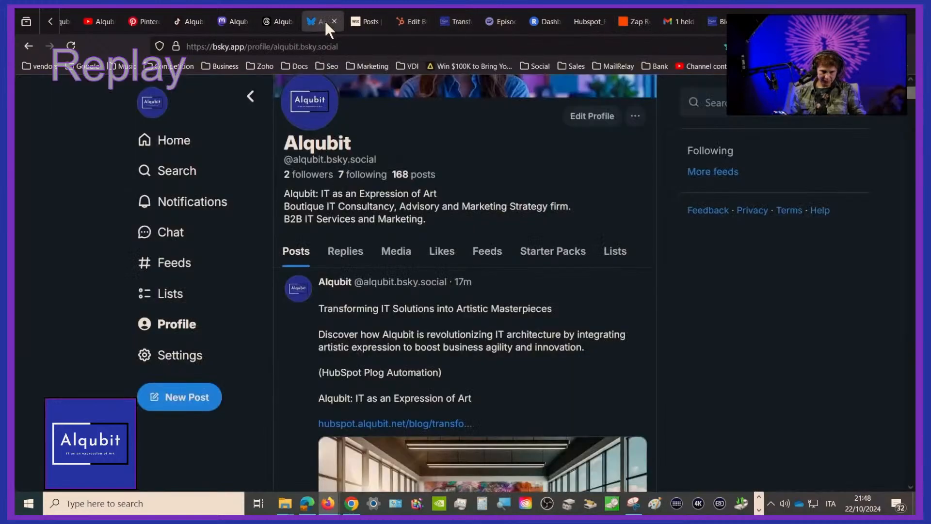
left_click(69, 48)
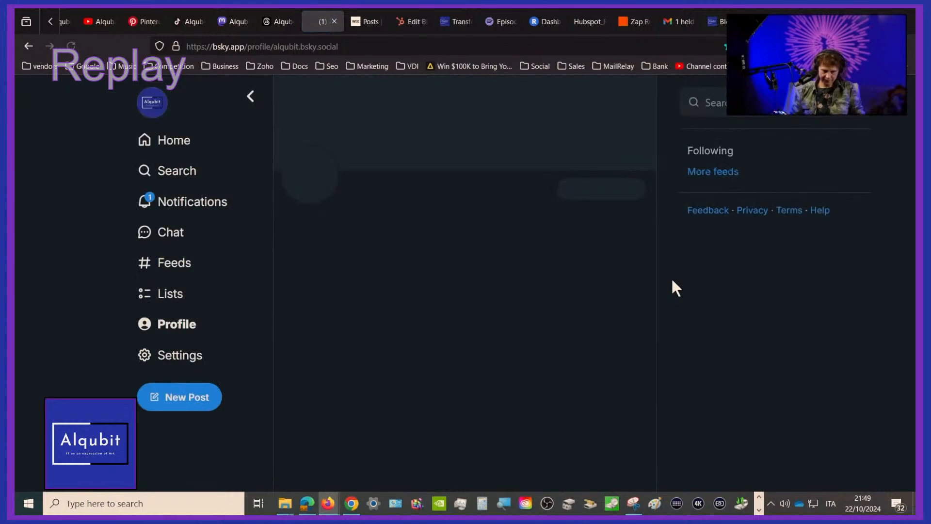
scroll(672, 281, "down", 5)
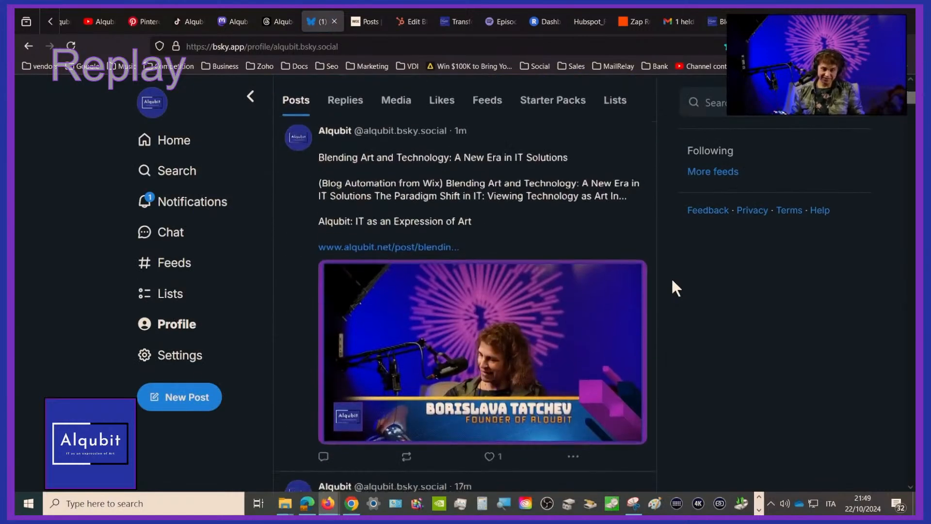
scroll(672, 280, "down", 4)
scroll(672, 280, "up", 5)
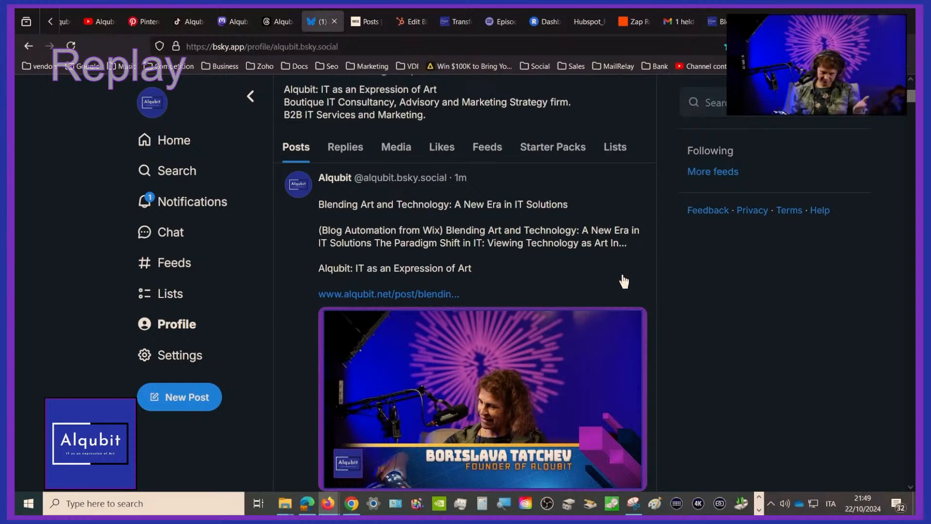
Open the article link from the Bluesky post and inspect the UTM source, medium and campaign parameters in its address
left_click(438, 295)
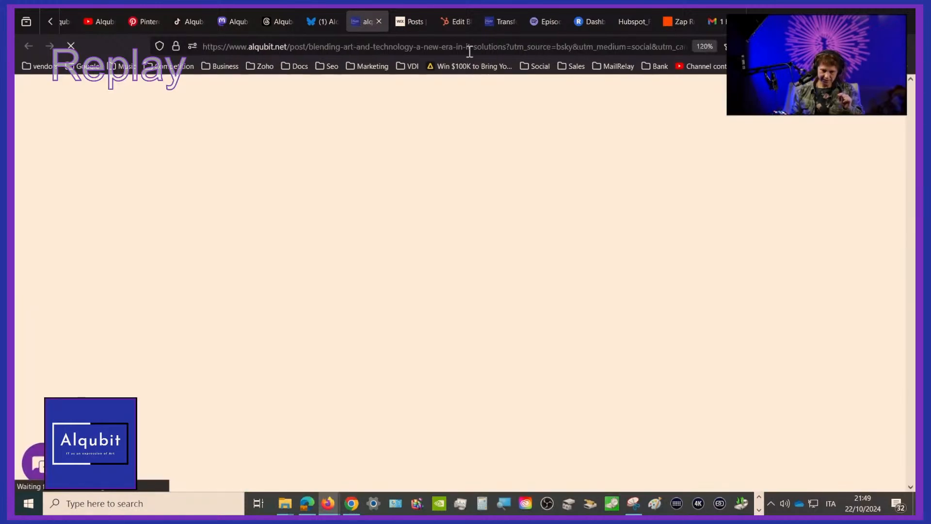
left_click(556, 50)
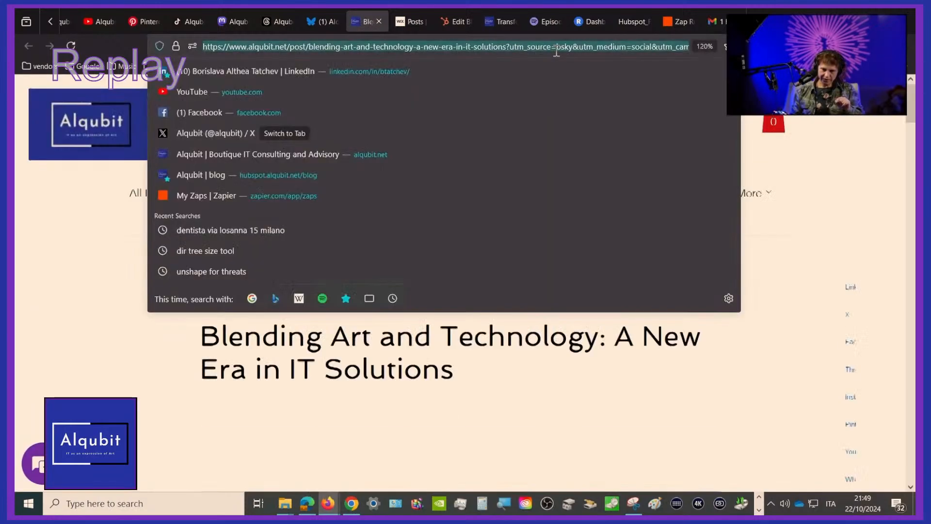
left_click(556, 50)
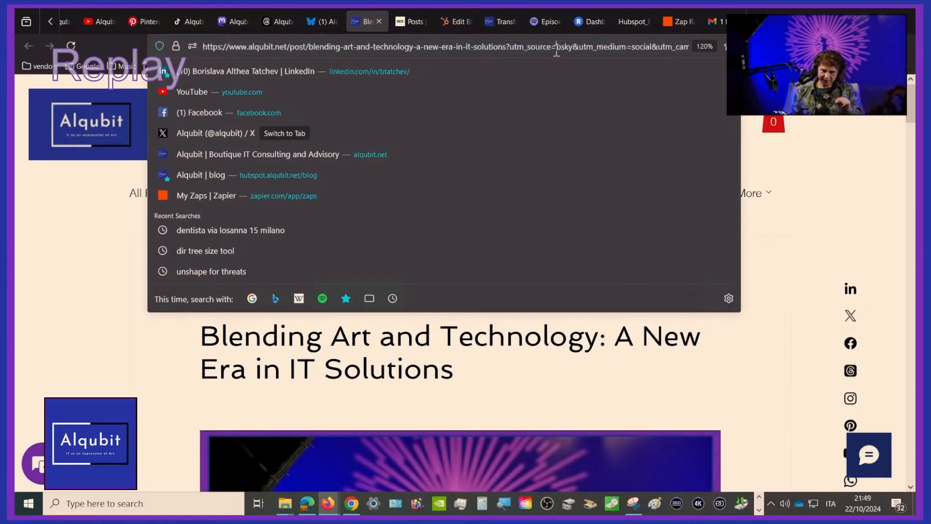
key("Right")
key("Right")
key("Right")
key("Right")
key("Right")
key("Right")
key("Right")
key("Right")
key("Right")
key("Right")
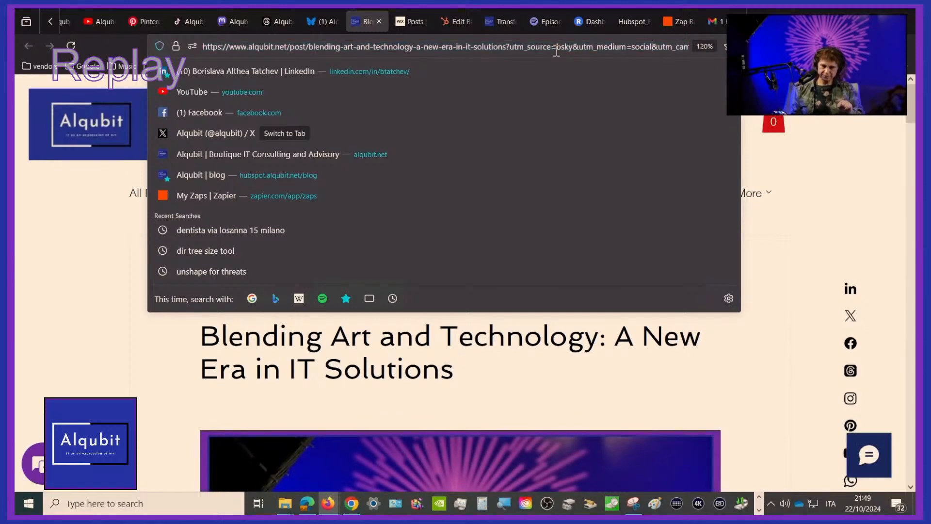
key("Right")
key("Right")
key("Right")
key("Right")
key("Right")
key("Right")
key("Right")
key("Right")
key("Right")
key("Right")
key("Right")
key("Right")
key("Right")
key("Right")
key("Right")
key("Right")
key("Right")
key("Right")
key("Right")
key("Right")
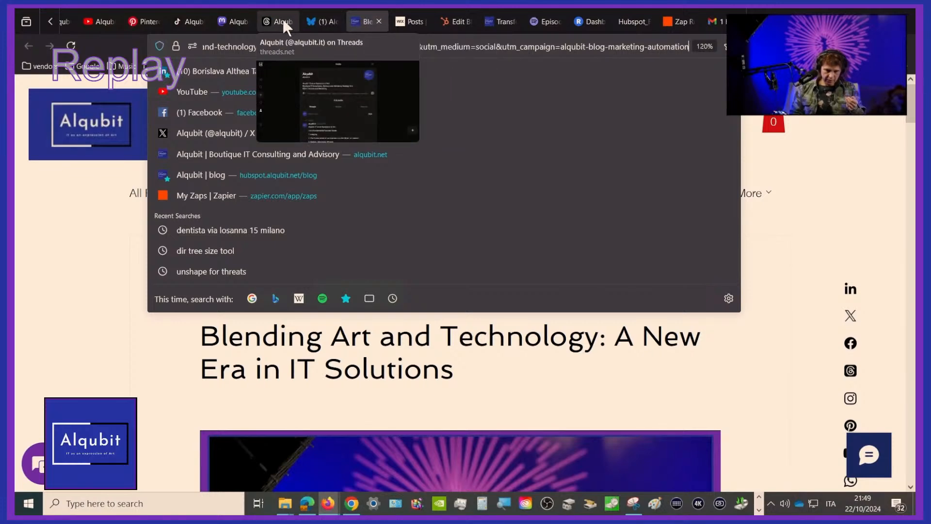
Switch to Alqubit's Mastodon profile, reload it and view the newest automated Wix blog post
left_click(233, 22)
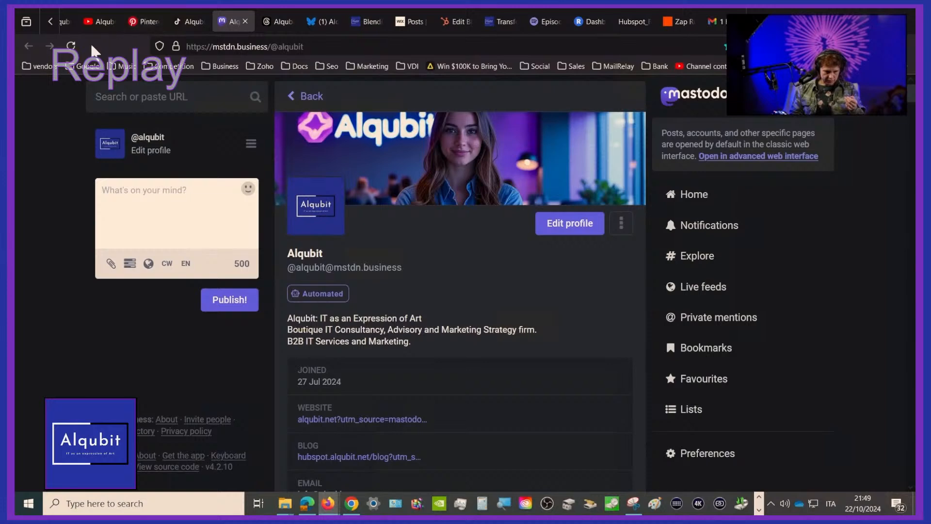
left_click(72, 41)
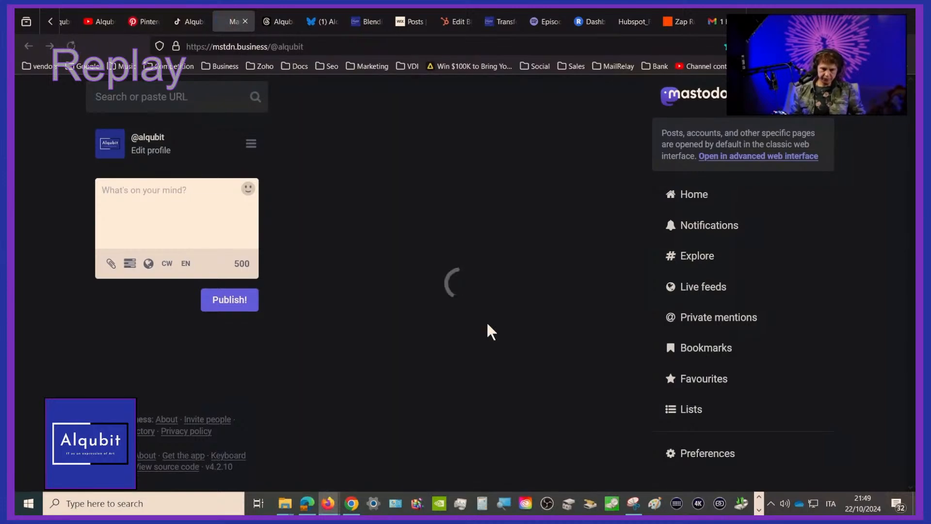
scroll(486, 322, "down", 10)
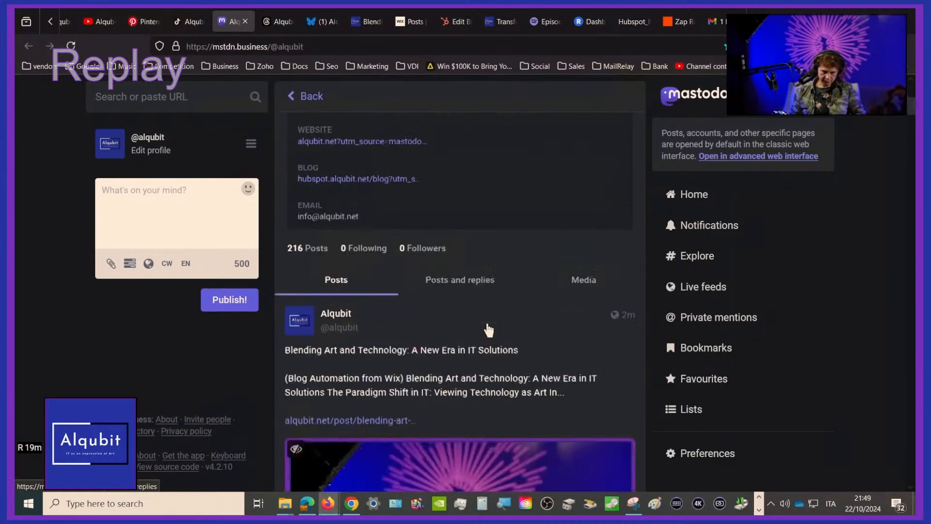
scroll(487, 322, "down", 3)
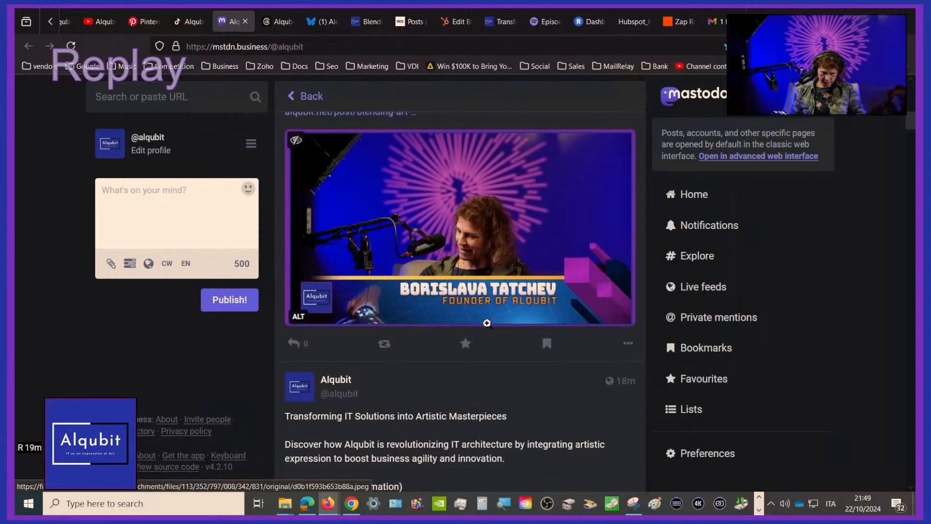
scroll(486, 322, "down", 3)
scroll(487, 322, "up", 6)
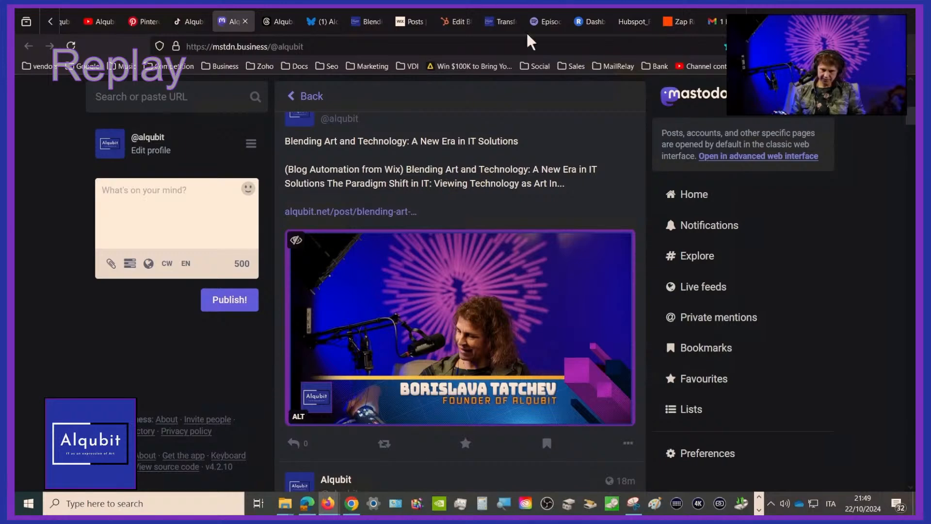
Switch to Alqubit's Pinterest profile, reload it, open the newest created pin and view its title and description
left_click(154, 21)
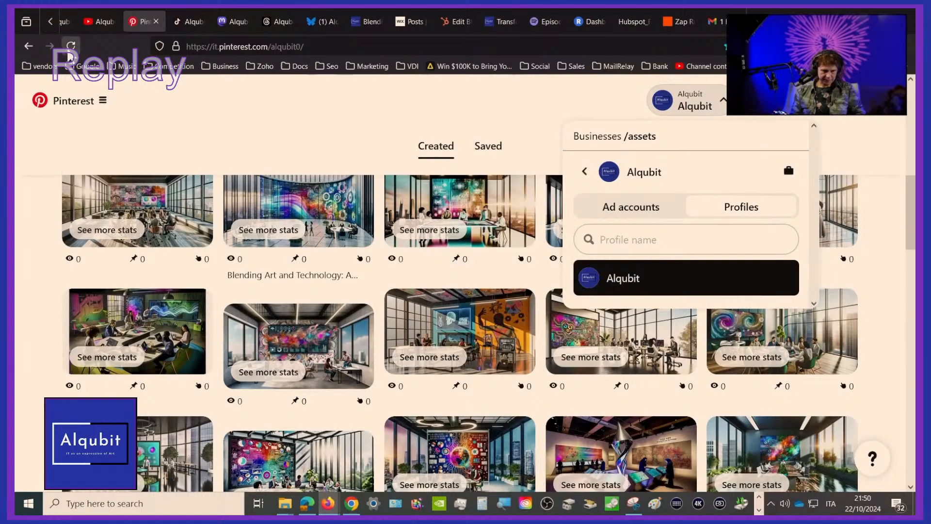
left_click(70, 49)
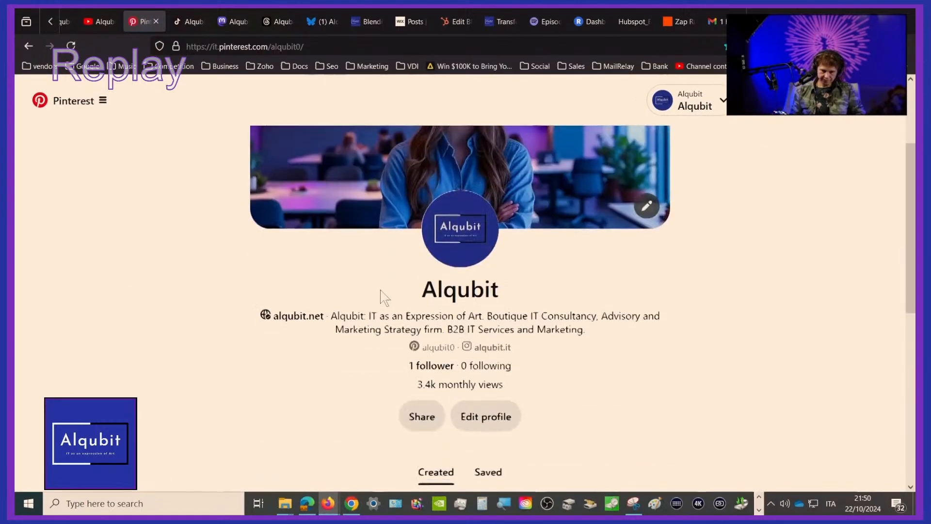
scroll(383, 297, "down", 4)
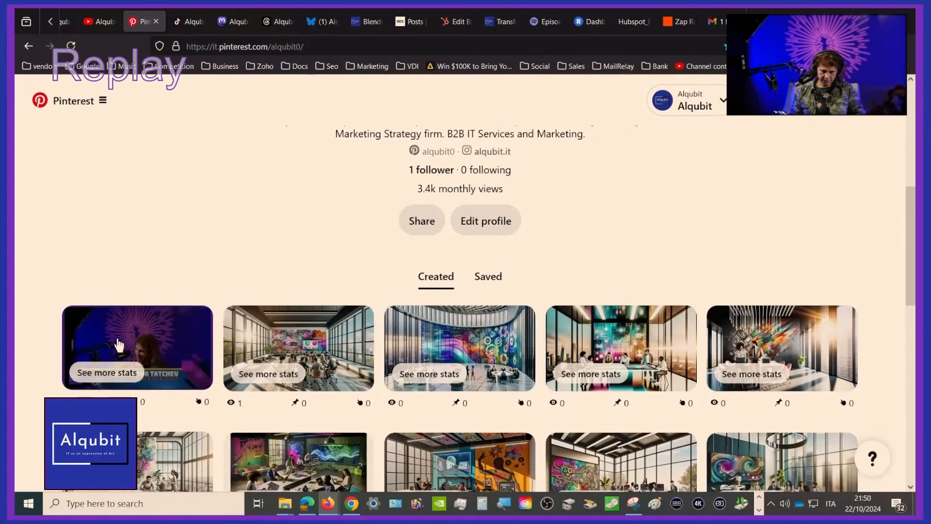
left_click(118, 346)
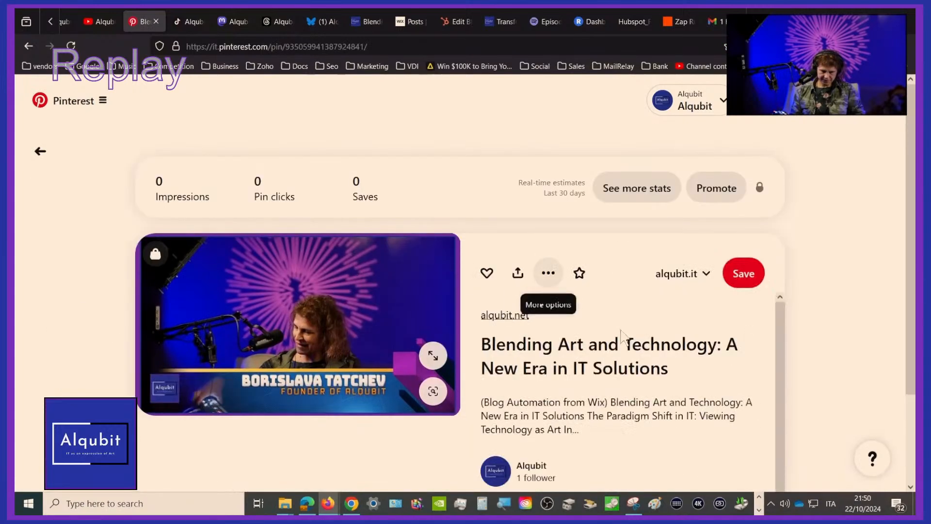
scroll(619, 374, "down", 2)
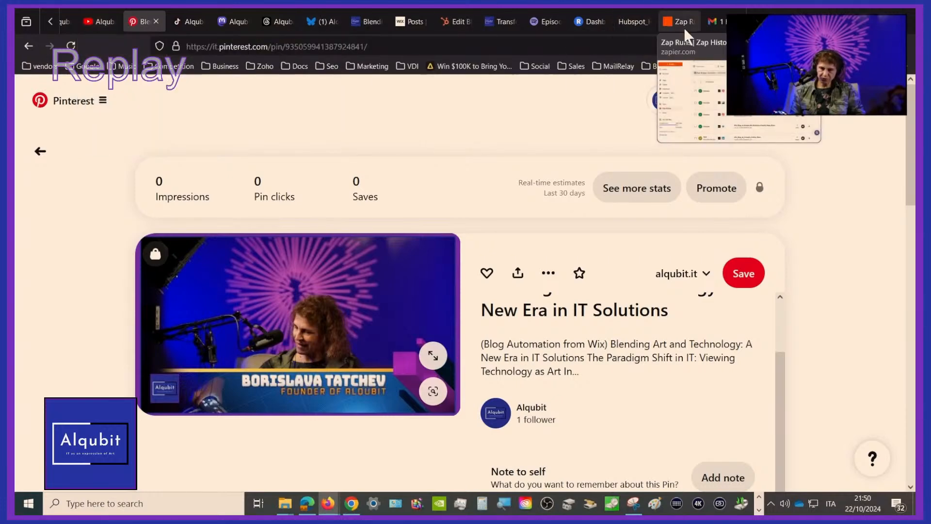
Switch to Alqubit's Instagram profile and open the newest unpinned post, the one shared from the Wix blog
left_click(98, 16)
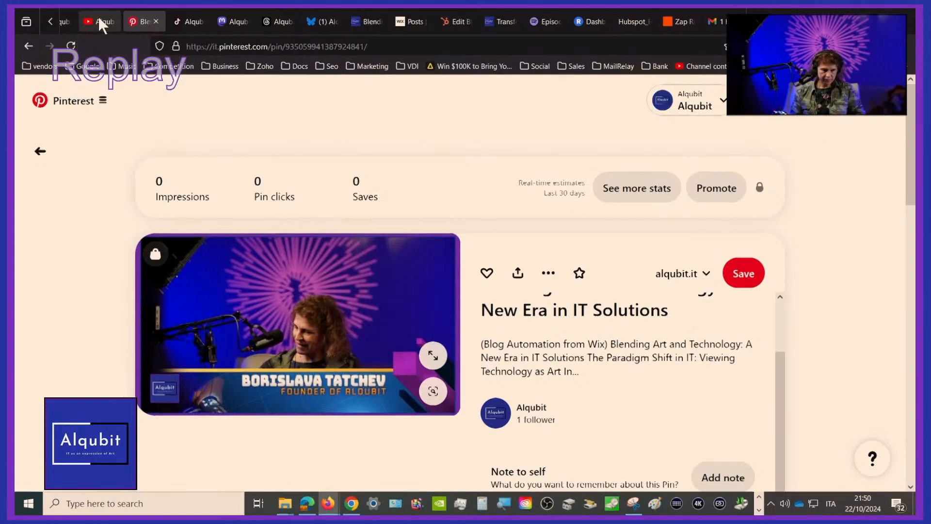
left_click(50, 22)
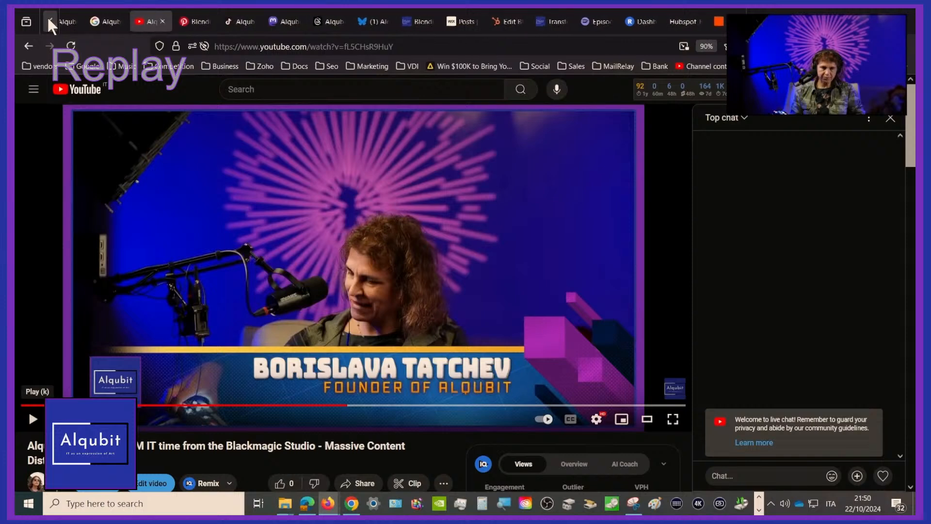
left_click(50, 21)
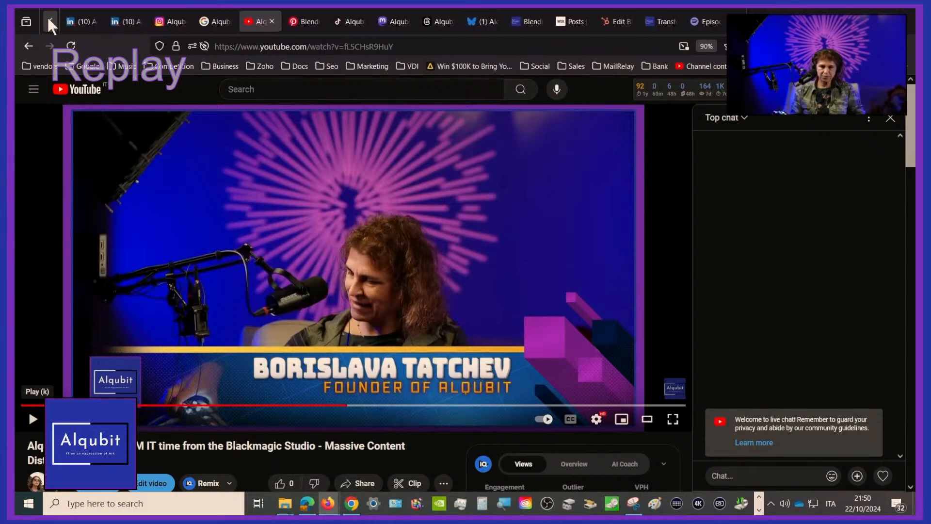
left_click(48, 17)
mouse_move(260, 22)
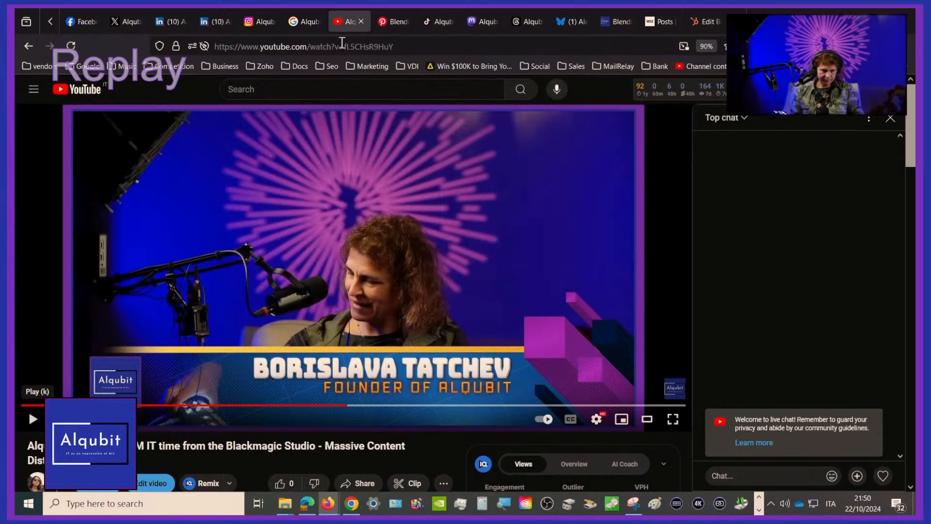
left_click(253, 21)
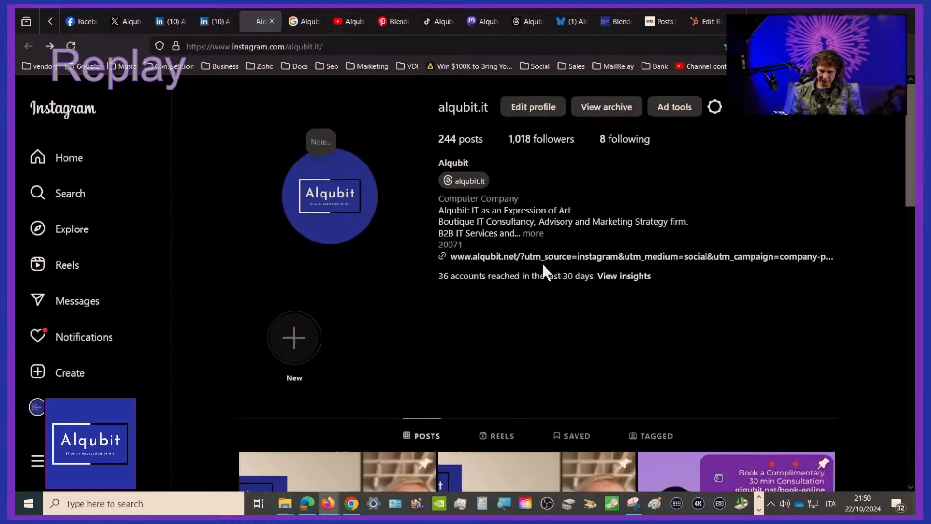
scroll(542, 261, "down", 10)
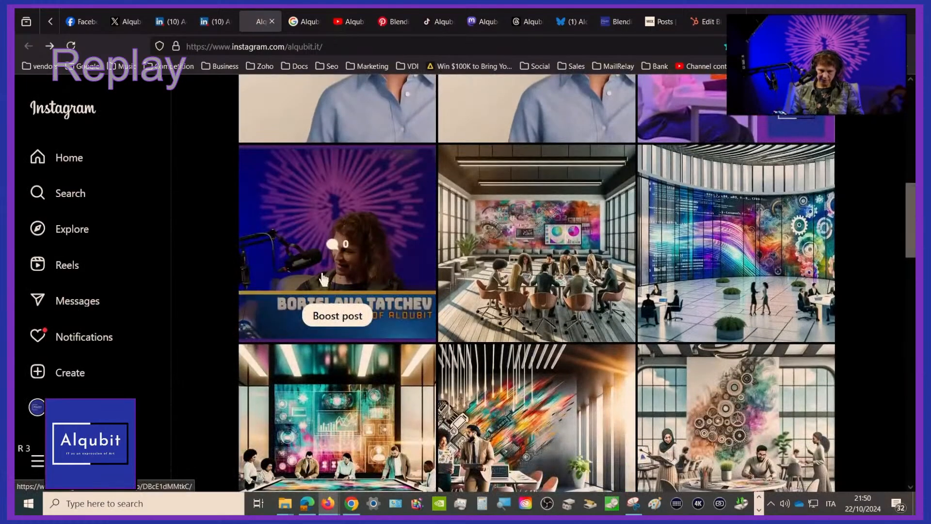
left_click(323, 279)
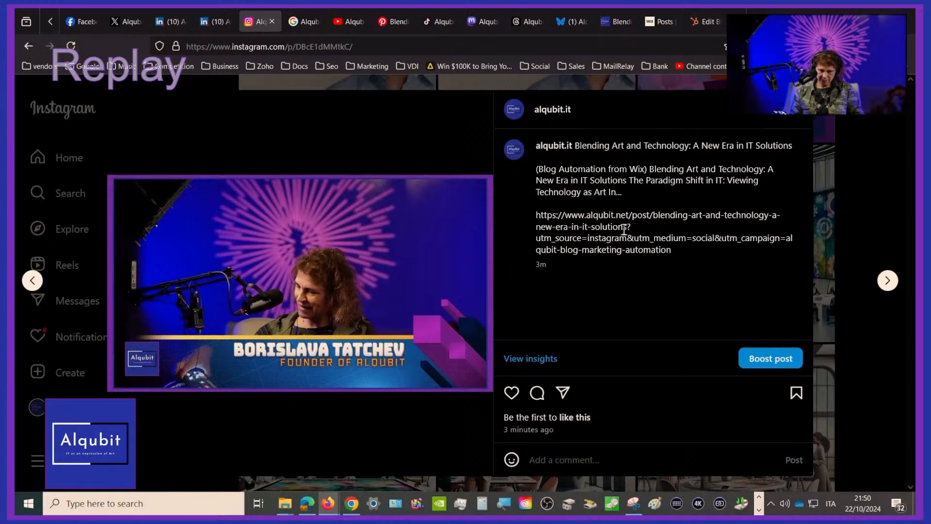
Leave the Instagram post, switch to Alqubit's Facebook page and reload it
left_click(28, 46)
left_click(210, 17)
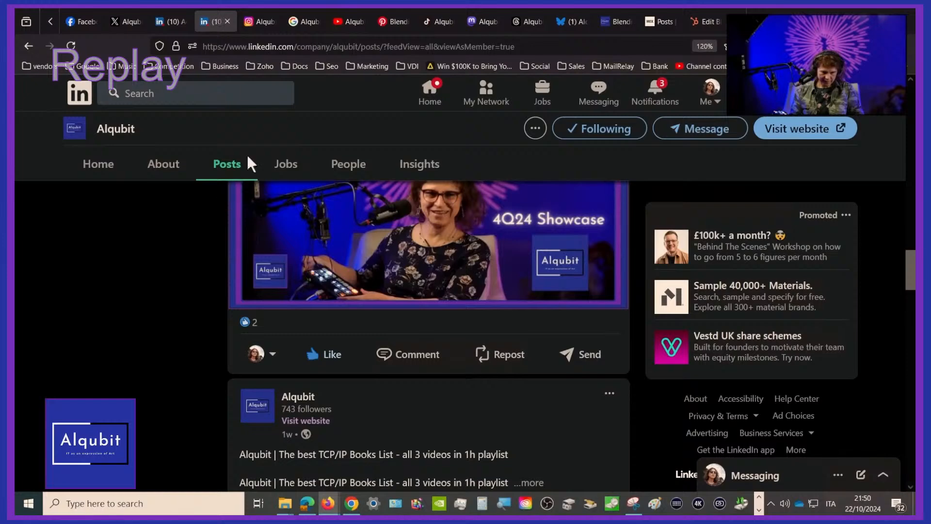
left_click(113, 21)
left_click(83, 21)
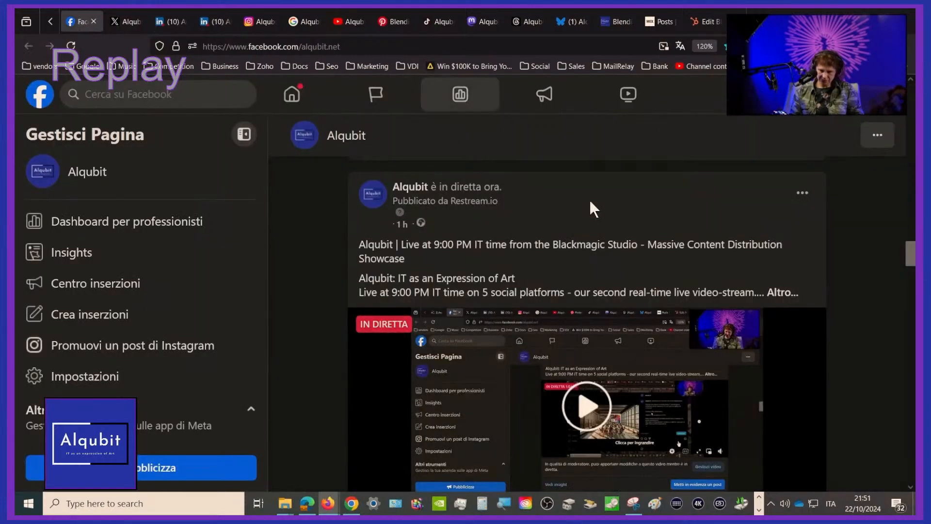
scroll(590, 202, "down", 5)
scroll(590, 202, "up", 8)
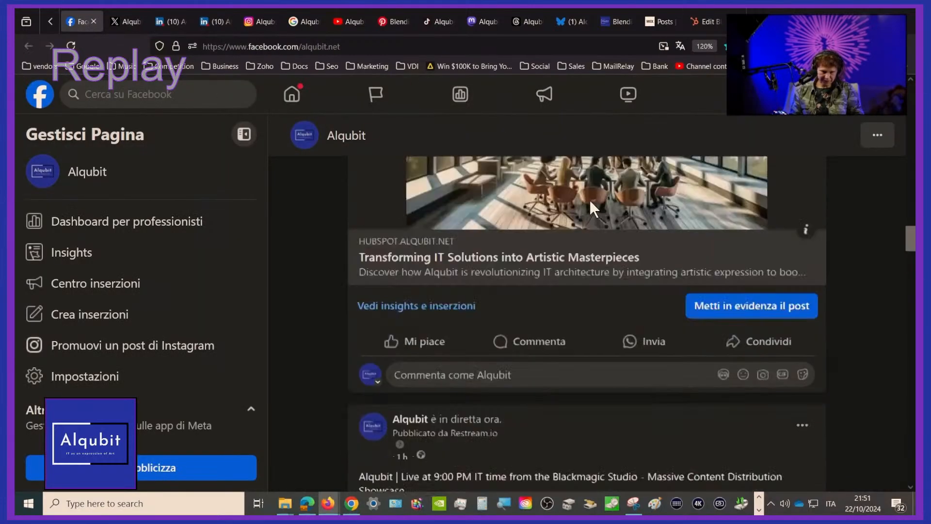
left_click(71, 45)
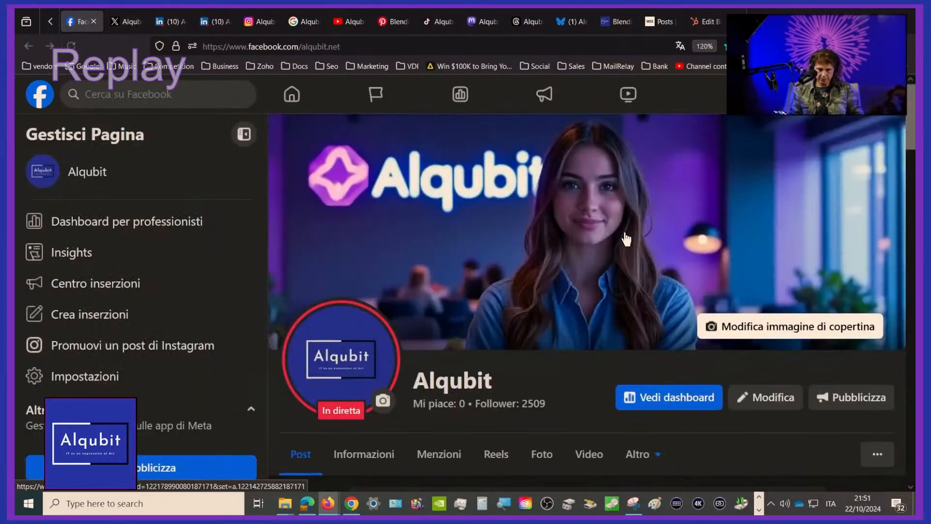
Find the newest Zapier-published post on the Facebook page, open its article link to inspect the UTM parameters, and close the article
scroll(623, 240, "down", 8)
scroll(624, 233, "down", 10)
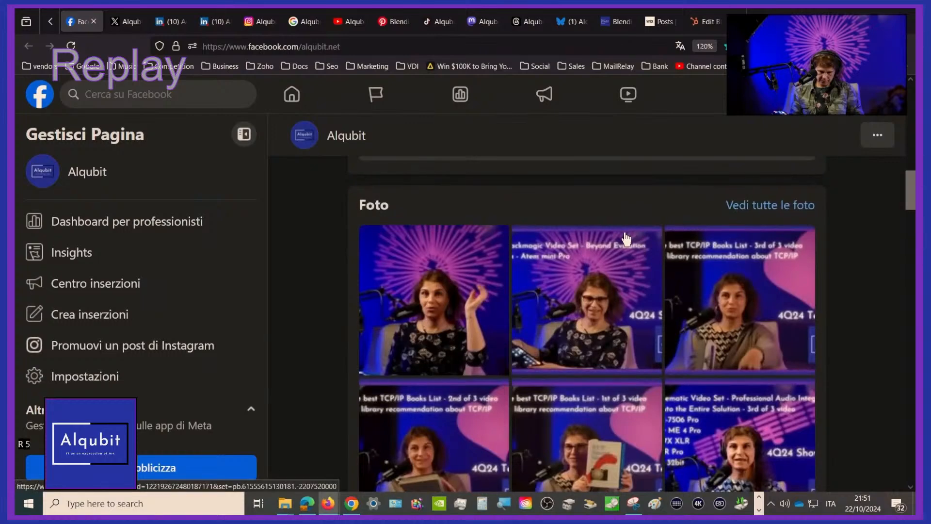
scroll(626, 239, "down", 5)
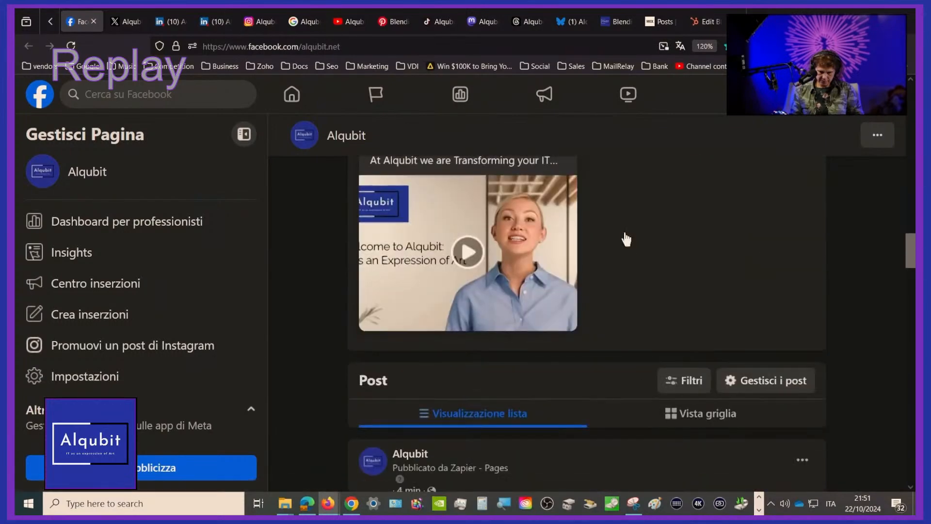
scroll(625, 238, "down", 5)
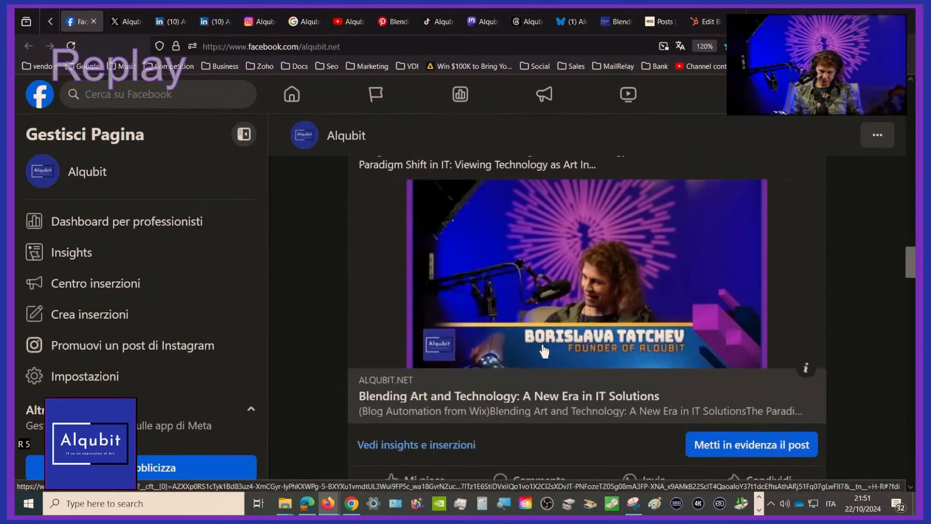
left_click(572, 397)
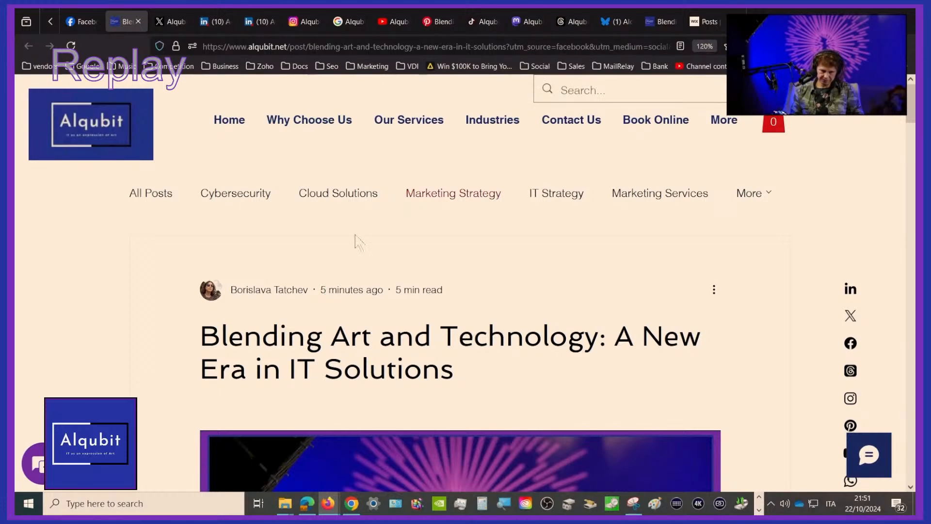
left_click(140, 20)
Switch to Zoho Social, reload the published posts list and show the posts published on Facebook
left_click(49, 20)
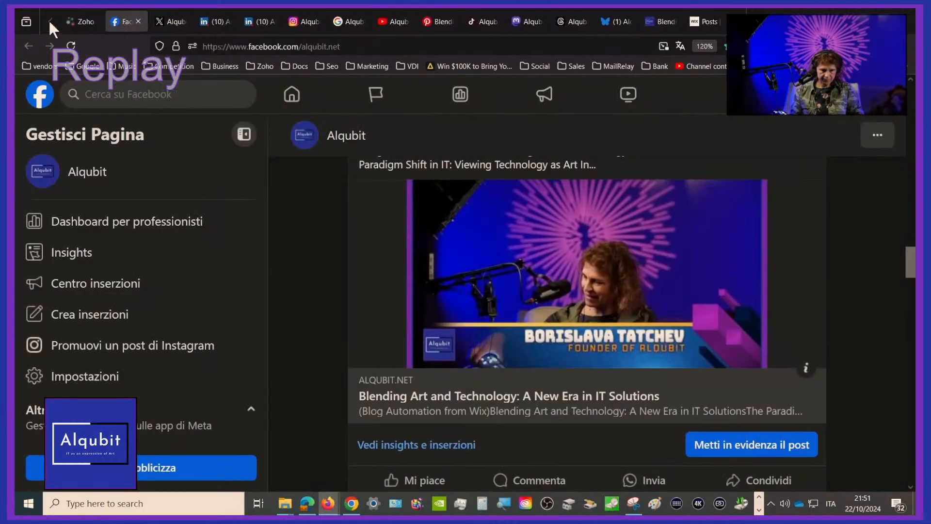
left_click(95, 20)
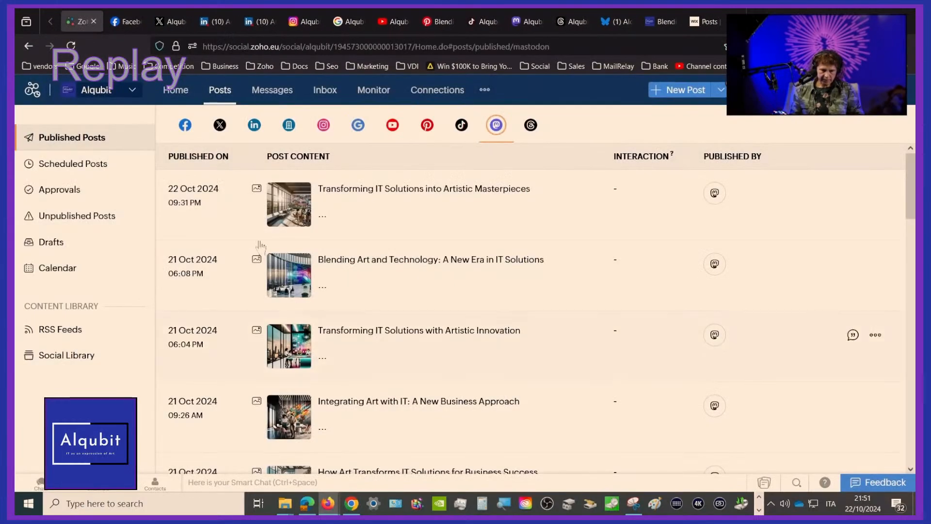
left_click(72, 46)
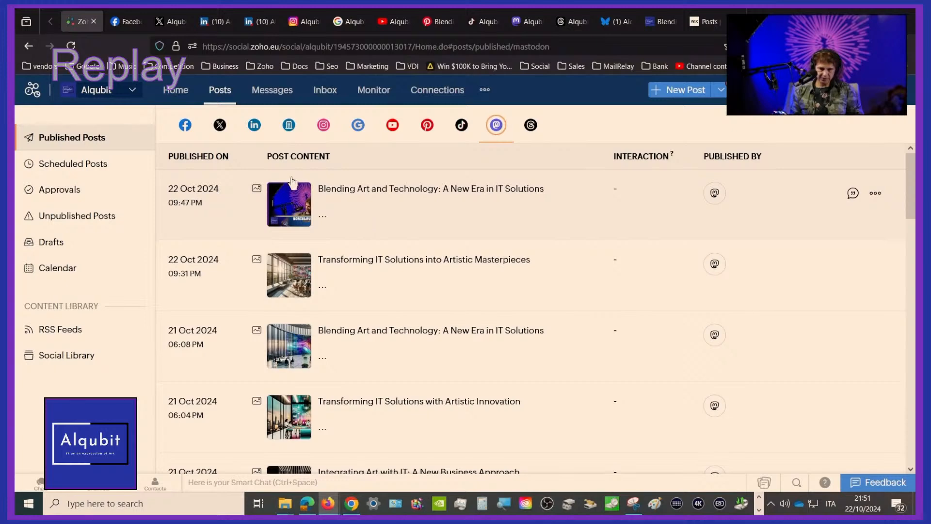
left_click(185, 127)
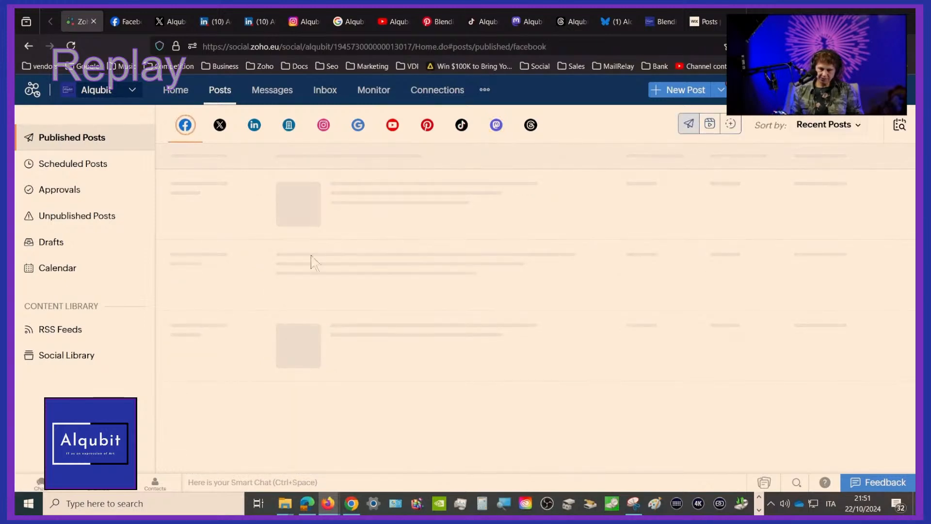
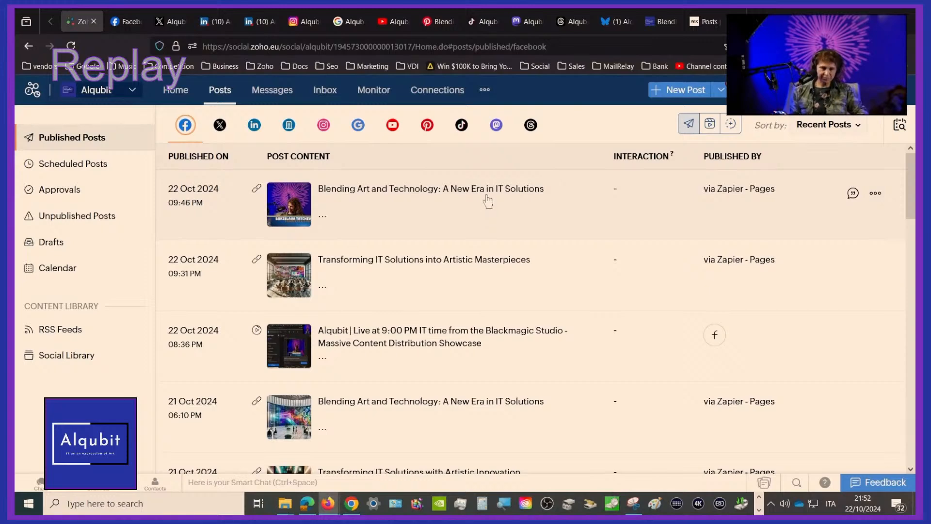
Open the details of the newest Blending Art and Technology Facebook post, check its publishing source, and close the details
left_click(487, 201)
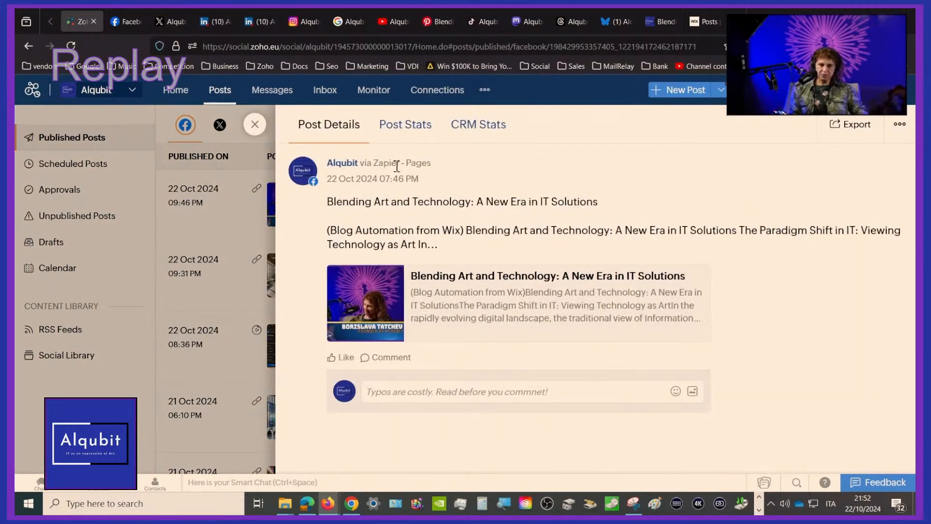
left_click_drag(384, 161, 416, 162)
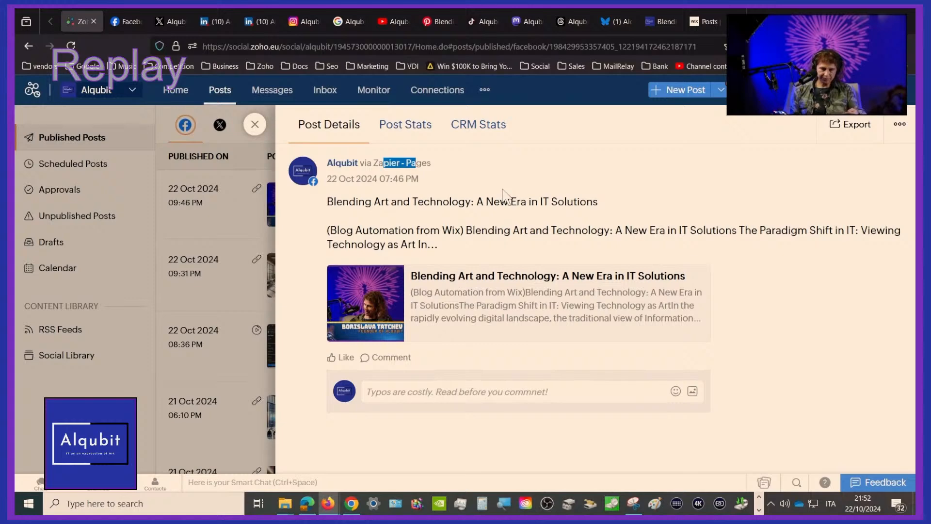
left_click(254, 125)
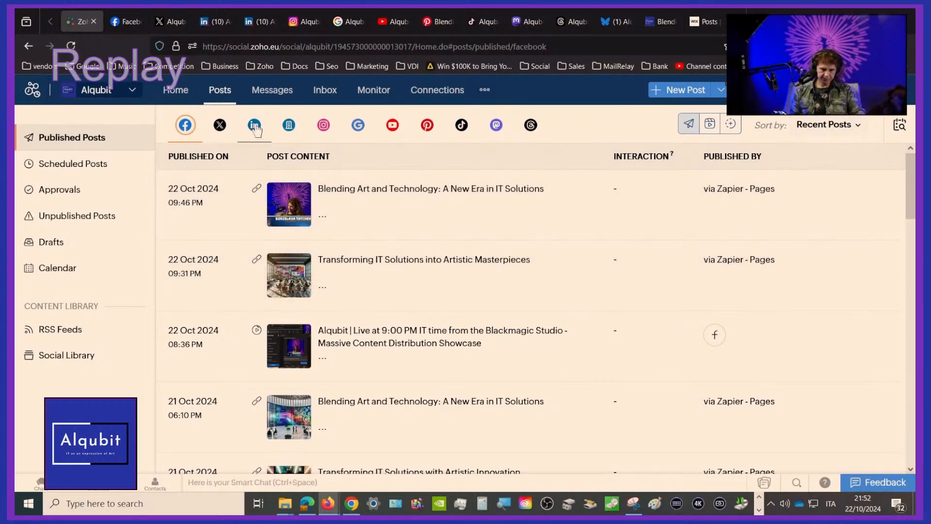
Review the published posts for the LinkedIn profile, LinkedIn page, Instagram, Google Business, Pinterest and Mastodon channels
left_click(255, 128)
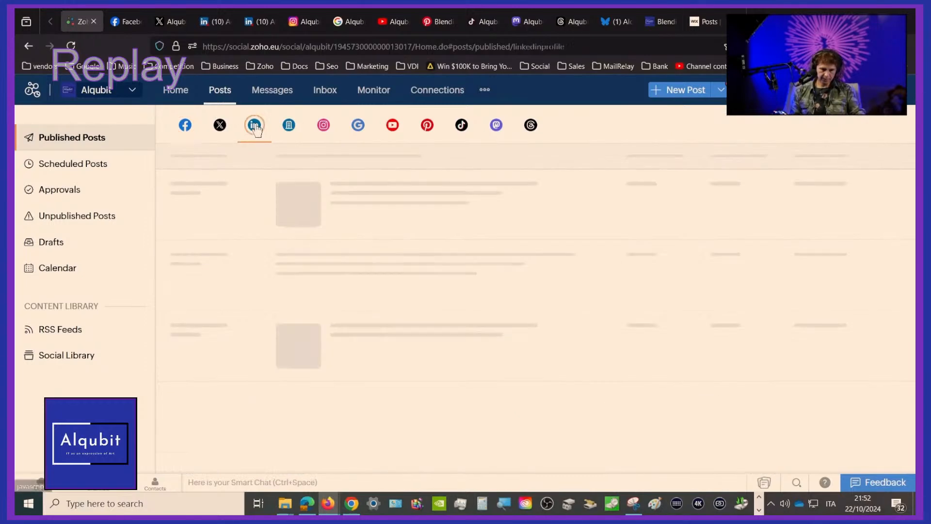
left_click(289, 127)
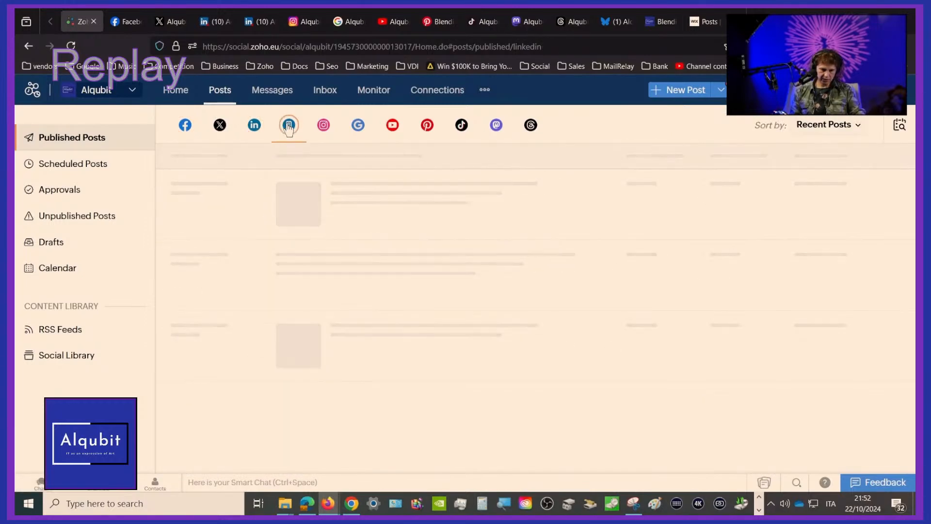
left_click(325, 126)
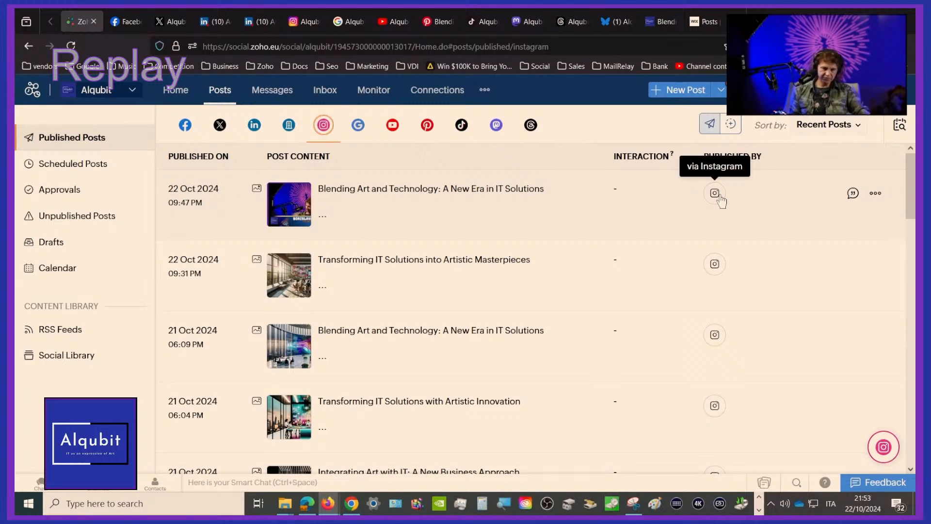
left_click(358, 126)
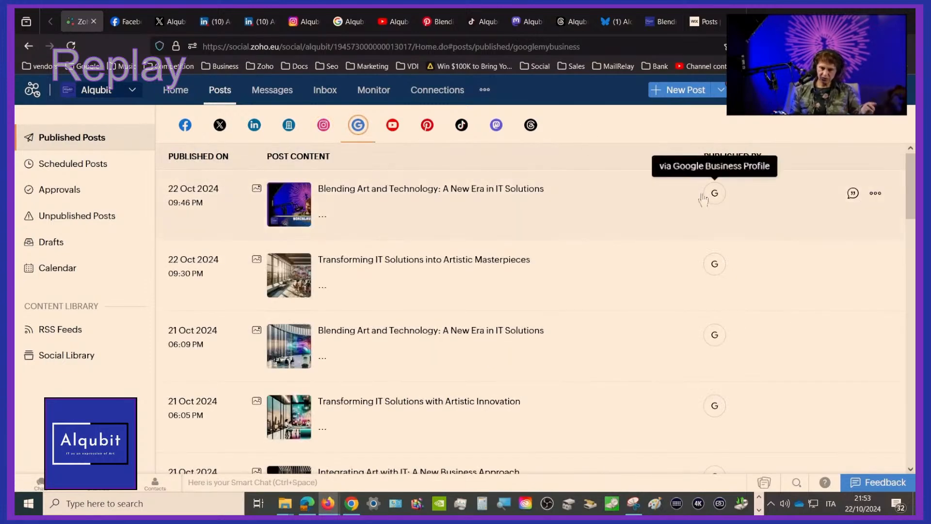
left_click(427, 126)
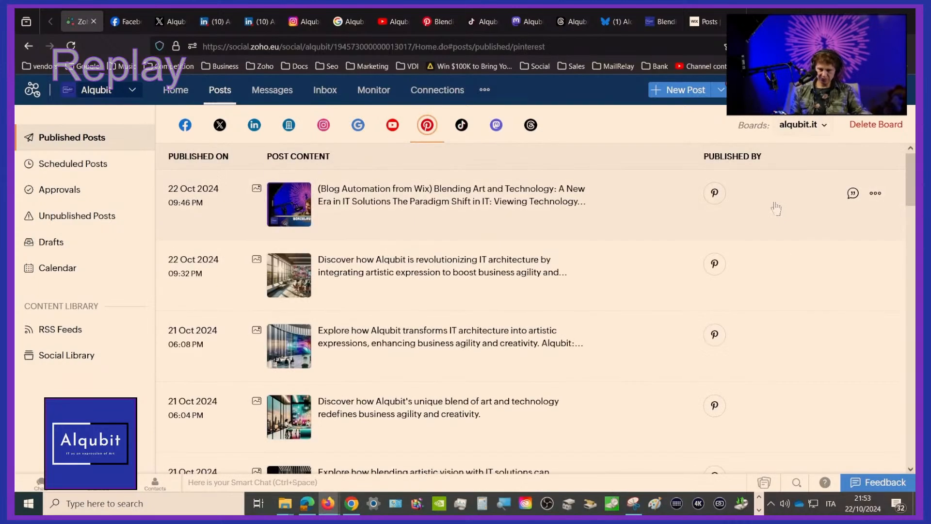
left_click(496, 125)
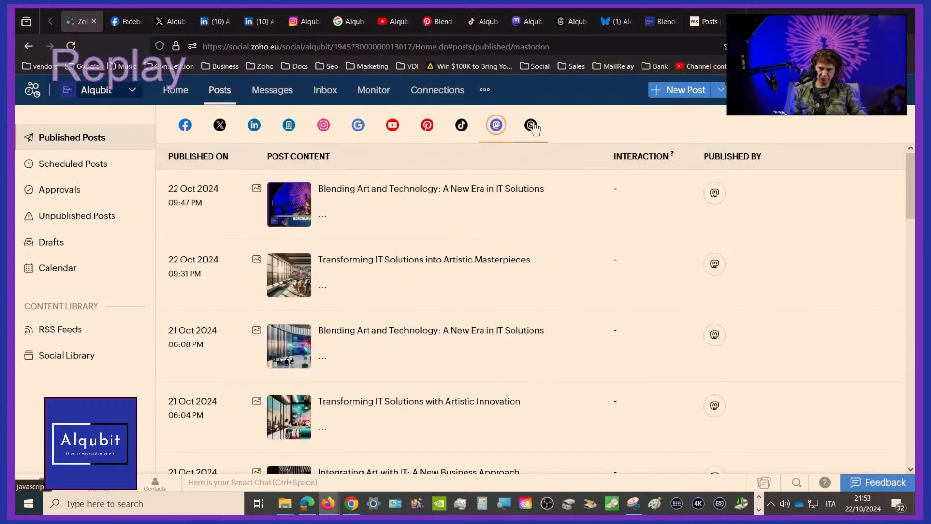
Review the Brand Health channels overview on the Home dashboard and return to the published Facebook posts
left_click(183, 126)
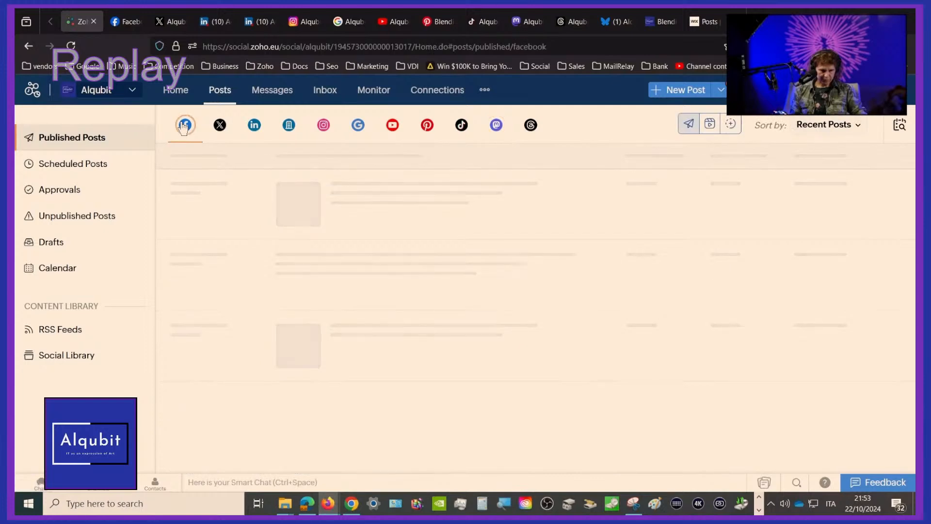
left_click(288, 93)
left_click(324, 92)
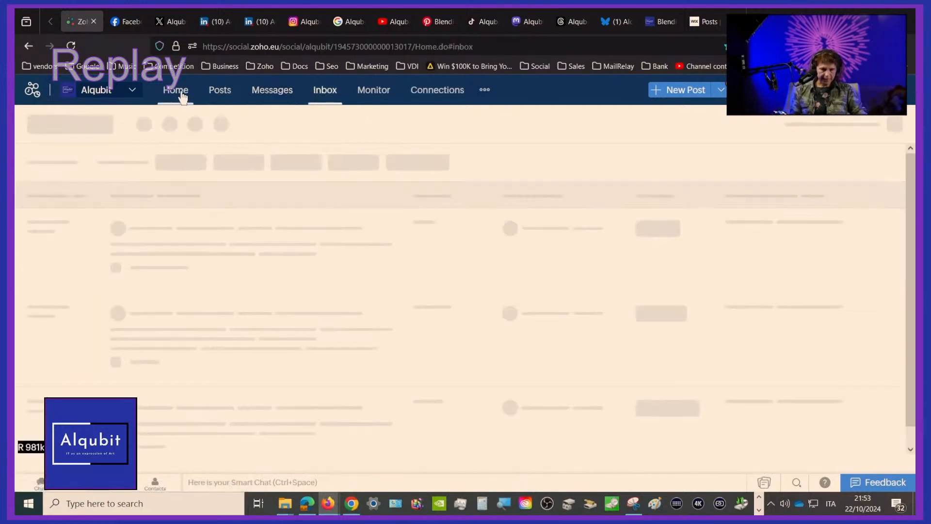
left_click(176, 91)
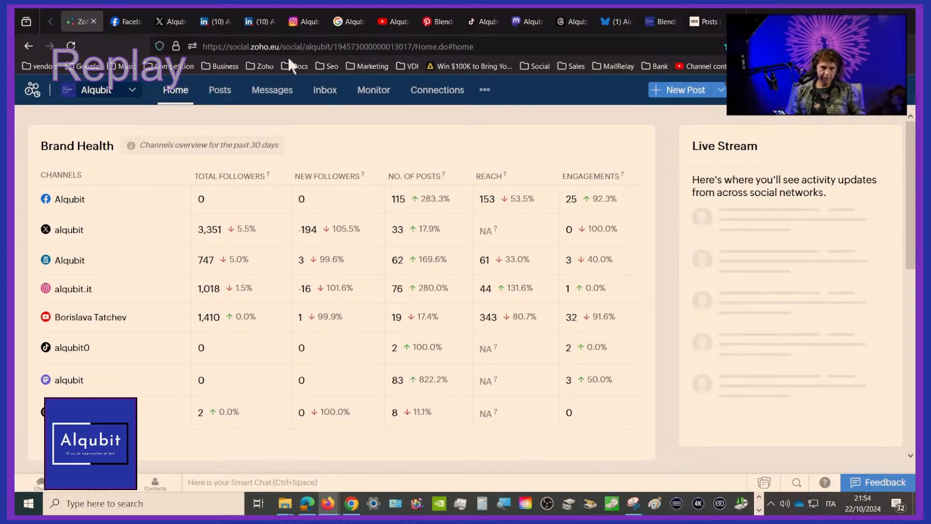
left_click(220, 92)
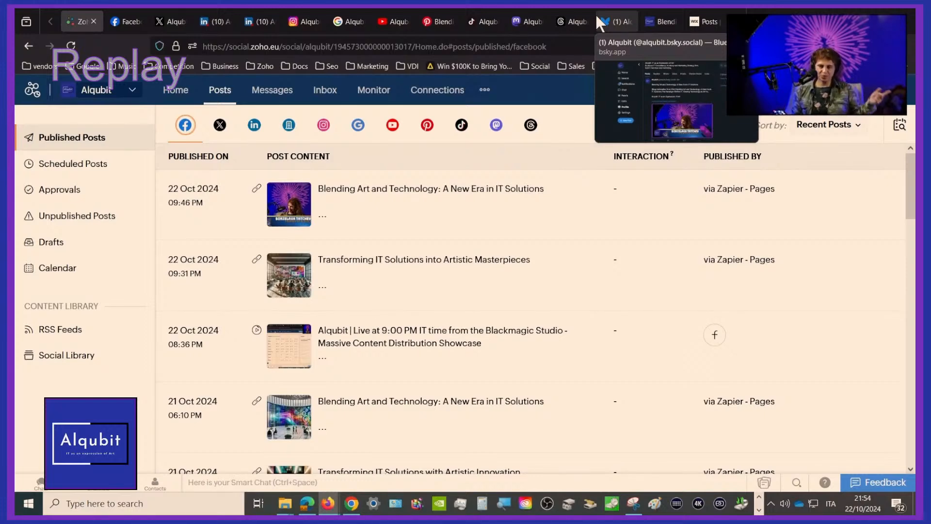
Switch to the Restream dashboard and look through the live stream's destination channels
left_click(755, 21)
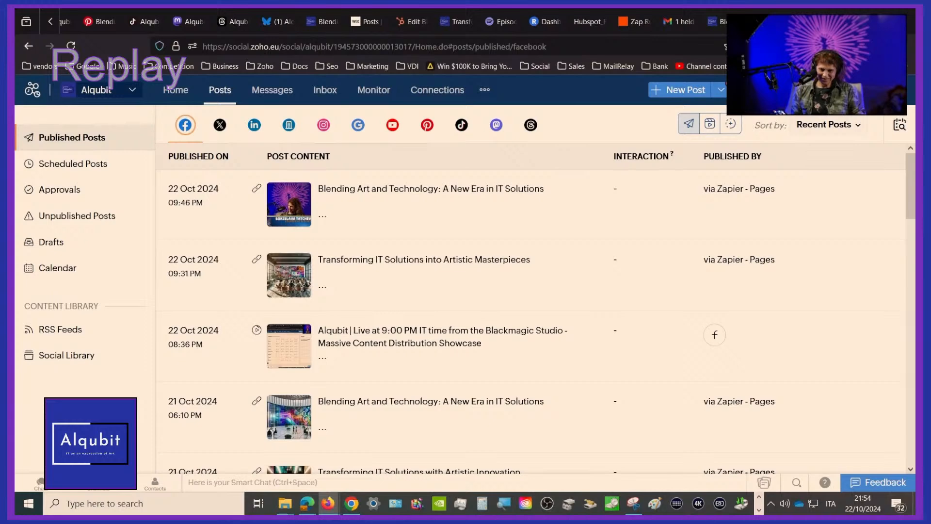
left_click(722, 22)
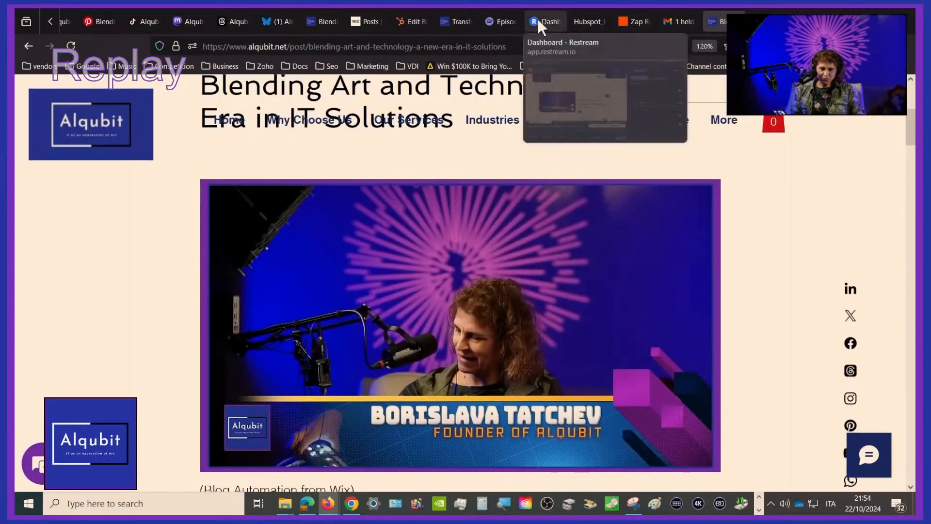
left_click(535, 20)
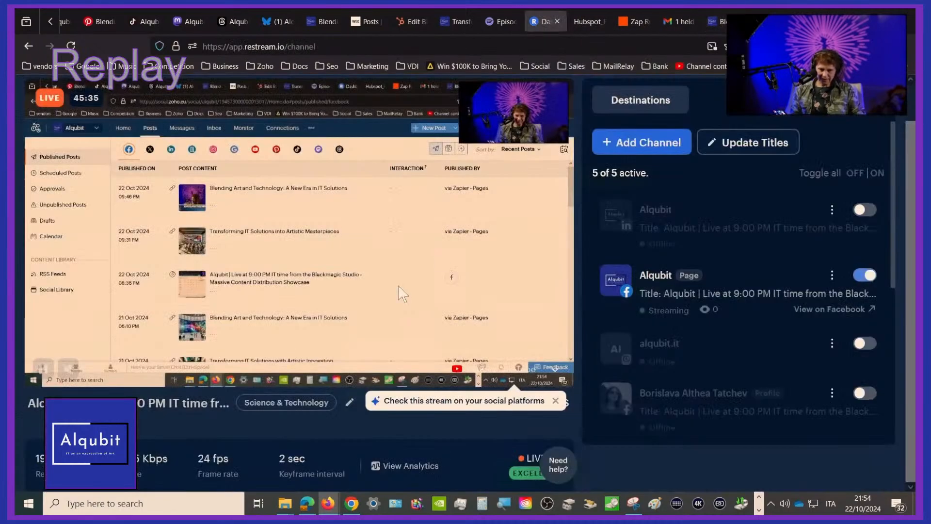
scroll(725, 297, "down", 2)
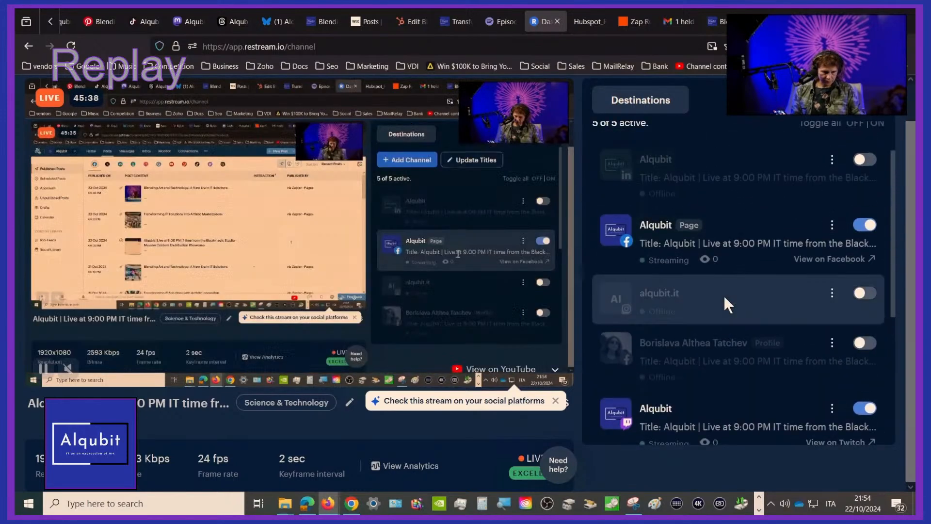
scroll(723, 295, "up", 3)
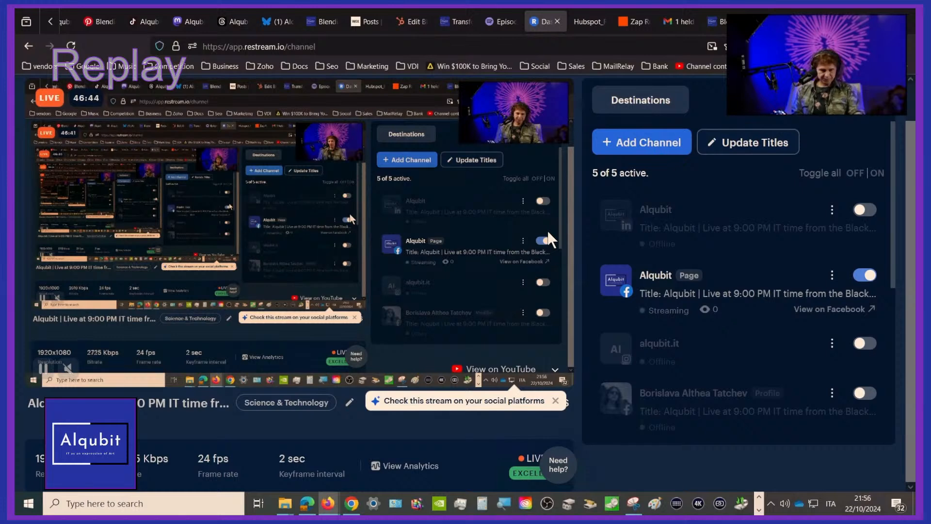
Glance at Zapier's held-tasks e-mail in Gmail, switch to Zapier's Zap History and reload the list of runs
mouse_move(705, 27)
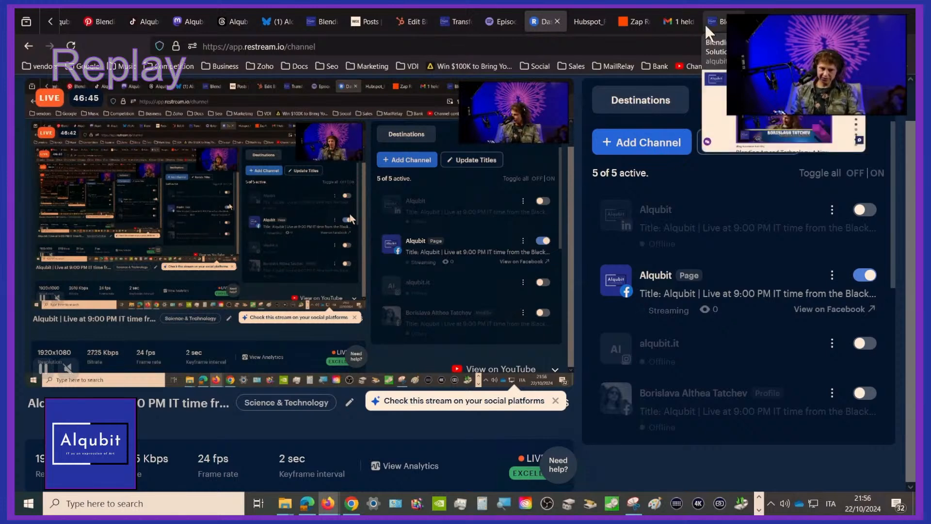
left_click(664, 17)
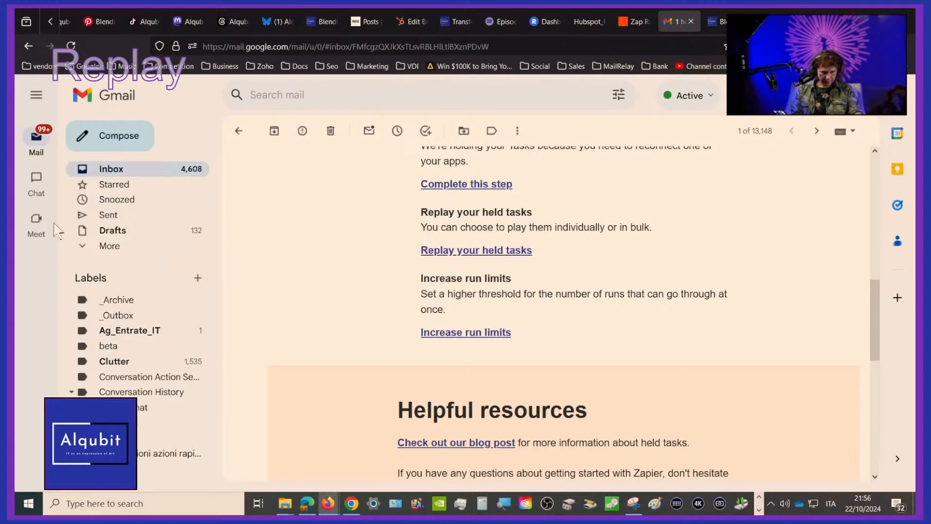
left_click(633, 22)
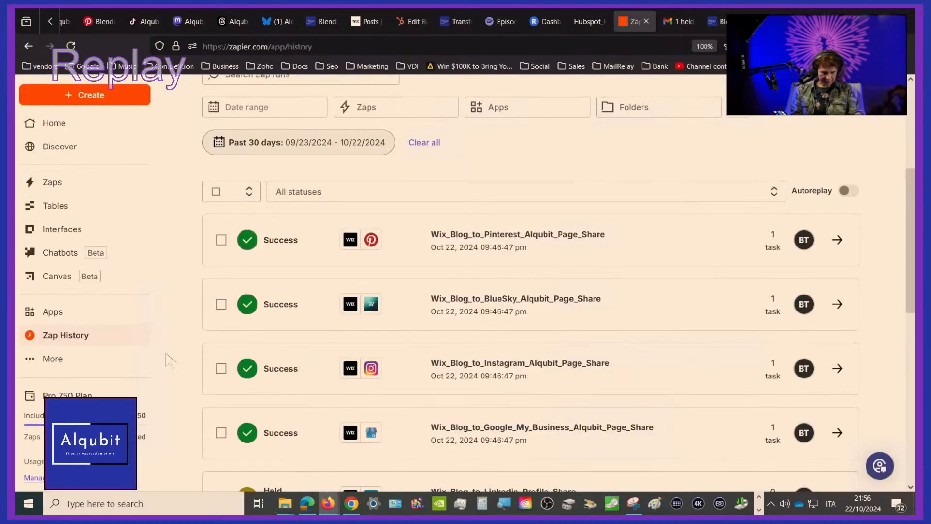
left_click(71, 45)
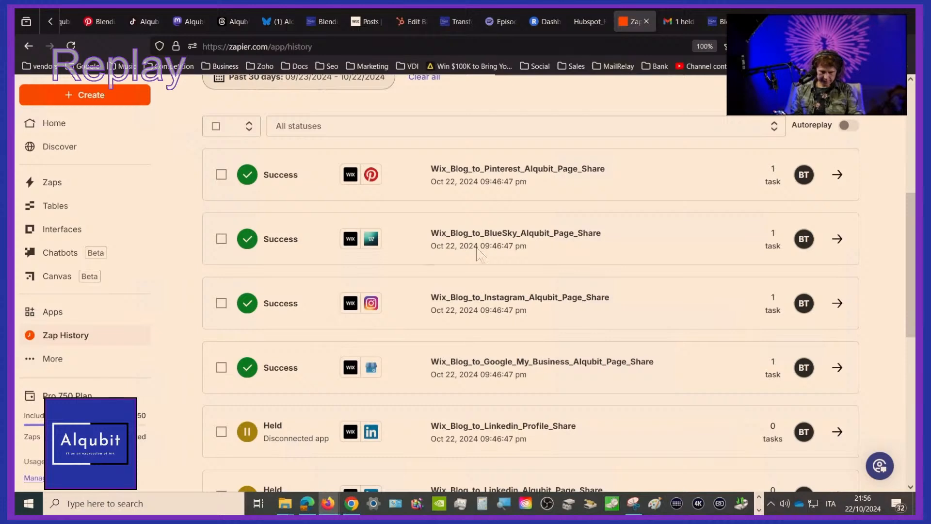
scroll(481, 252, "up", 5)
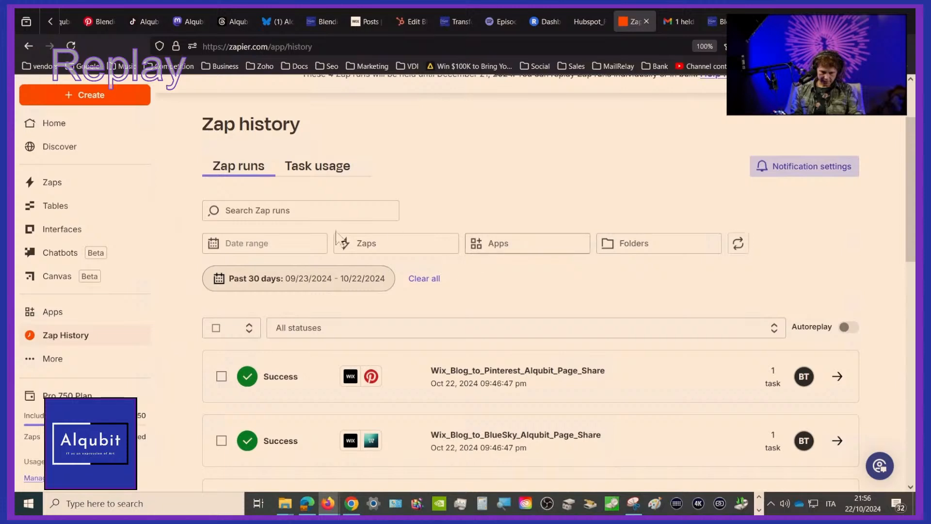
left_click(239, 244)
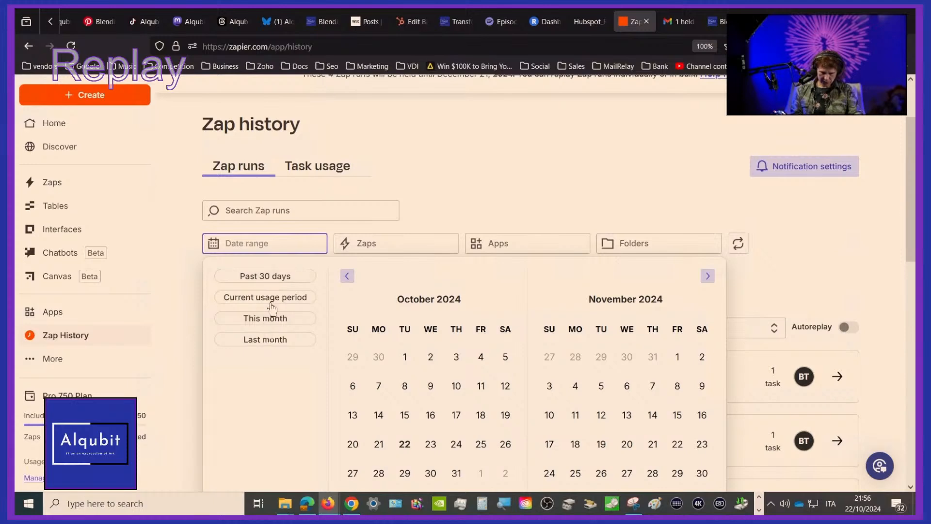
scroll(452, 336, "down", 5)
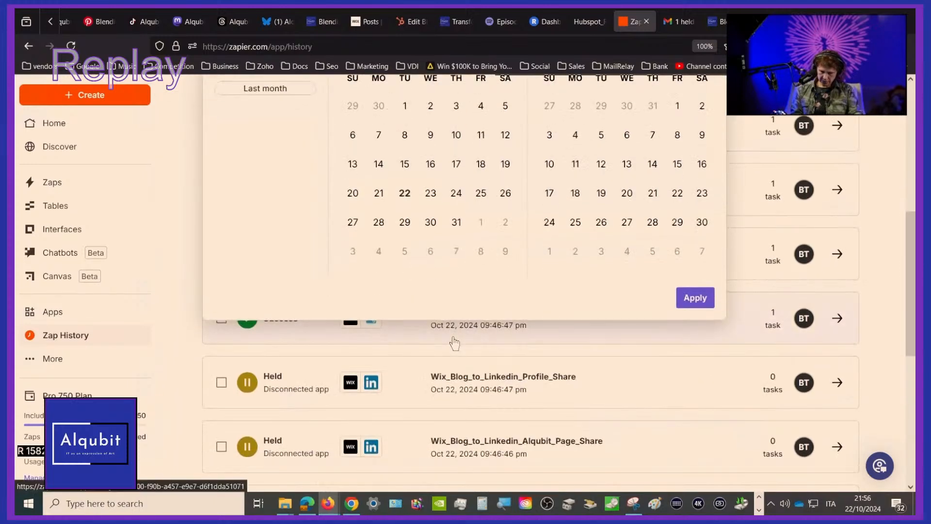
scroll(454, 344, "up", 2)
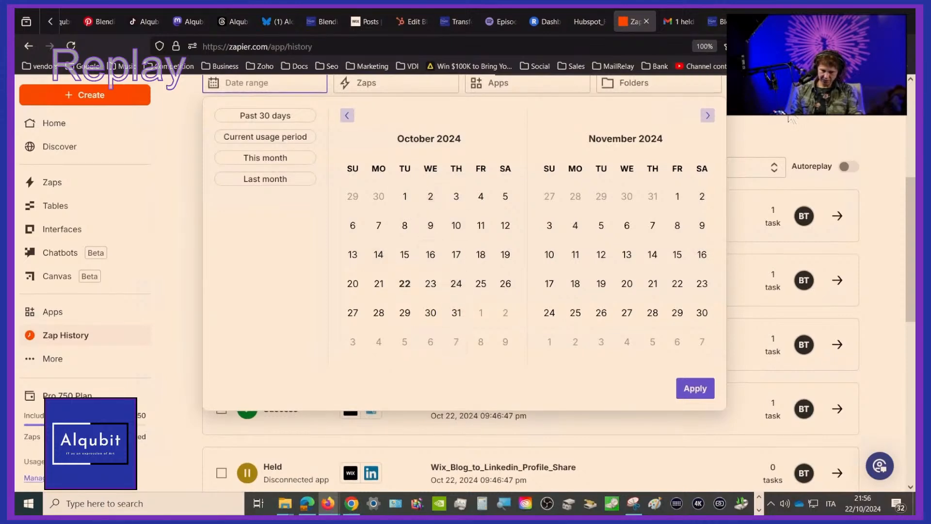
left_click(866, 117)
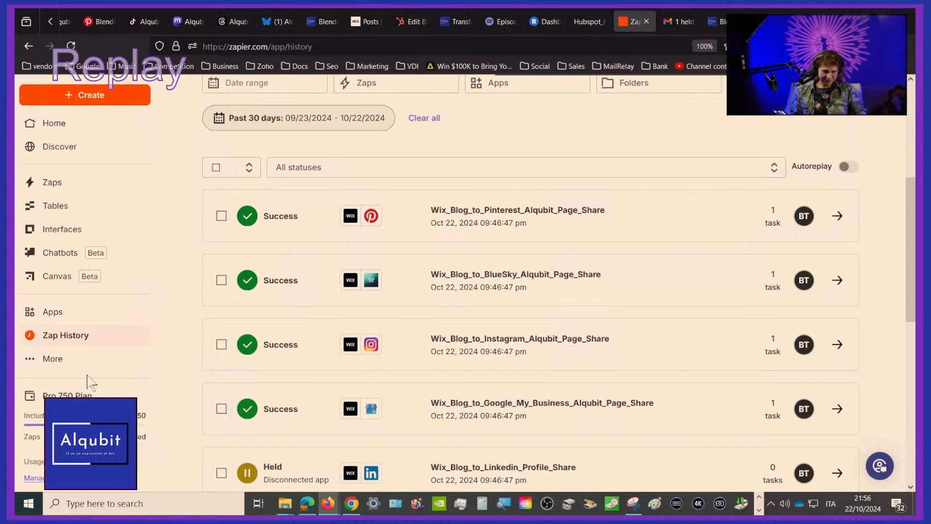
Examine the statuses of the latest Wix blog share runs in the Zap History
scroll(516, 269, "up", 3)
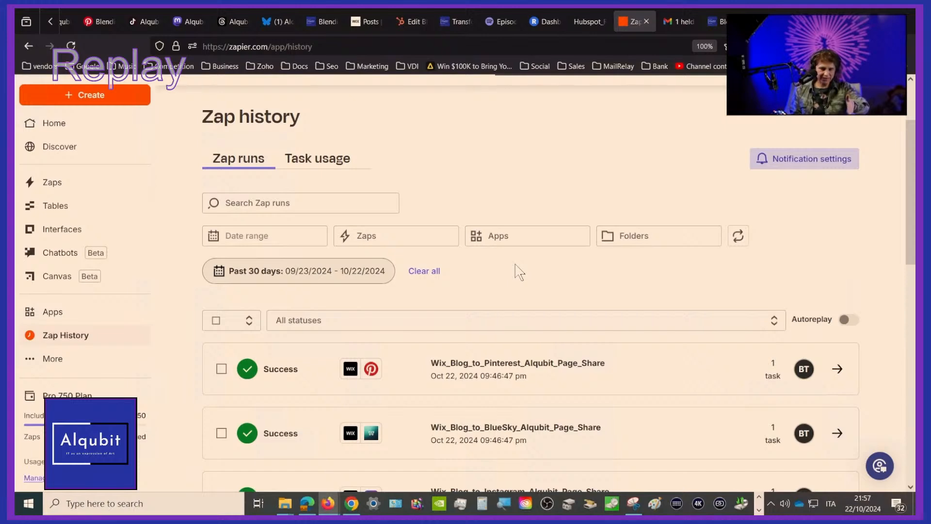
scroll(519, 272, "down", 3)
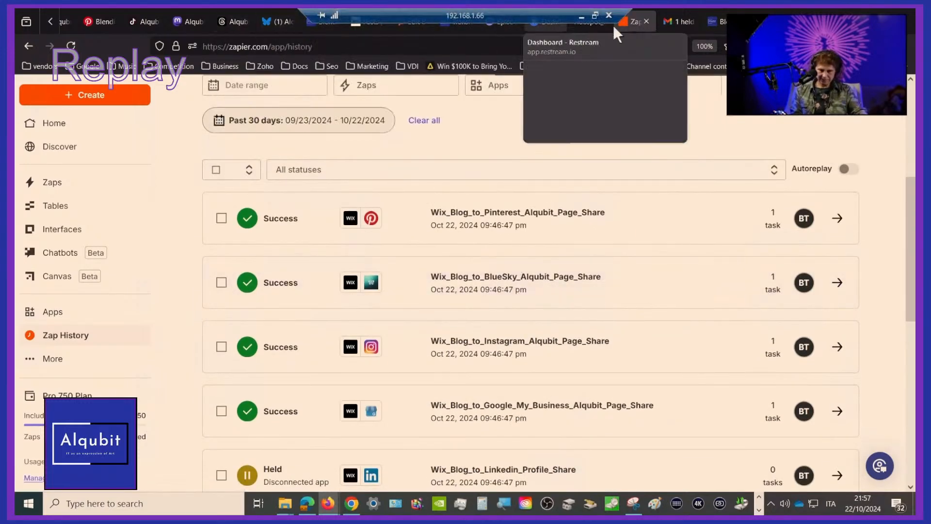
left_click(53, 17)
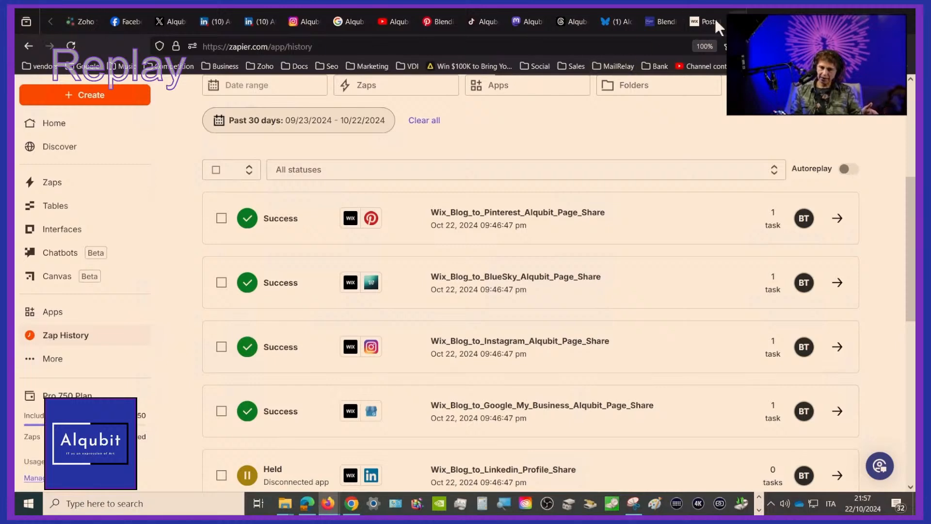
scroll(718, 22, "down", 2)
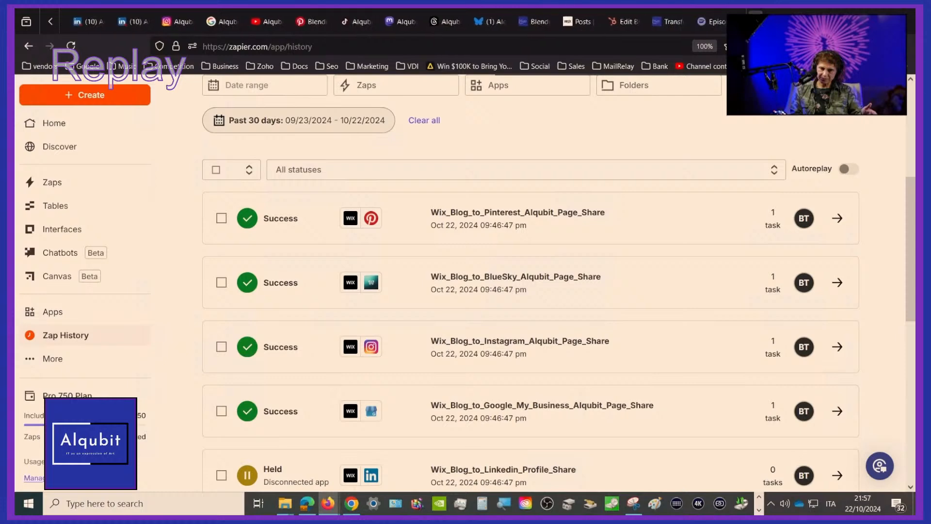
scroll(717, 22, "down", 3)
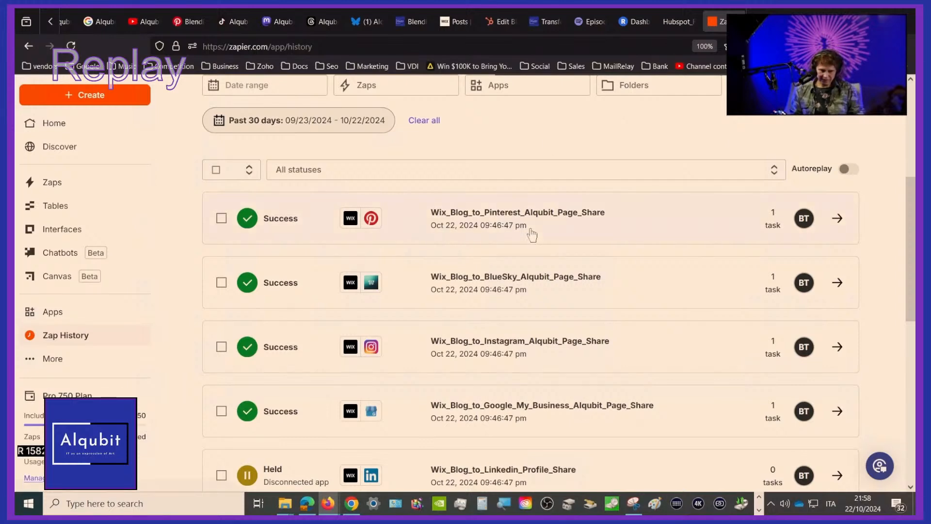
scroll(532, 233, "down", 2)
scroll(532, 233, "up", 7)
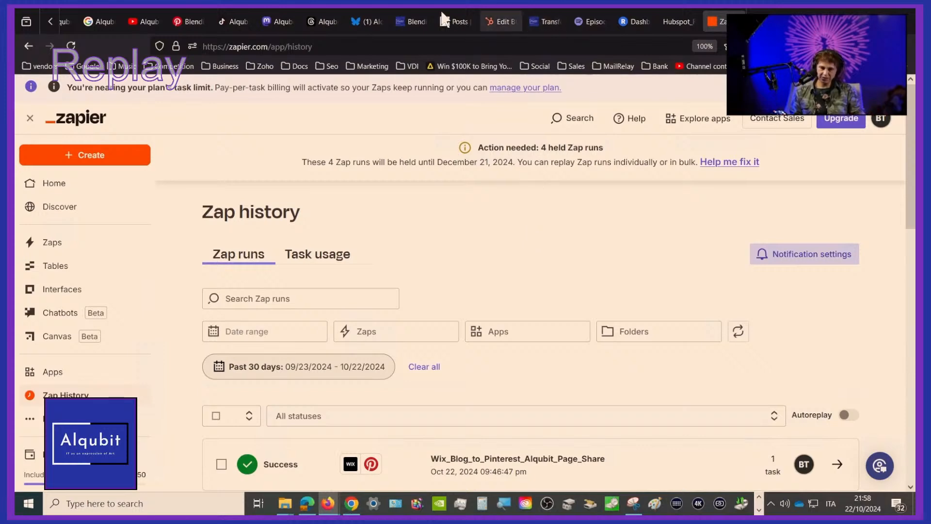
Switch to the Wix blog posts, dismiss the post promotion dialog and look over the published posts list
left_click(456, 21)
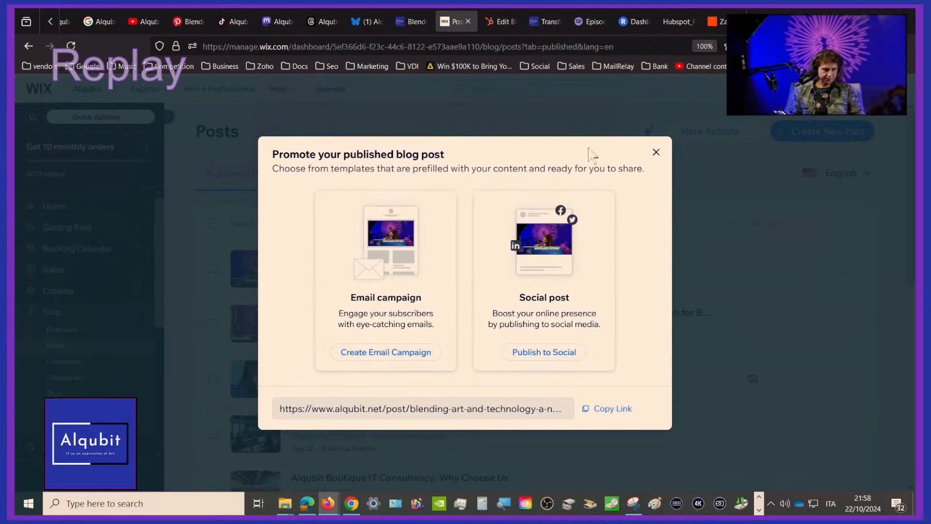
key("Escape")
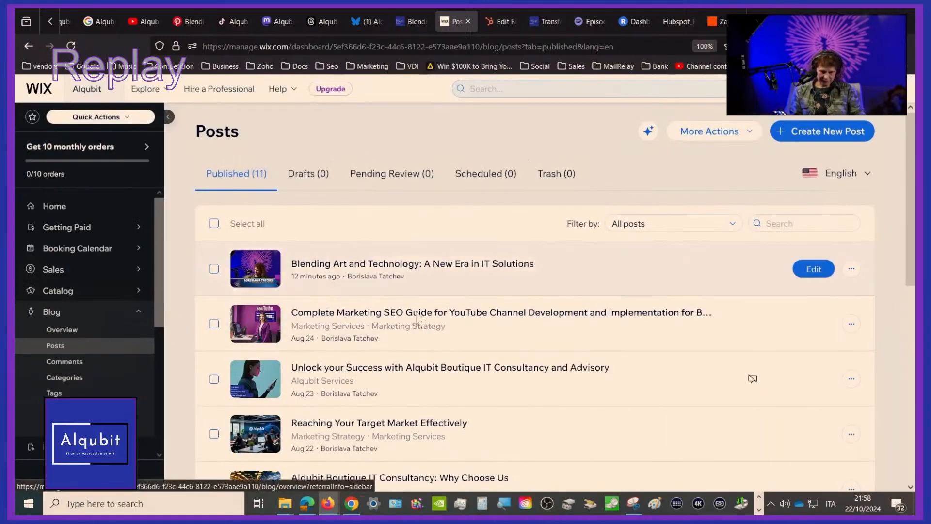
scroll(417, 320, "down", 4)
scroll(416, 312, "up", 4)
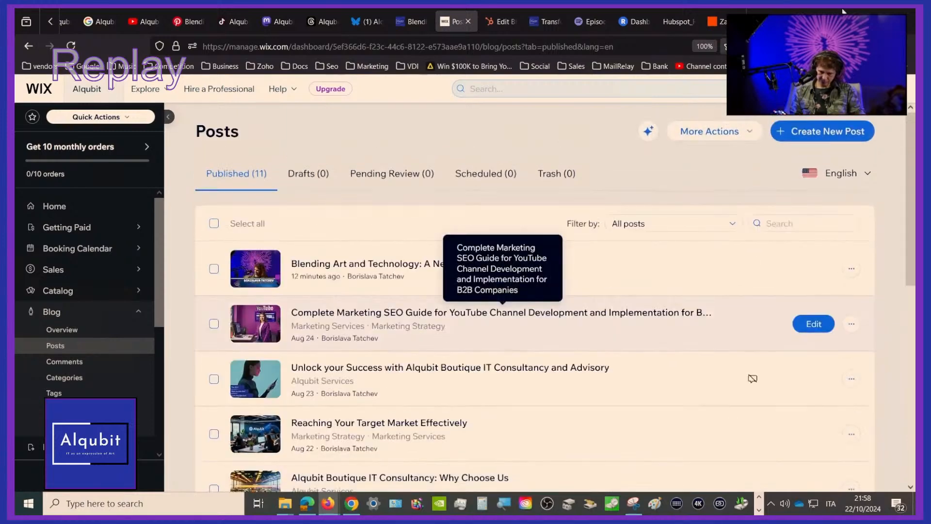